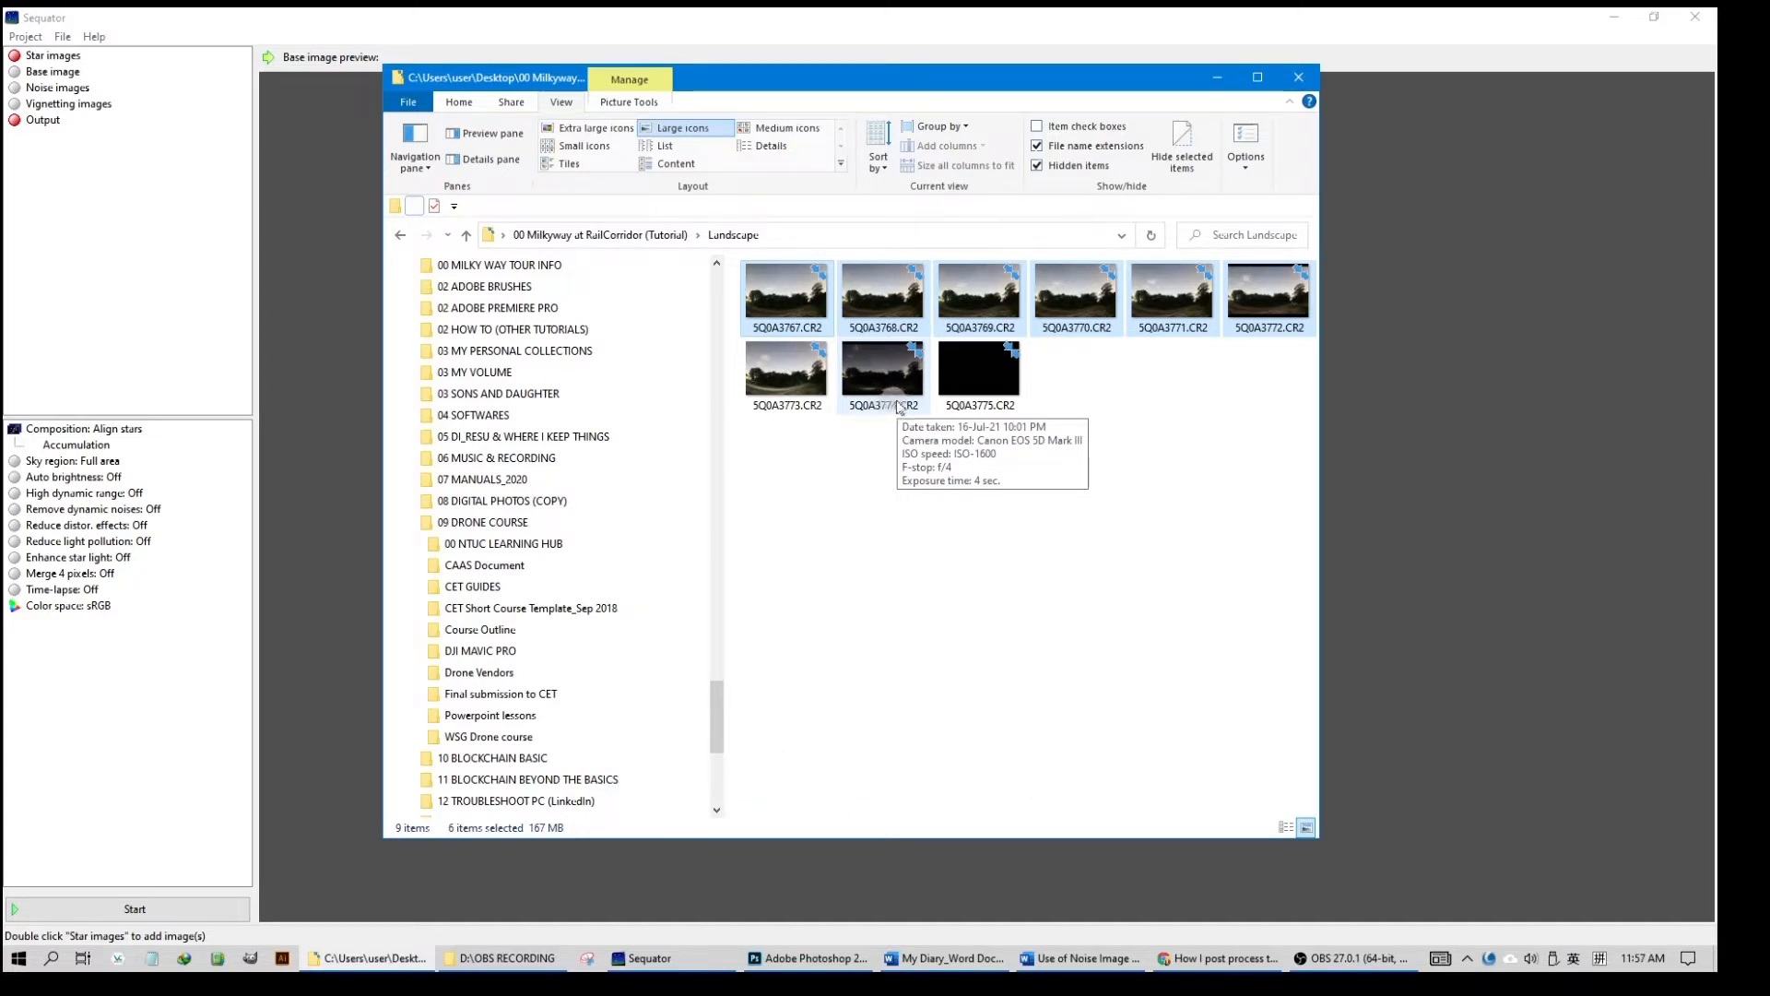
Open all nine landscape raw files, 5Q0A3767.CR2 to 5Q0A3775.CR2, together in Photoshop's Camera Raw
mouse_move(991, 416)
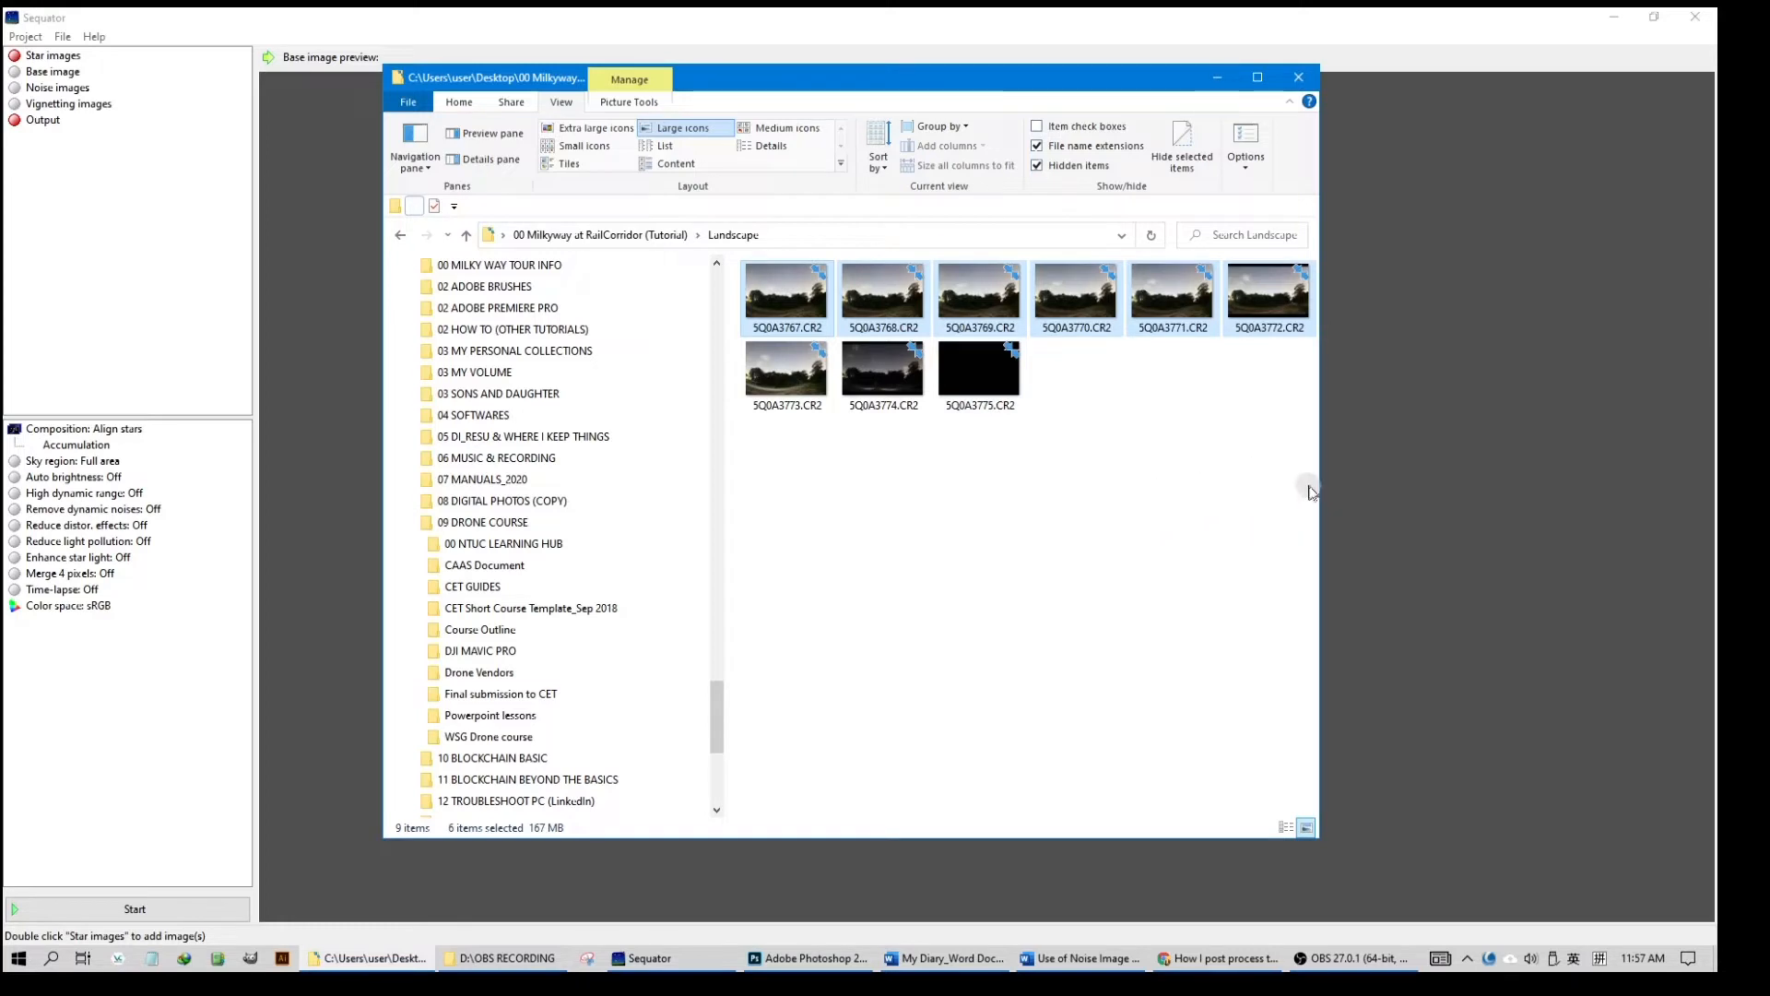
left_click(770, 298)
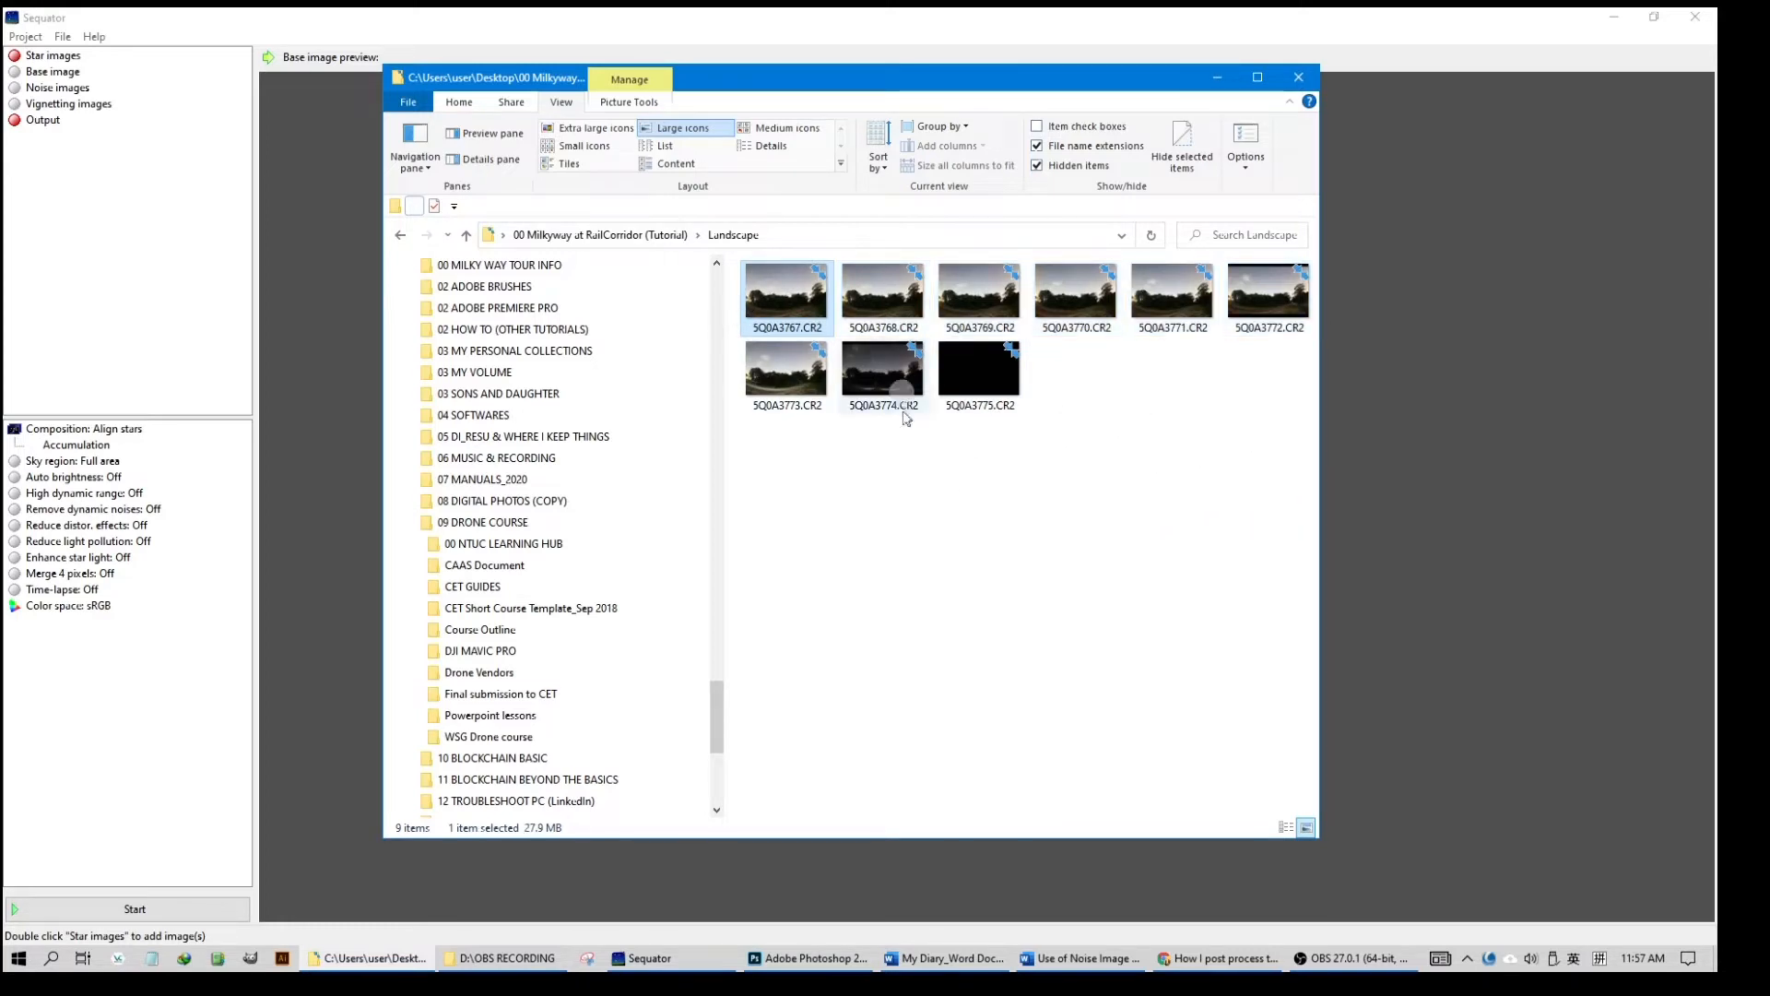
left_click(986, 411, "shift")
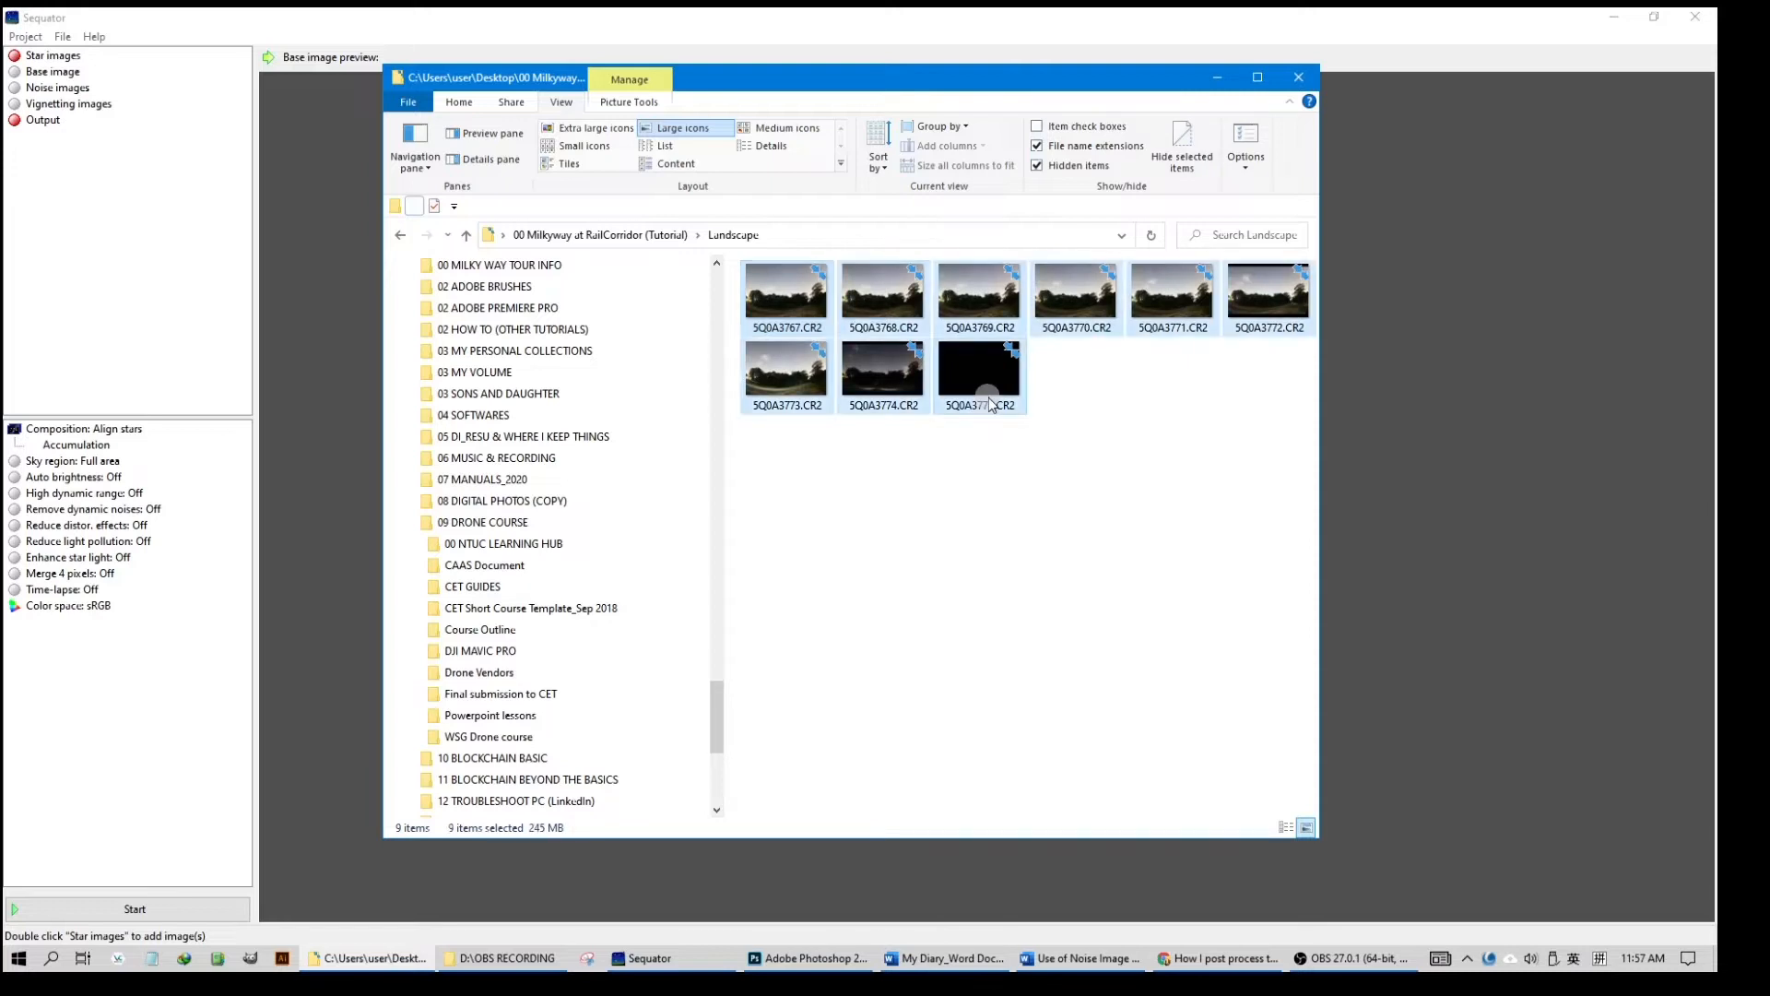
left_click_drag(793, 315, 783, 652)
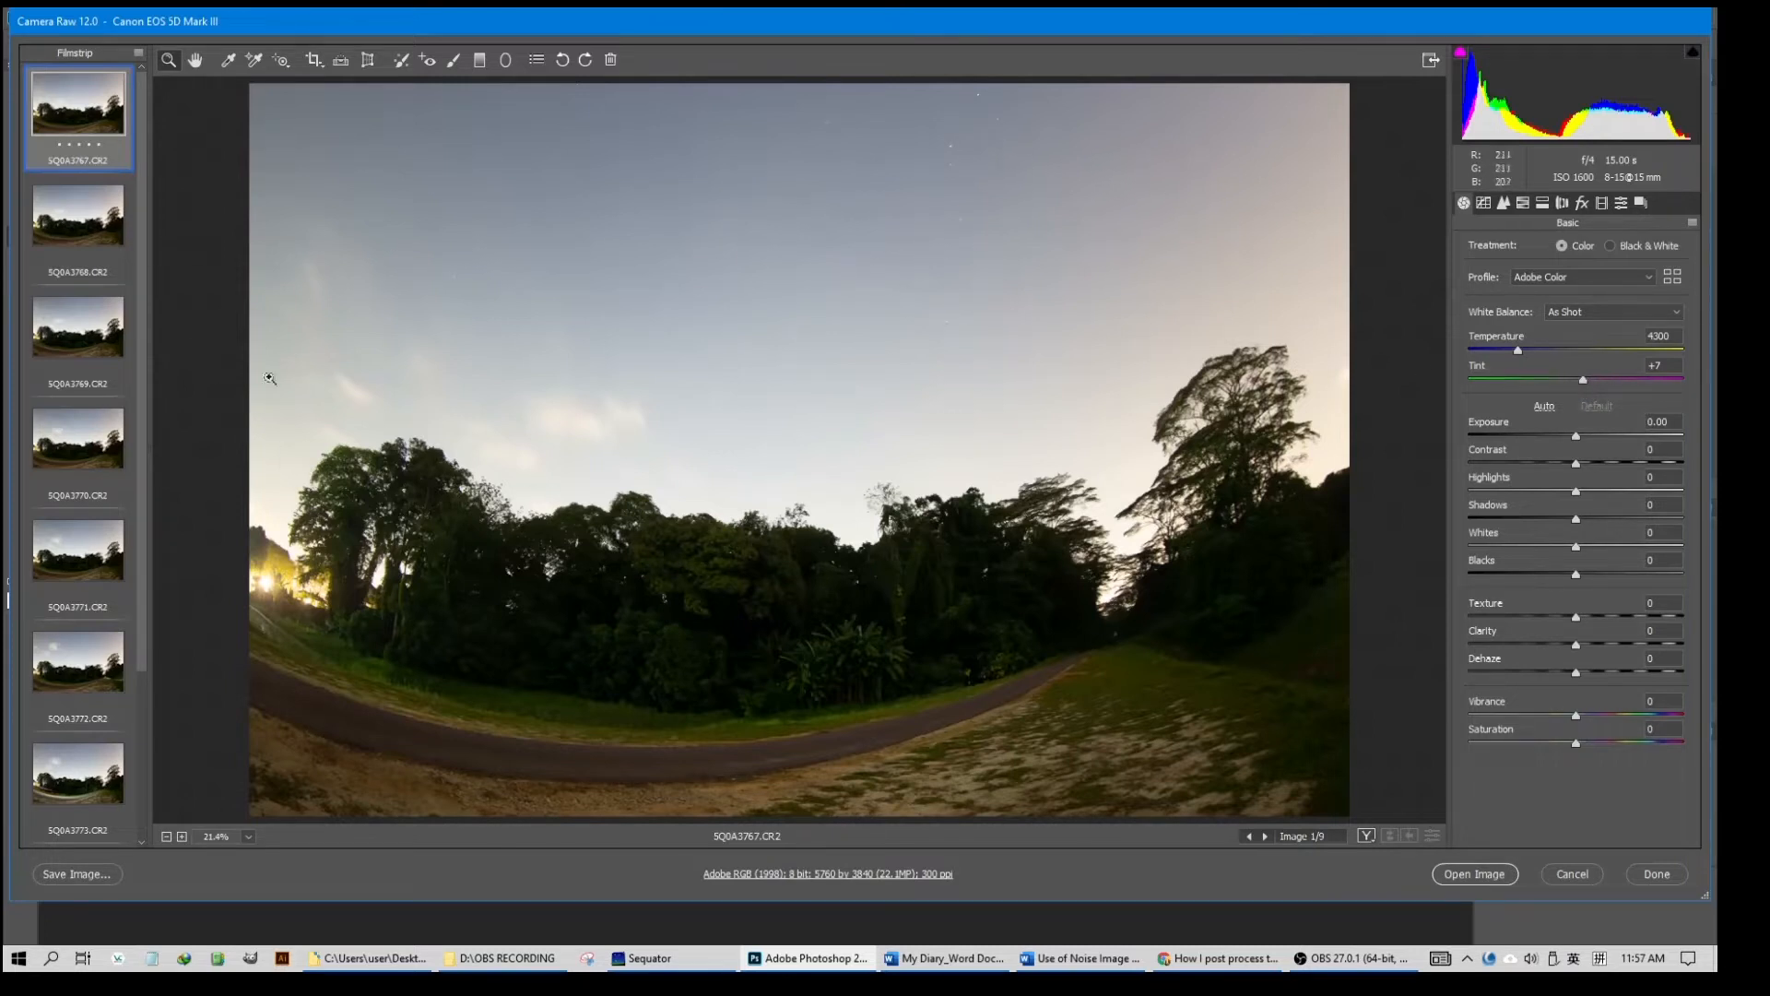
Save all nine raw photos as .TIF files in the same location and close Camera Raw
left_click(137, 53)
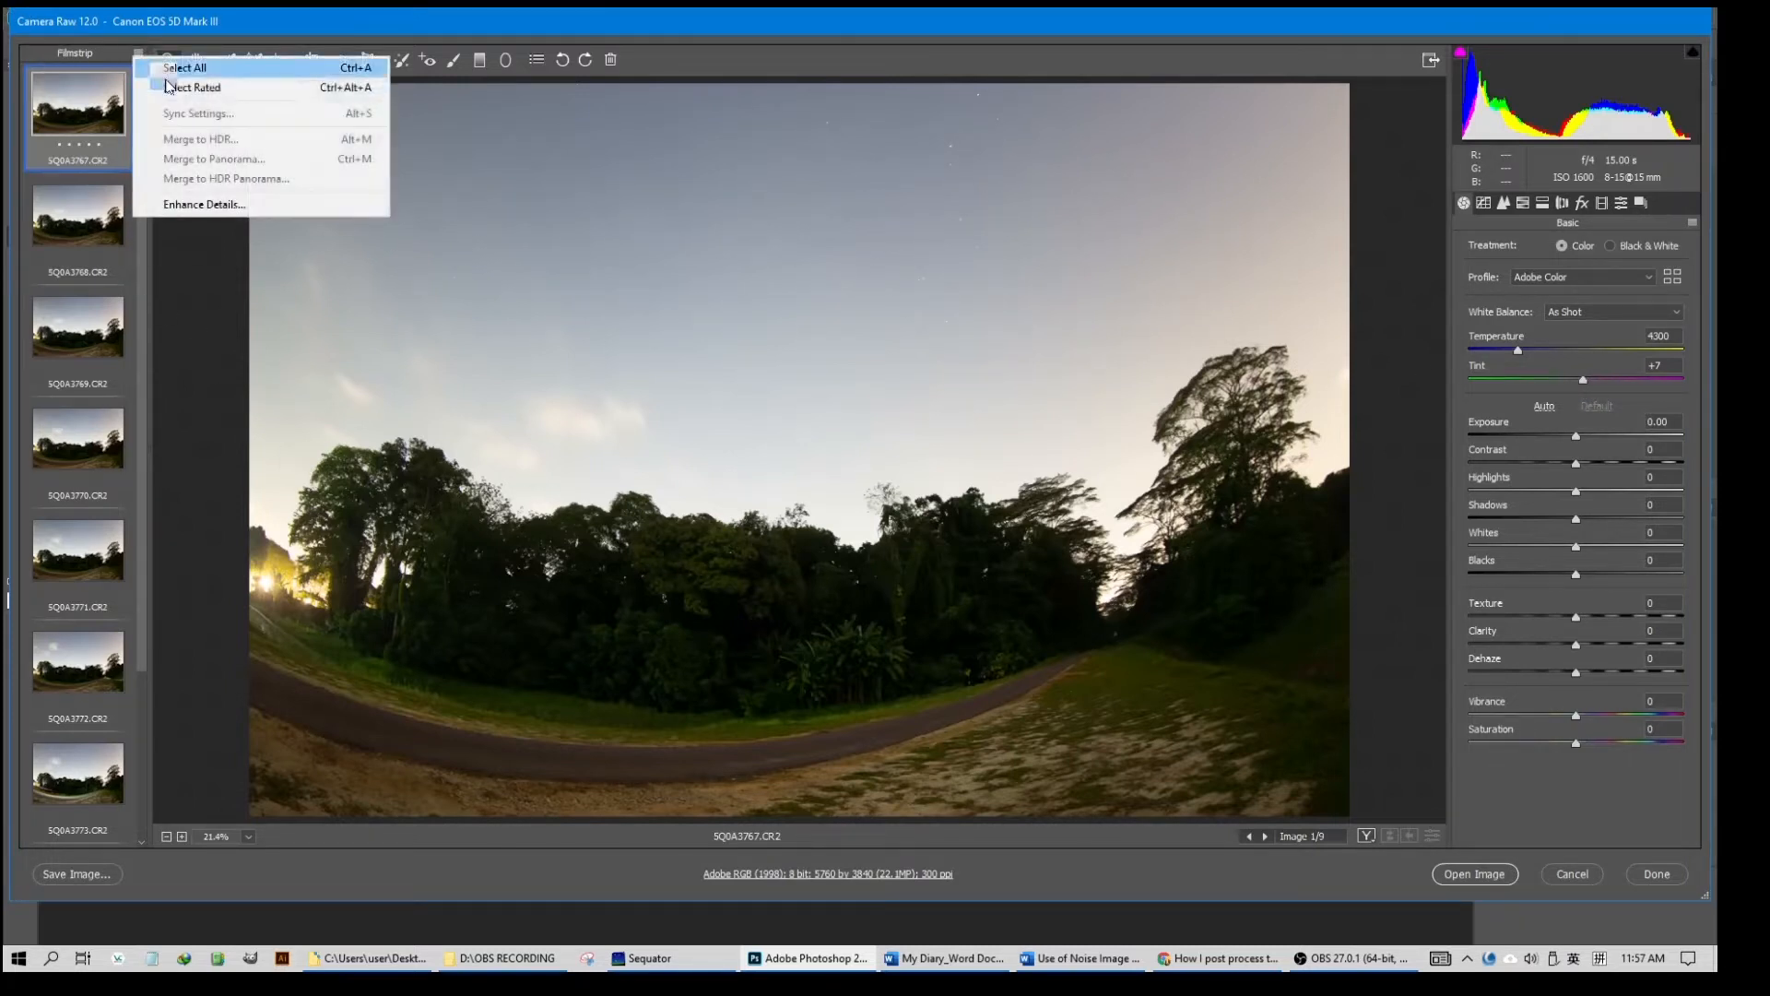
left_click(179, 74)
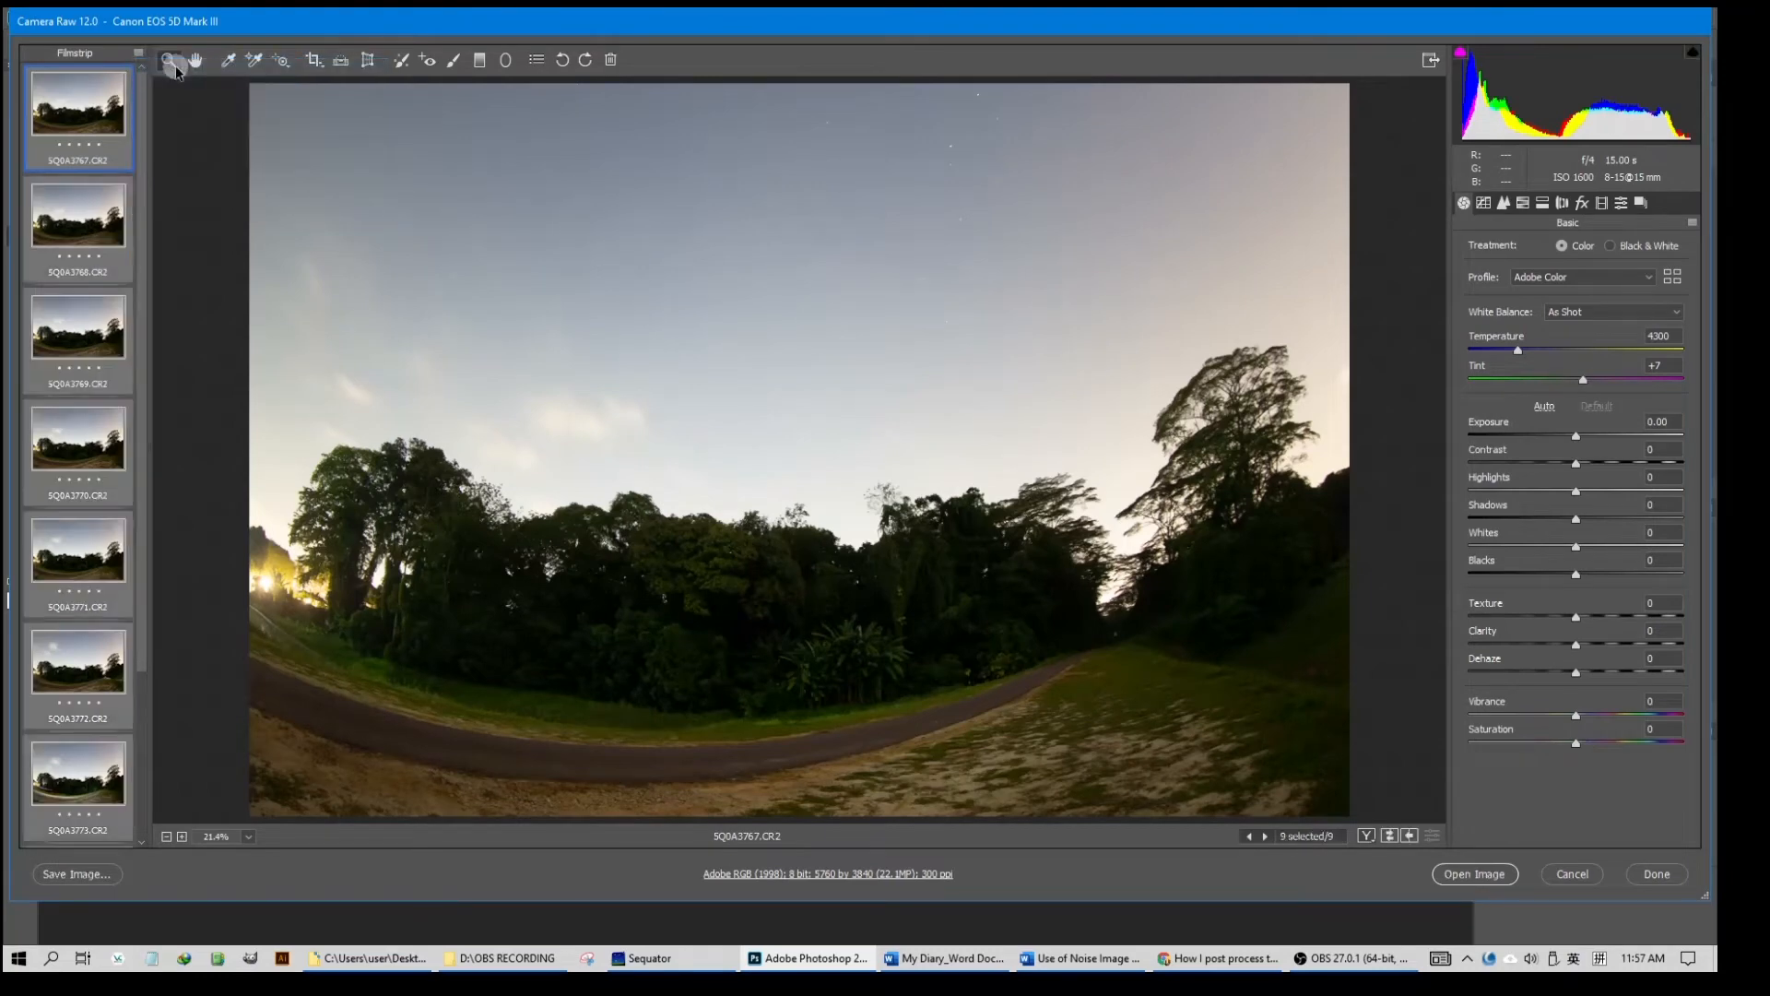
left_click(87, 886)
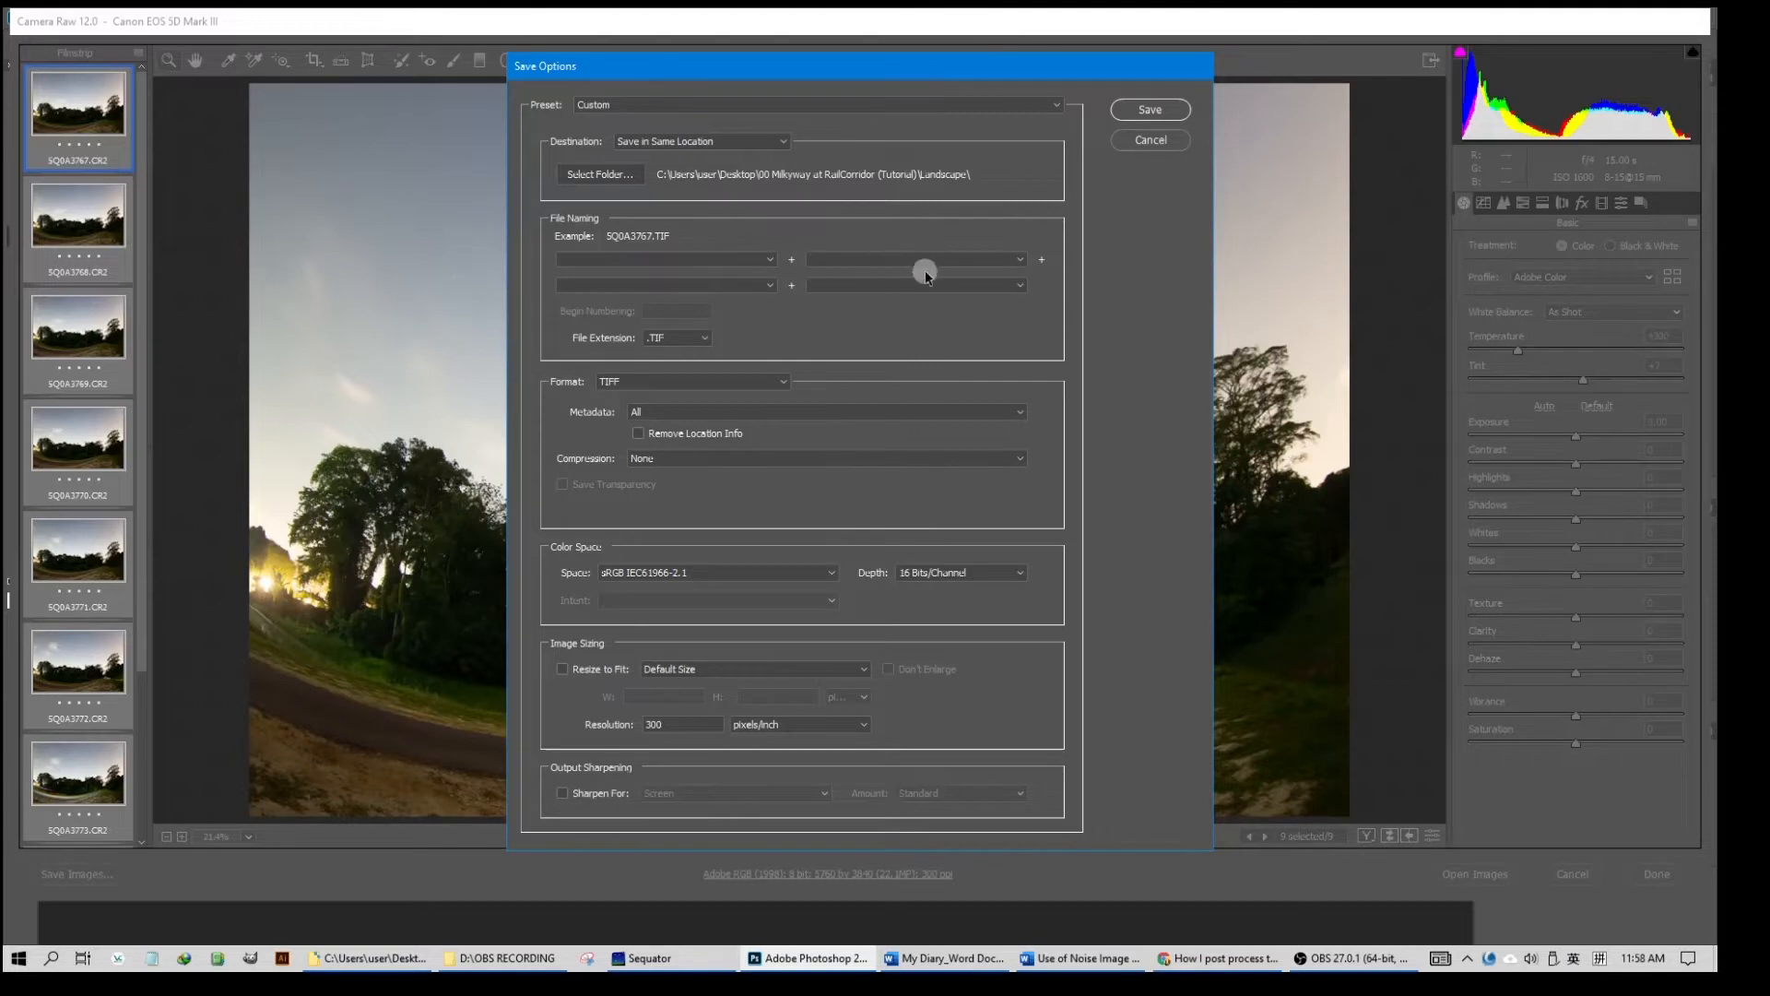
left_click(704, 340)
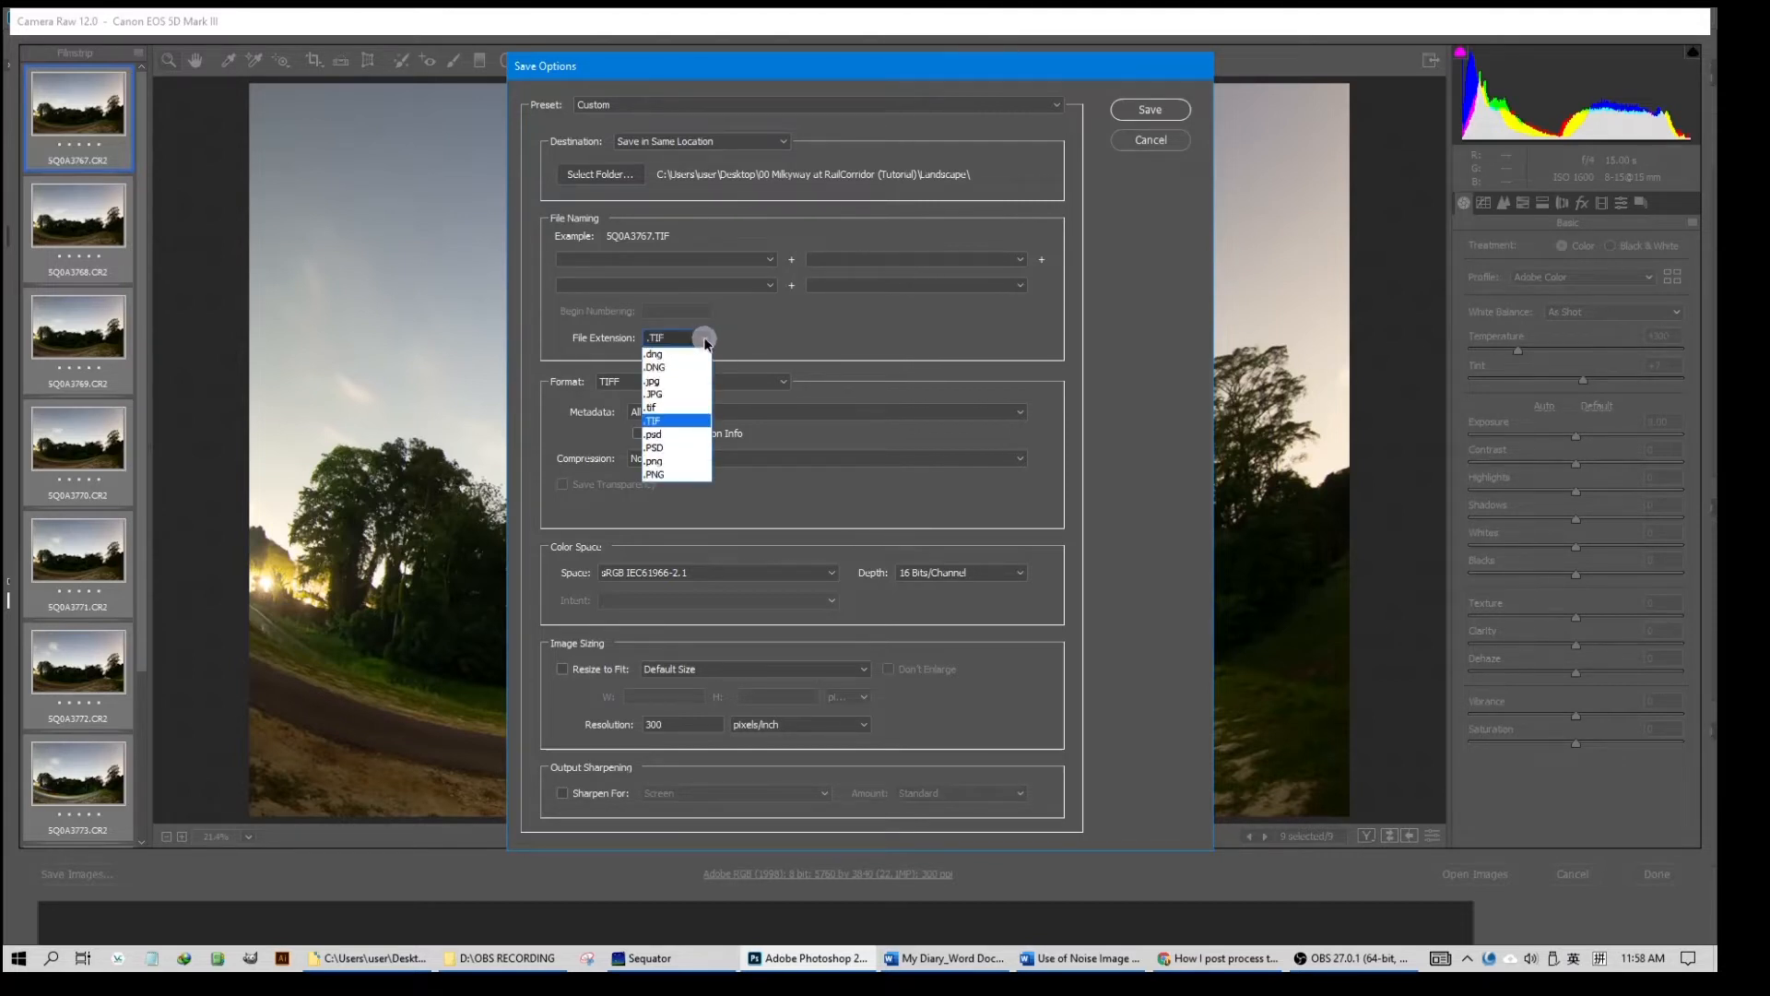
left_click(678, 422)
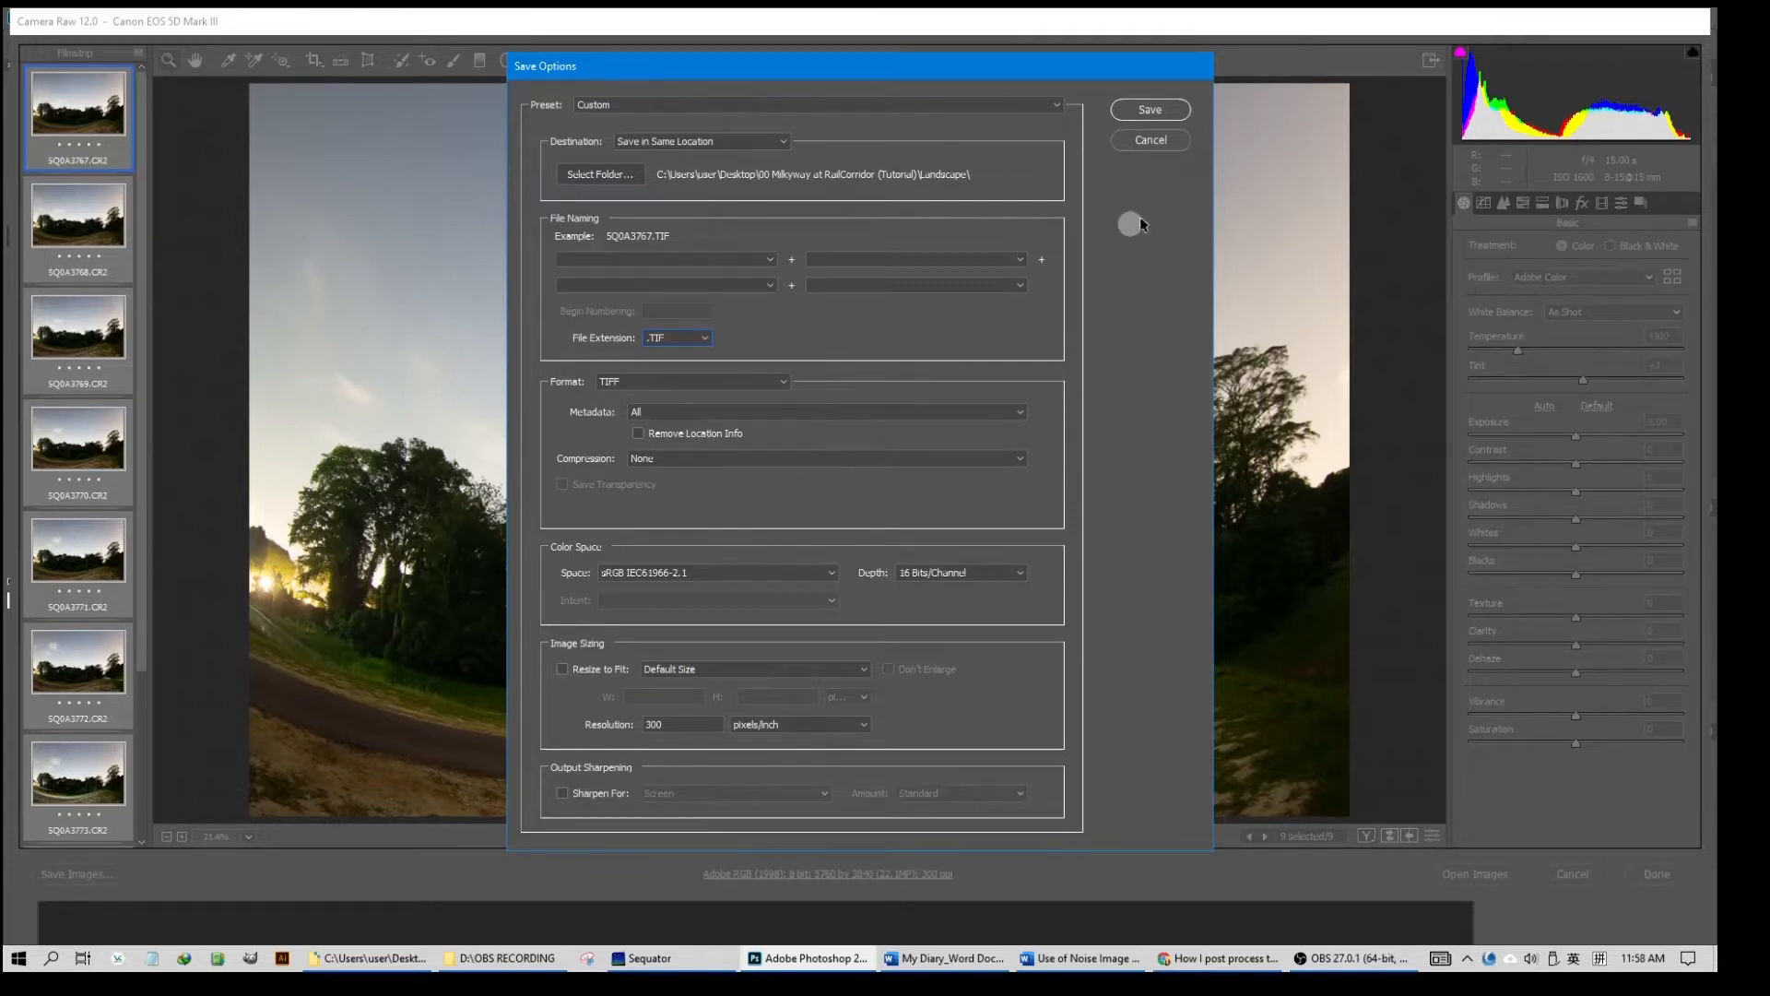
left_click(1158, 110)
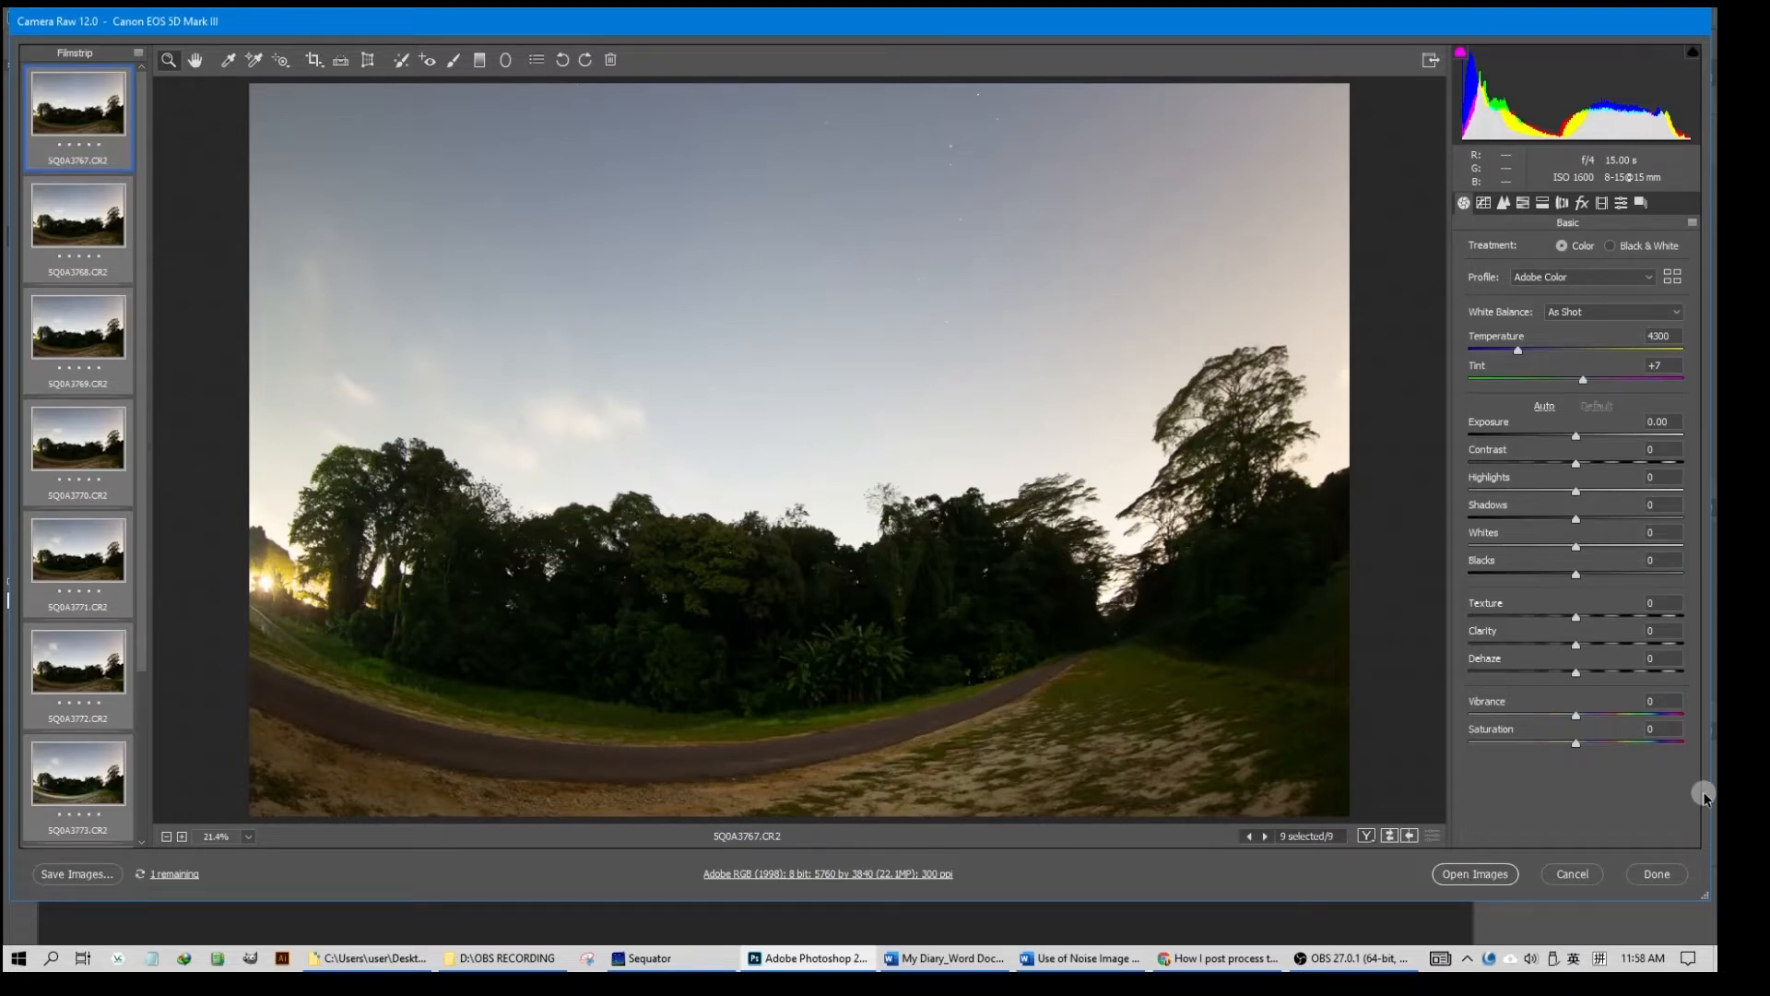
left_click(1714, 957)
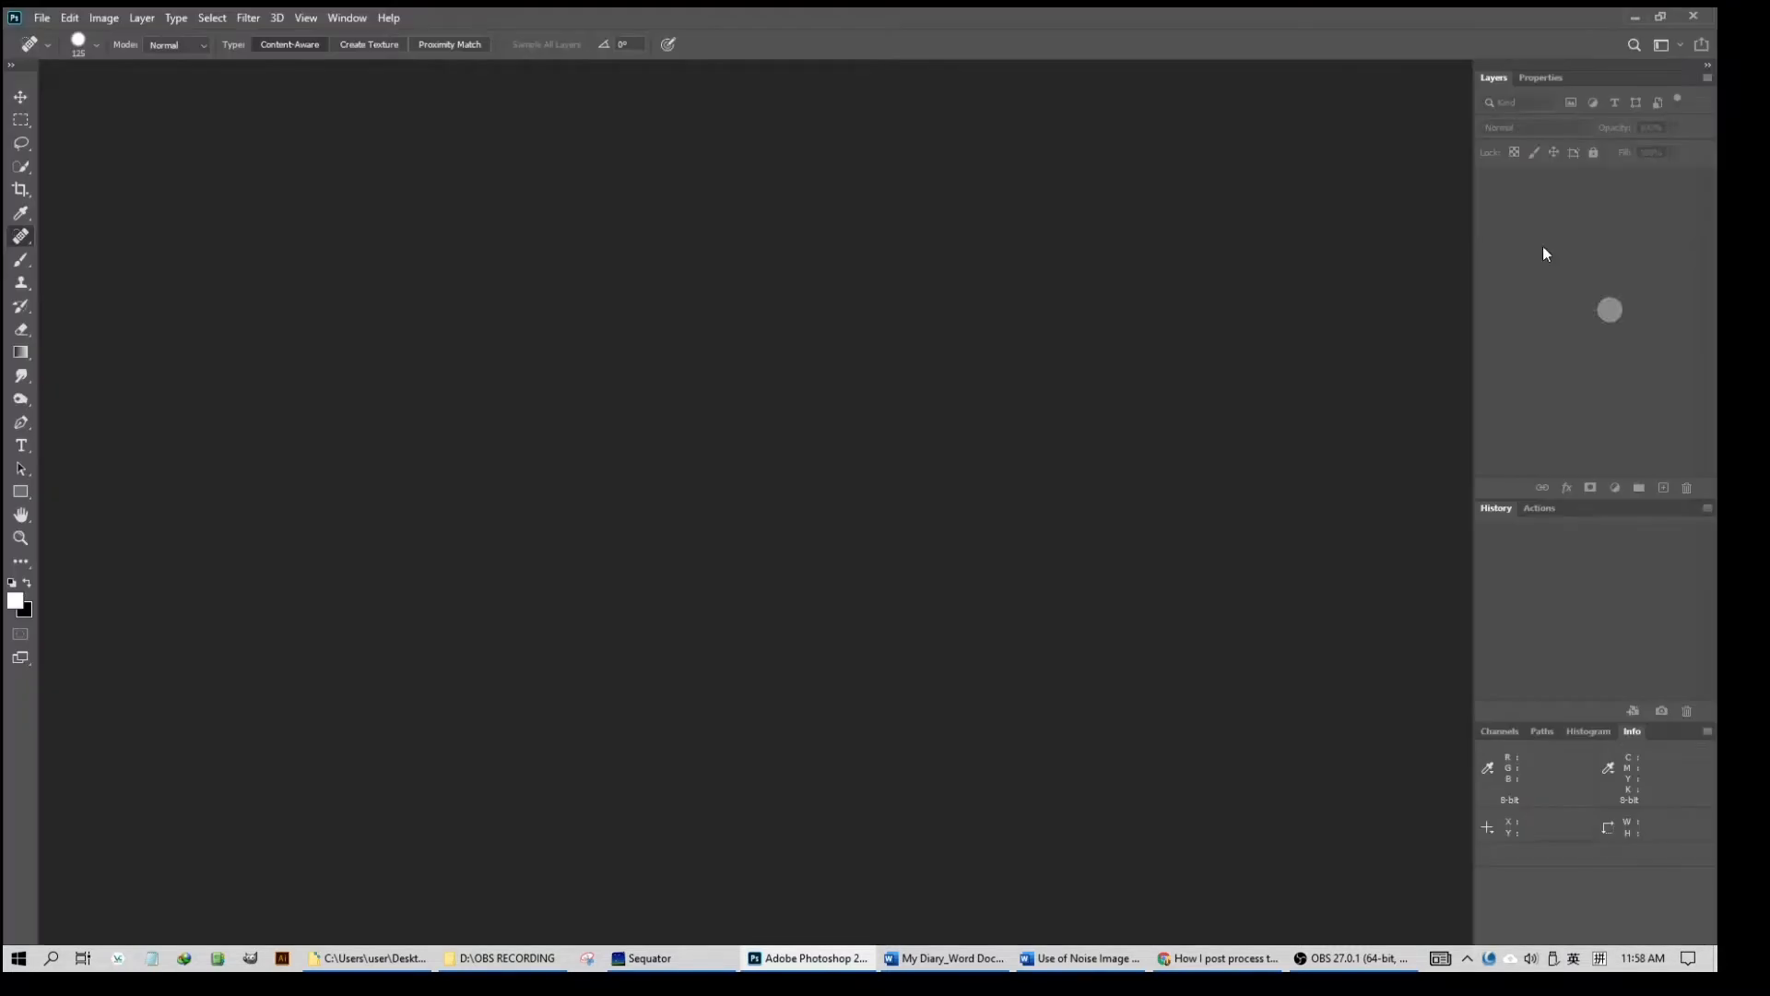
Switch to Sequator and load 5Q0A3767.TIF through 5Q0A3772.TIF as the star images
left_click(663, 968)
left_click(802, 564)
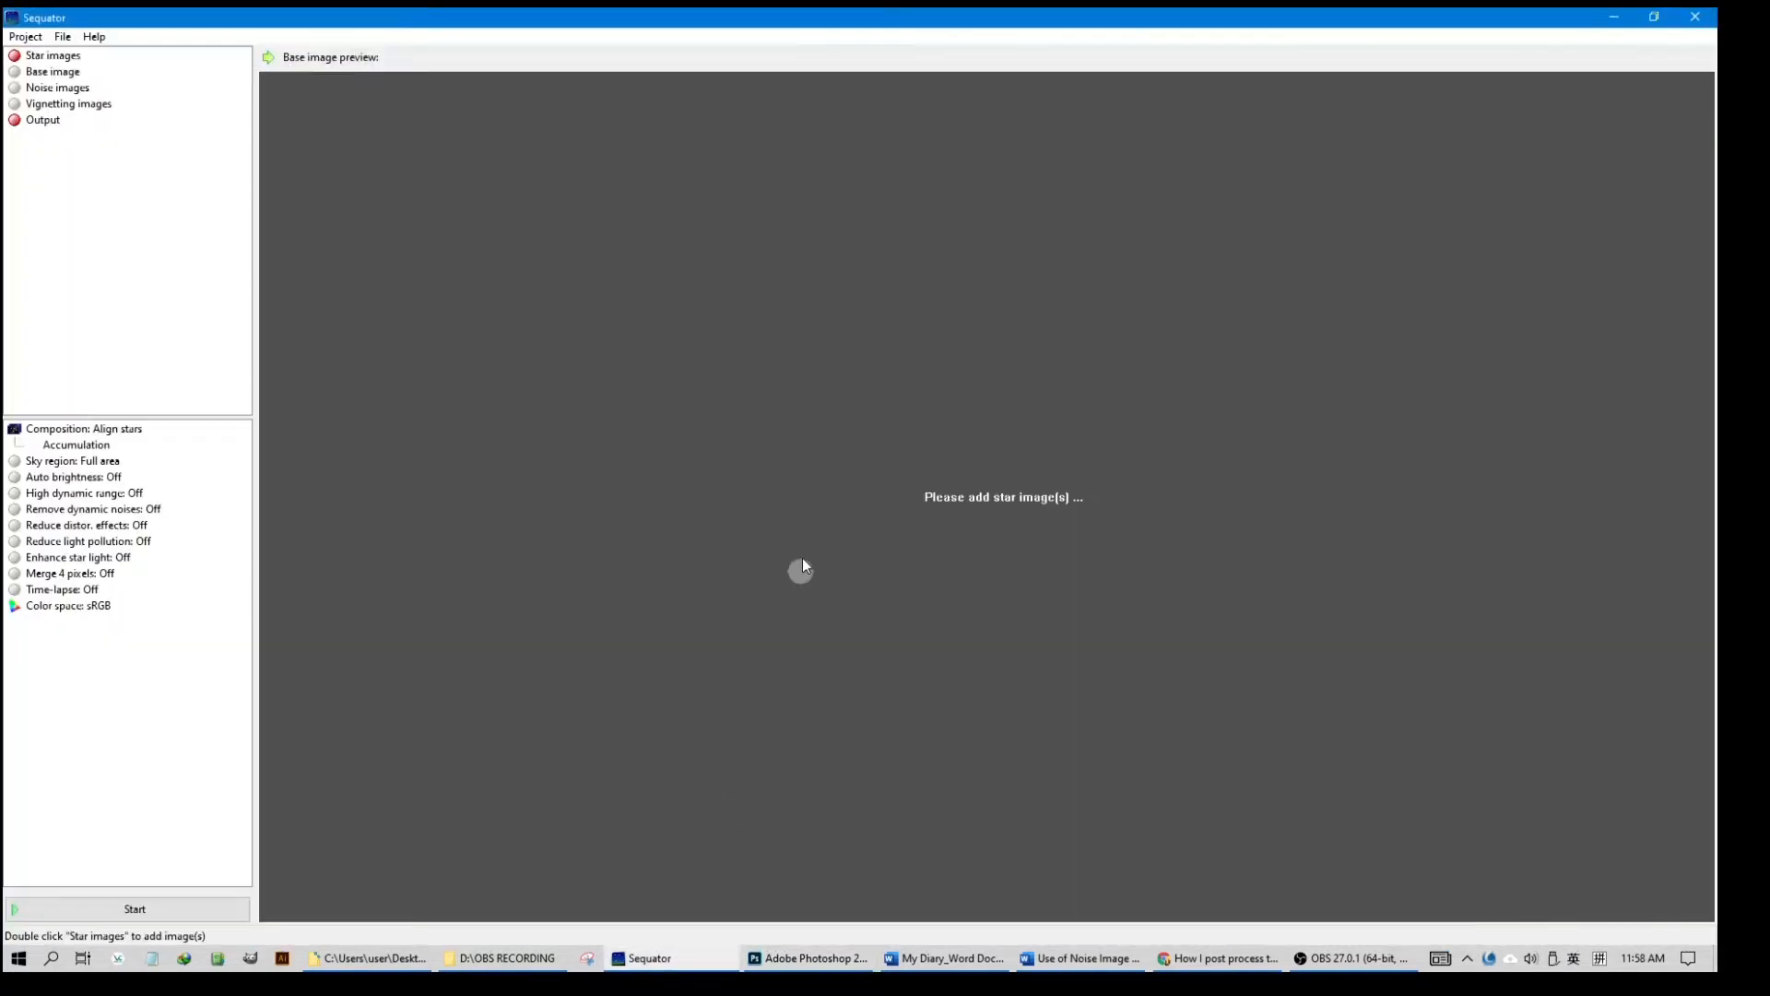
left_click(49, 58)
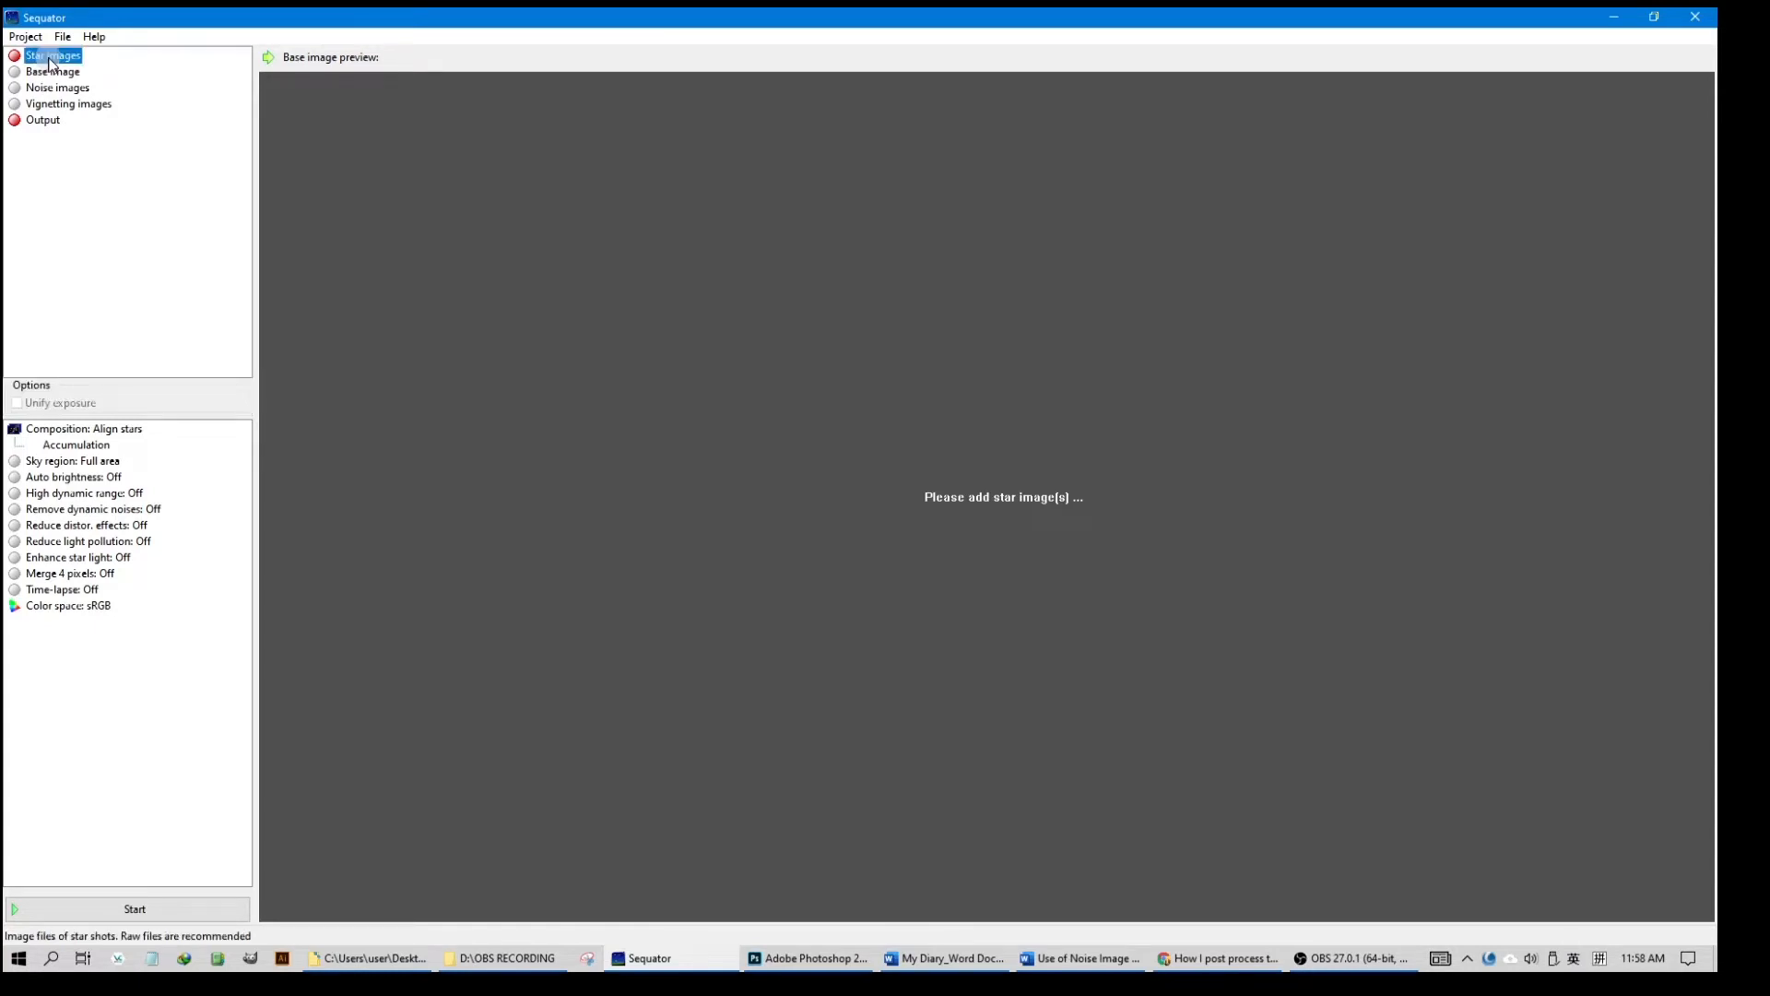
double_click(50, 61)
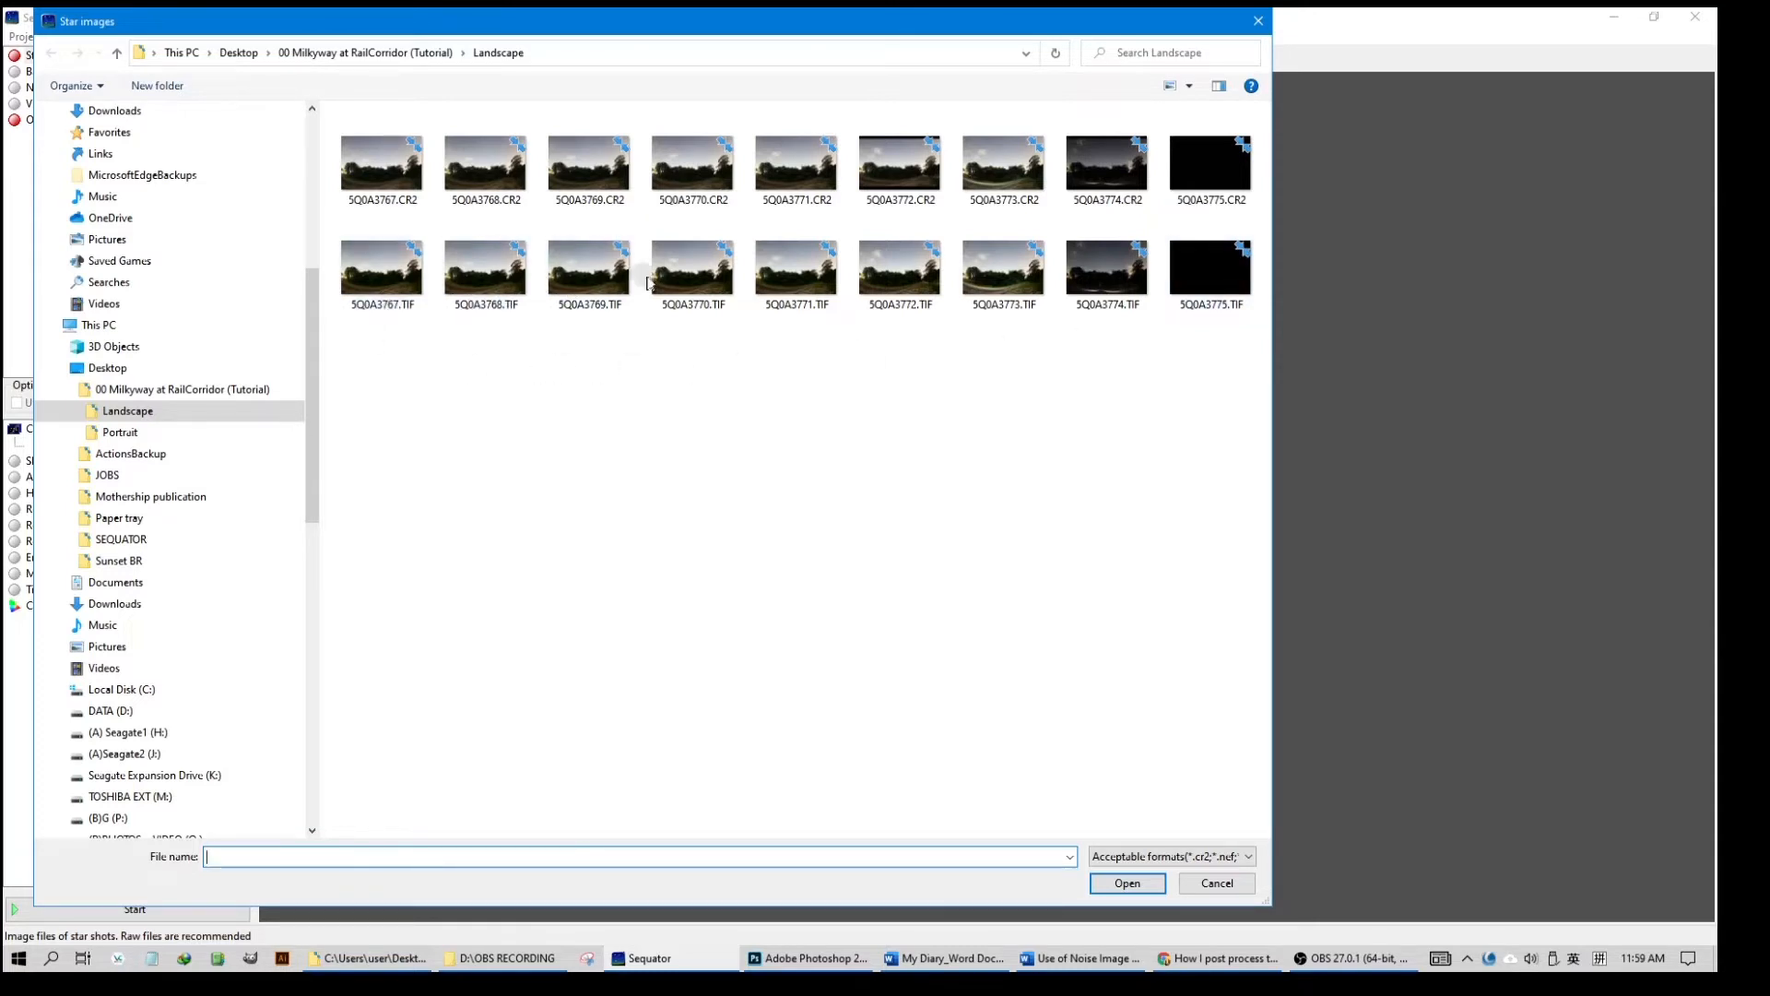
left_click(411, 291)
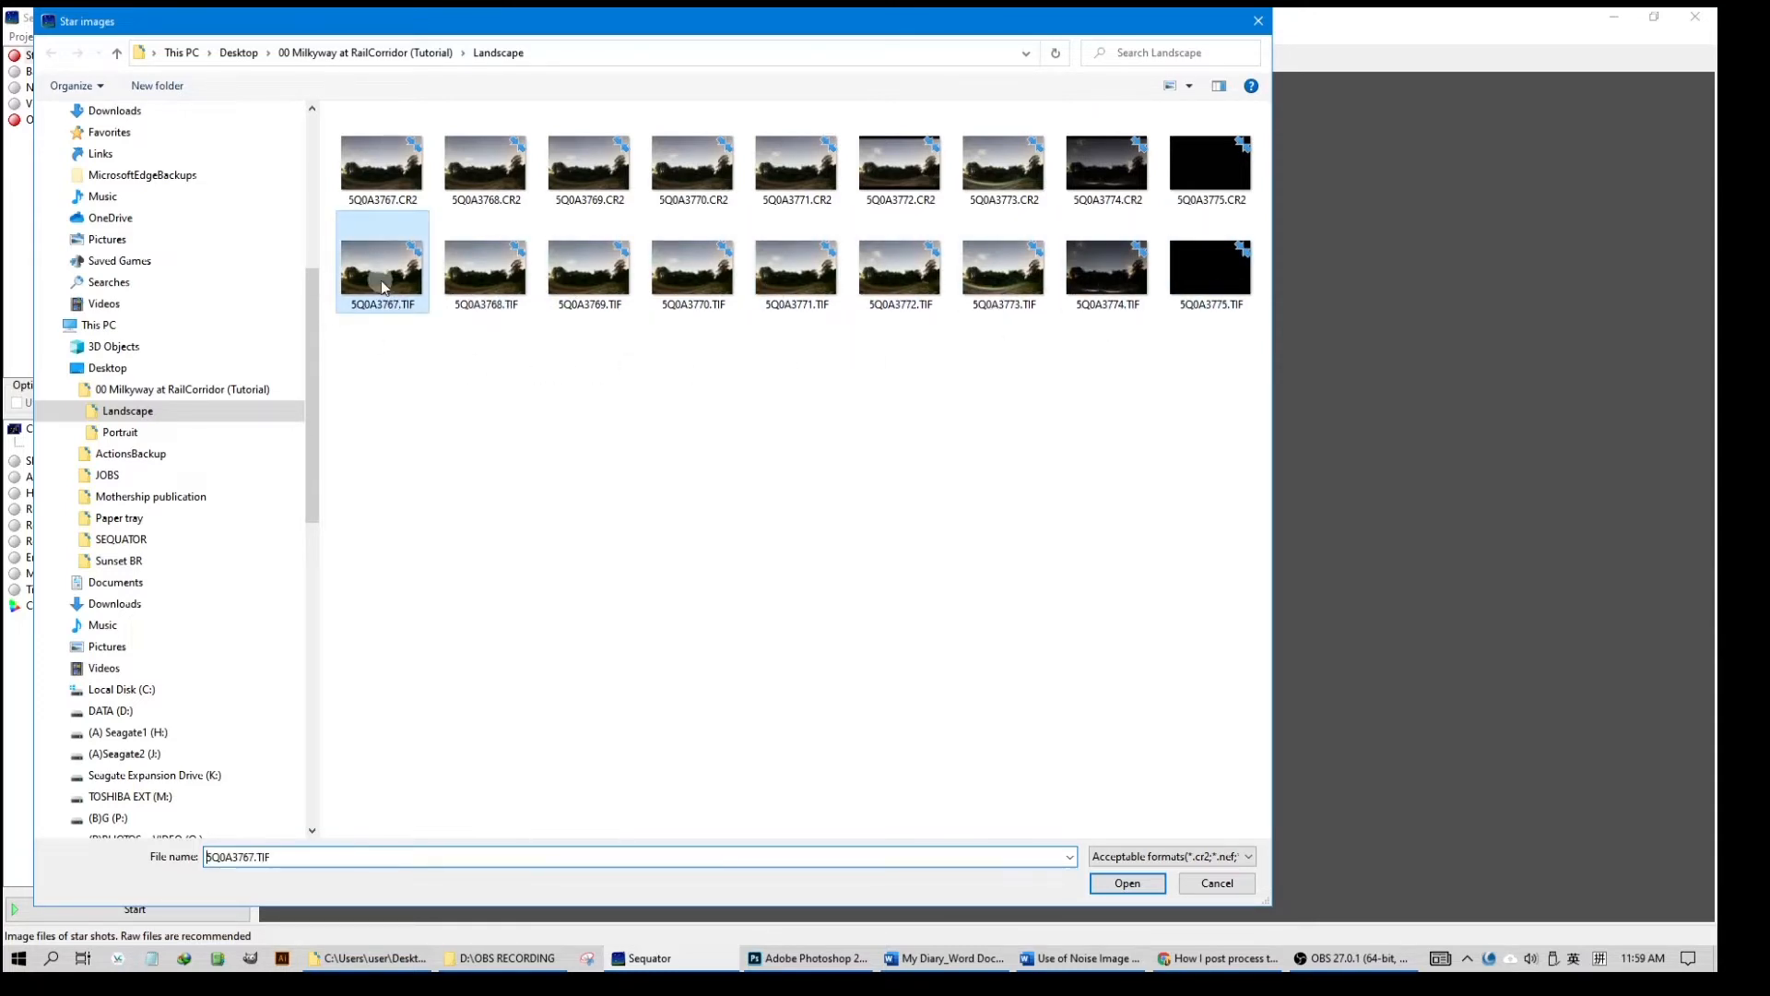
left_click(911, 299, "shift")
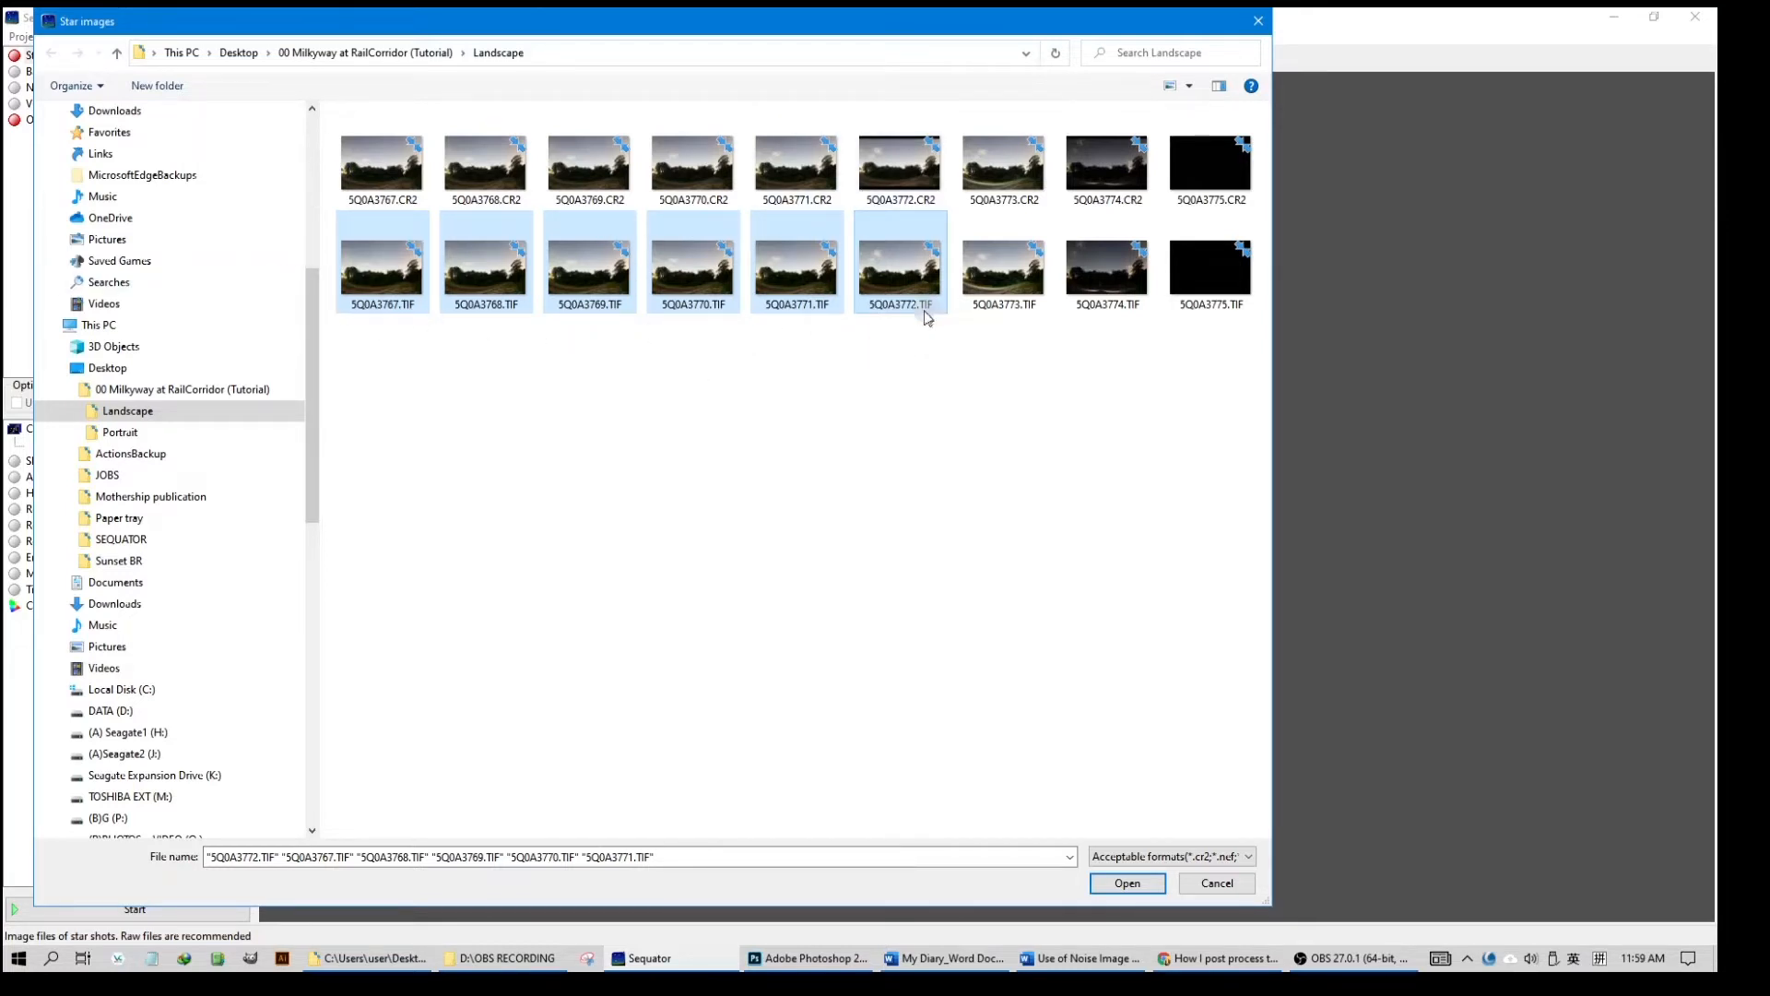
left_click(1127, 883)
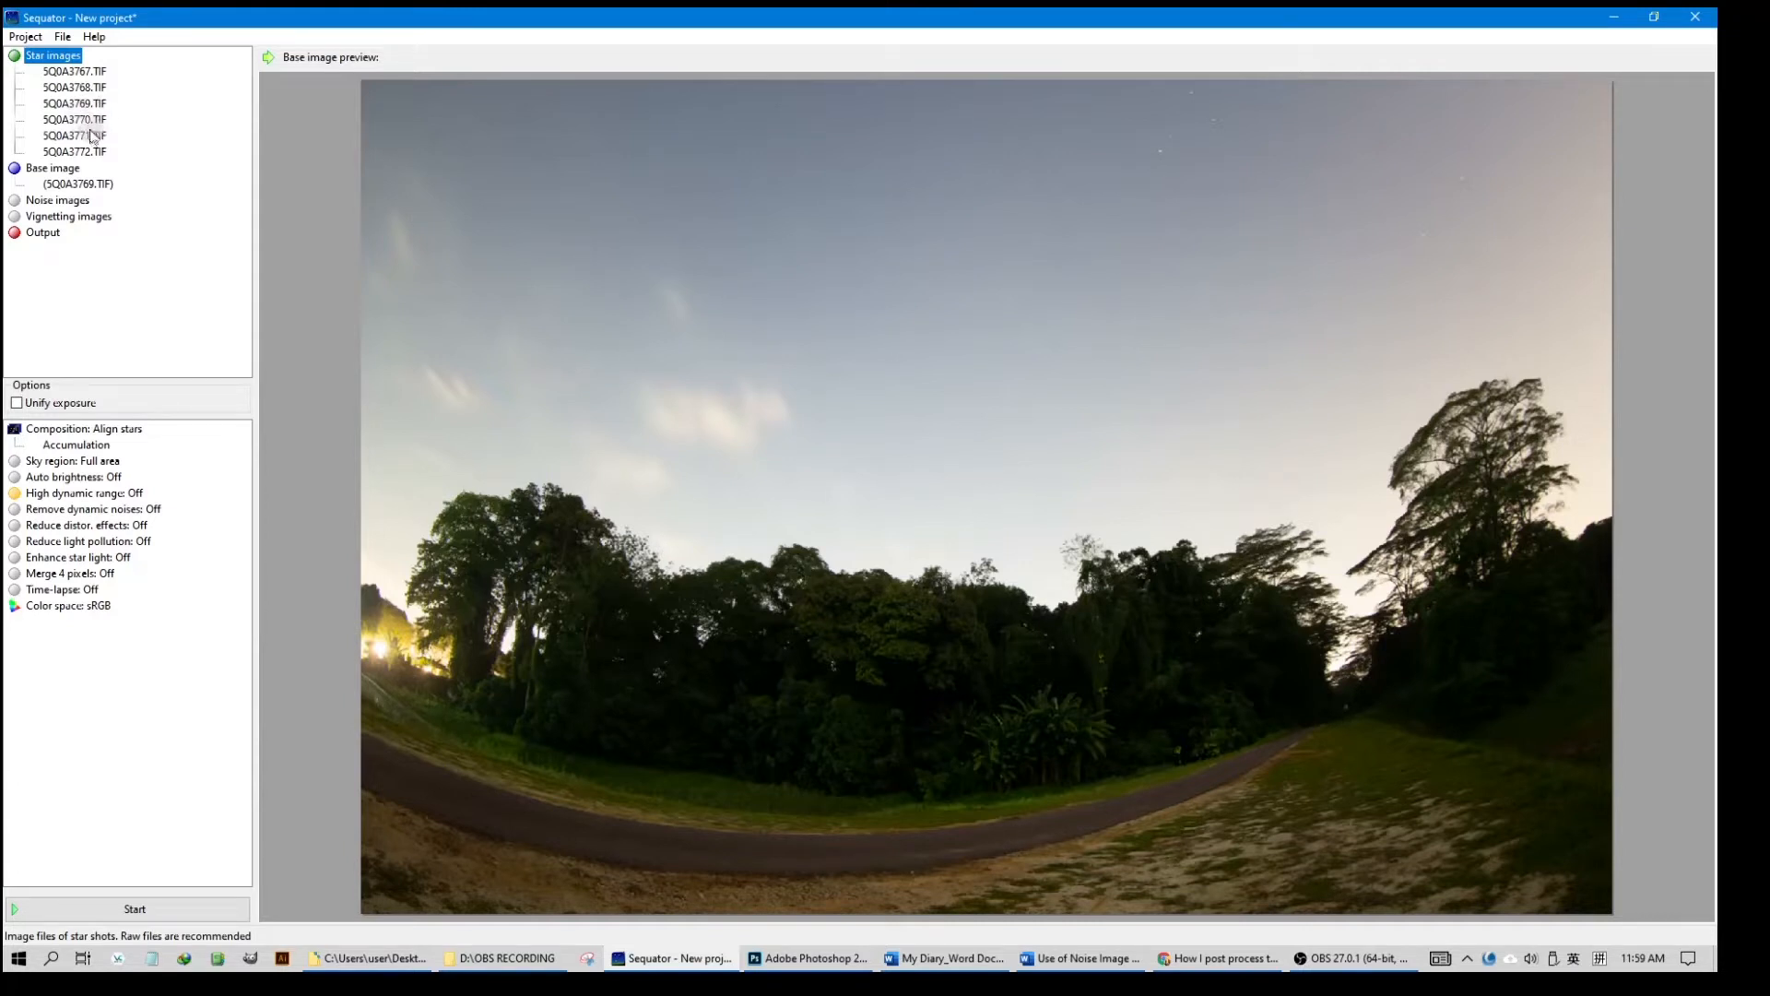
Add 5Q0A3775.TIF as the noise image and set the output to an uncompressed TIFF named Stacked Milky Way
double_click(71, 202)
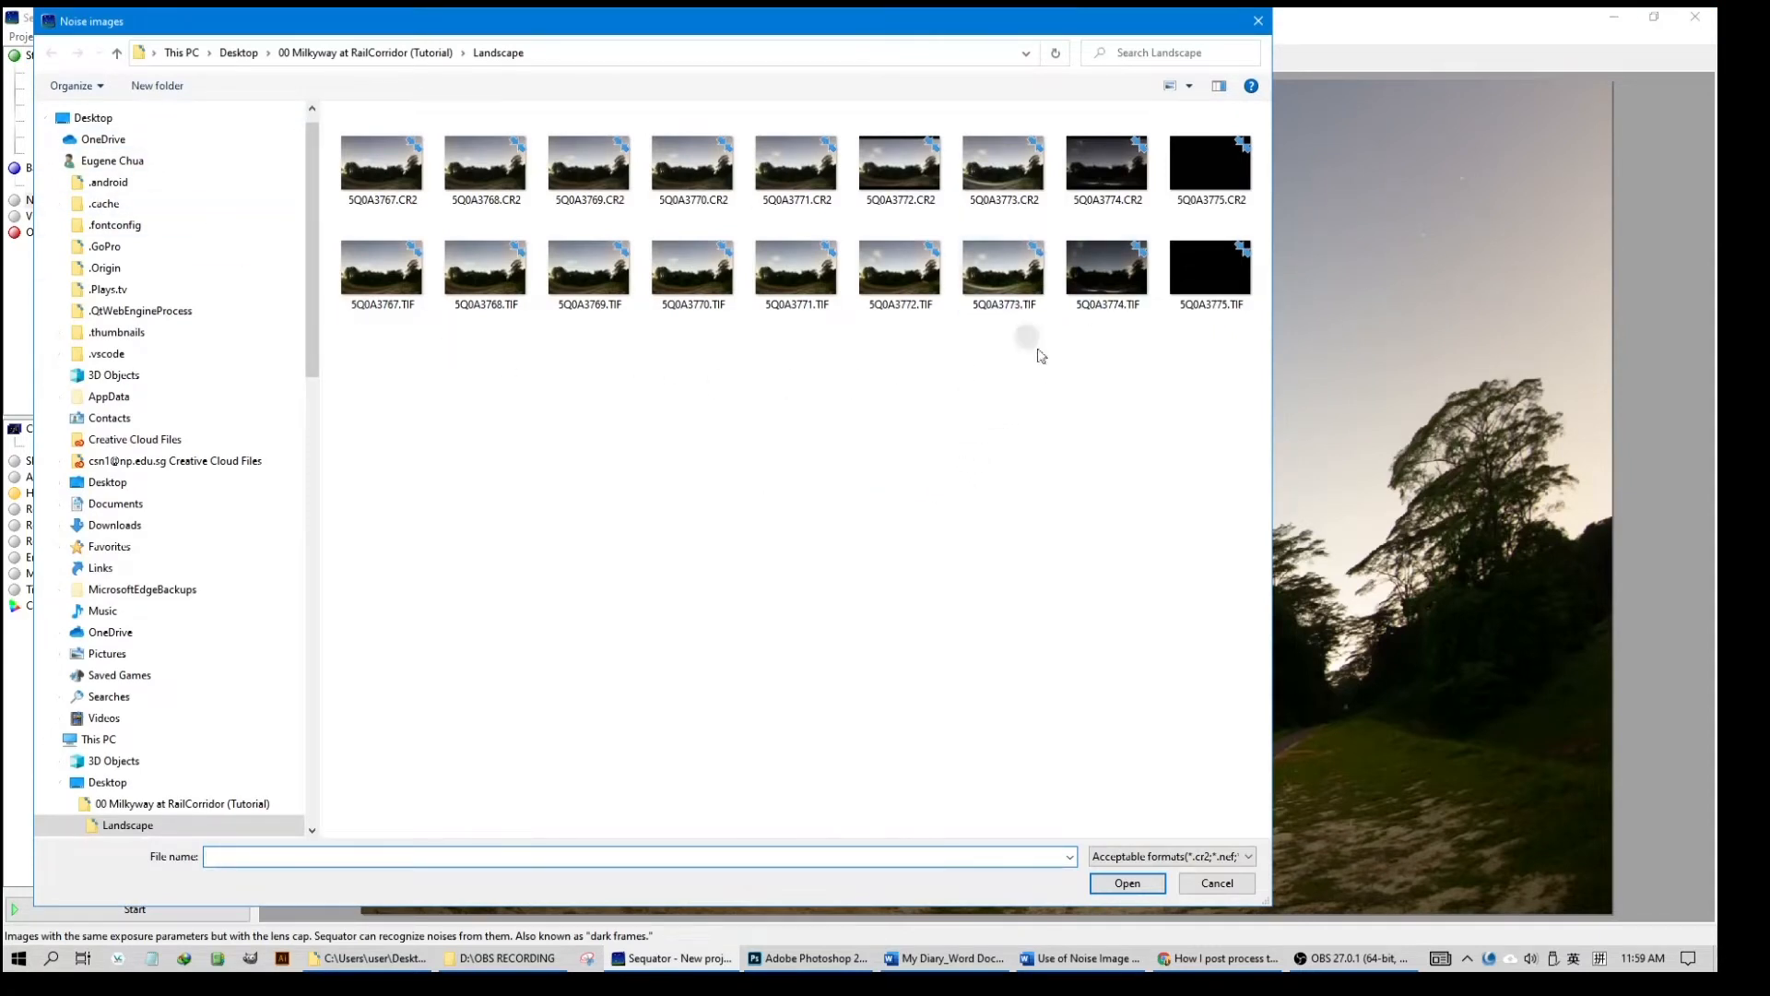
left_click(1217, 277)
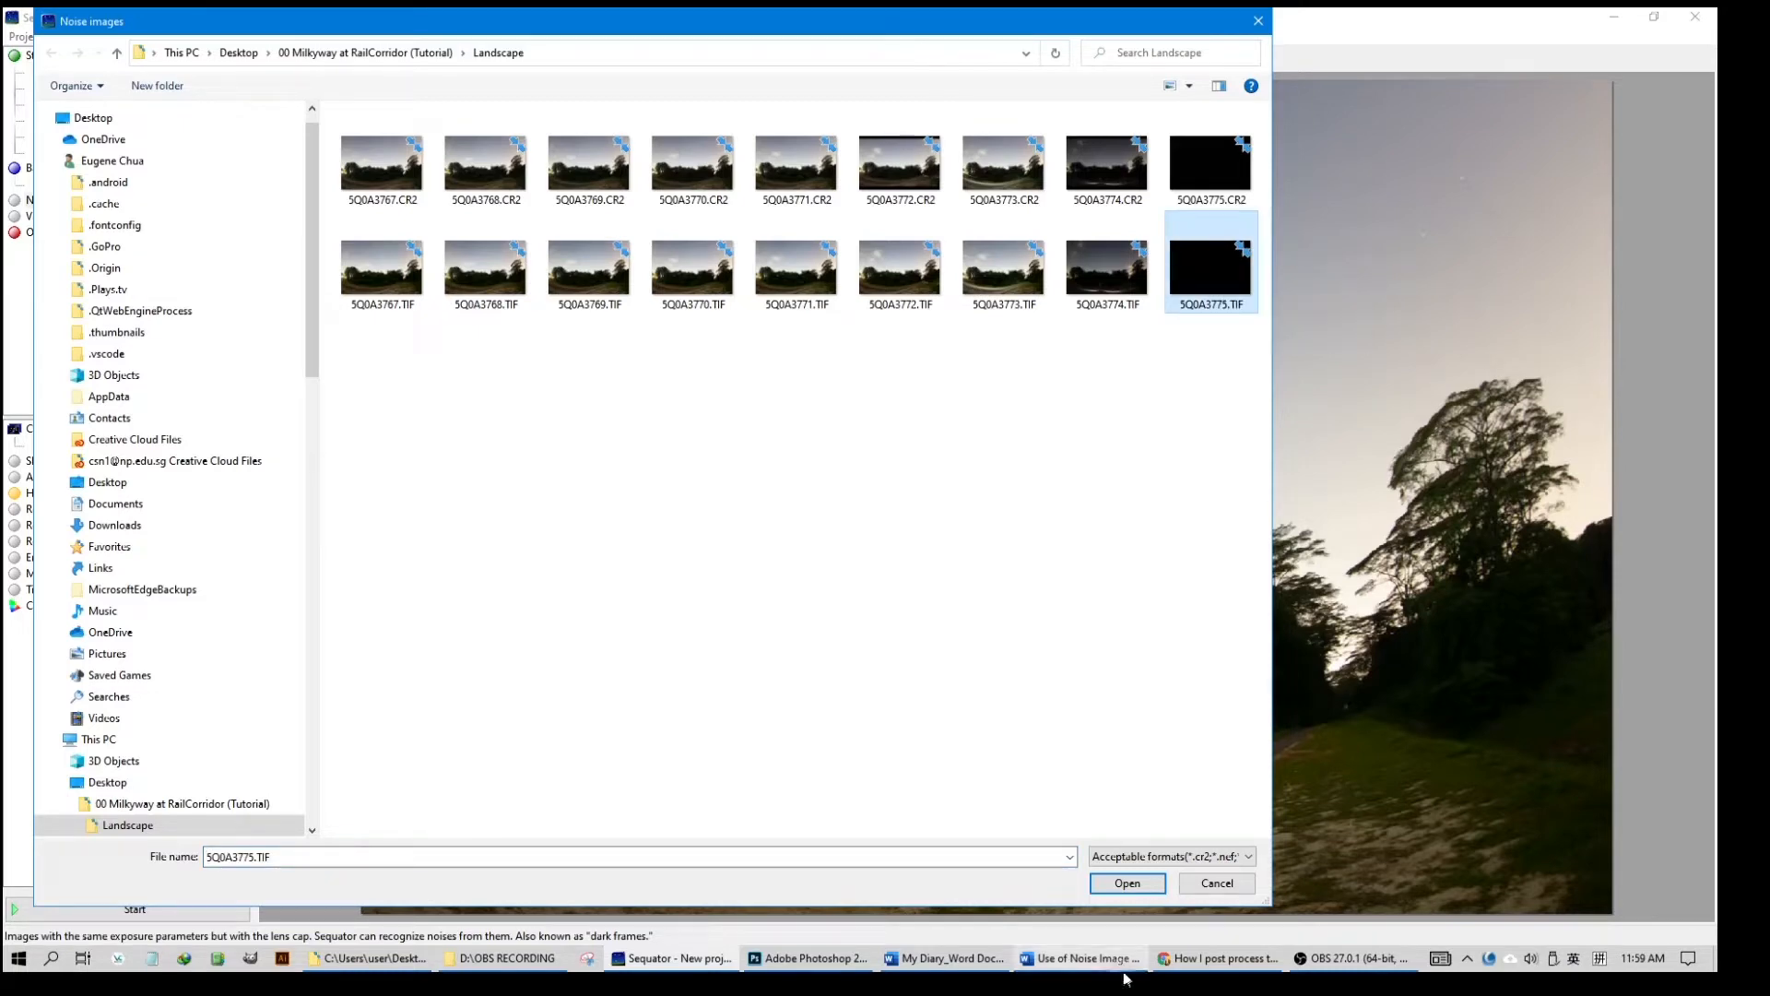
left_click(1148, 883)
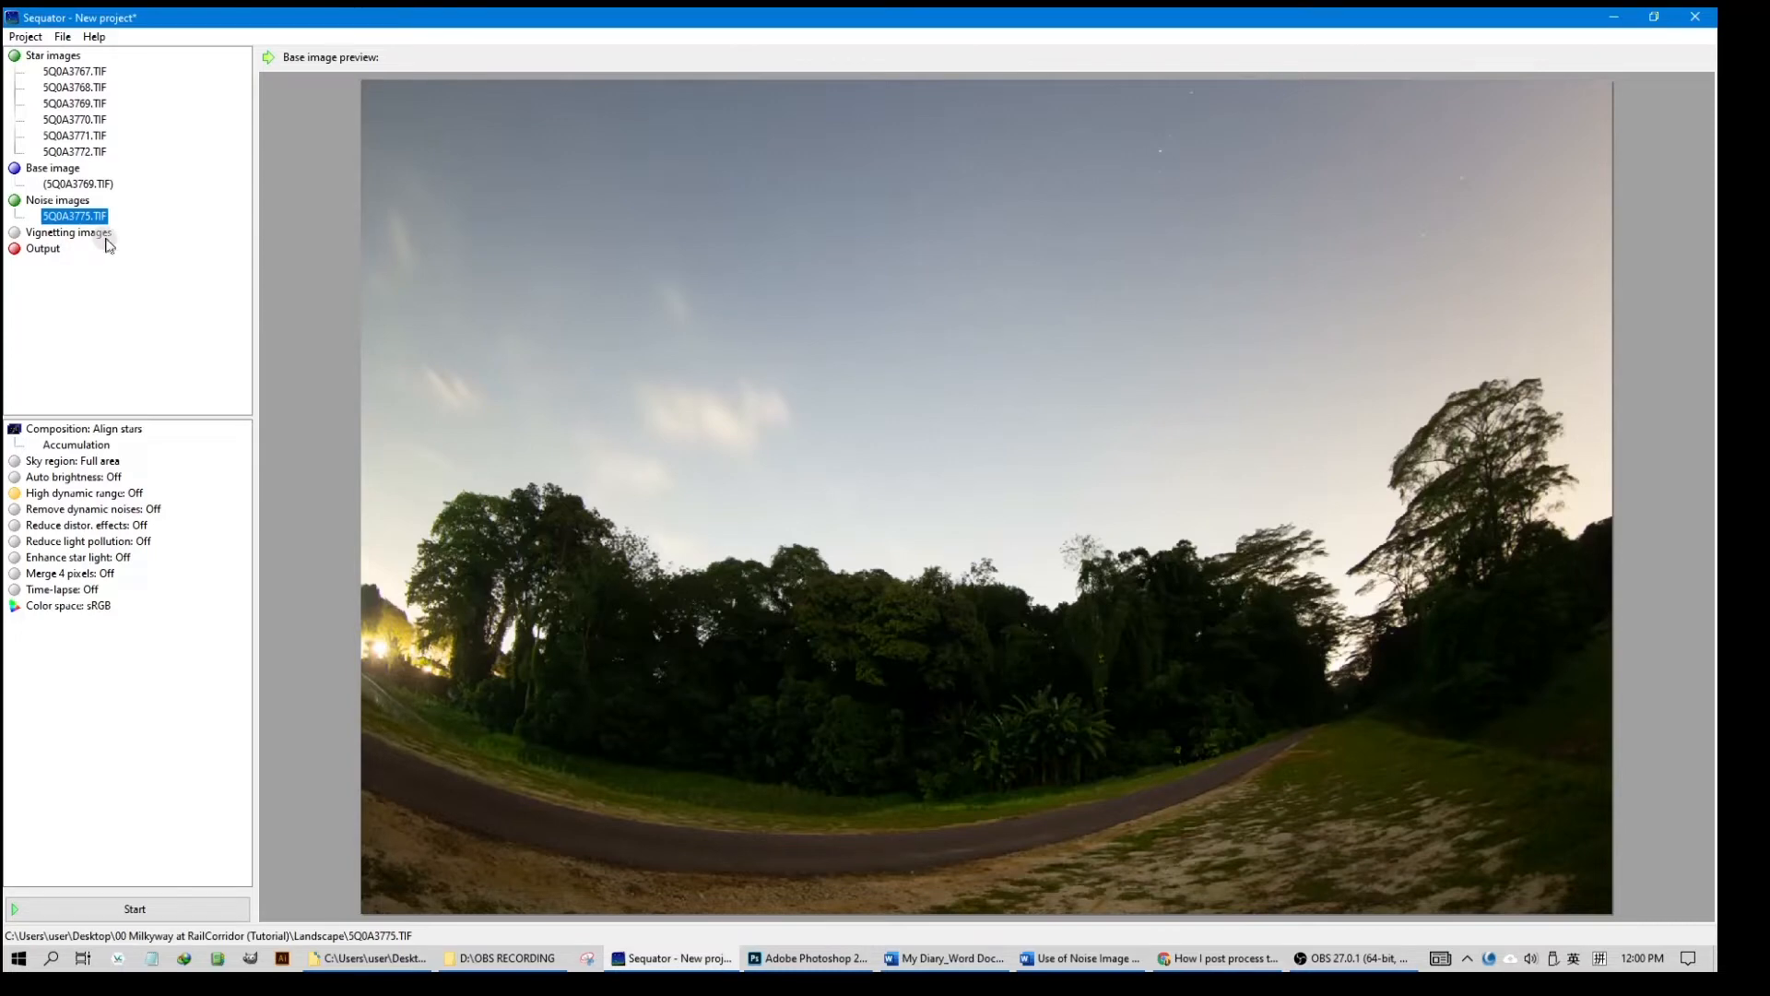
left_click(44, 249)
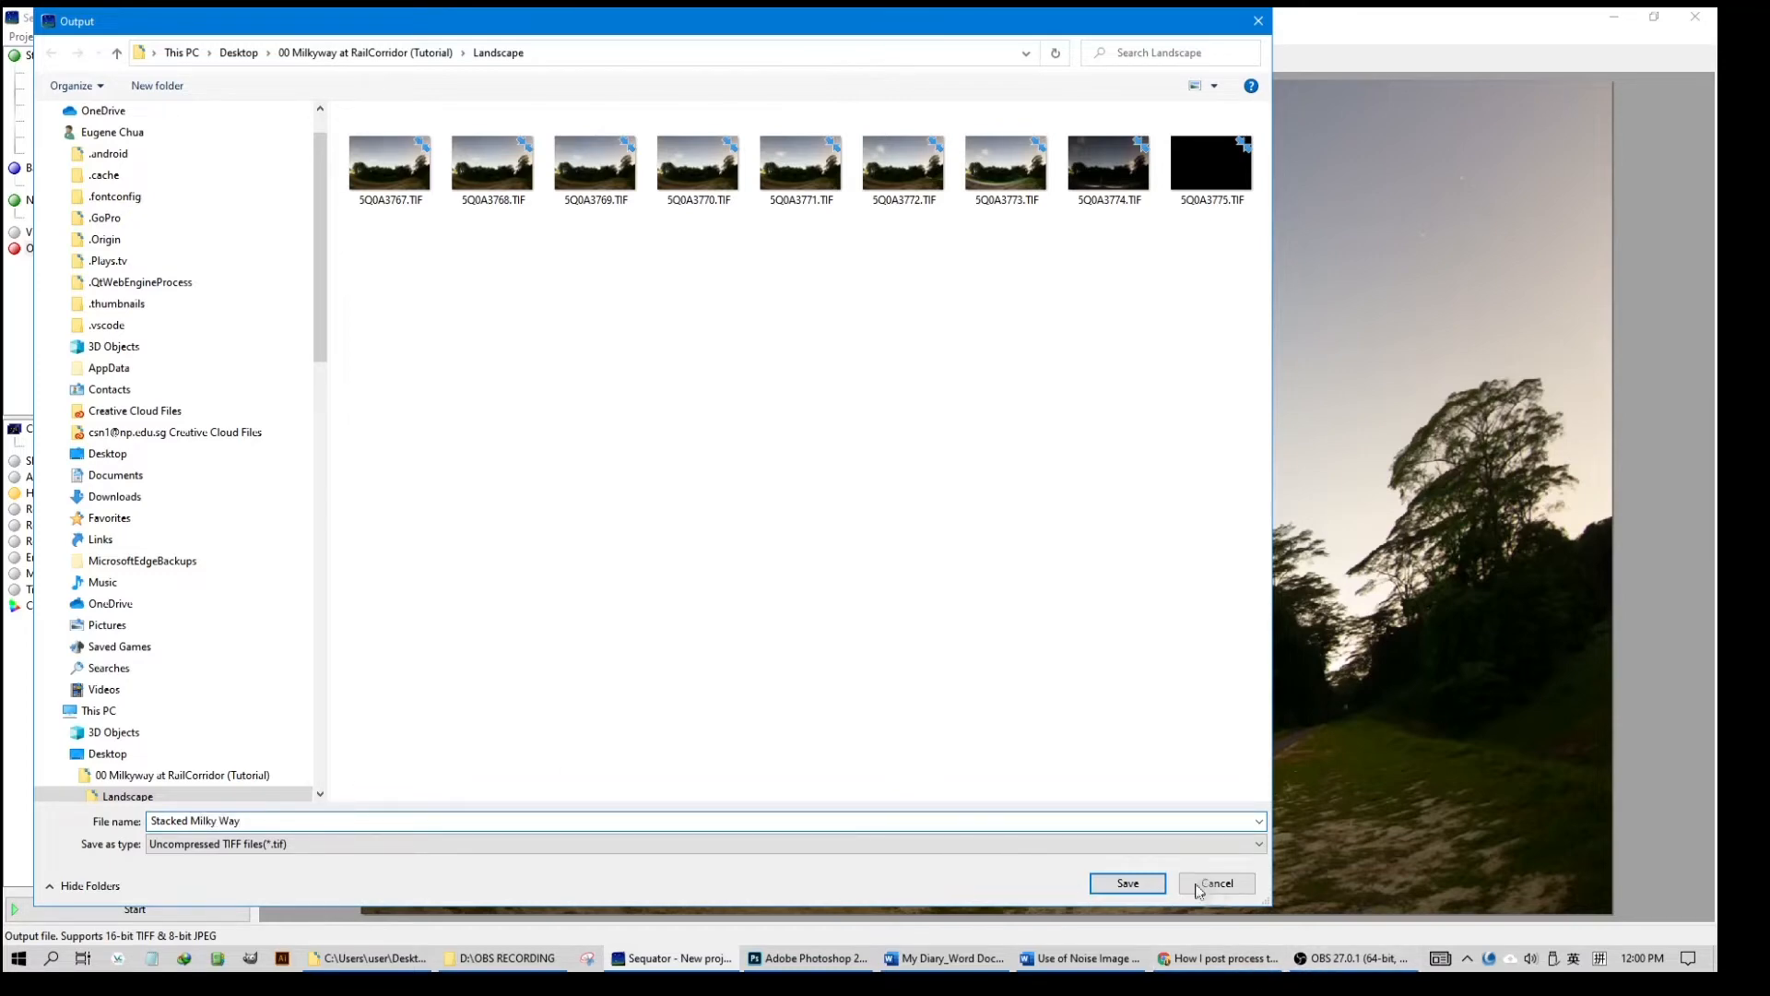
left_click(1128, 883)
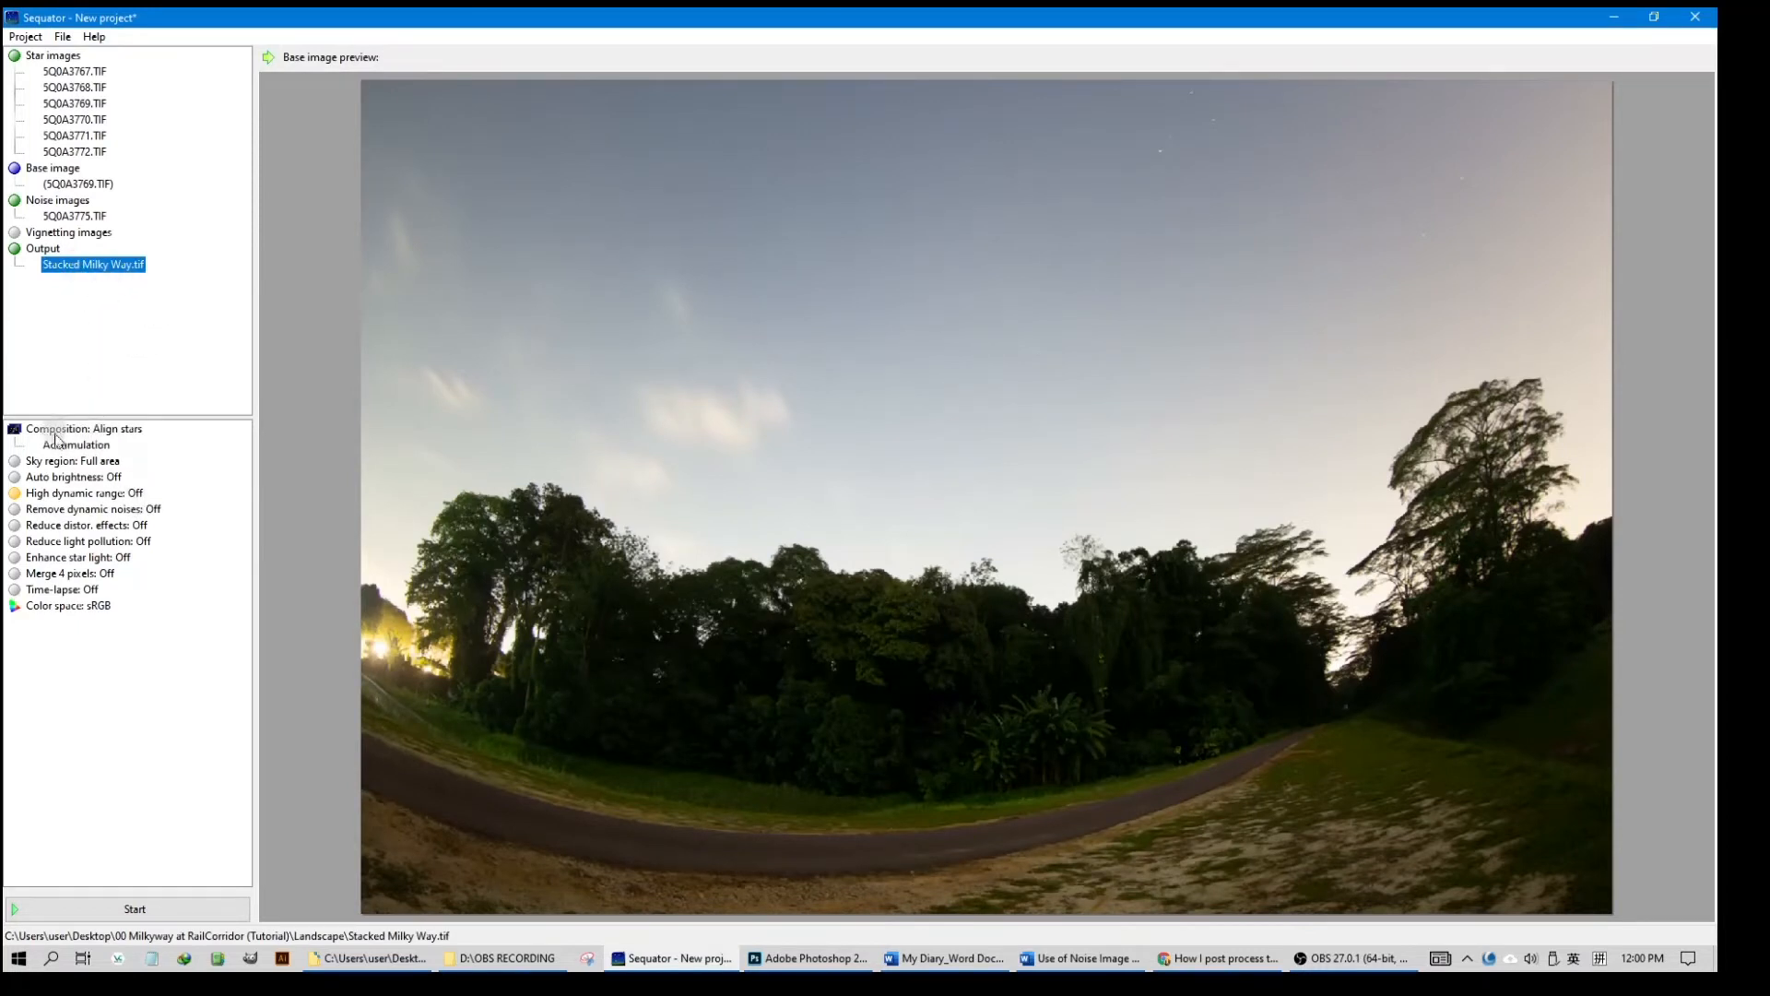
Set the align-stars composition to Freeze ground with the Selective option turned off
left_click(86, 428)
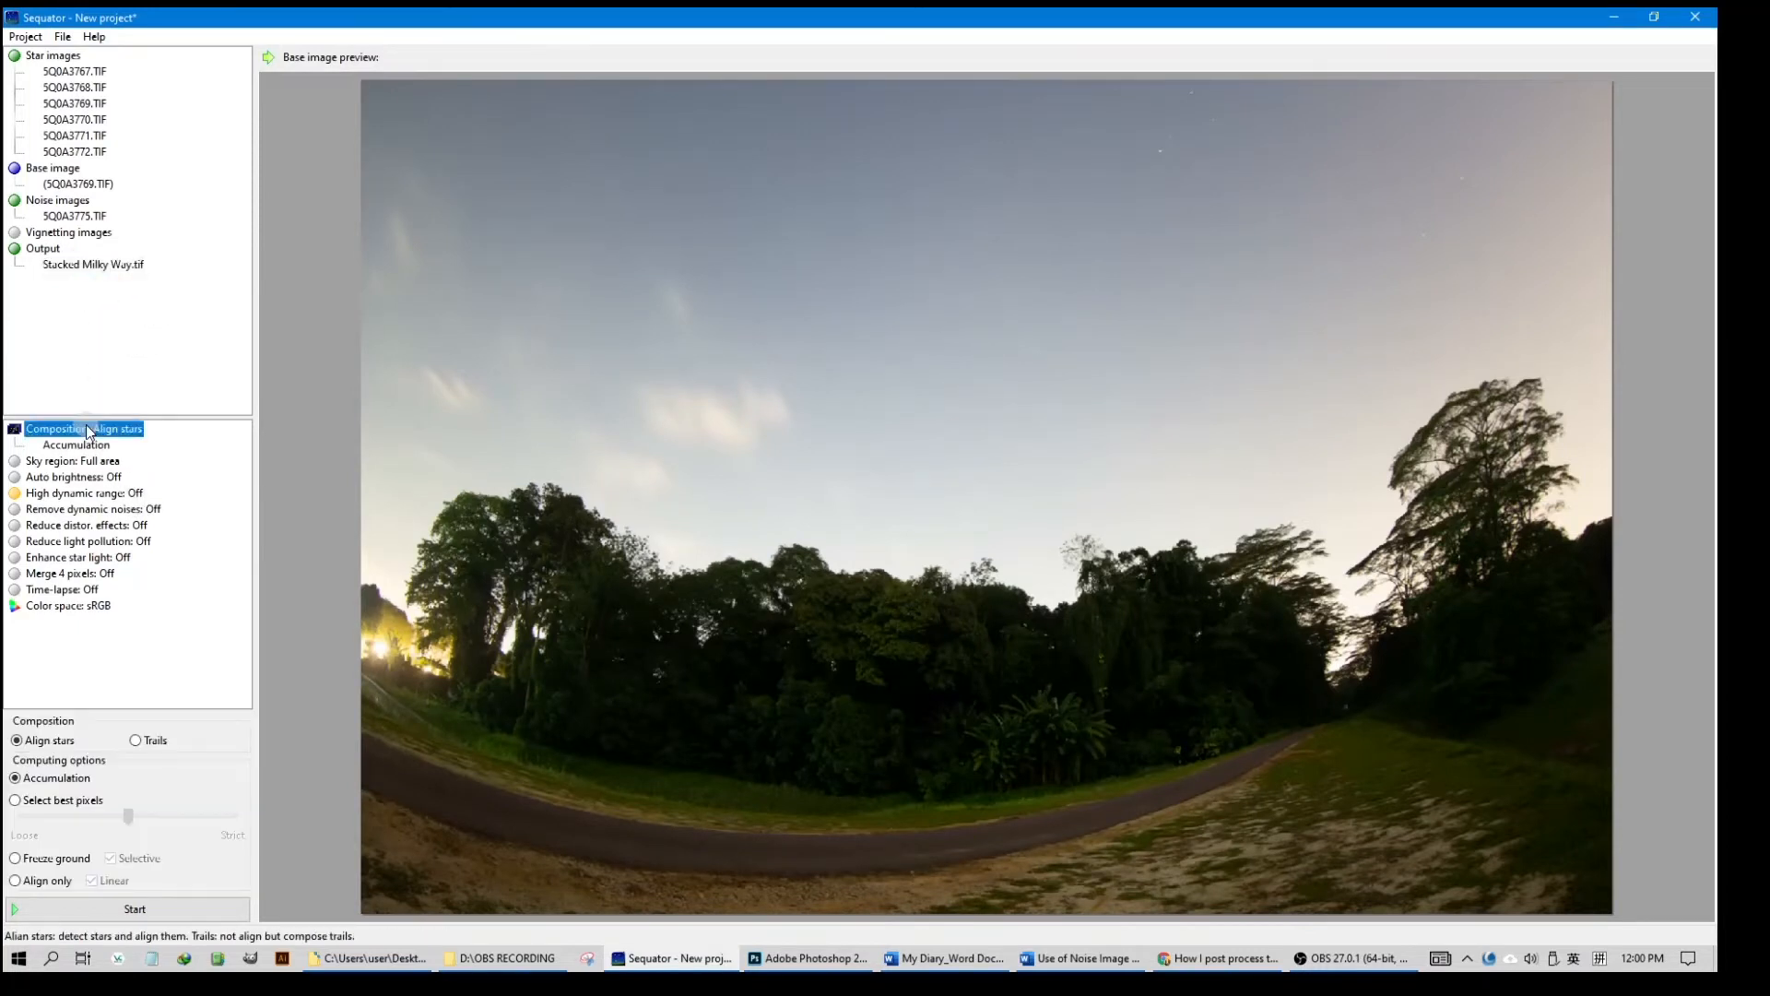
left_click(17, 778)
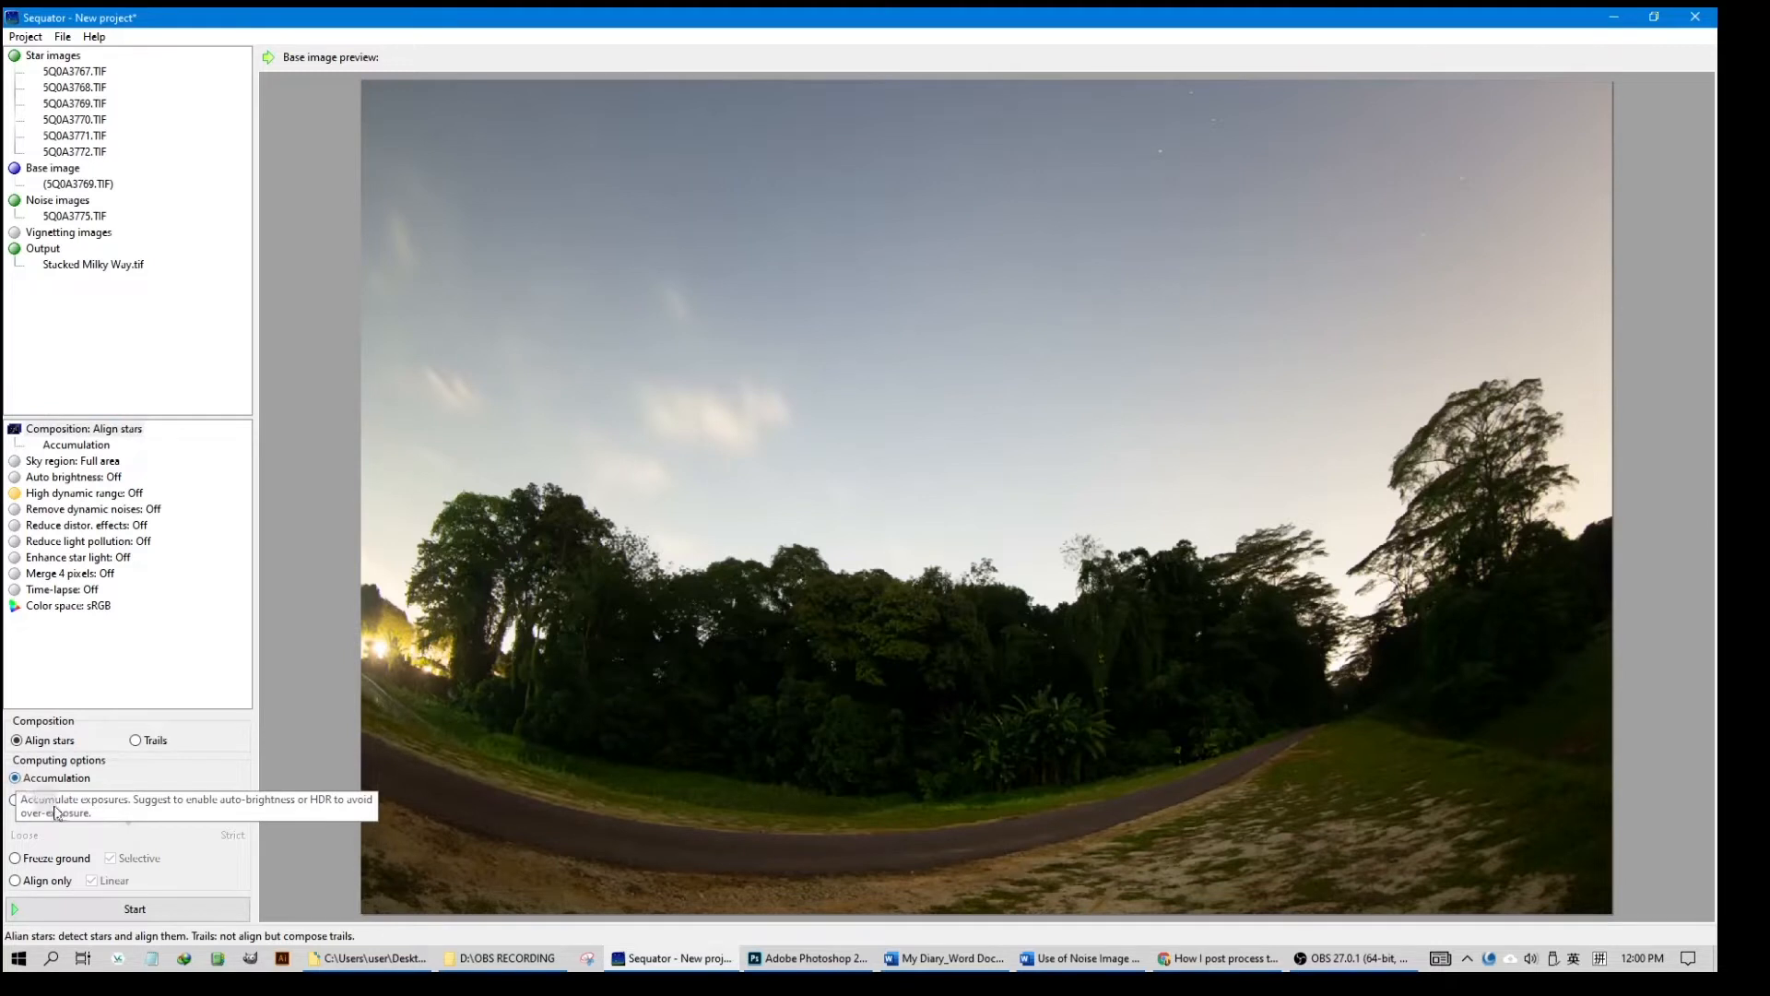
left_click(16, 858)
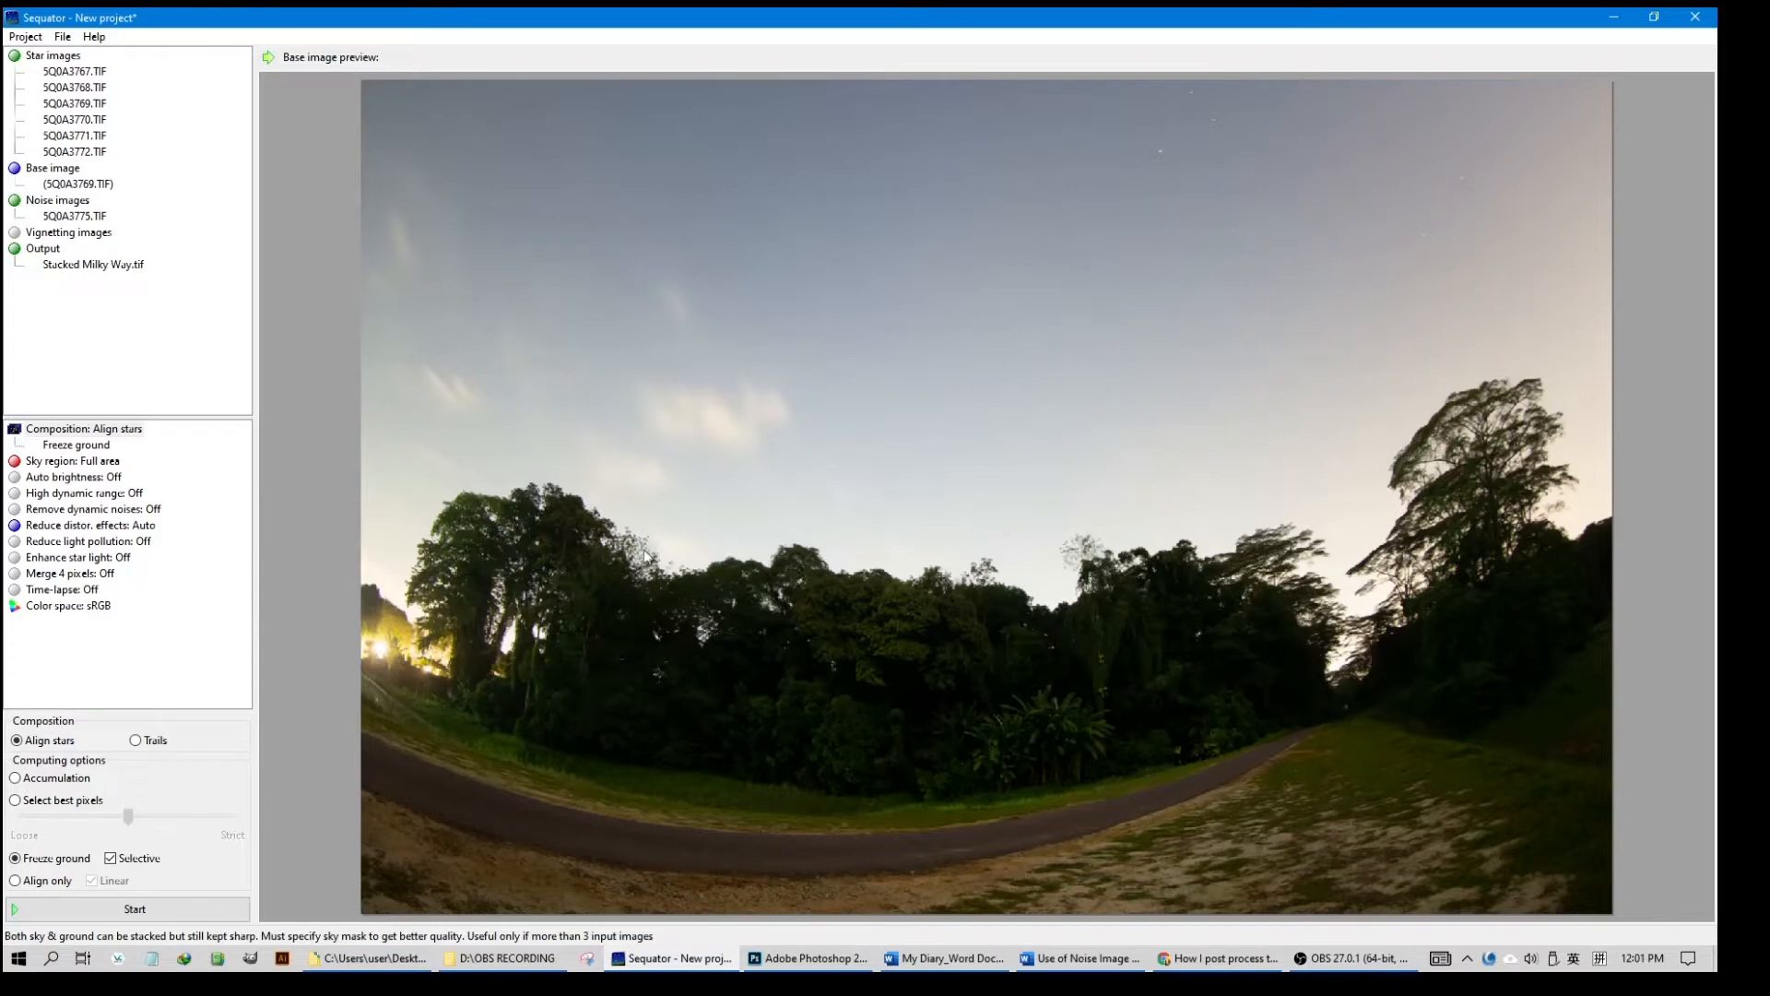
left_click(110, 859)
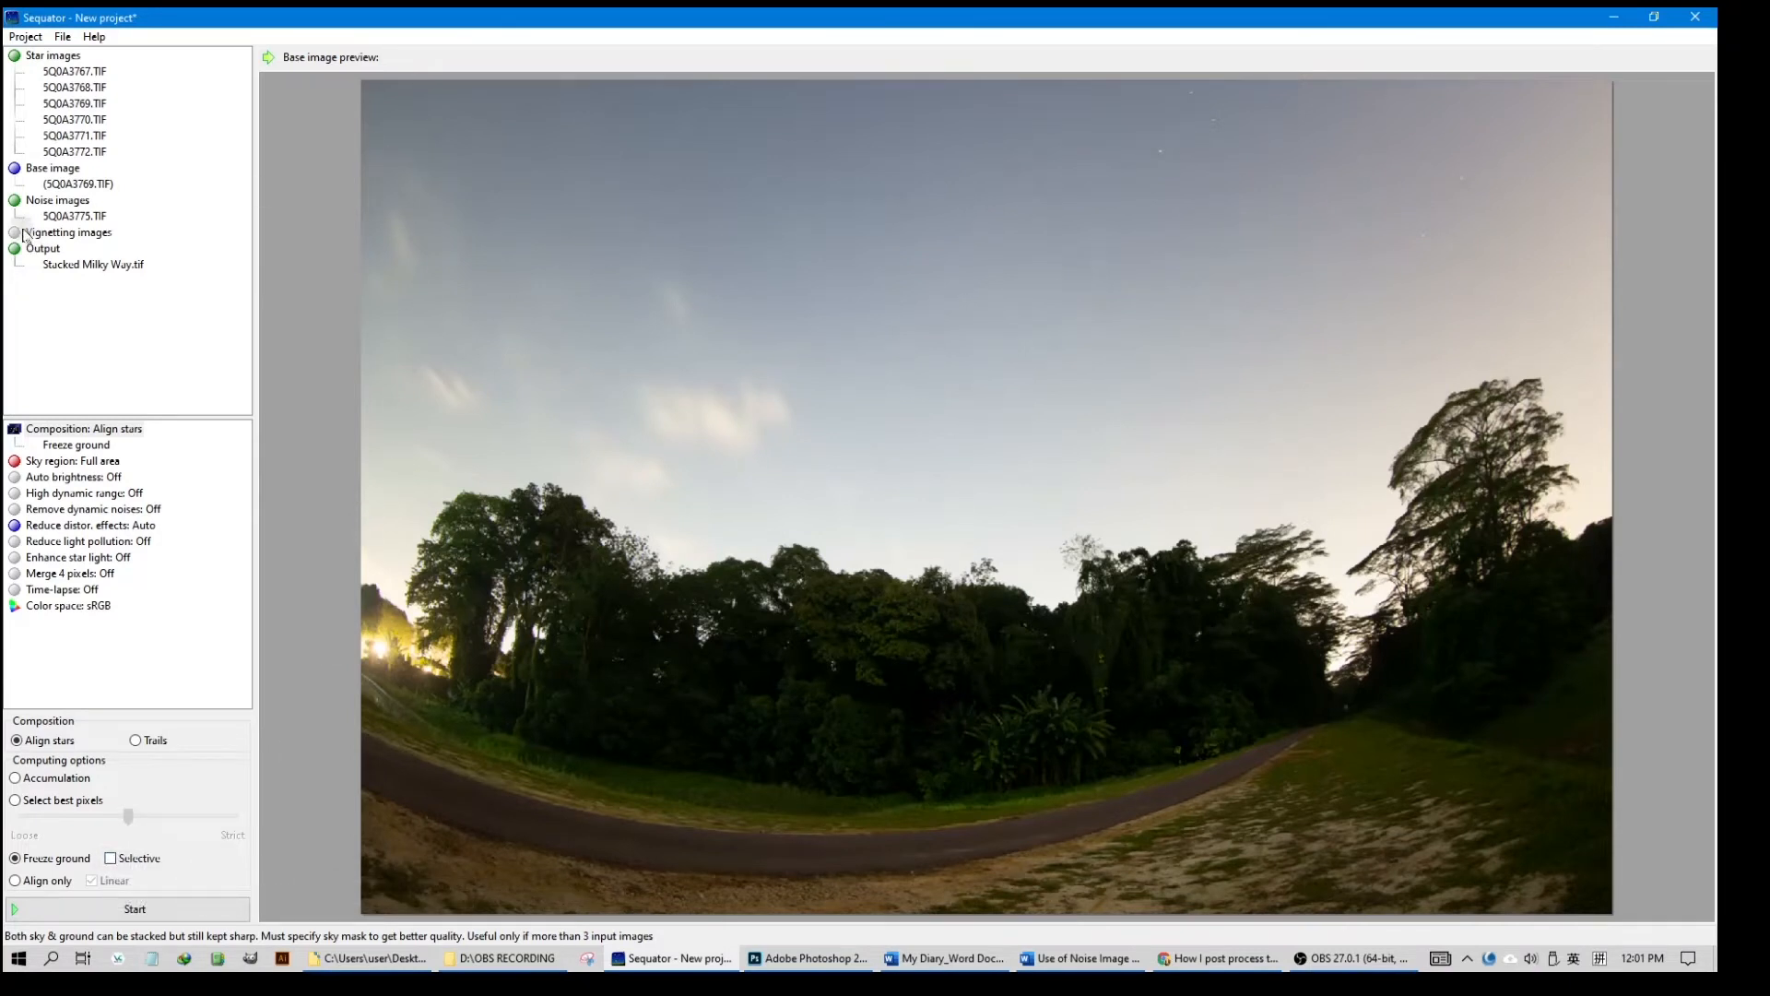
Define the sky region with an irregular mask by brushing over the whole sky down to the treeline
left_click(106, 463)
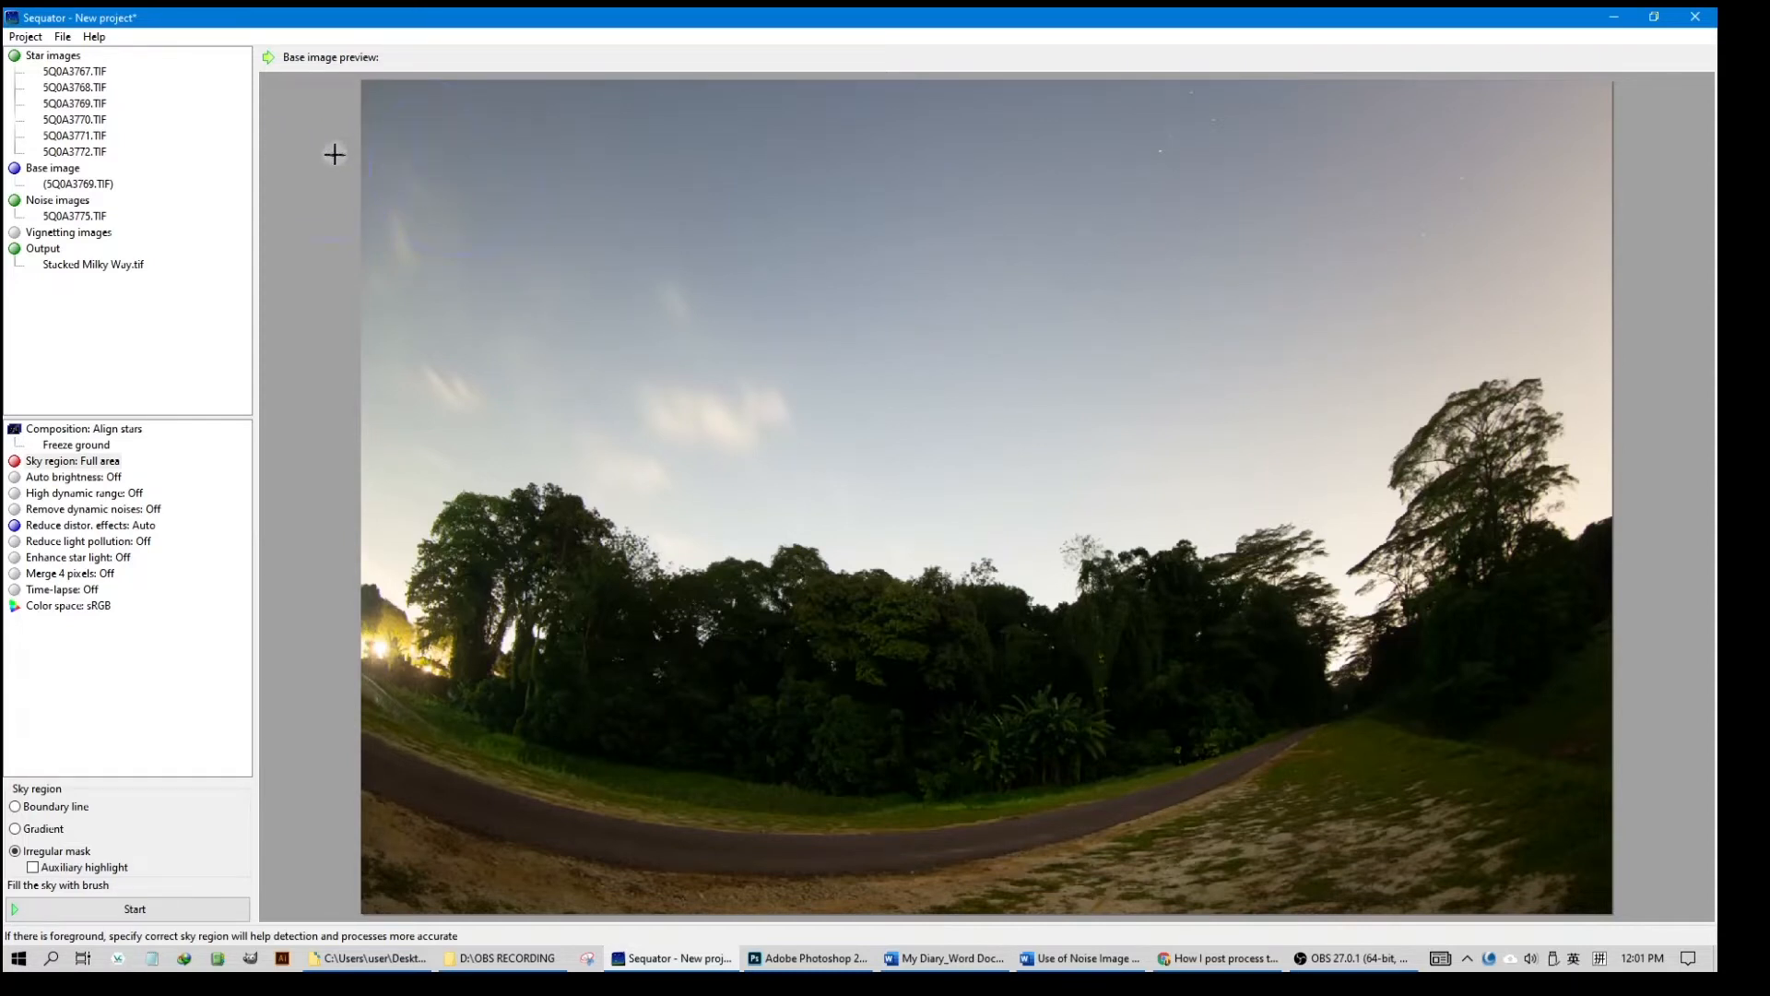
mouse_move(348, 149)
left_mouse_down()
mouse_move(1618, 151)
mouse_move(1628, 258)
mouse_move(912, 268)
mouse_move(472, 243)
mouse_move(408, 249)
mouse_move(384, 316)
mouse_move(575, 365)
mouse_move(1150, 411)
mouse_move(1324, 390)
mouse_move(1477, 274)
mouse_move(1588, 278)
mouse_move(1635, 308)
mouse_move(1662, 427)
mouse_move(1632, 342)
left_mouse_up()
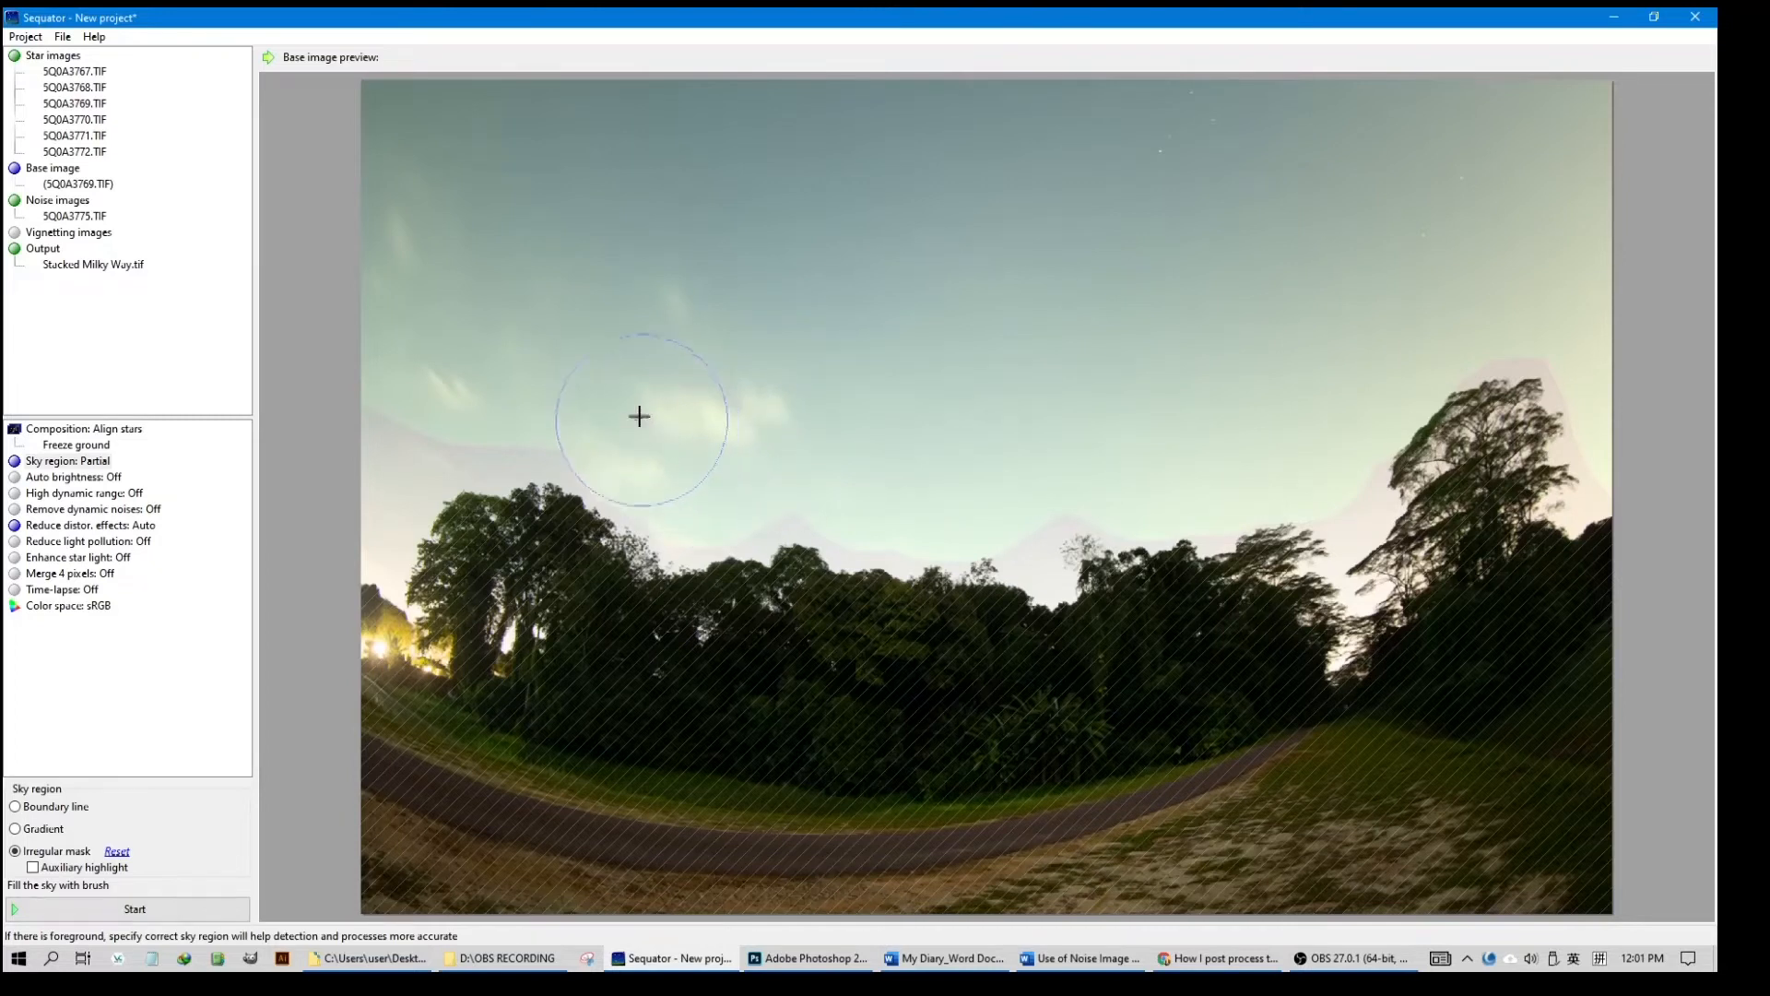
left_click_drag(372, 407, 334, 486)
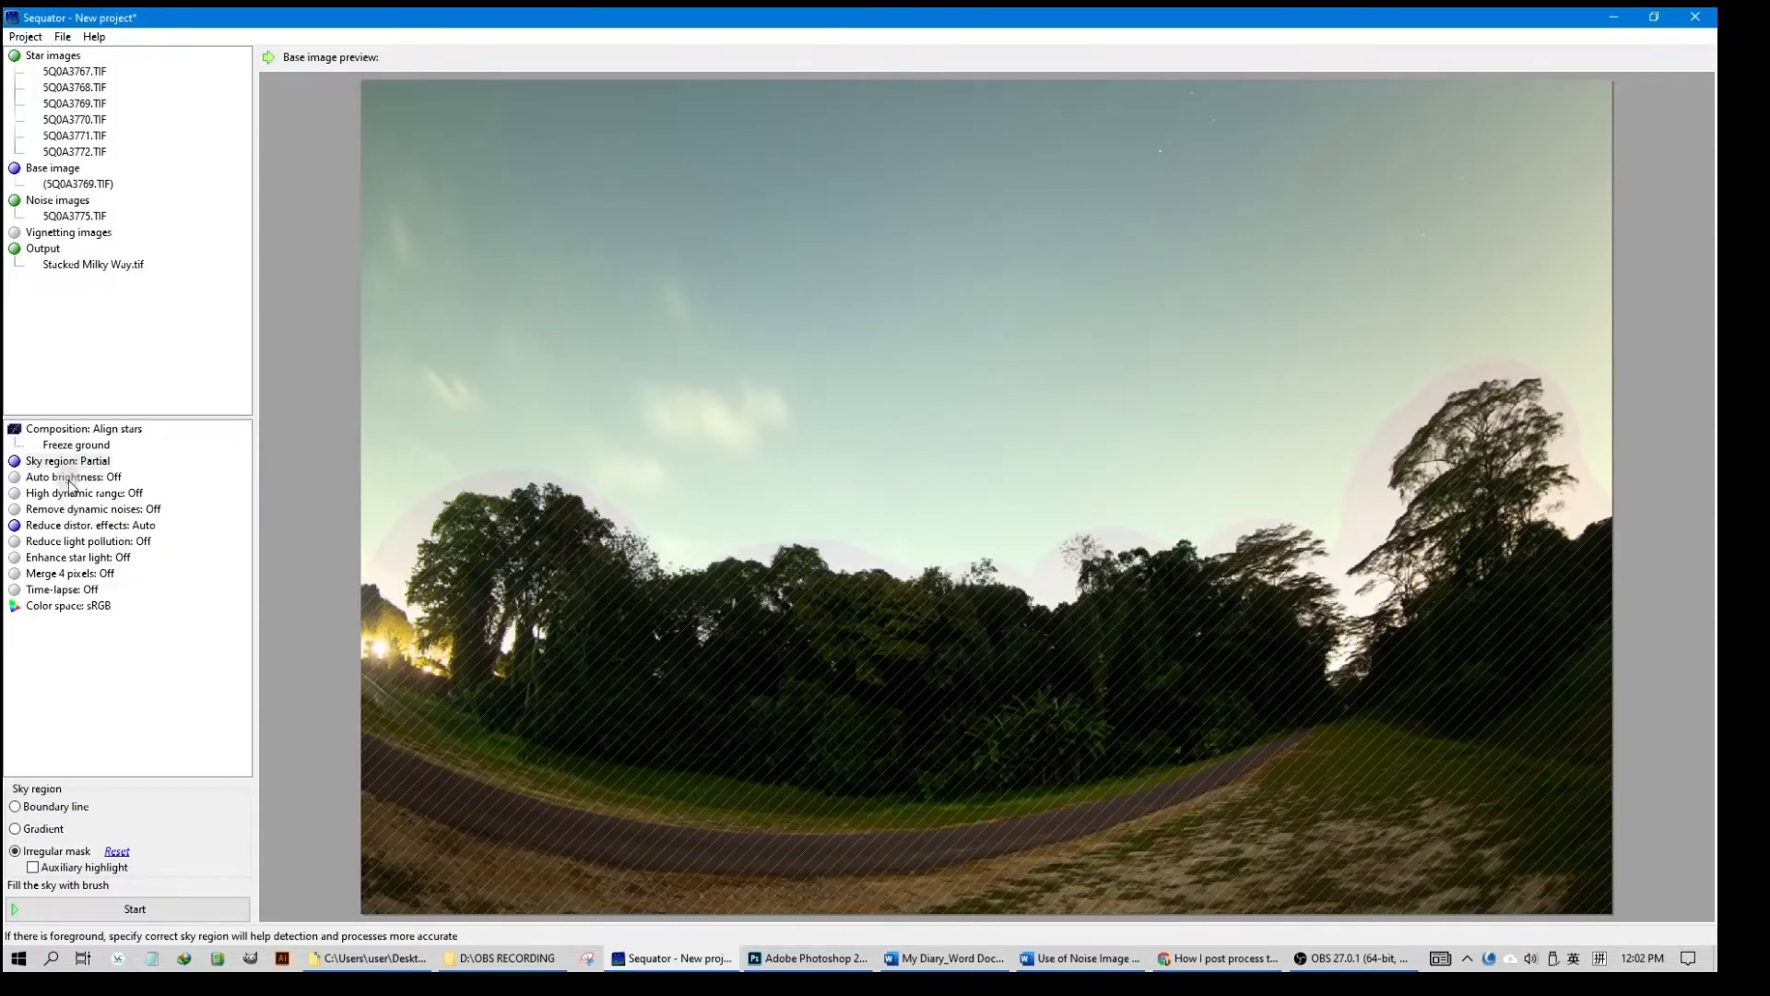
Turn on auto brightness, high dynamic range and removal of dynamic noises
left_click(71, 478)
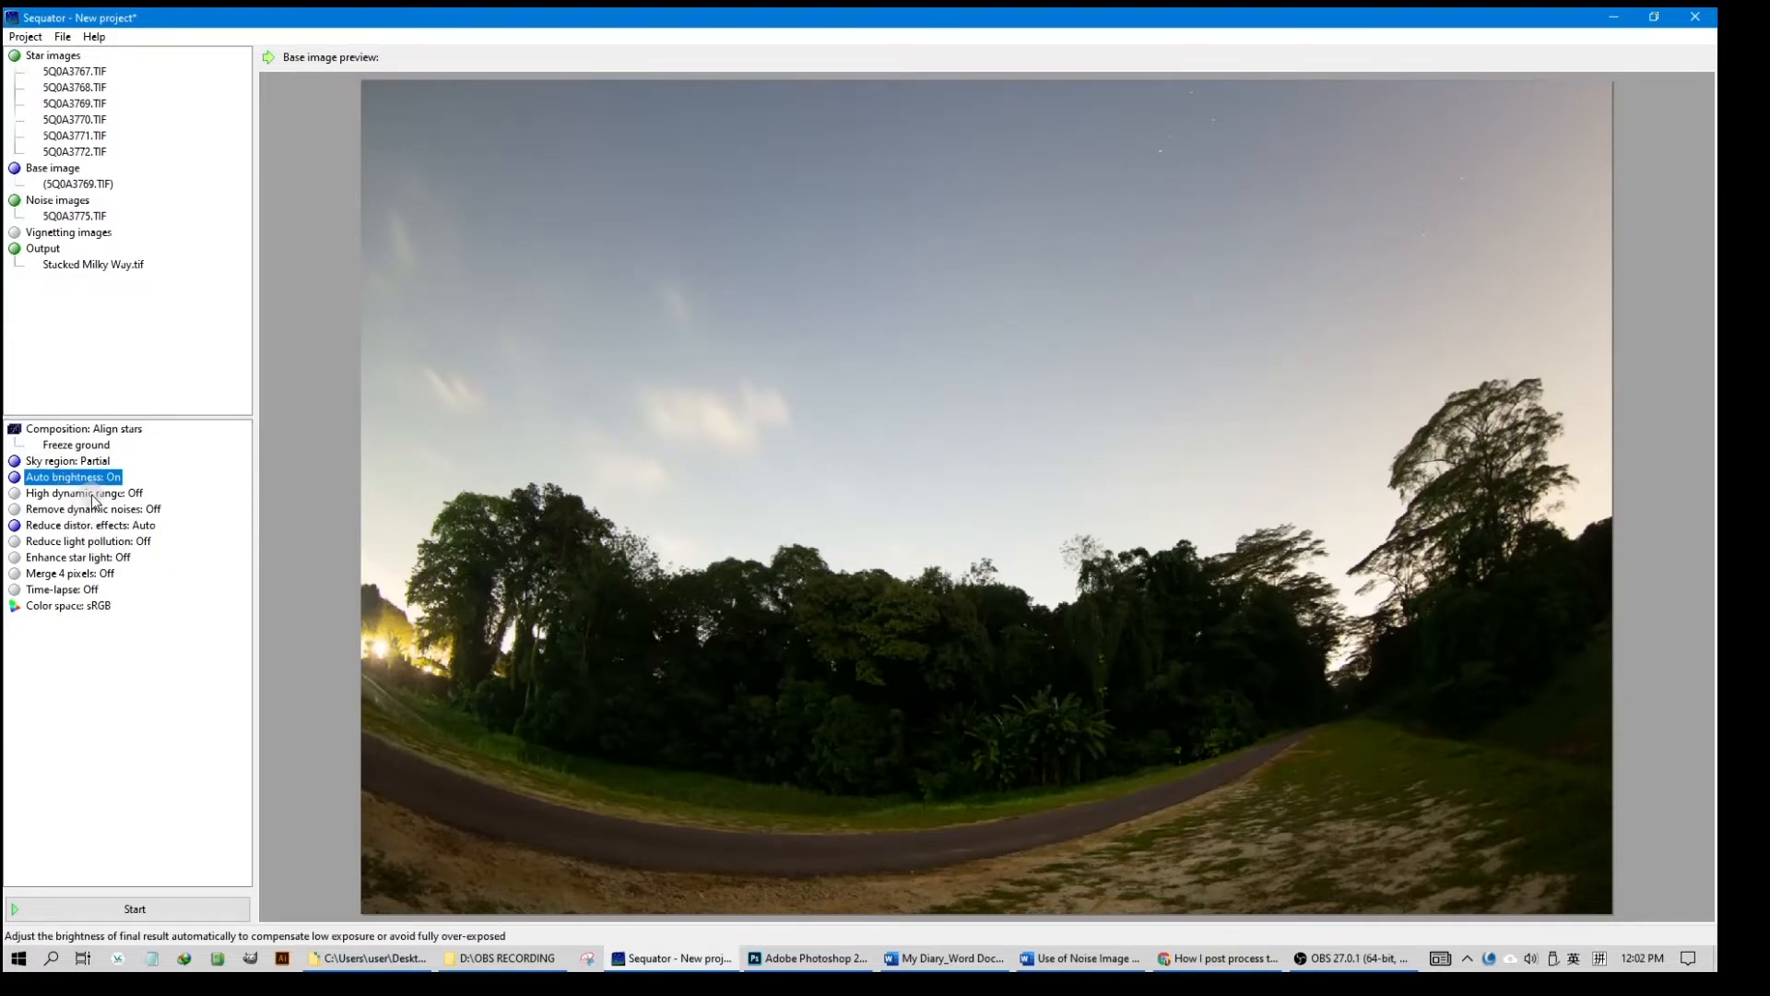
left_click(93, 496)
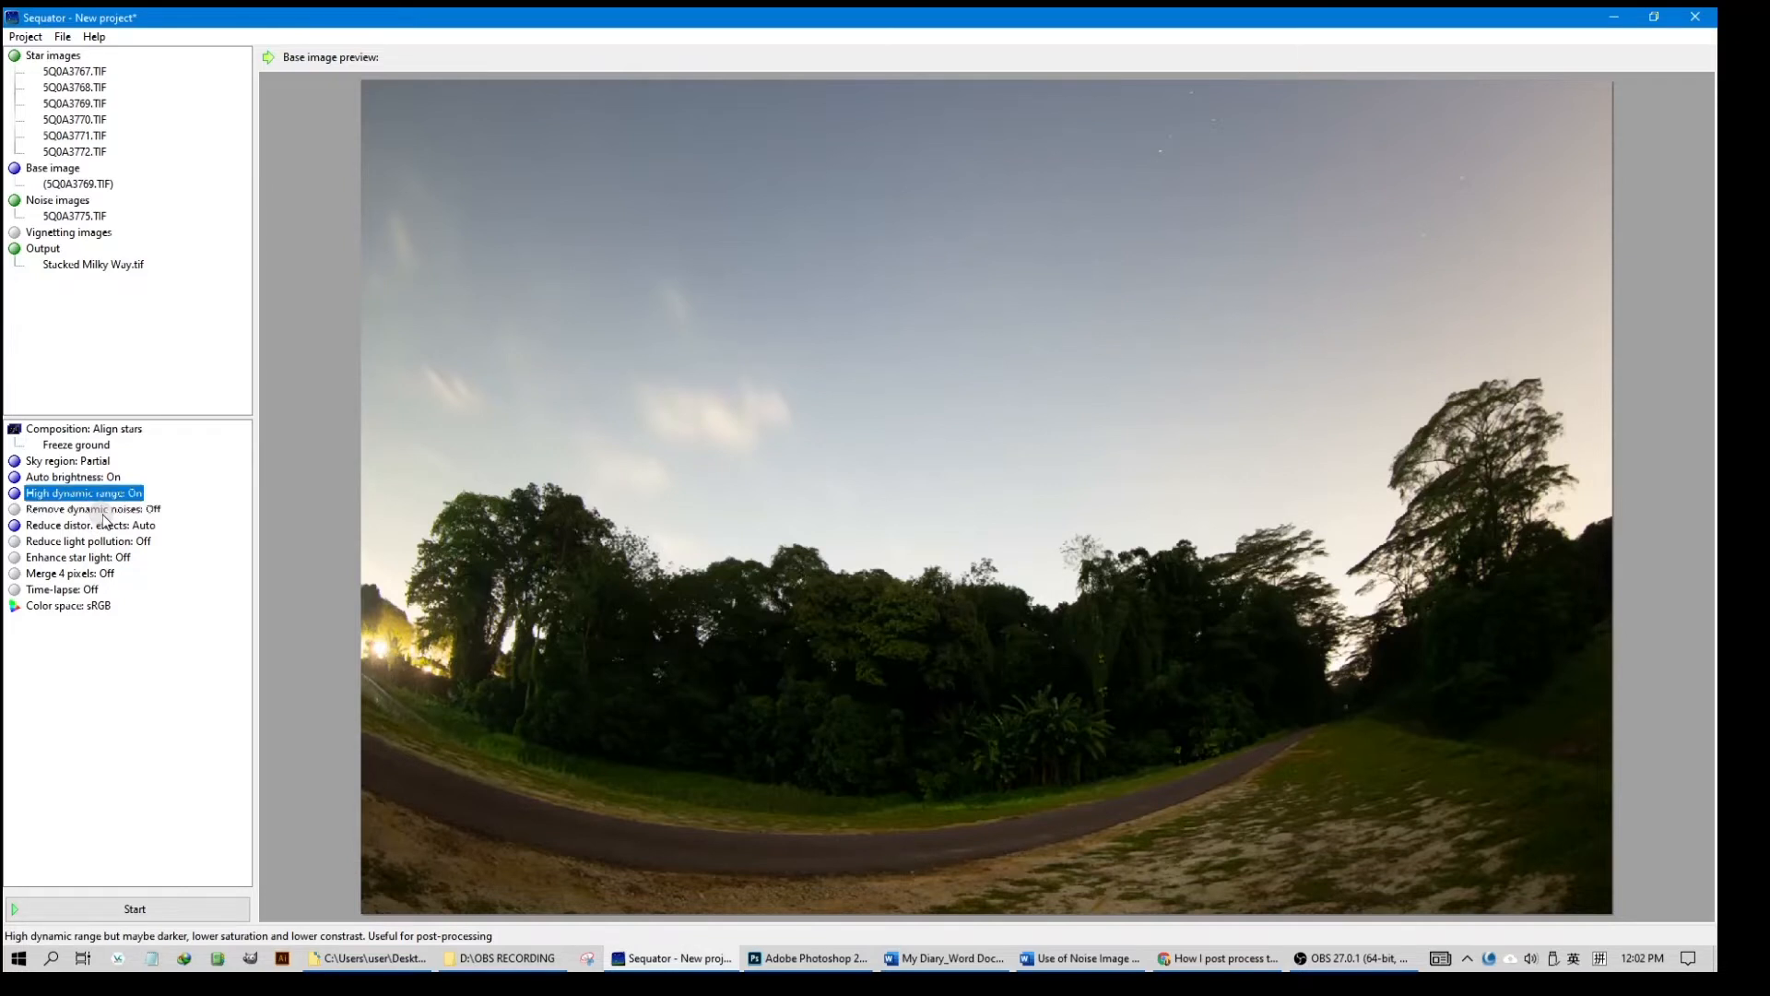
left_click(104, 511)
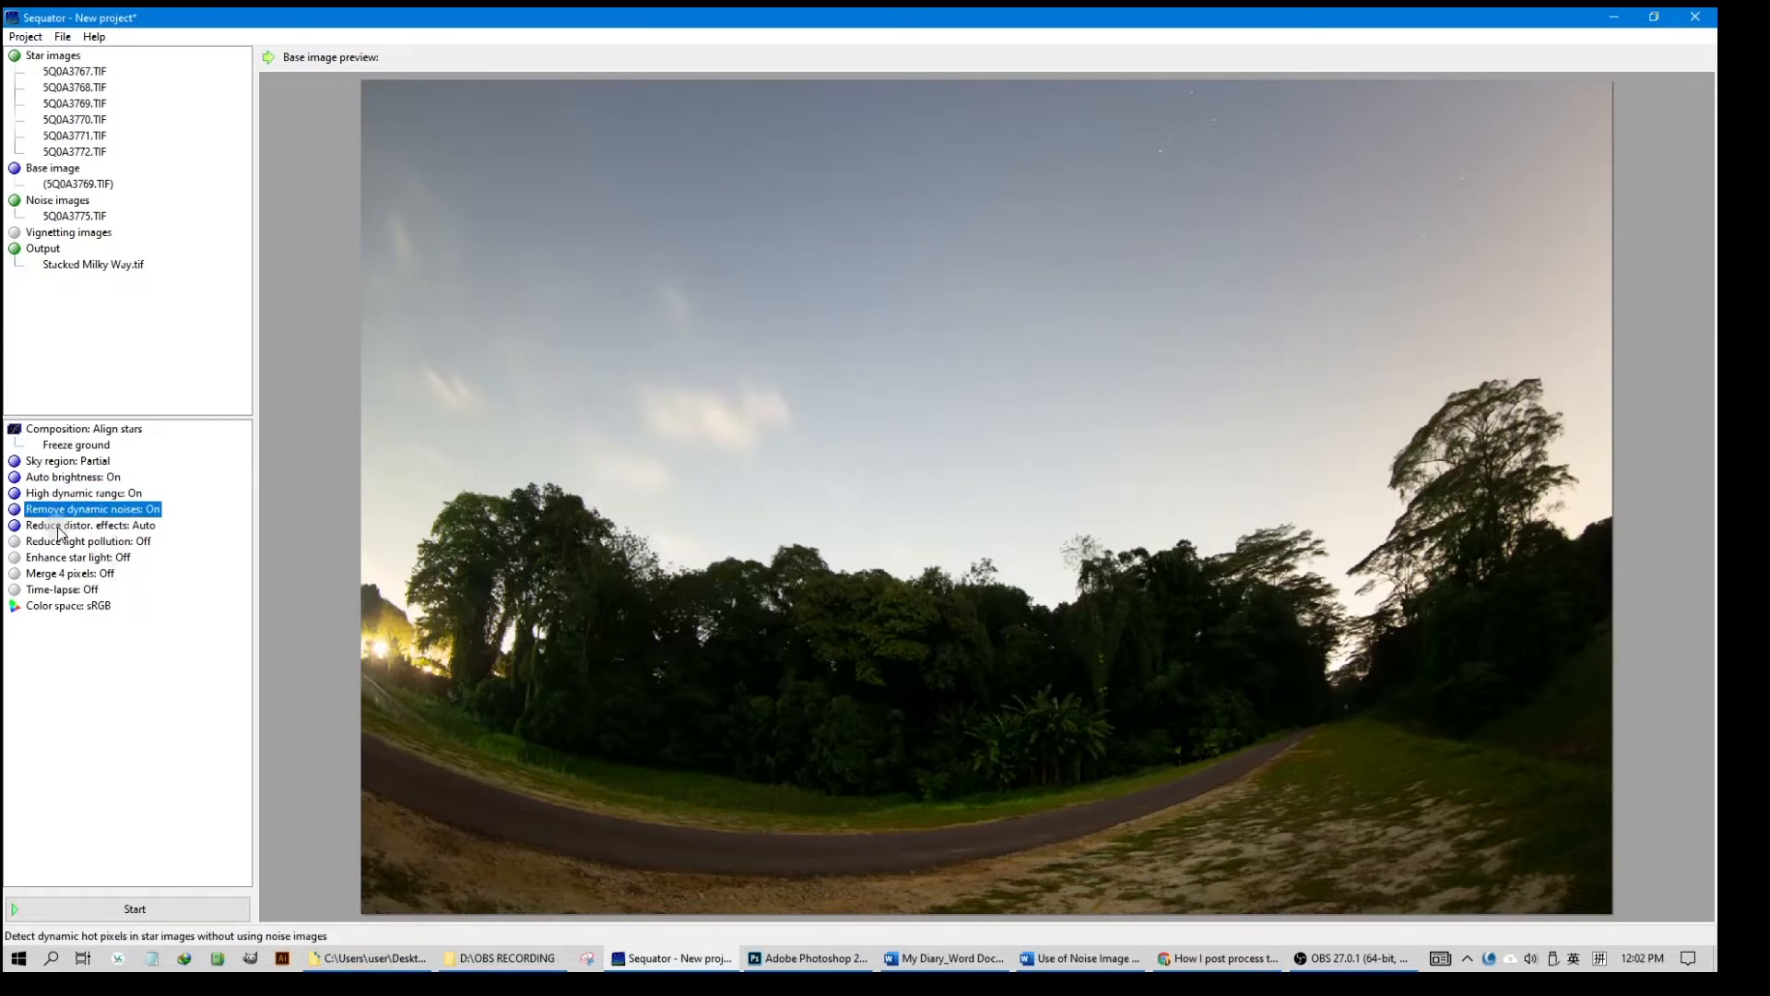
Use the Complex mode for reducing distortion effects and turn on light pollution reduction in Uneven mode
left_click(89, 530)
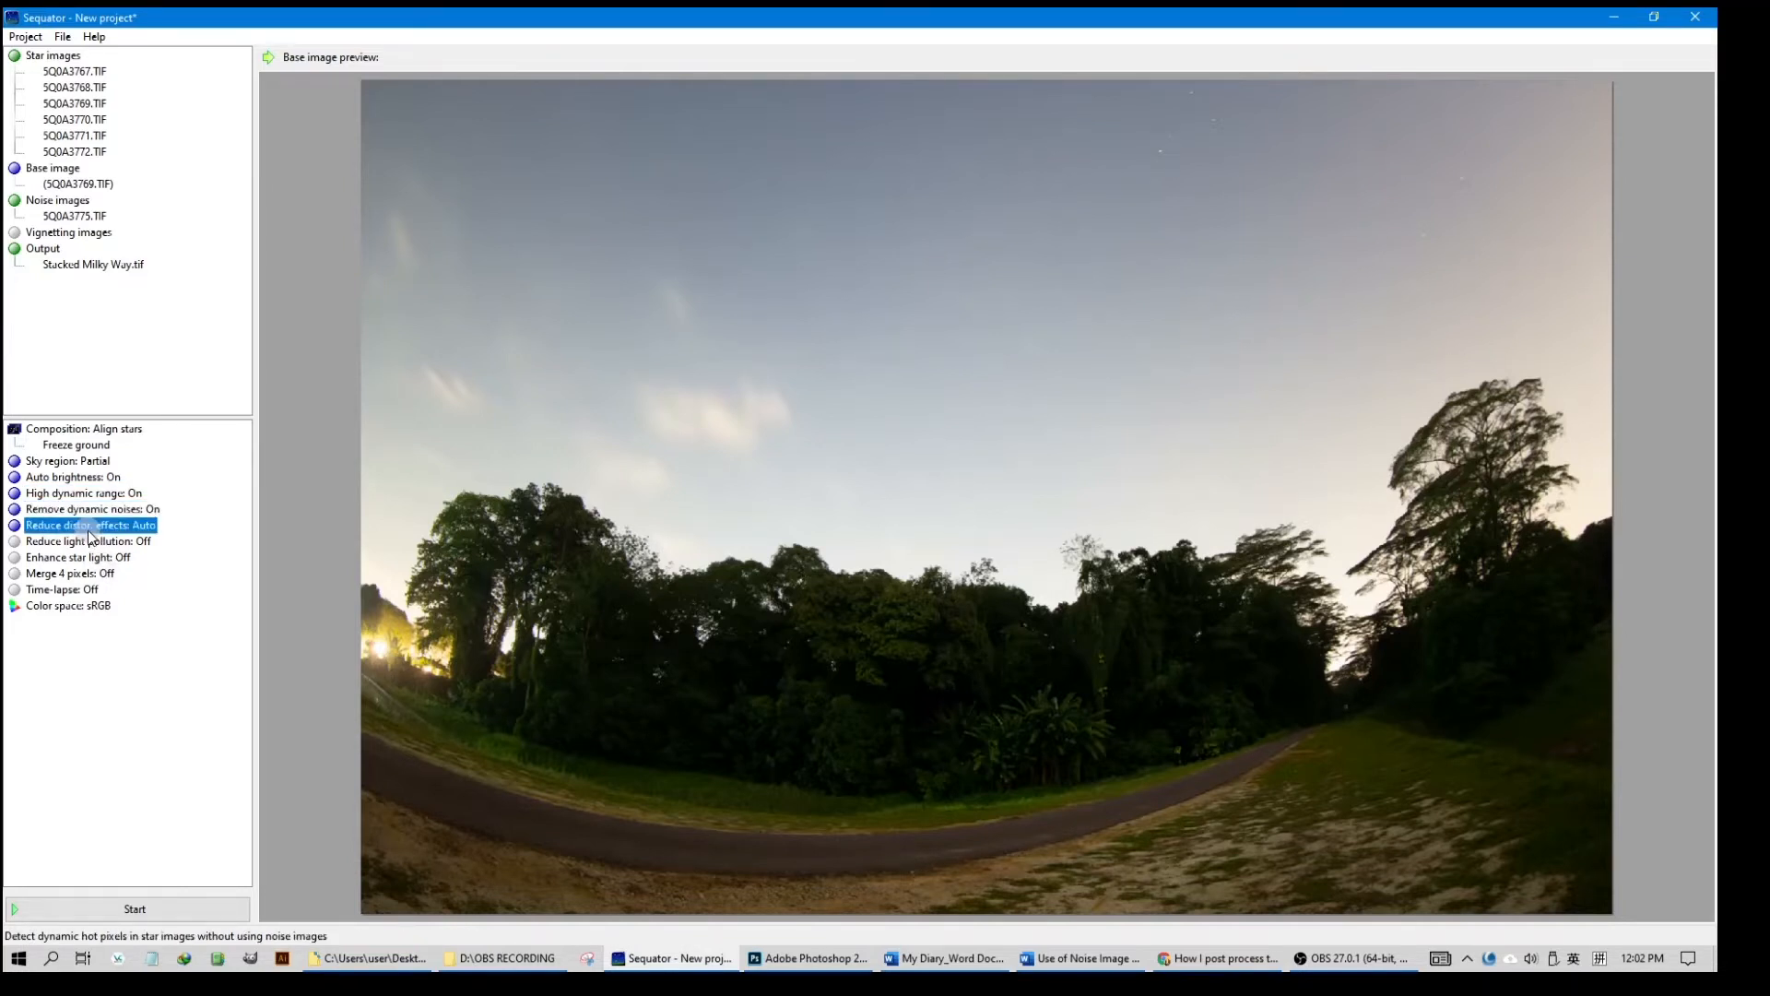
left_click(171, 878)
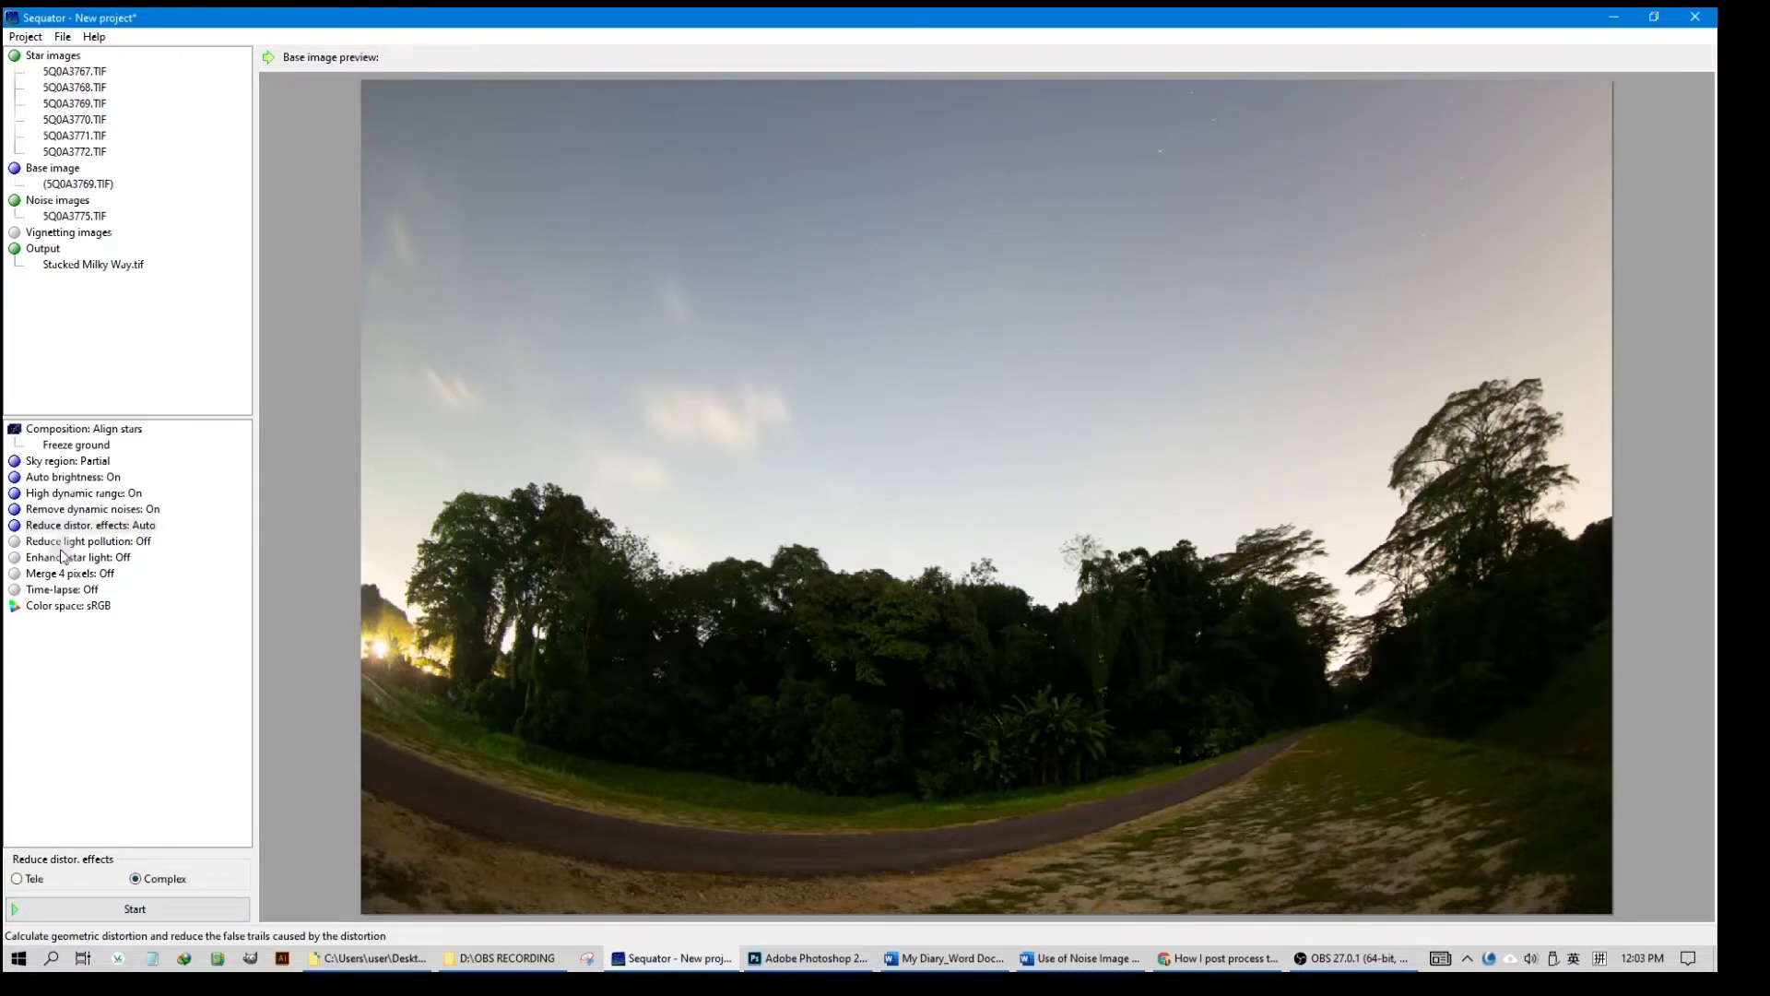
left_click(107, 544)
left_click(108, 543)
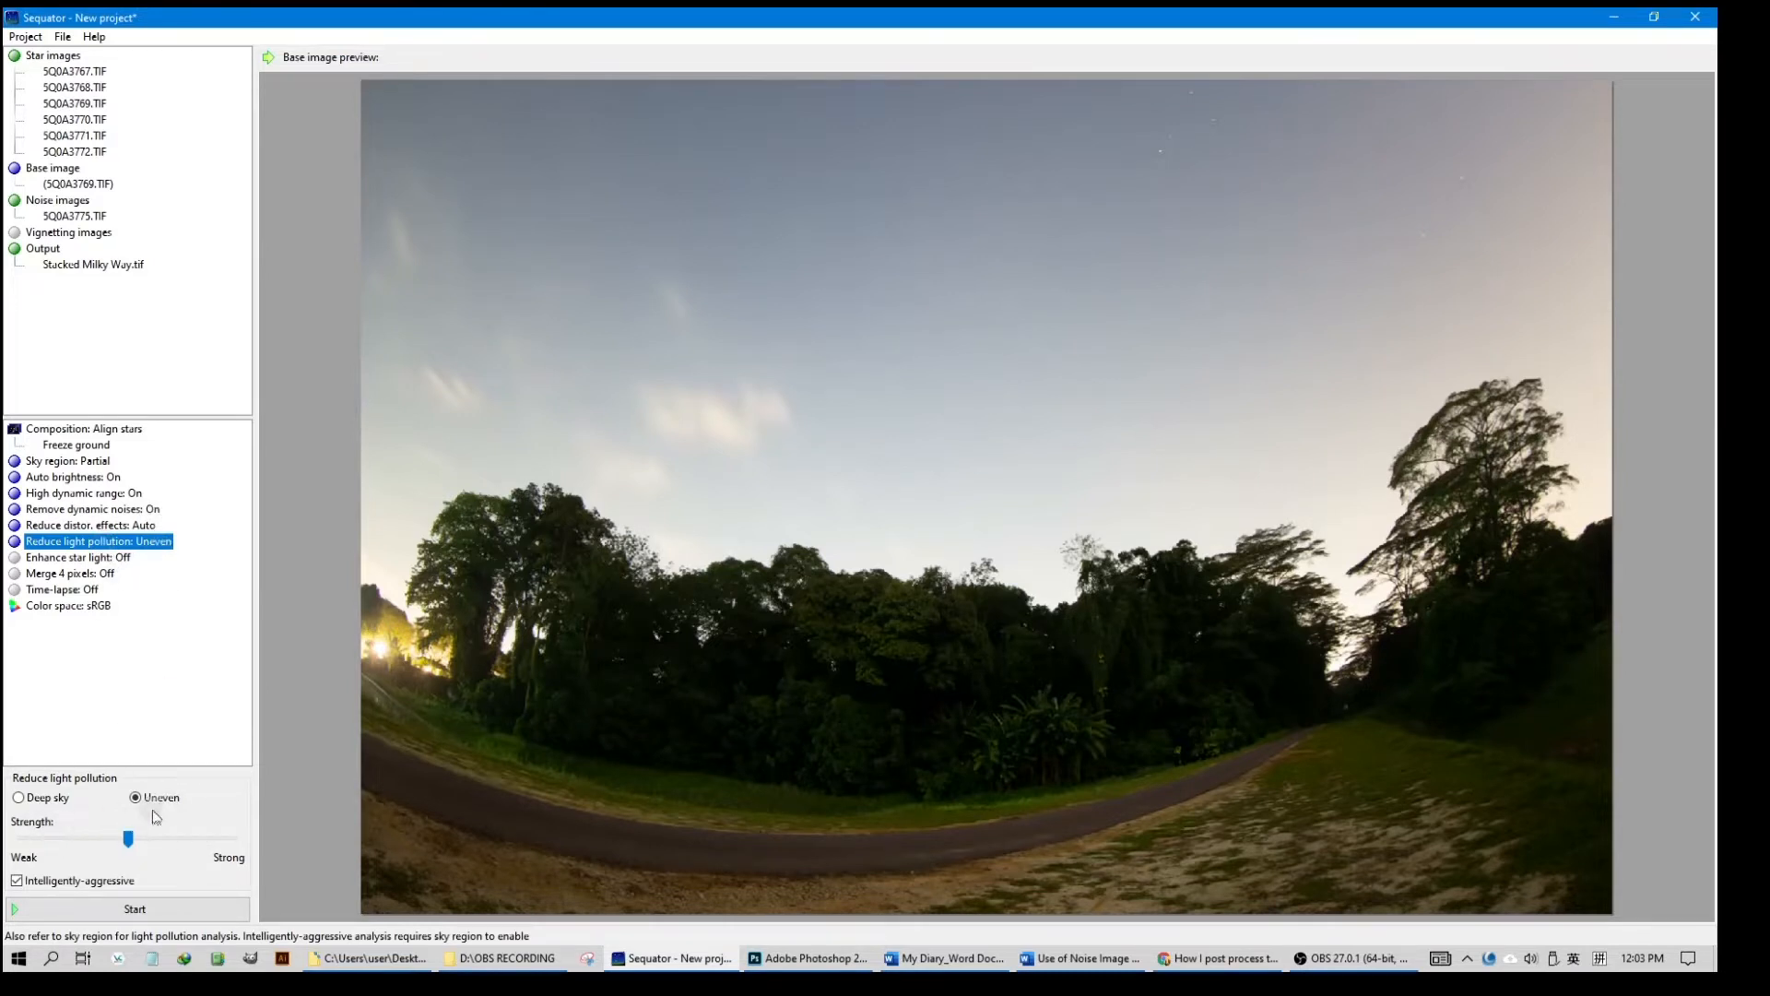
Turn on star light enhancement and run the stacking to produce Stacked Milky Way.tif
left_click(77, 560)
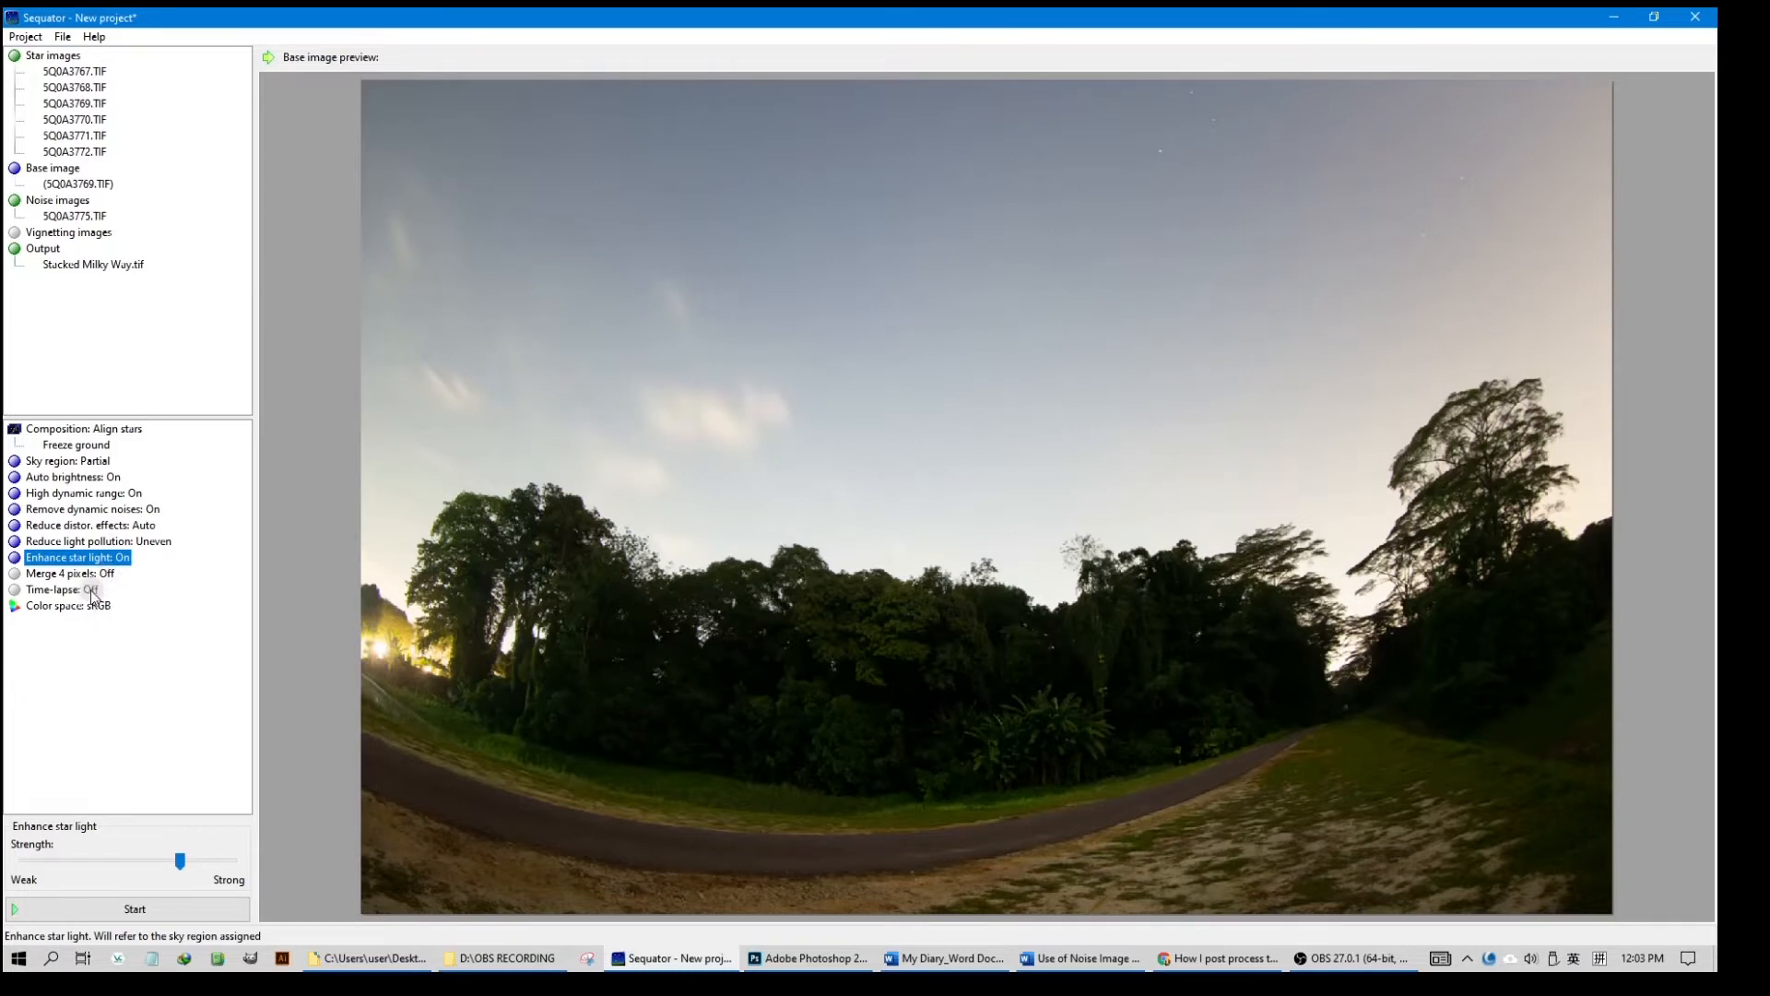
left_click(133, 909)
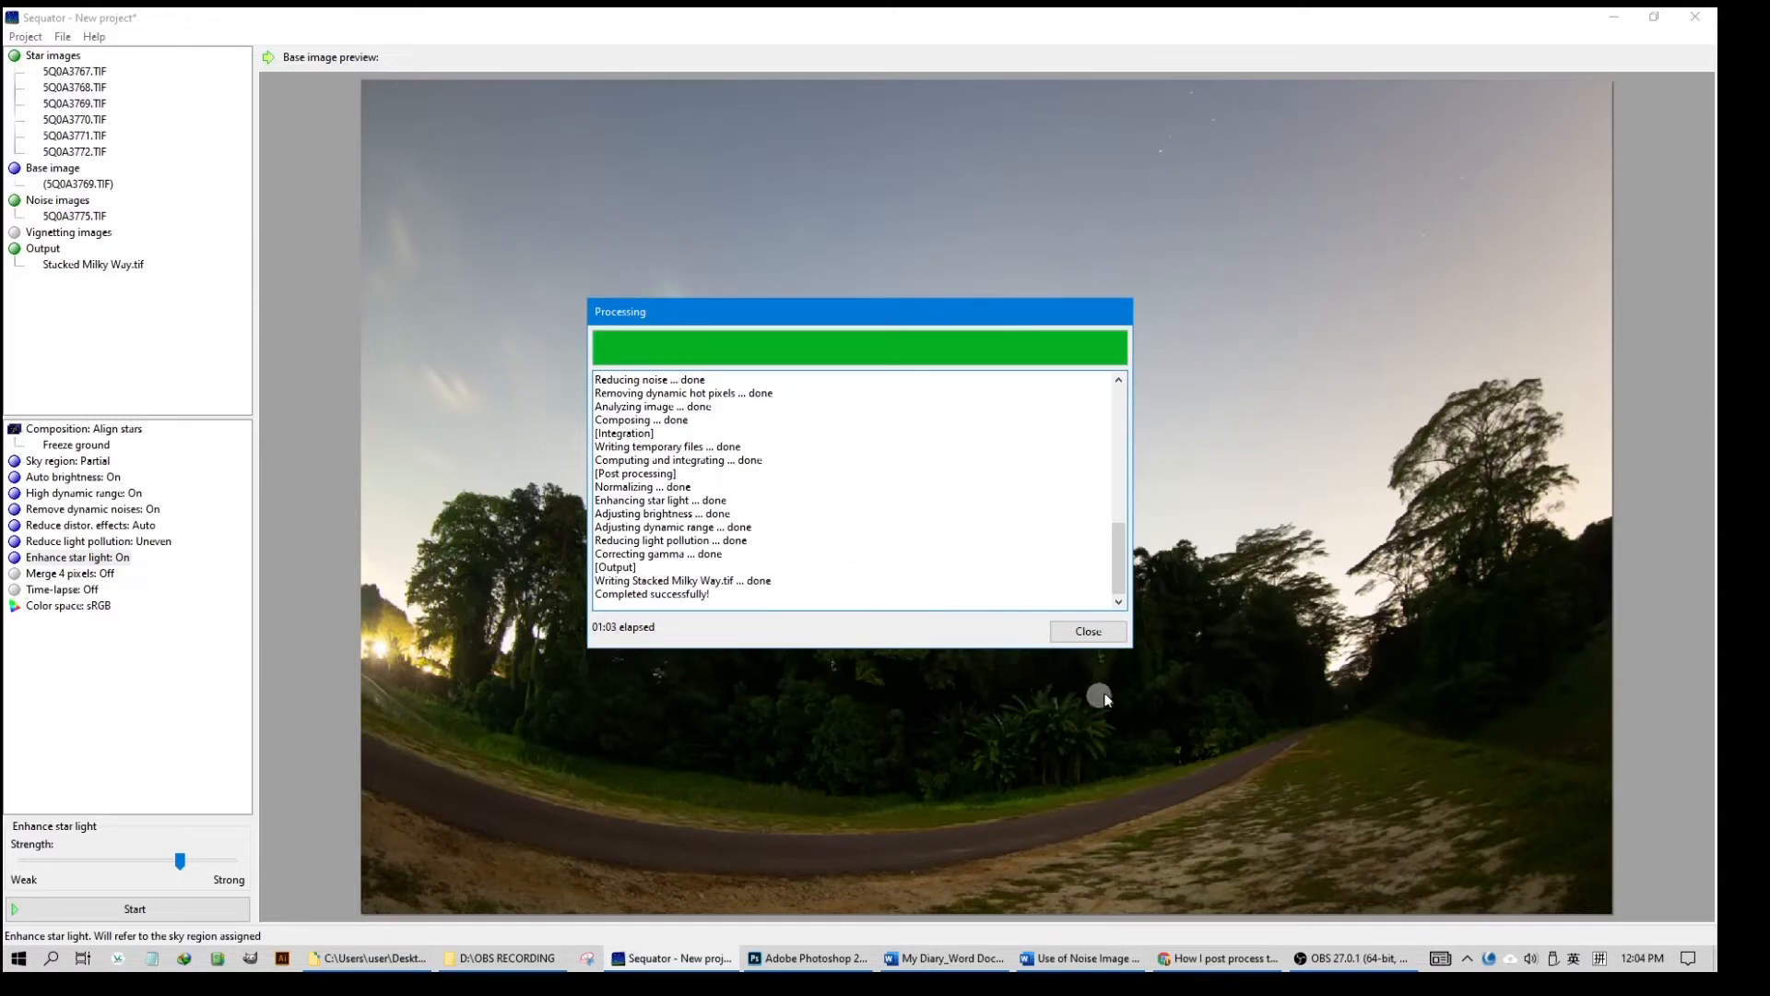
left_click(1087, 634)
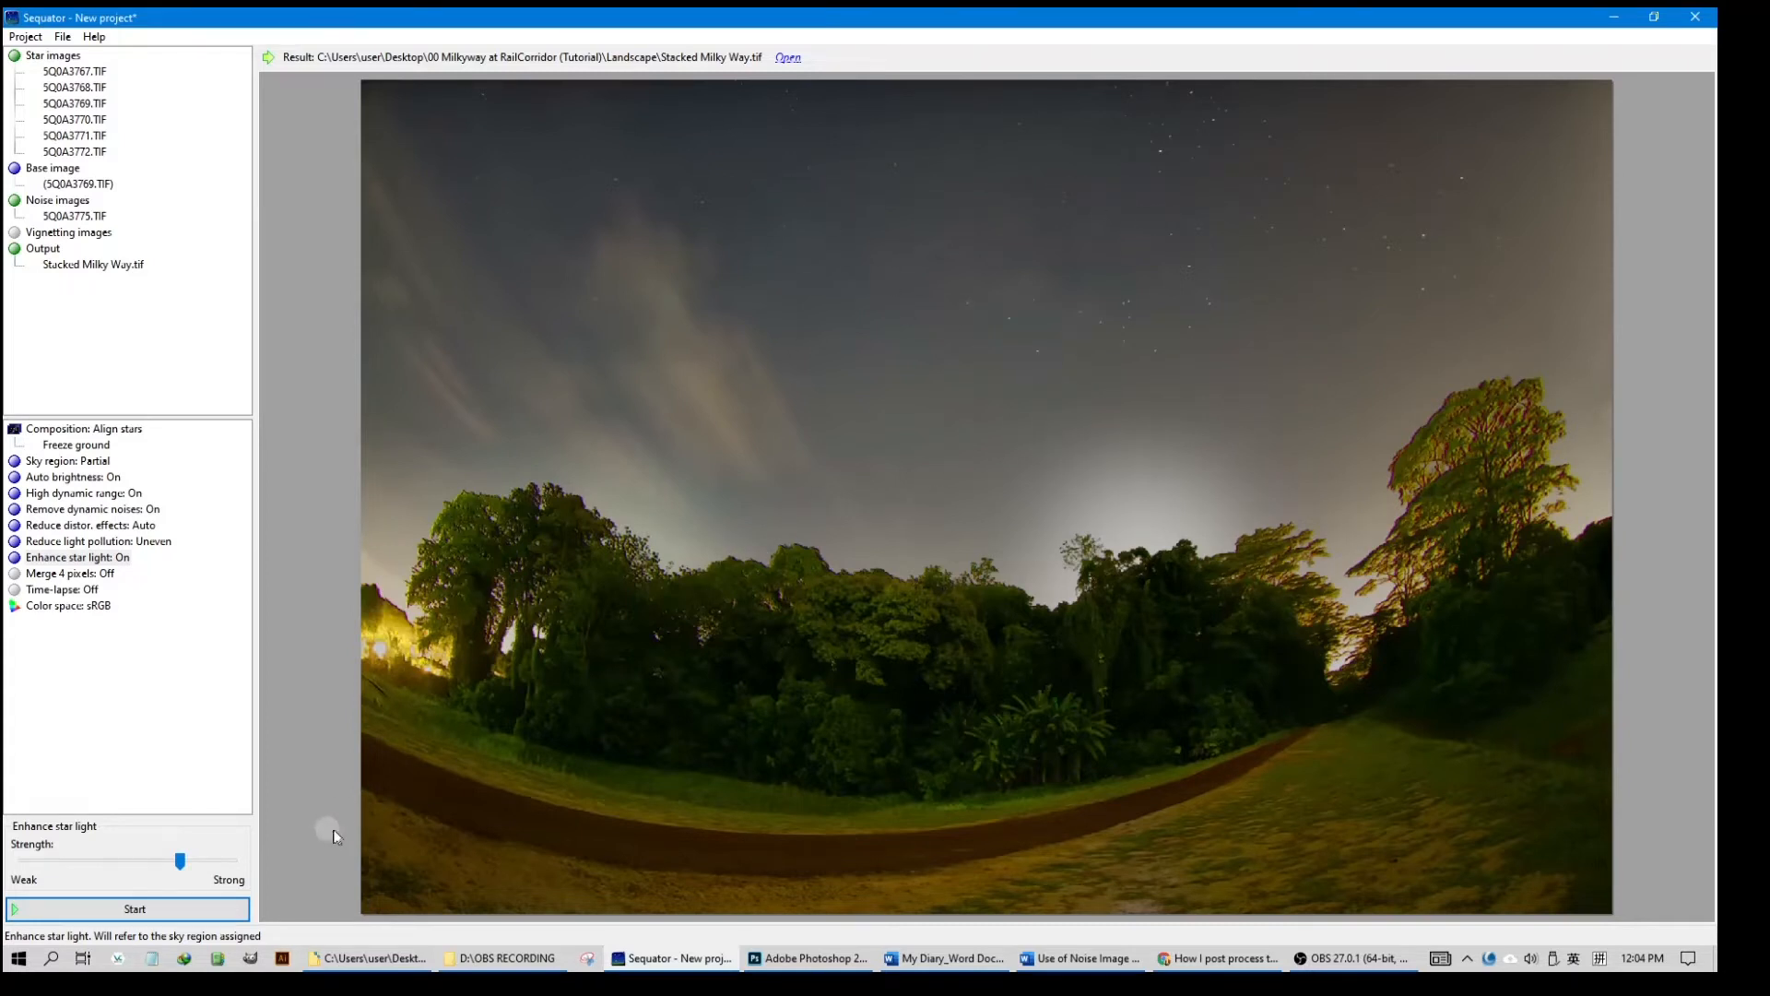
Leave Sequator and open Stacked Milky Way.tif from the Landscape folder in Photoshop's Camera Raw
left_click(1618, 18)
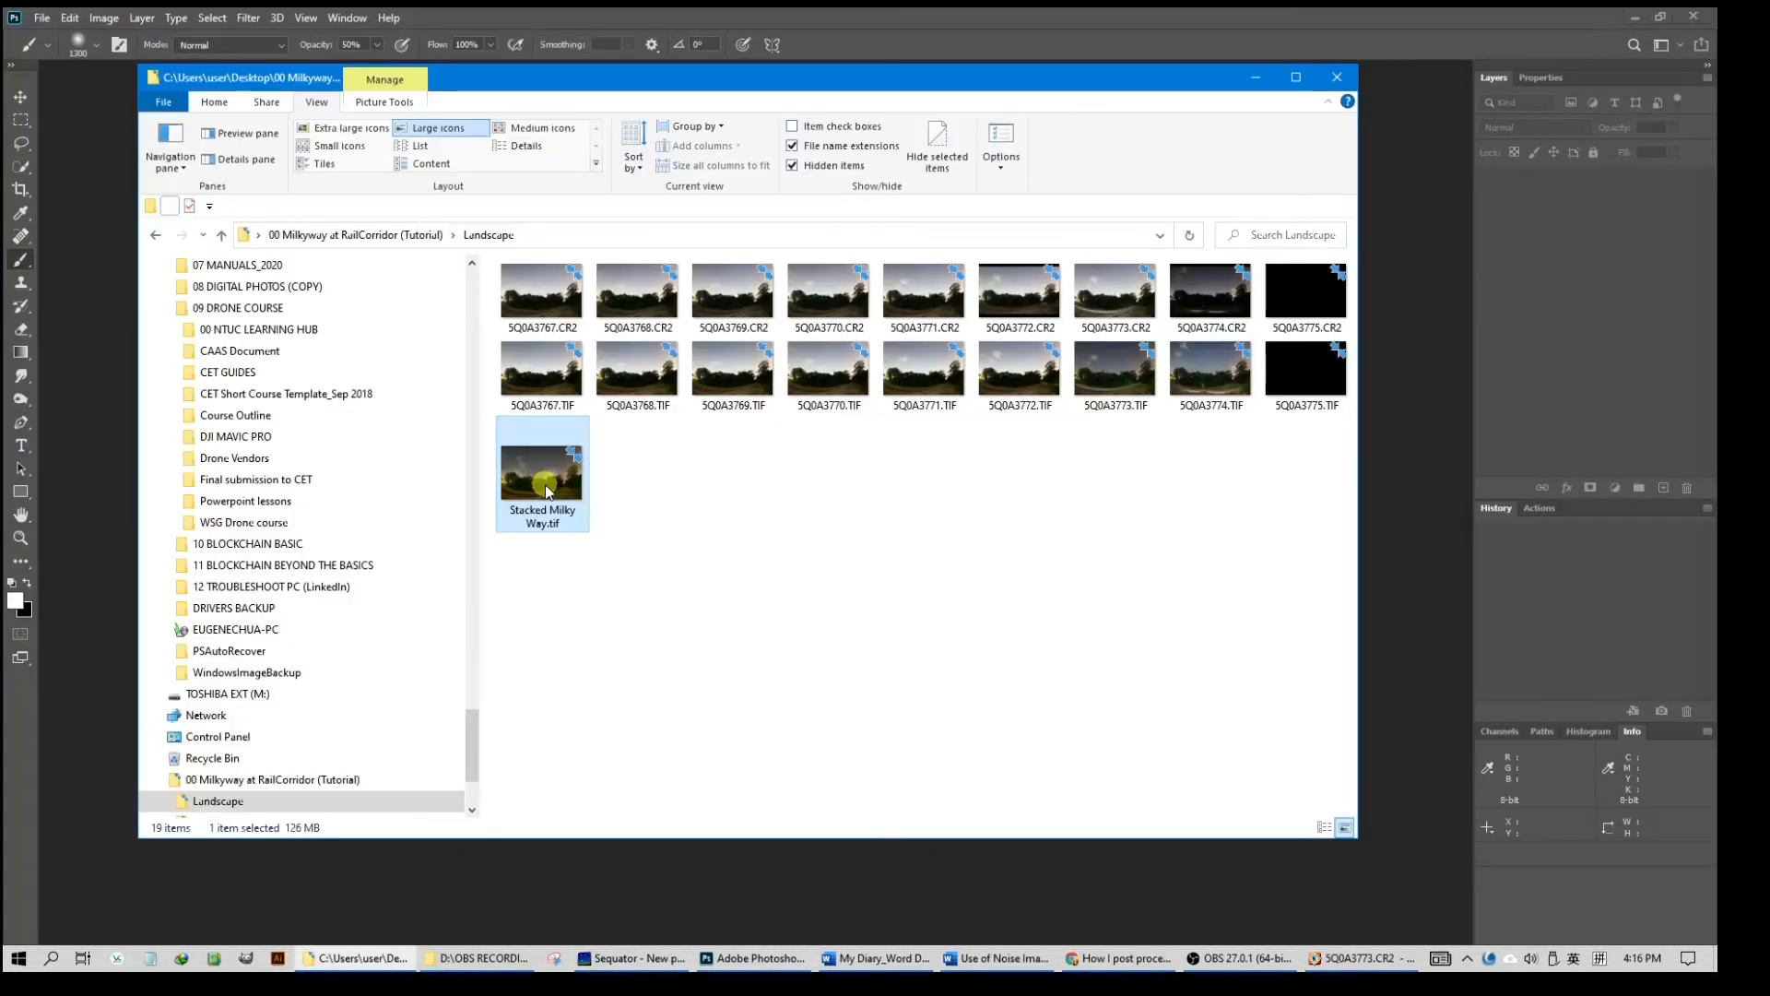
left_click_drag(542, 472, 88, 650)
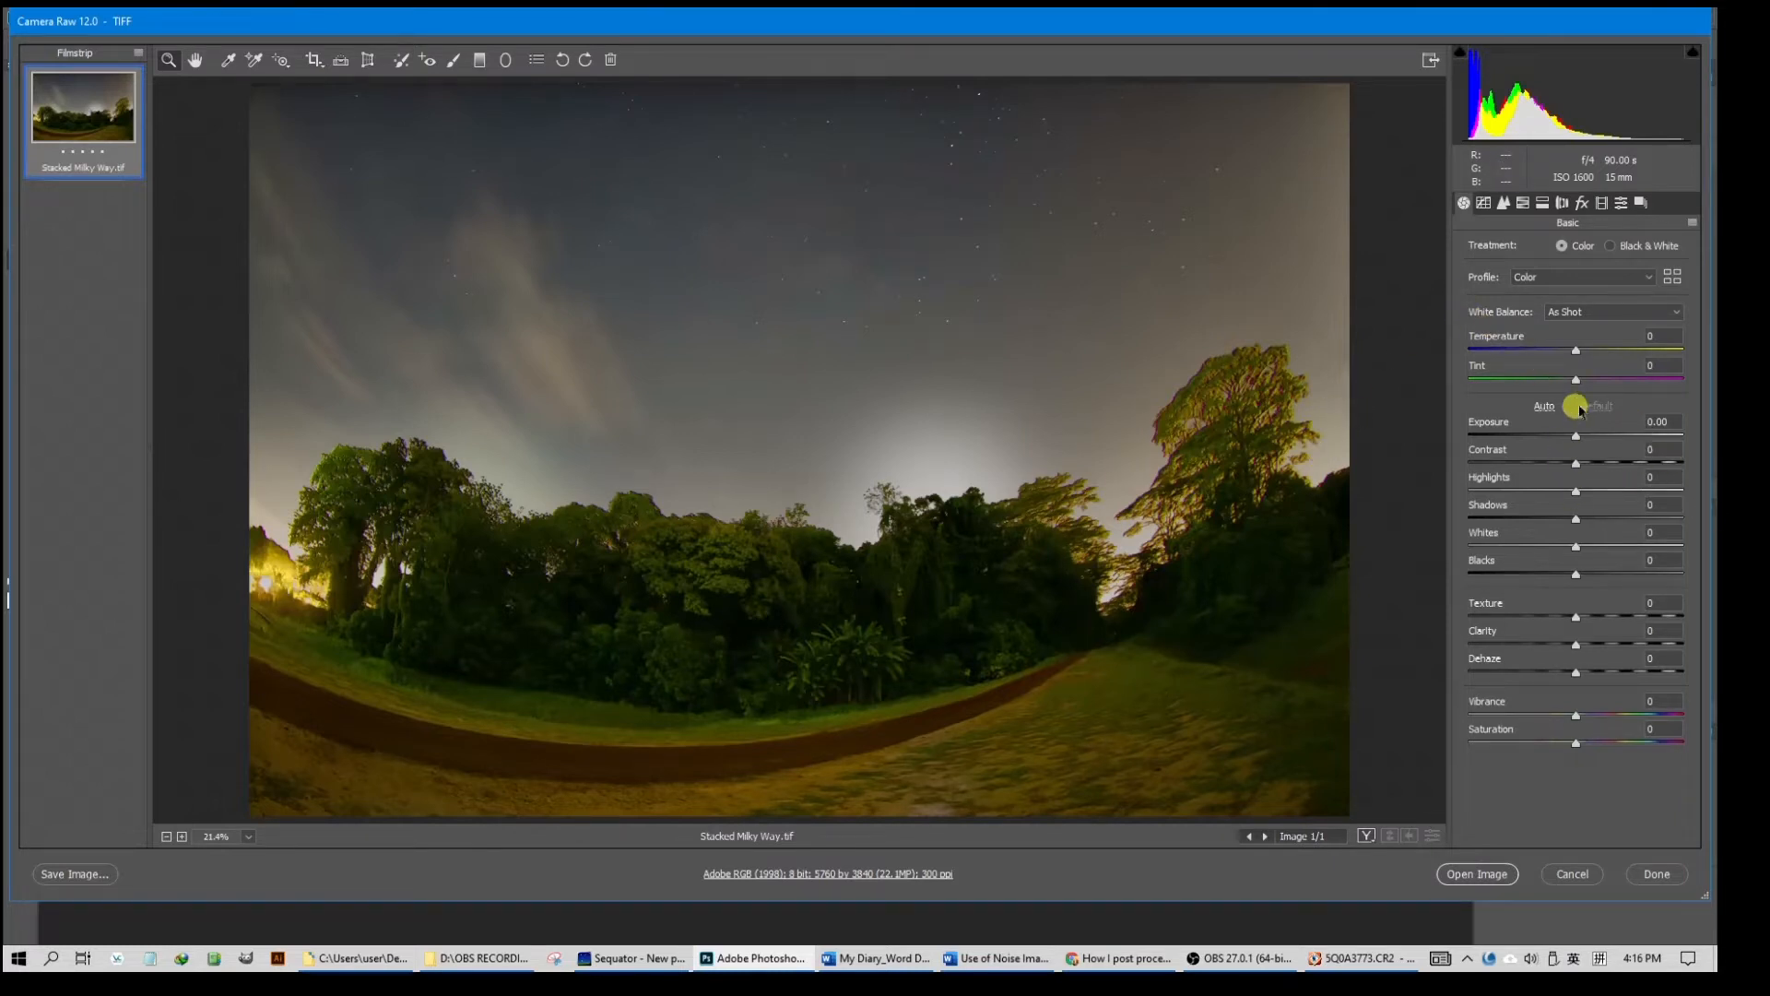
Set the stacked image's Exposure to +1.05, Contrast to +22, Highlights to -52 and Whites to -47
left_click_drag(1573, 429, 1592, 430)
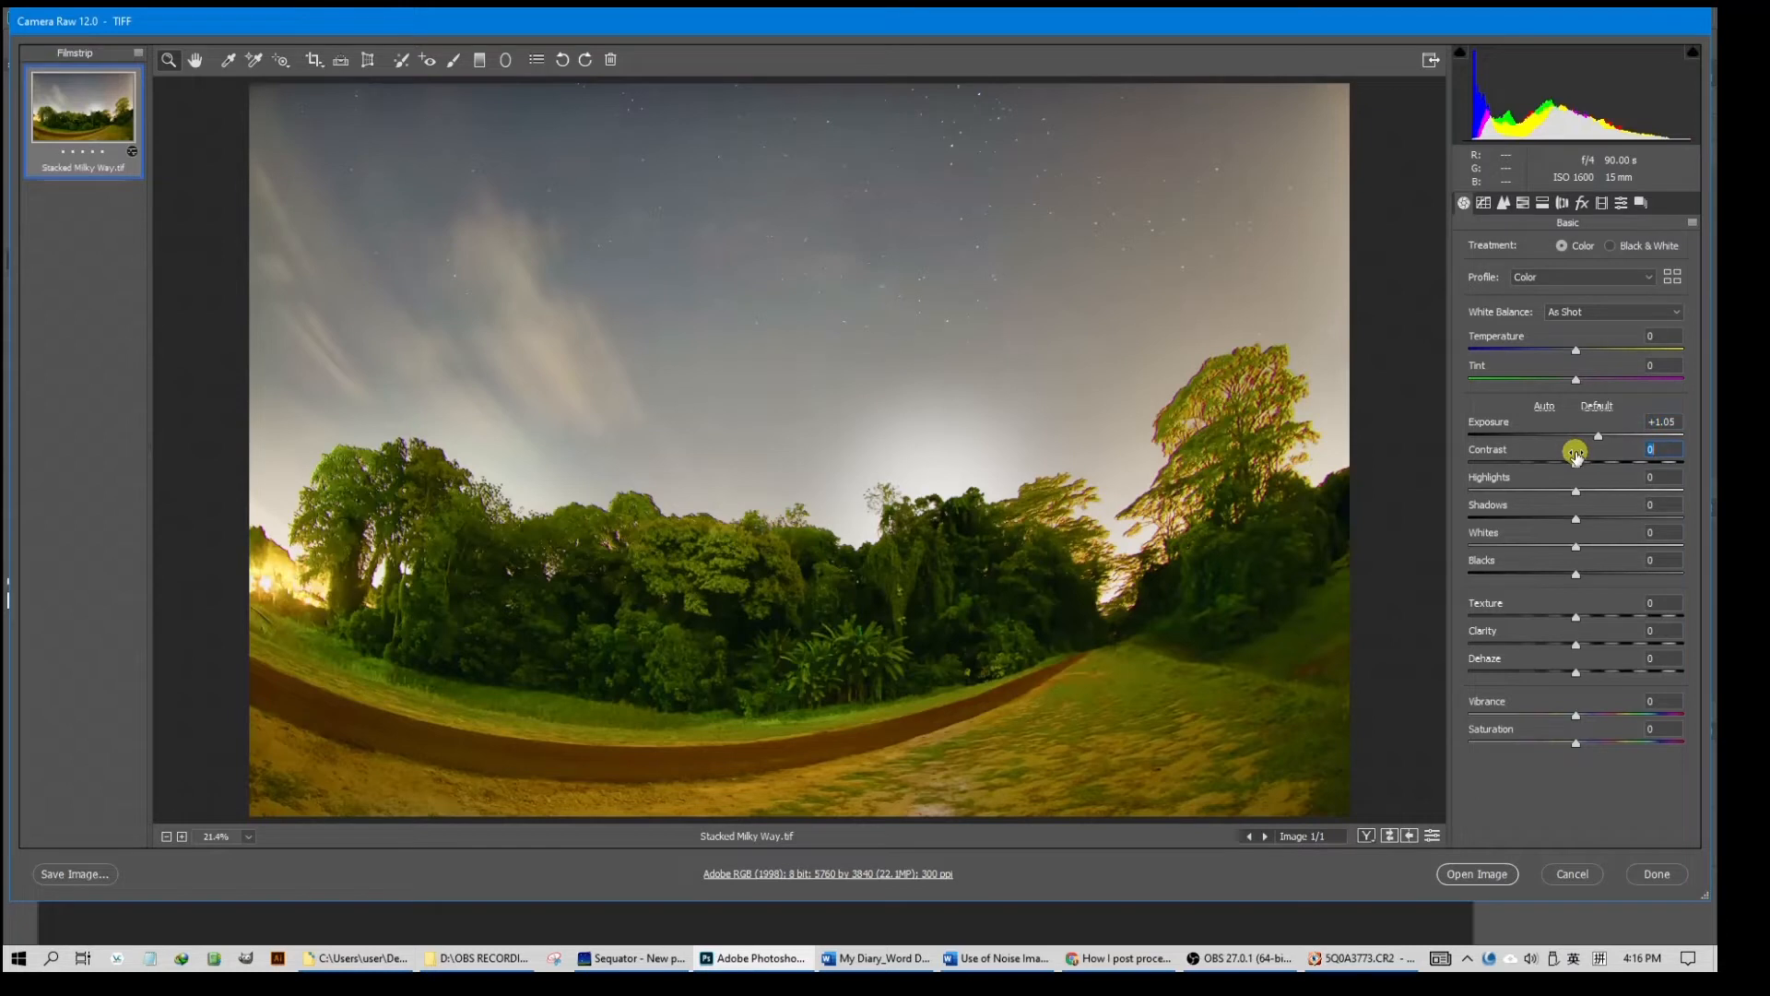
left_click_drag(1575, 455, 1598, 455)
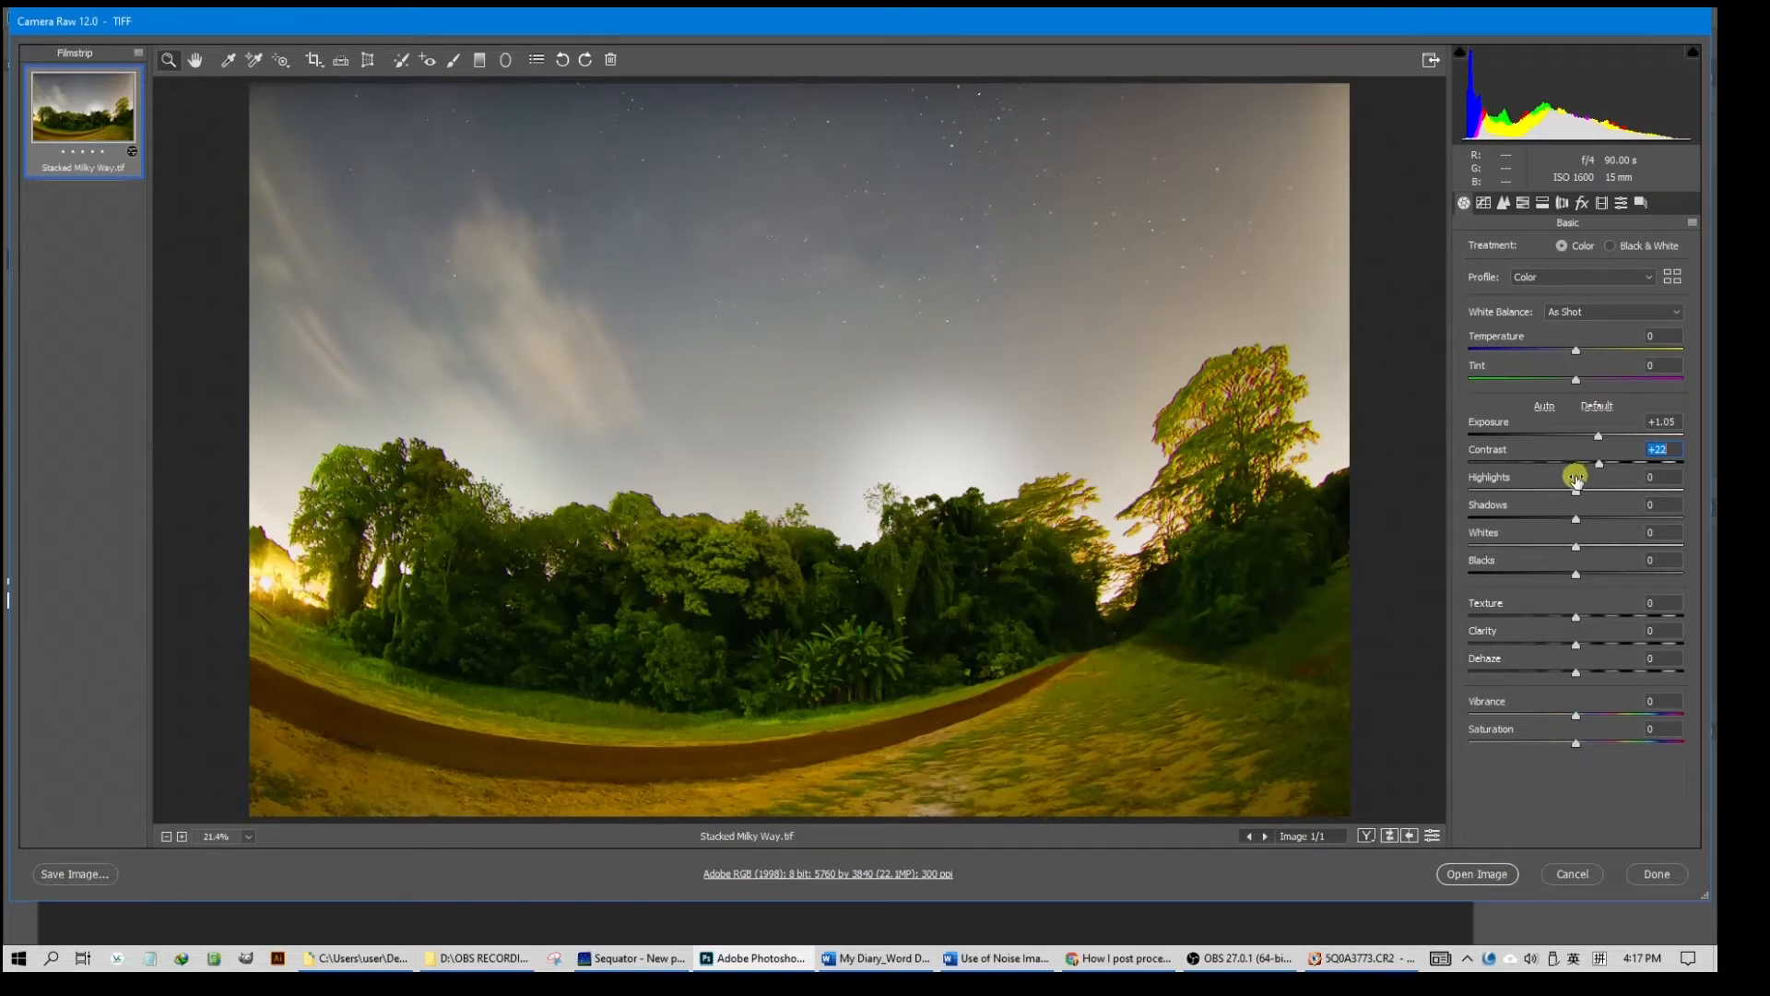
left_click_drag(1559, 480, 1529, 480)
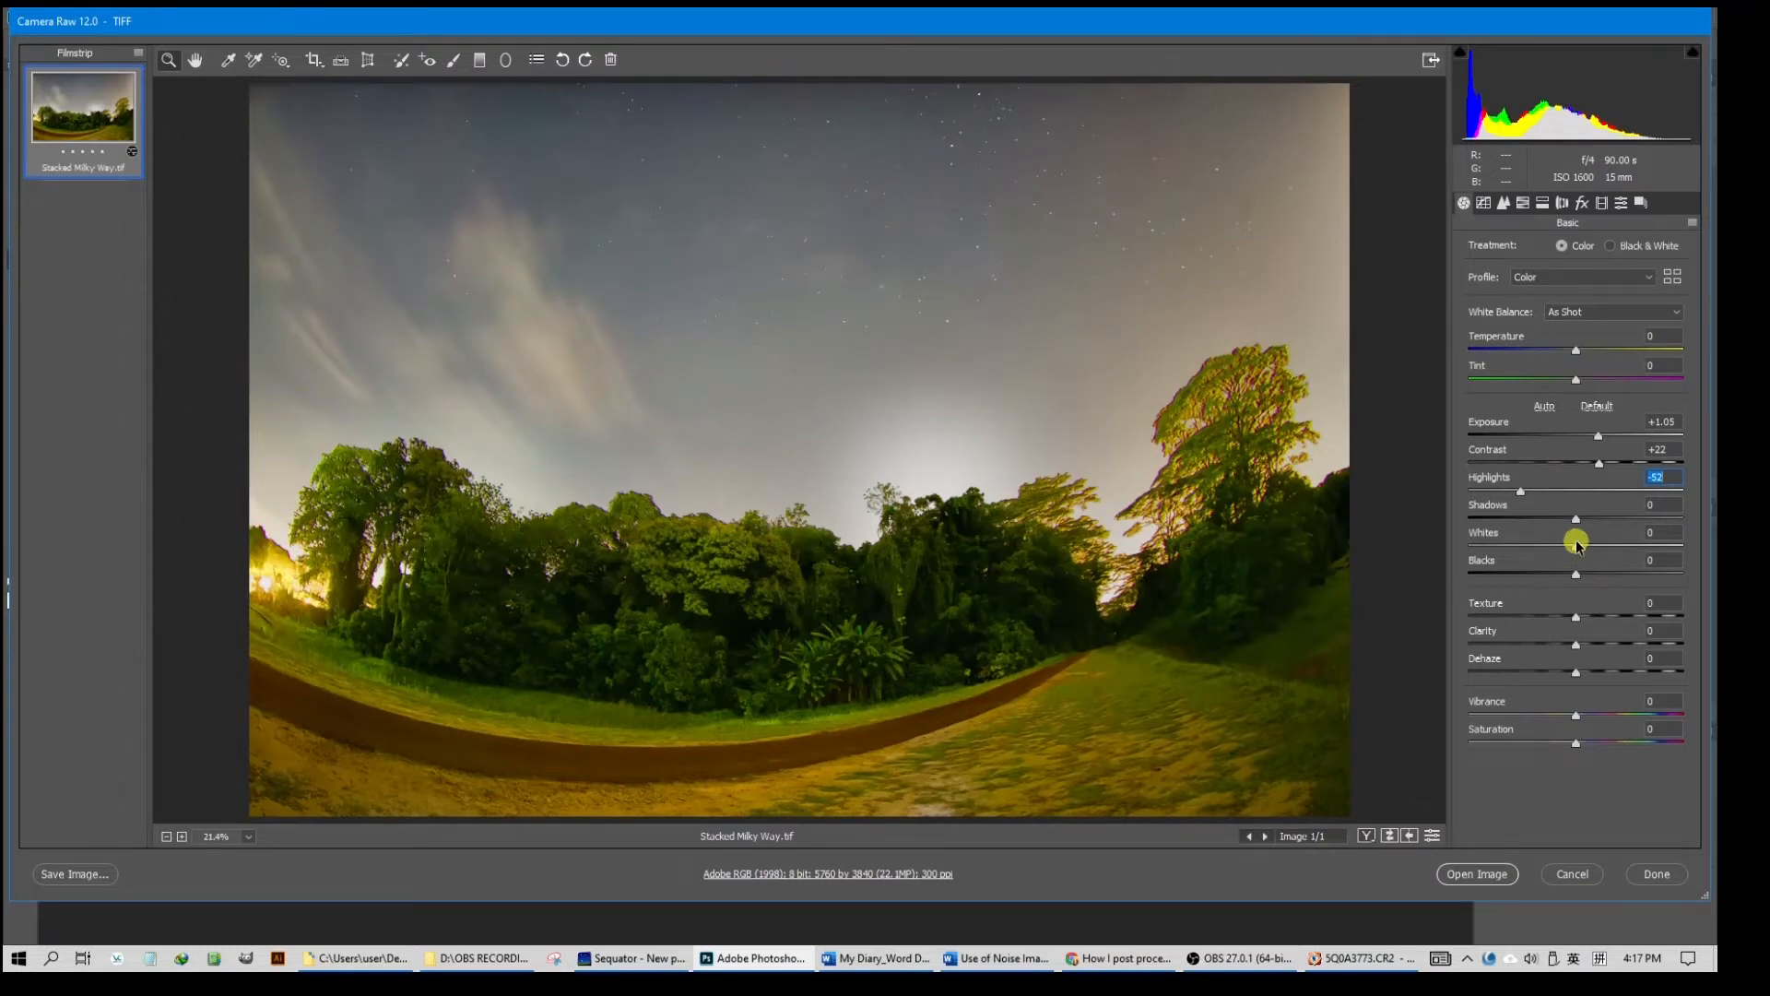
left_click_drag(1574, 539, 1535, 539)
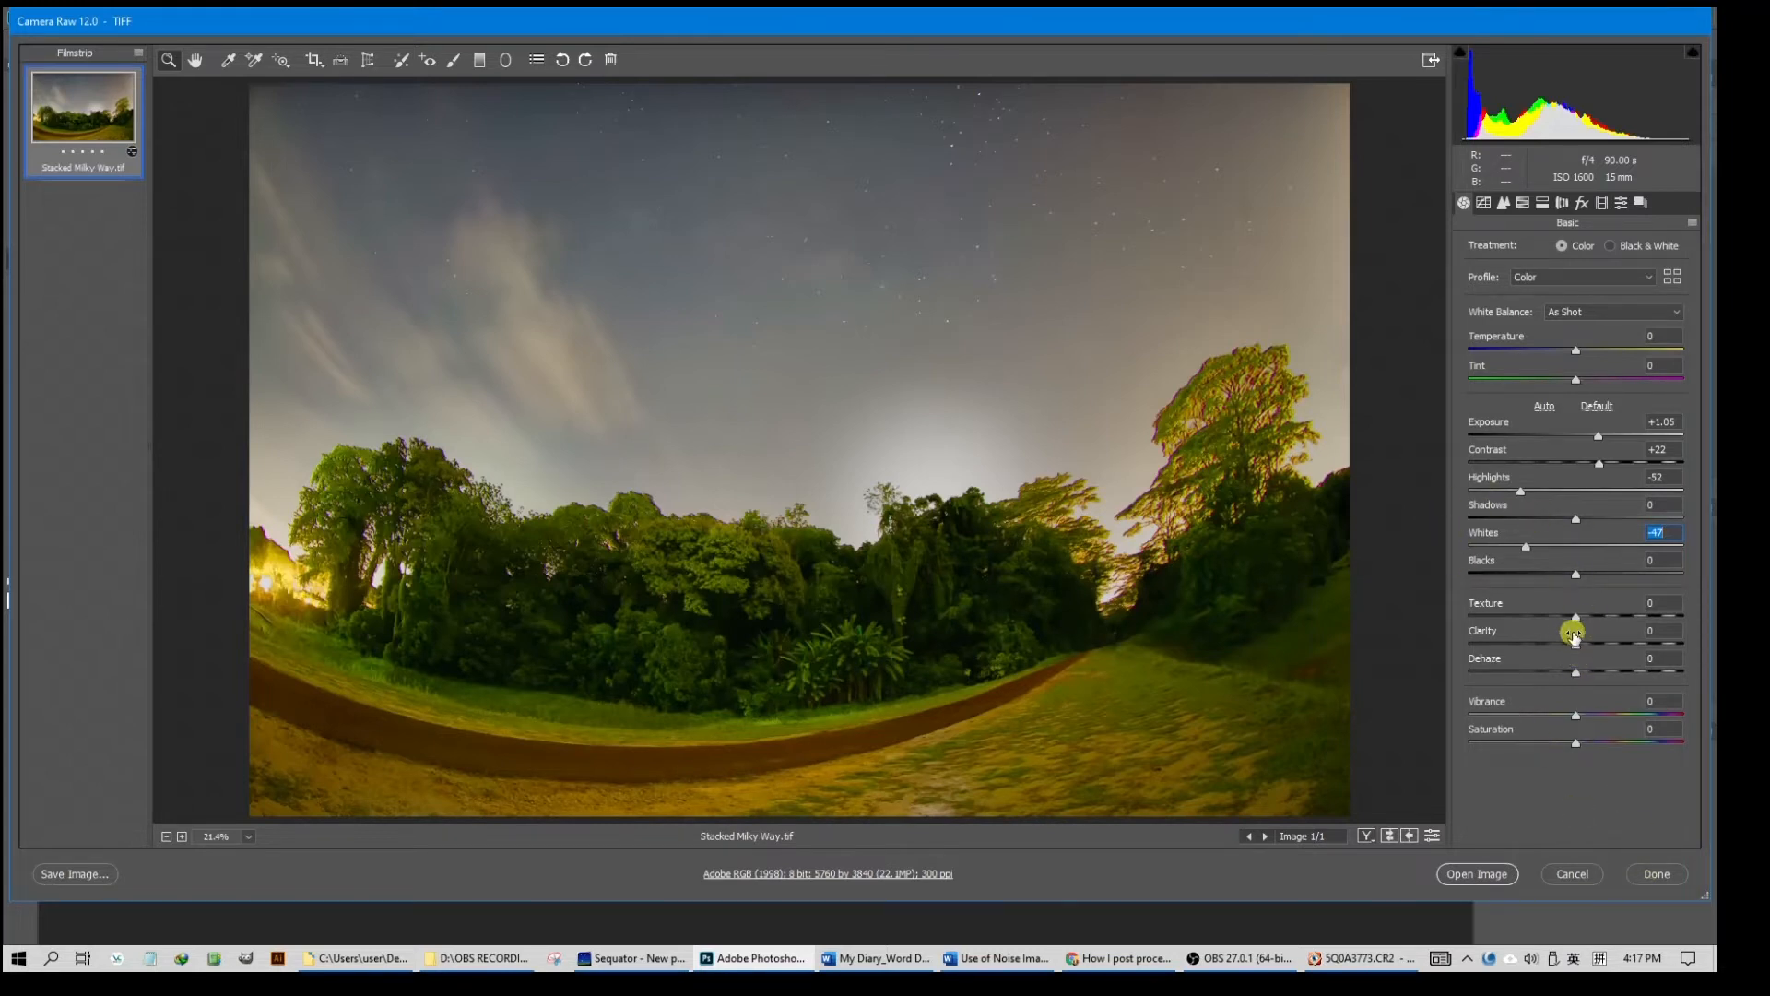
Set Clarity to +44 and Dehaze to +29, and open the adjusted image in Photoshop
left_click_drag(1572, 634, 1616, 636)
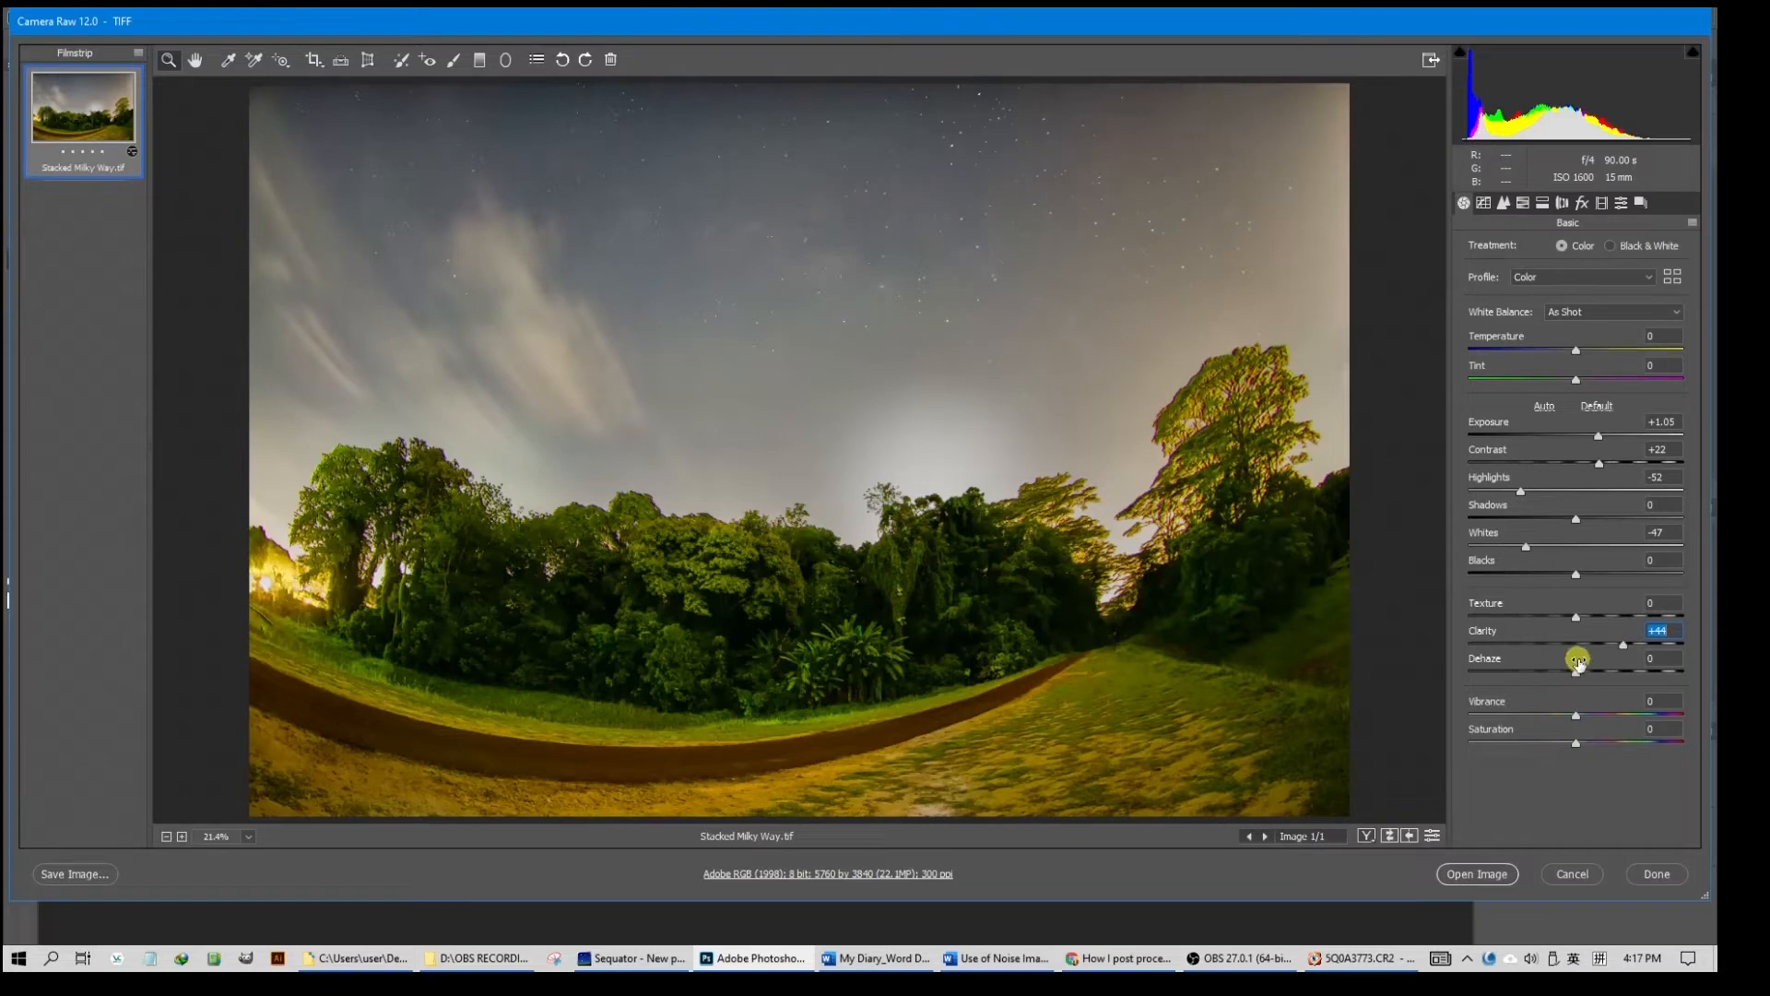
left_click_drag(1573, 657, 1604, 659)
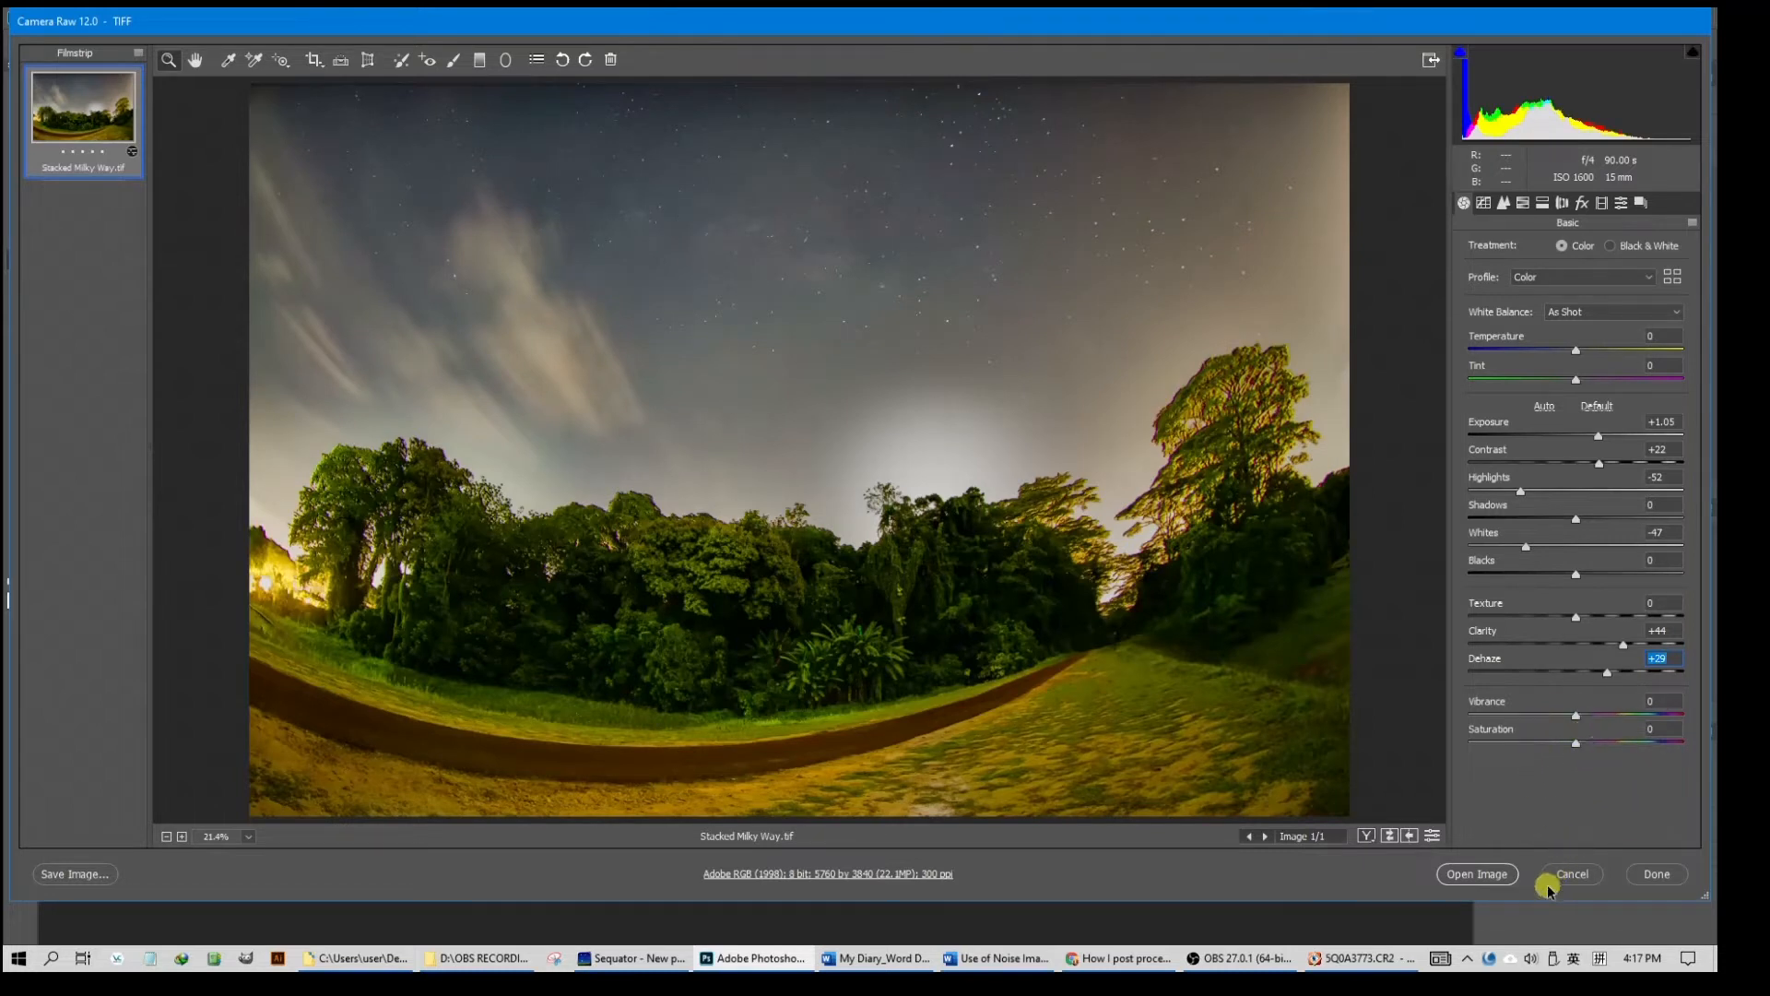
left_click(1484, 881)
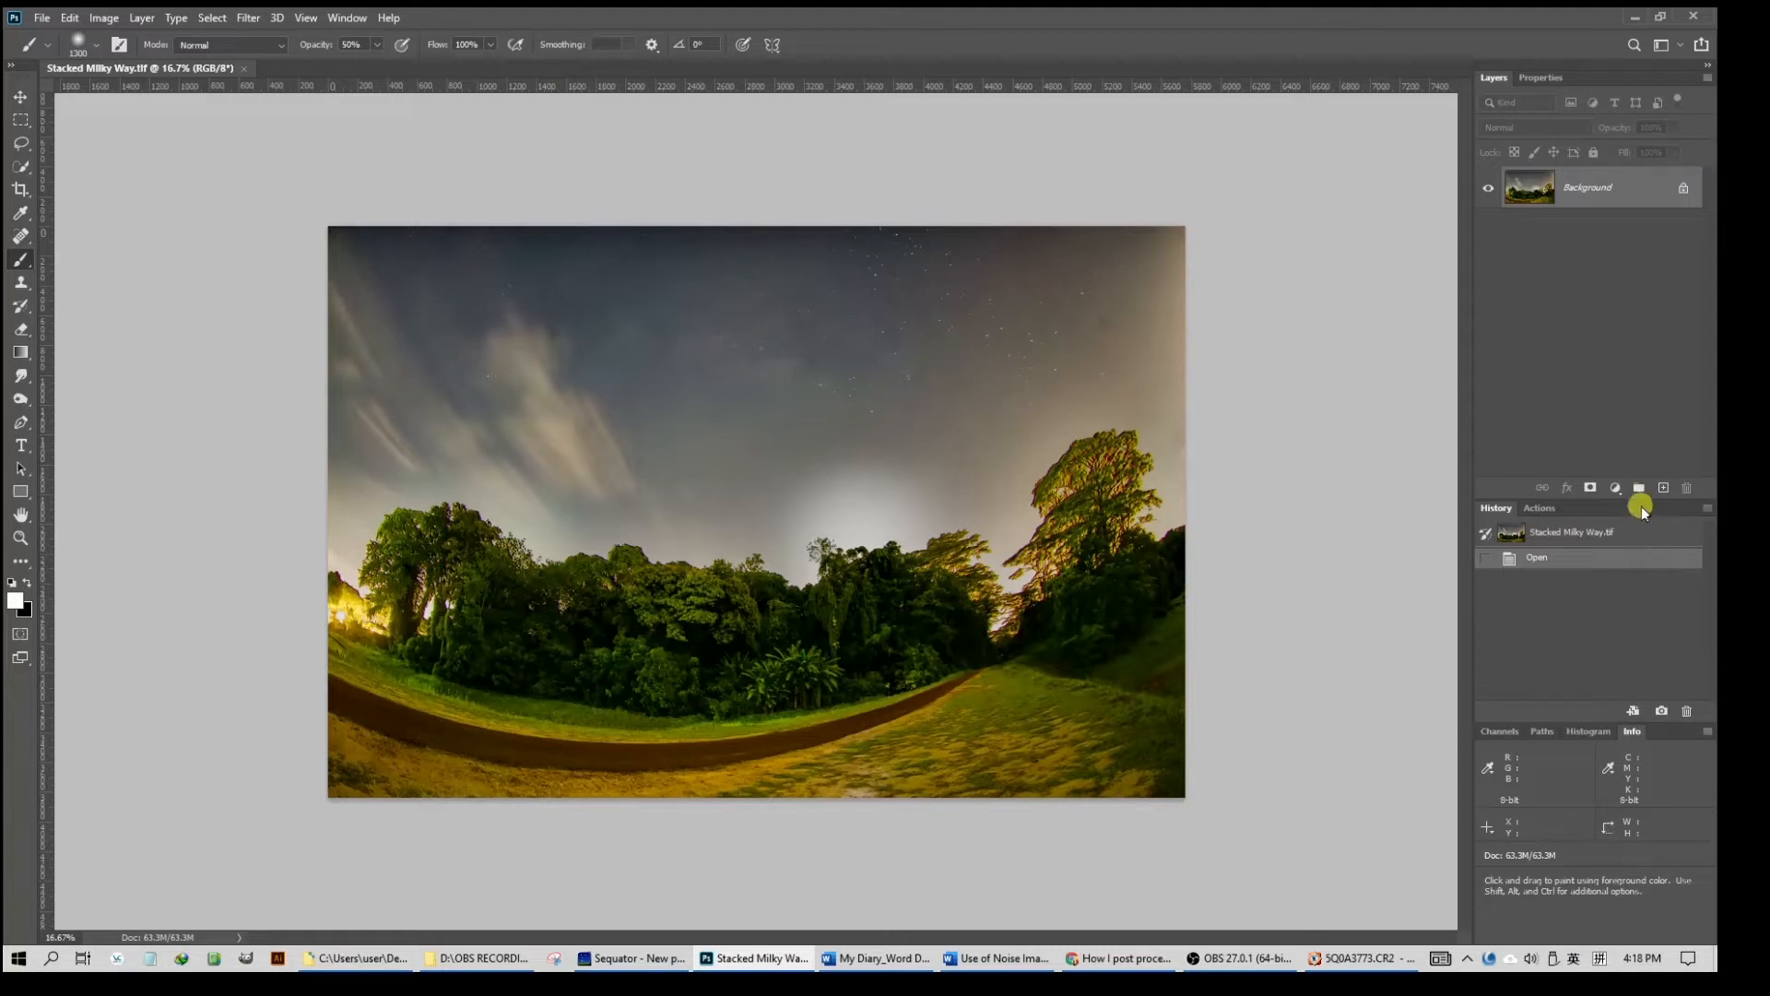
Add a Curves adjustment layer and shape a contrast S-curve by sampling the Milky Way sky, with input 101 raised to output 96
left_click(1615, 488)
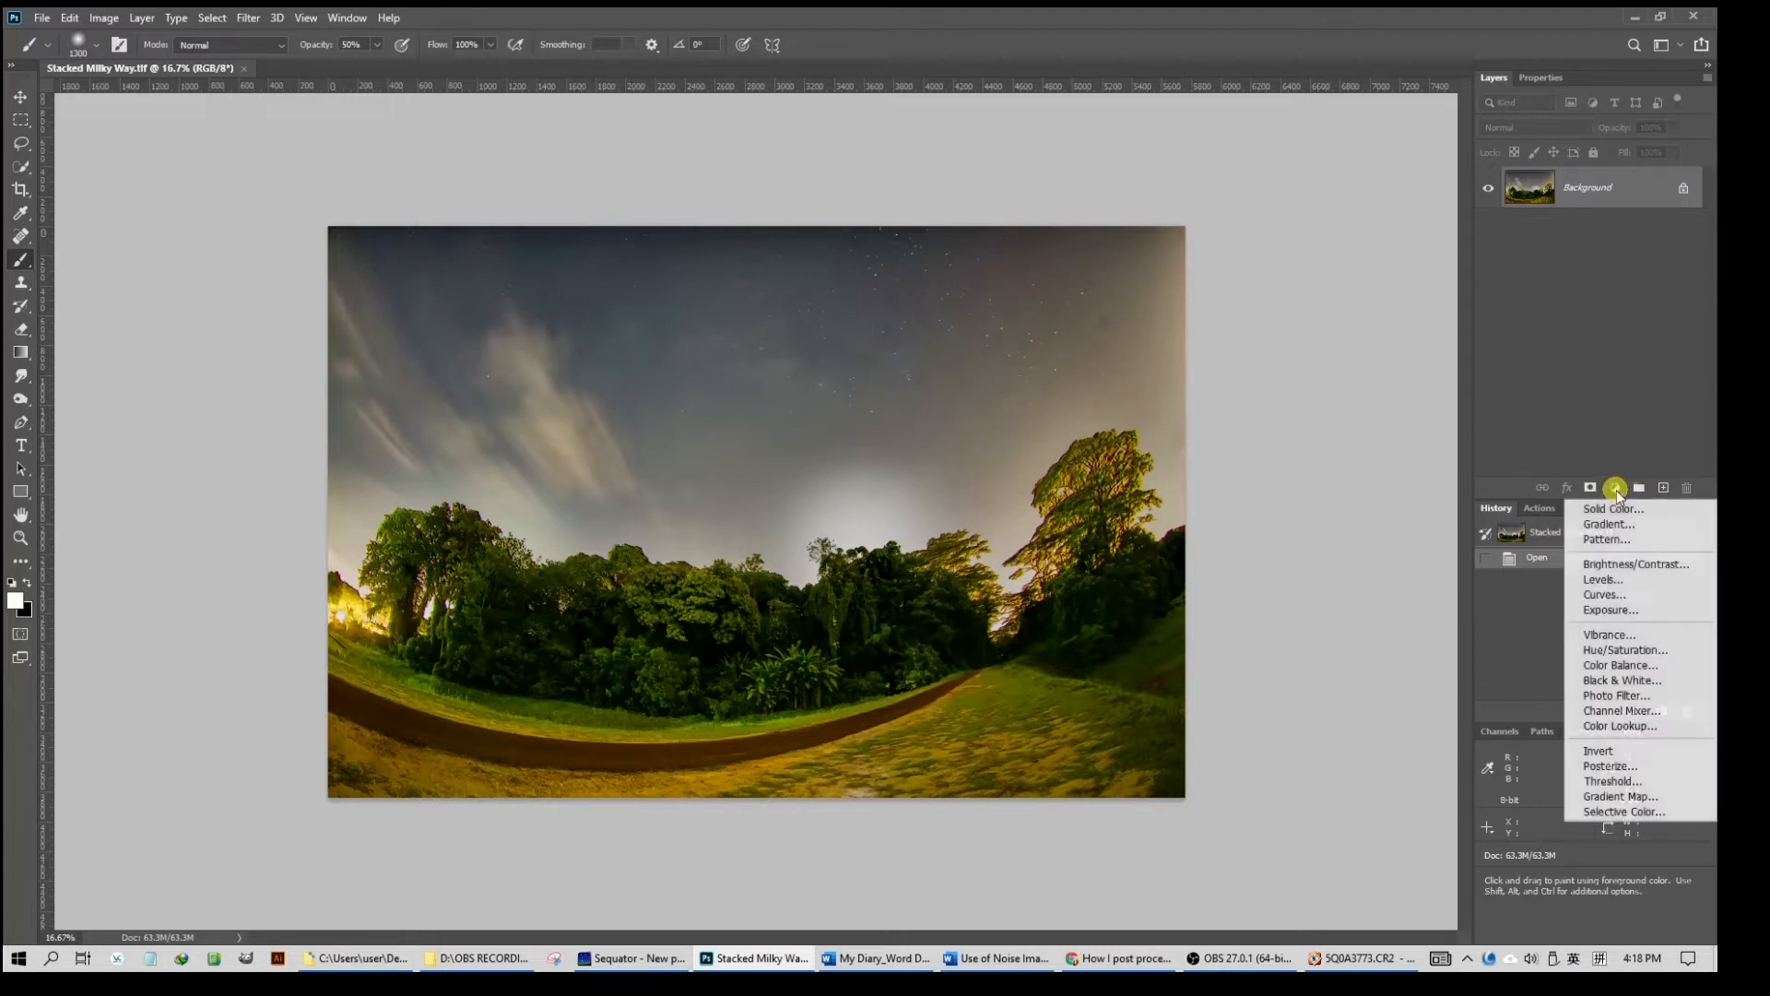
left_click(1616, 595)
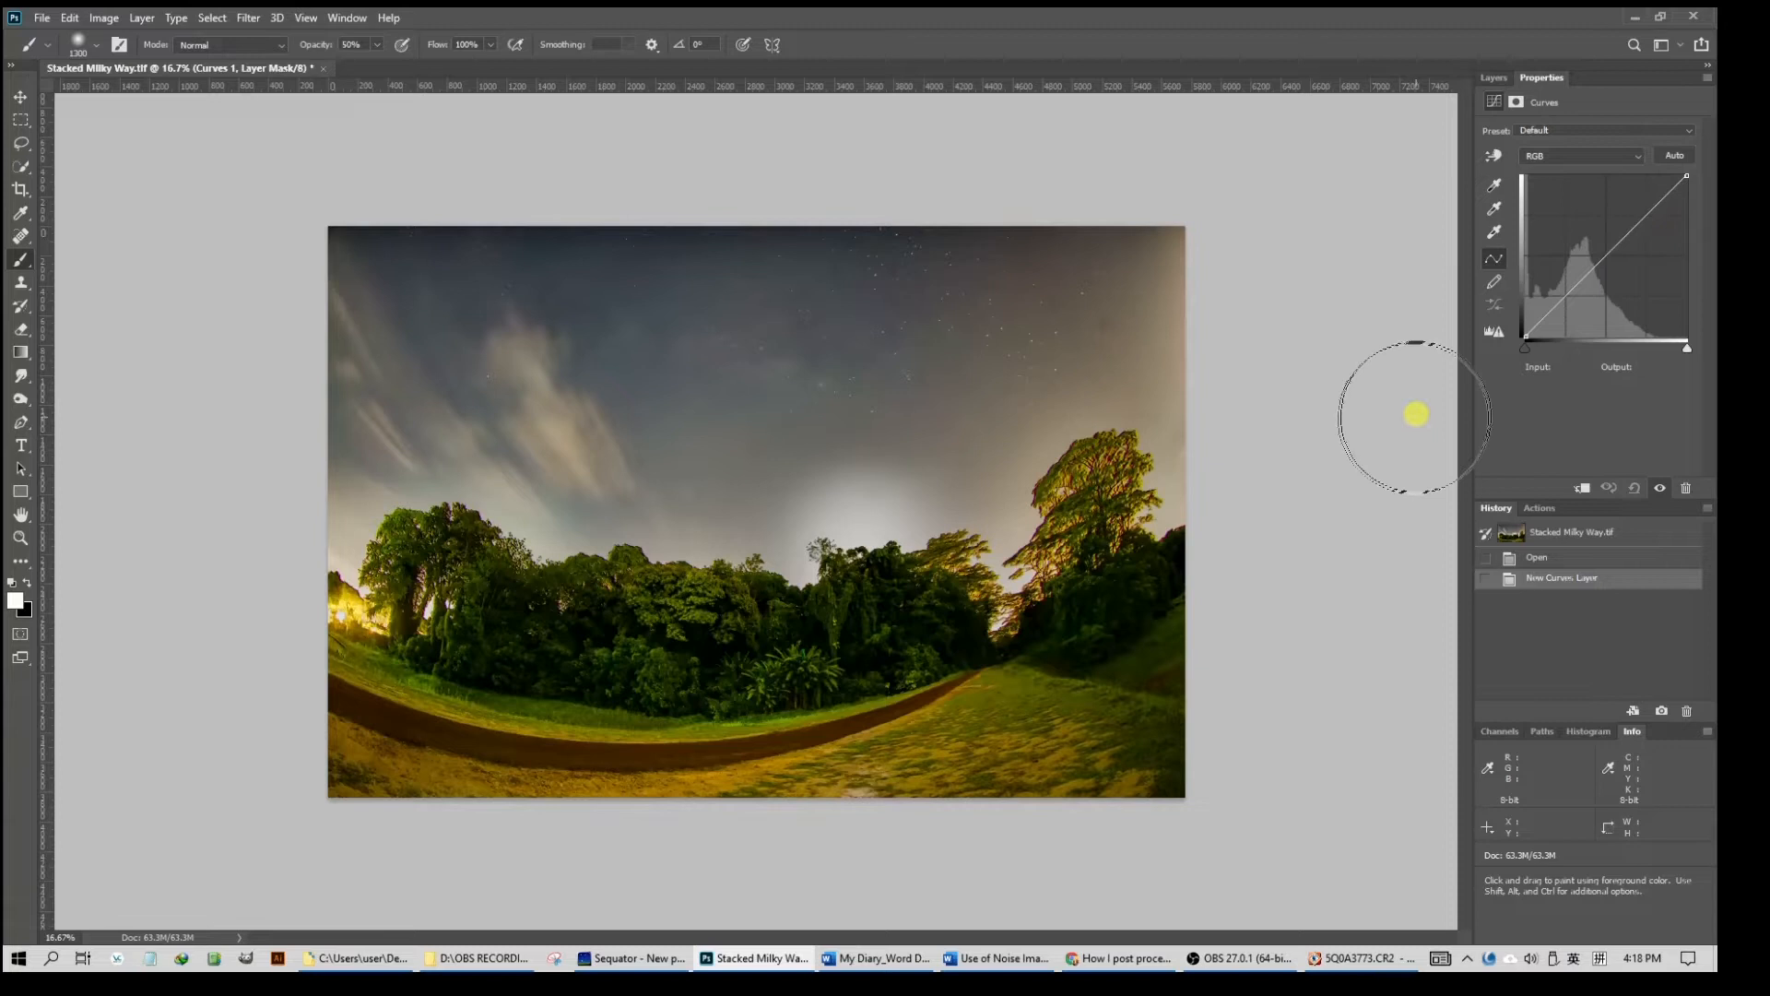
left_click(1494, 155)
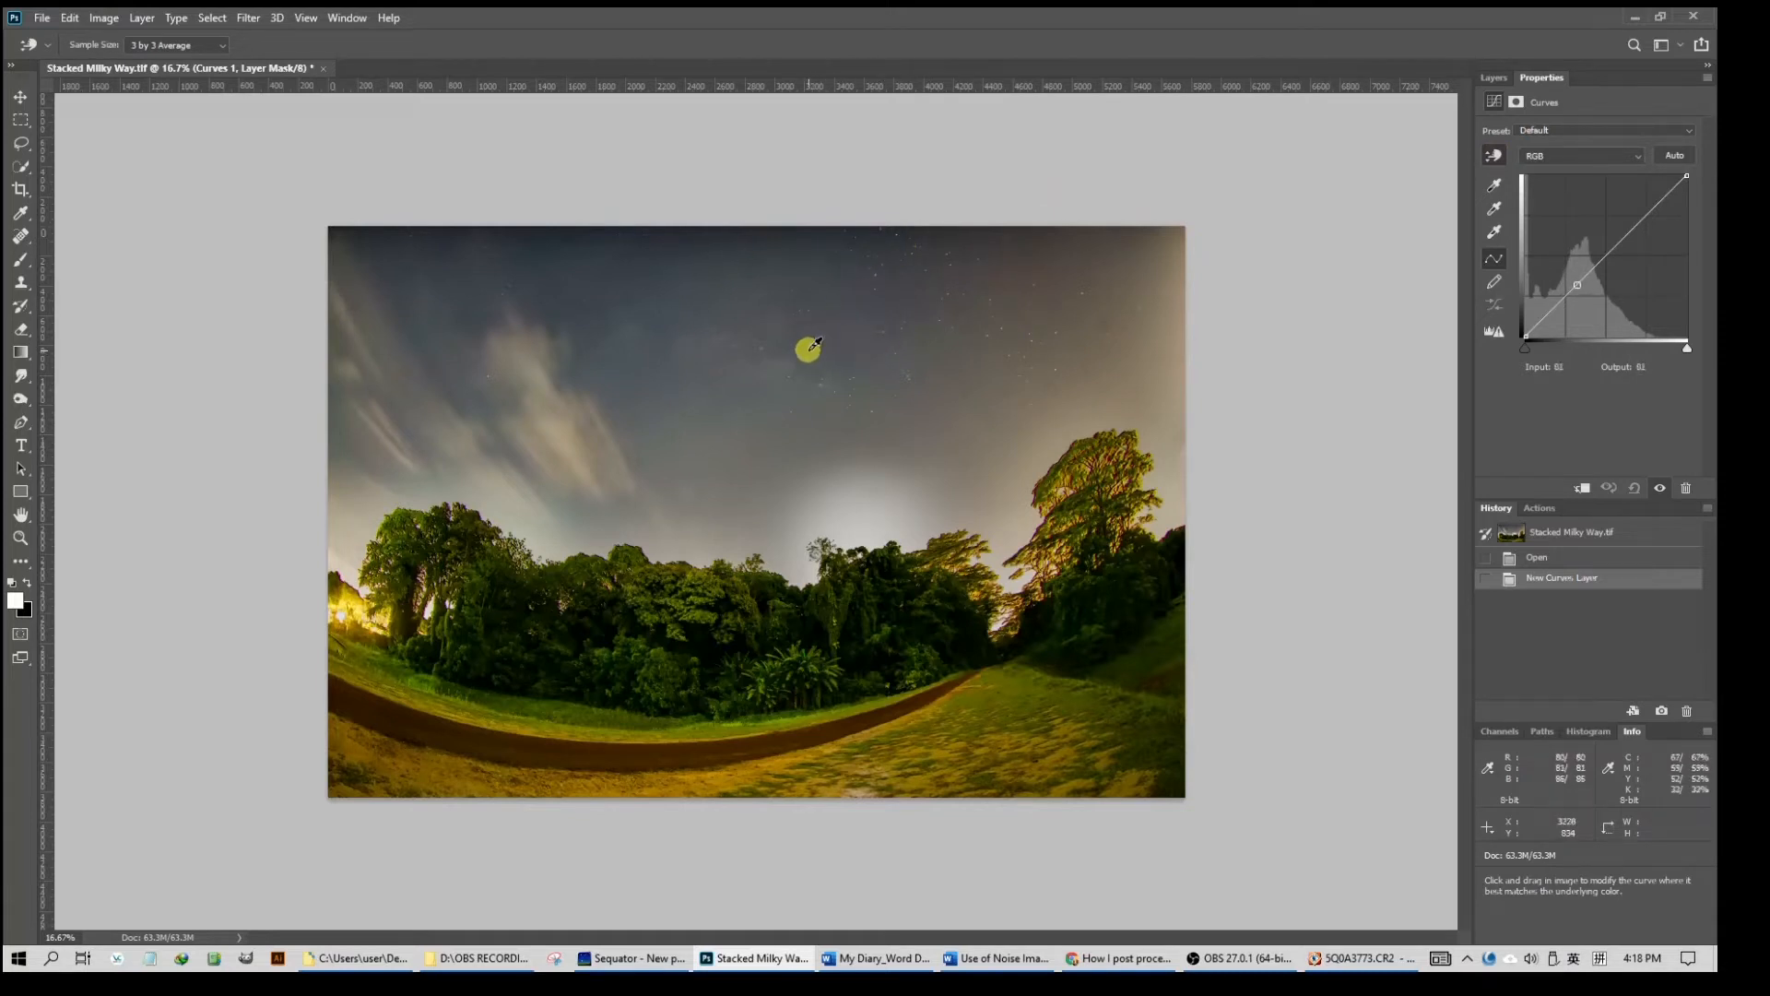
left_click(810, 347)
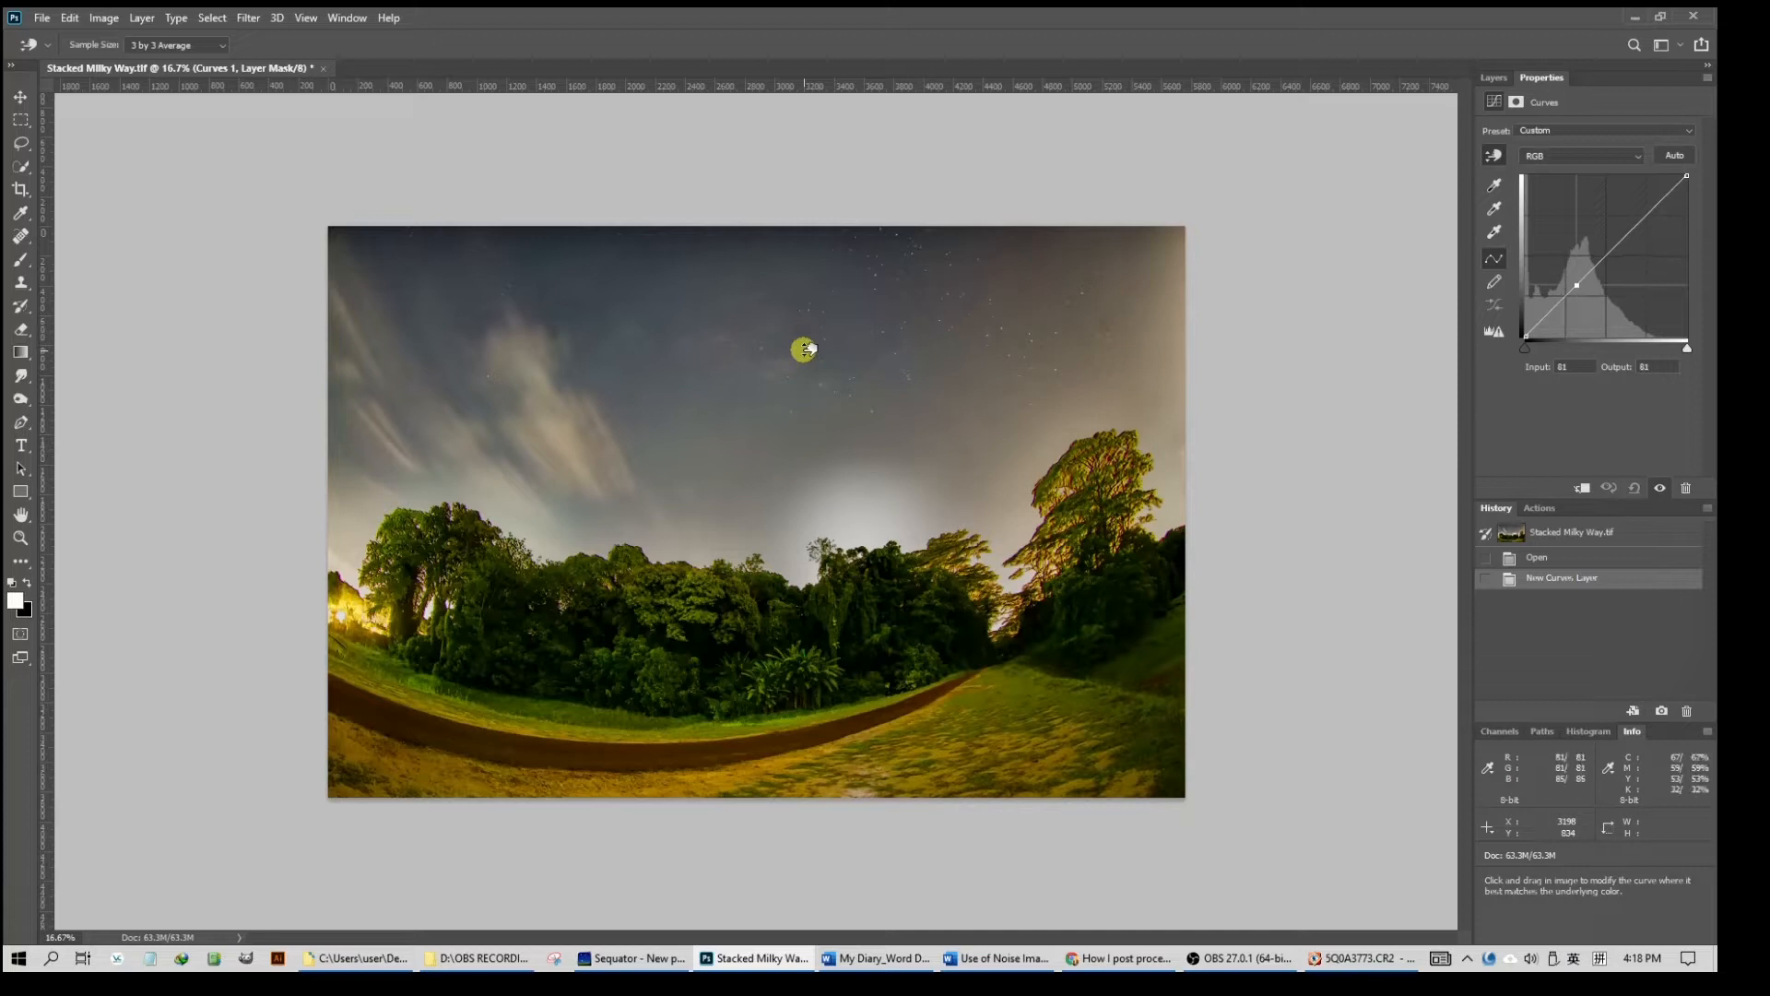
left_click_drag(804, 351, 802, 366)
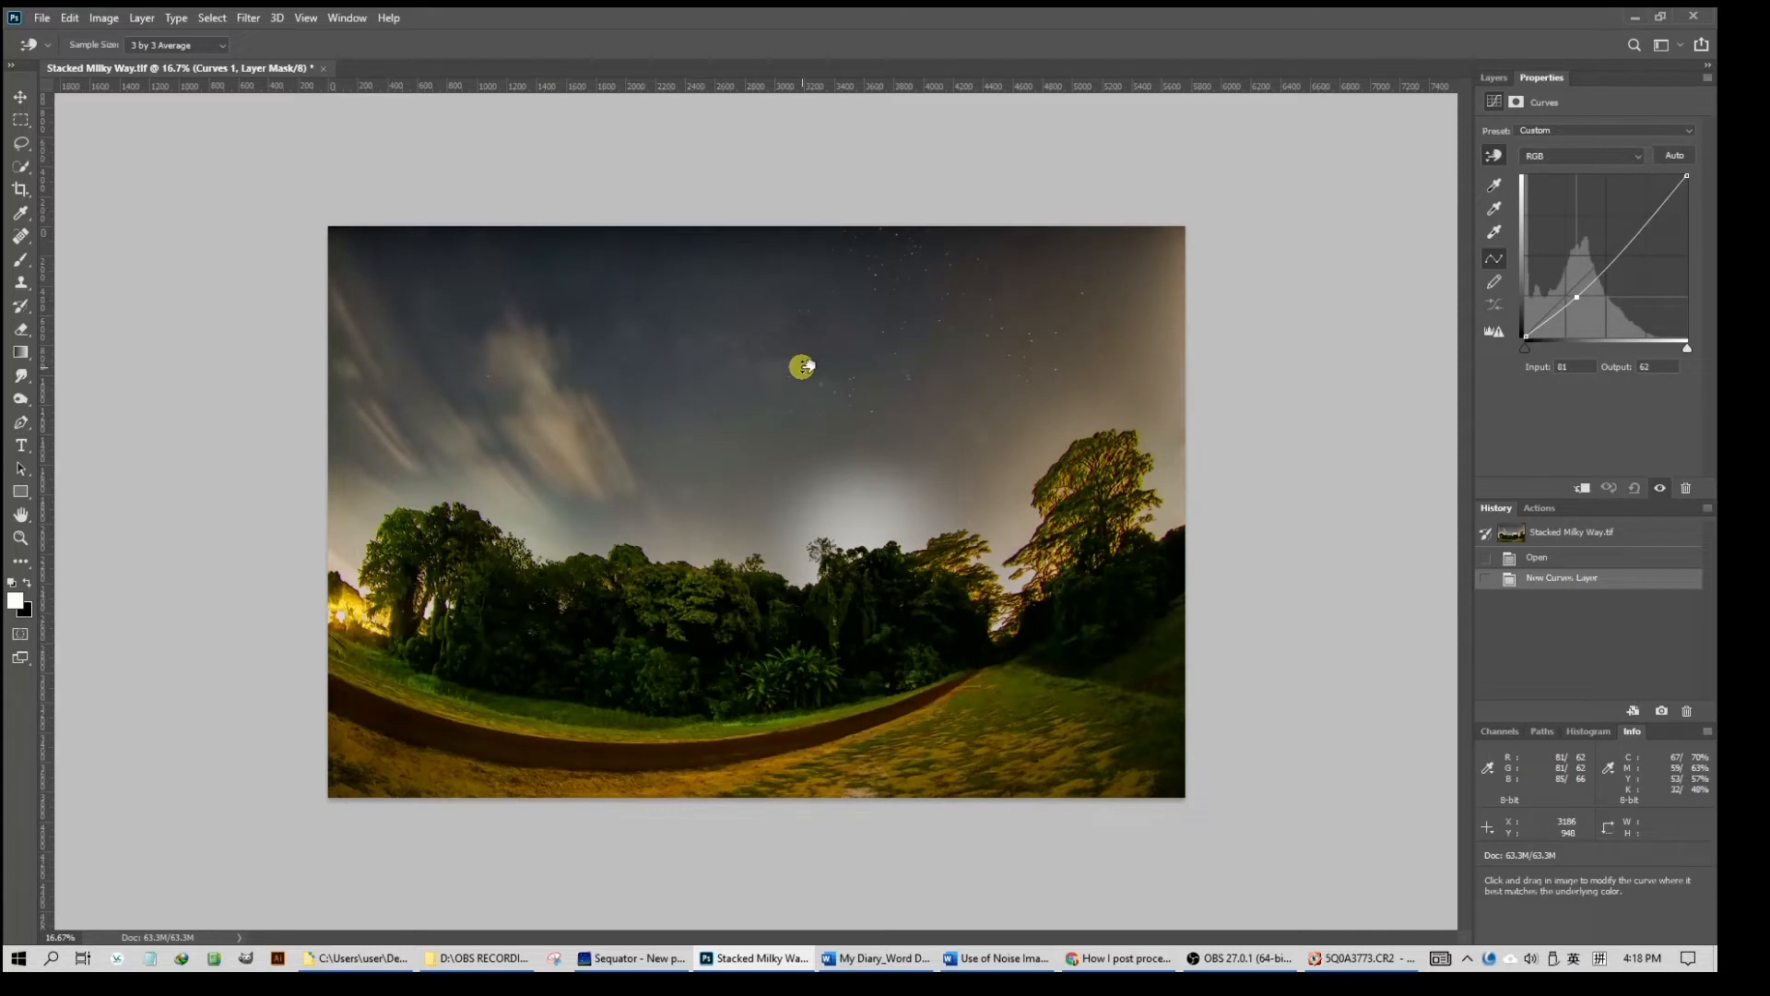
left_click_drag(802, 367, 807, 367)
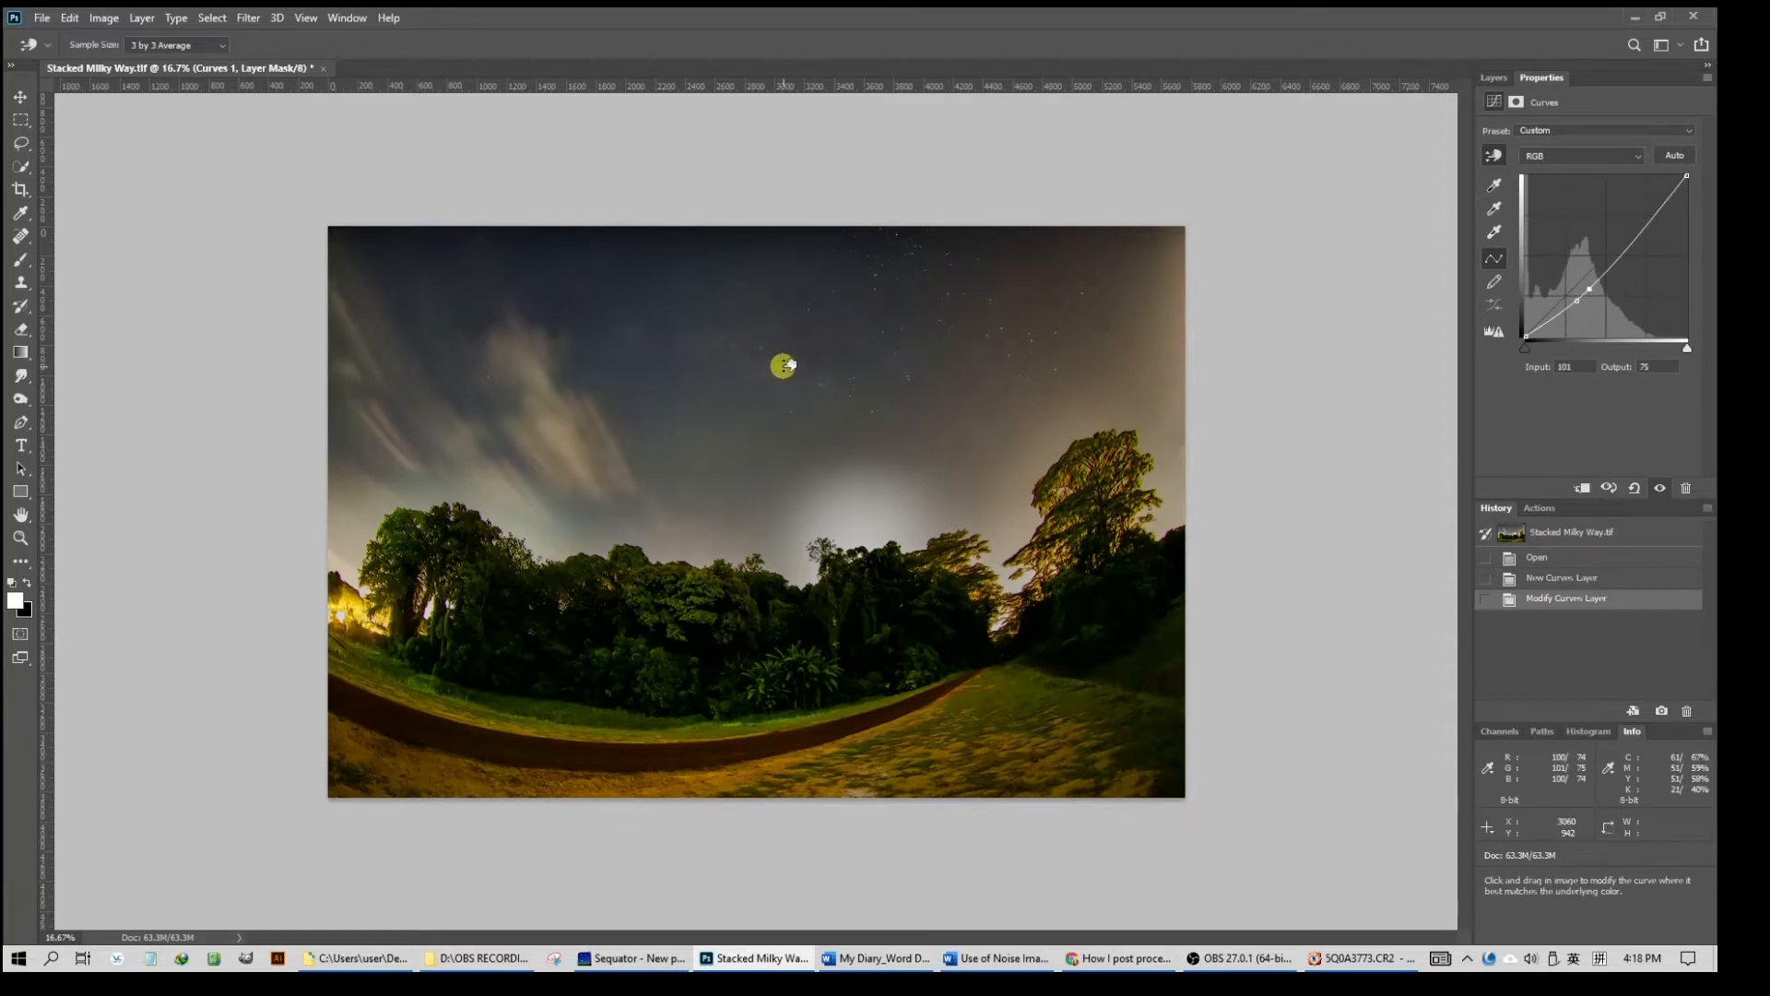
left_click_drag(782, 366, 783, 363)
mouse_move(784, 363)
left_mouse_down()
mouse_move(767, 328)
mouse_move(774, 345)
left_mouse_up()
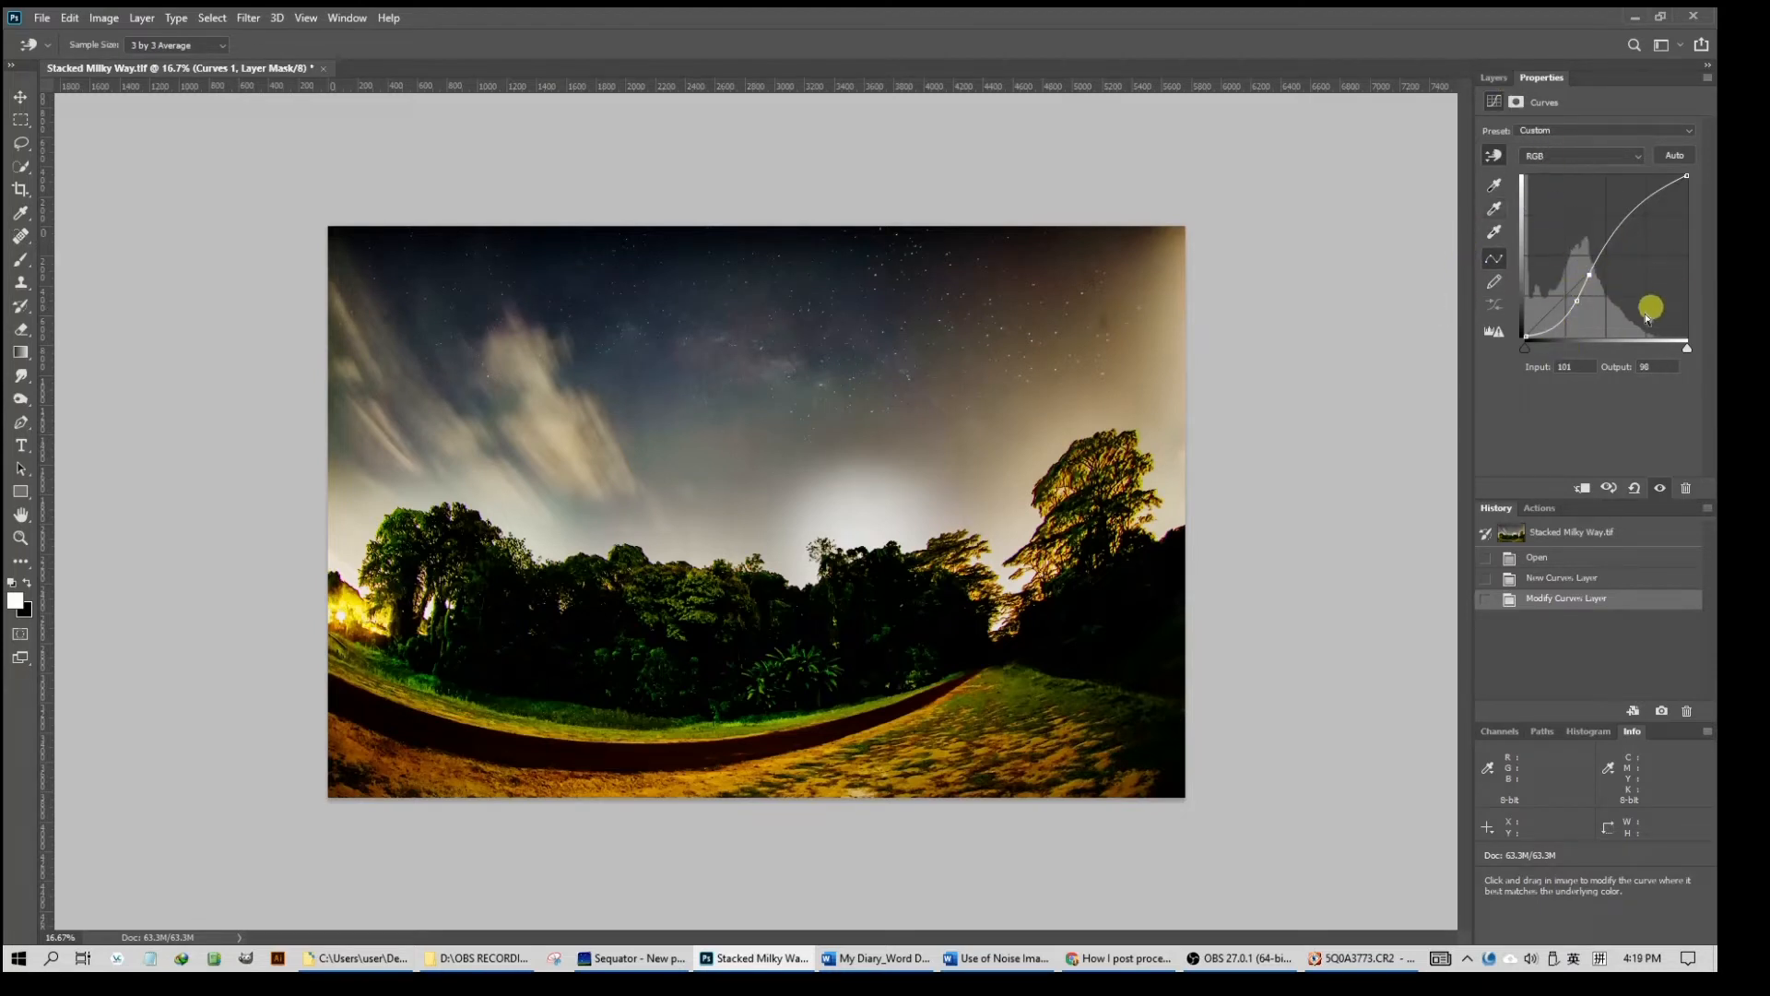
Invert the Curves layer mask and choose a soft round brush with 0% hardness and 30% opacity
left_click(1494, 78)
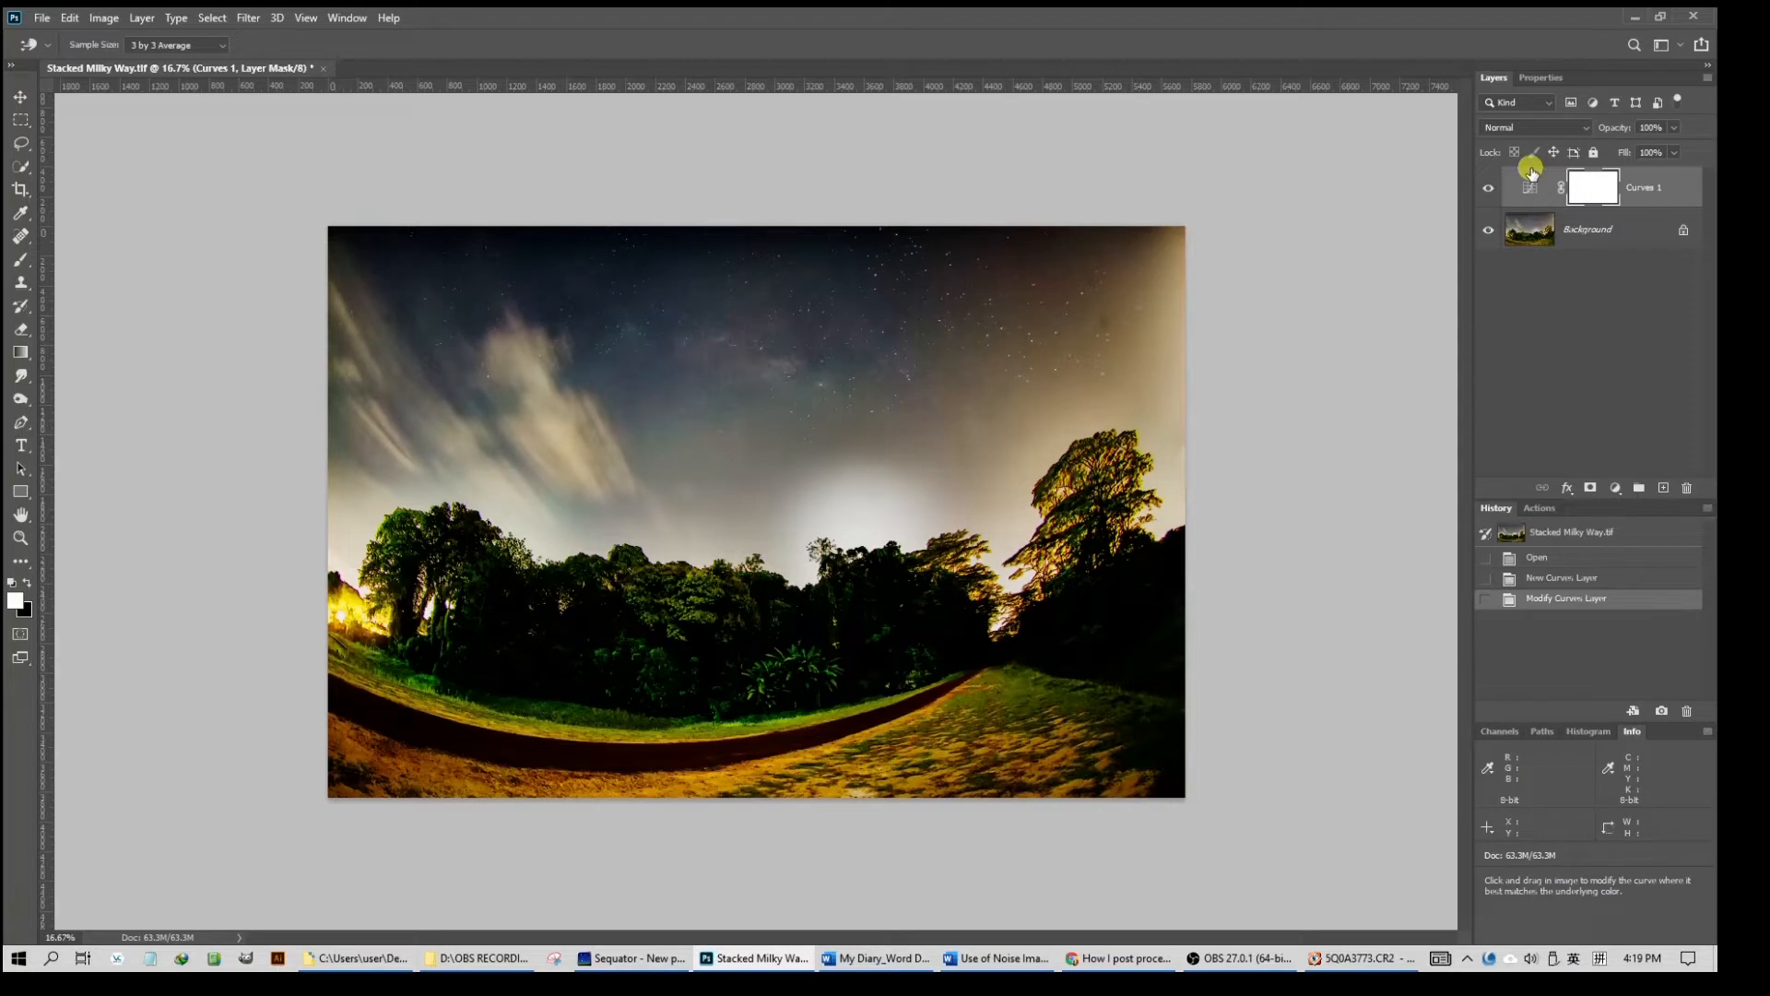
key("ctrl+i")
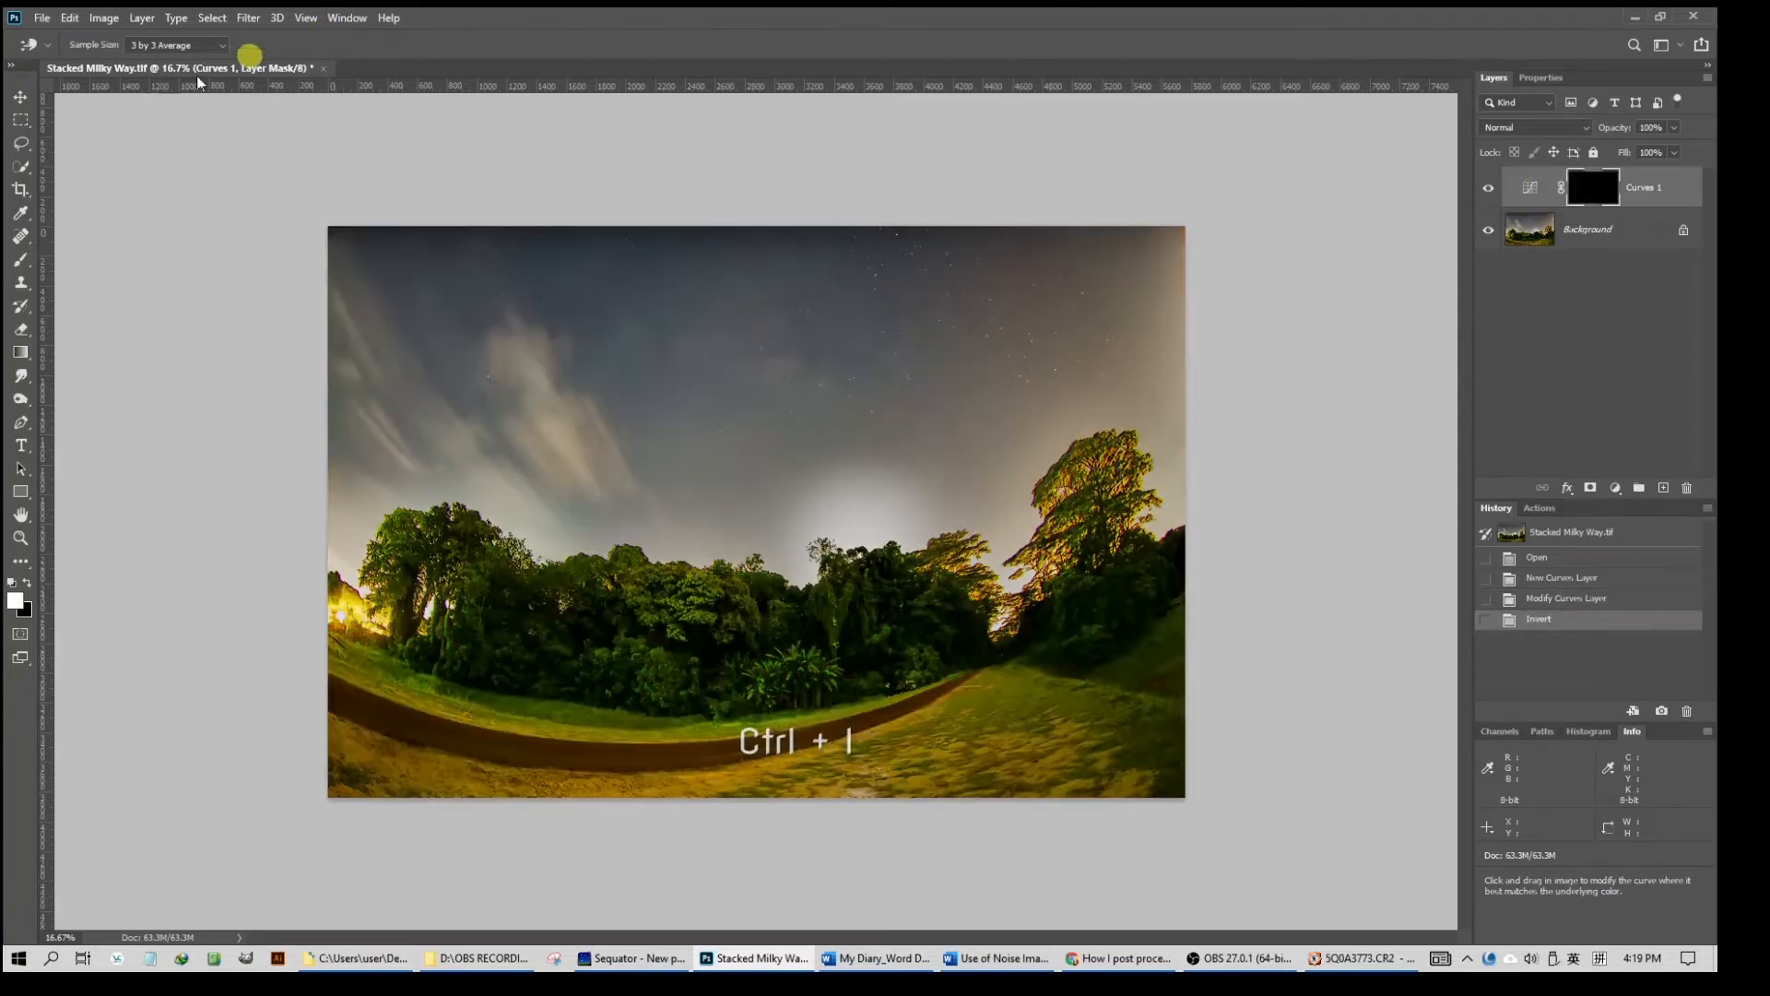
left_click_drag(19, 269, 83, 260)
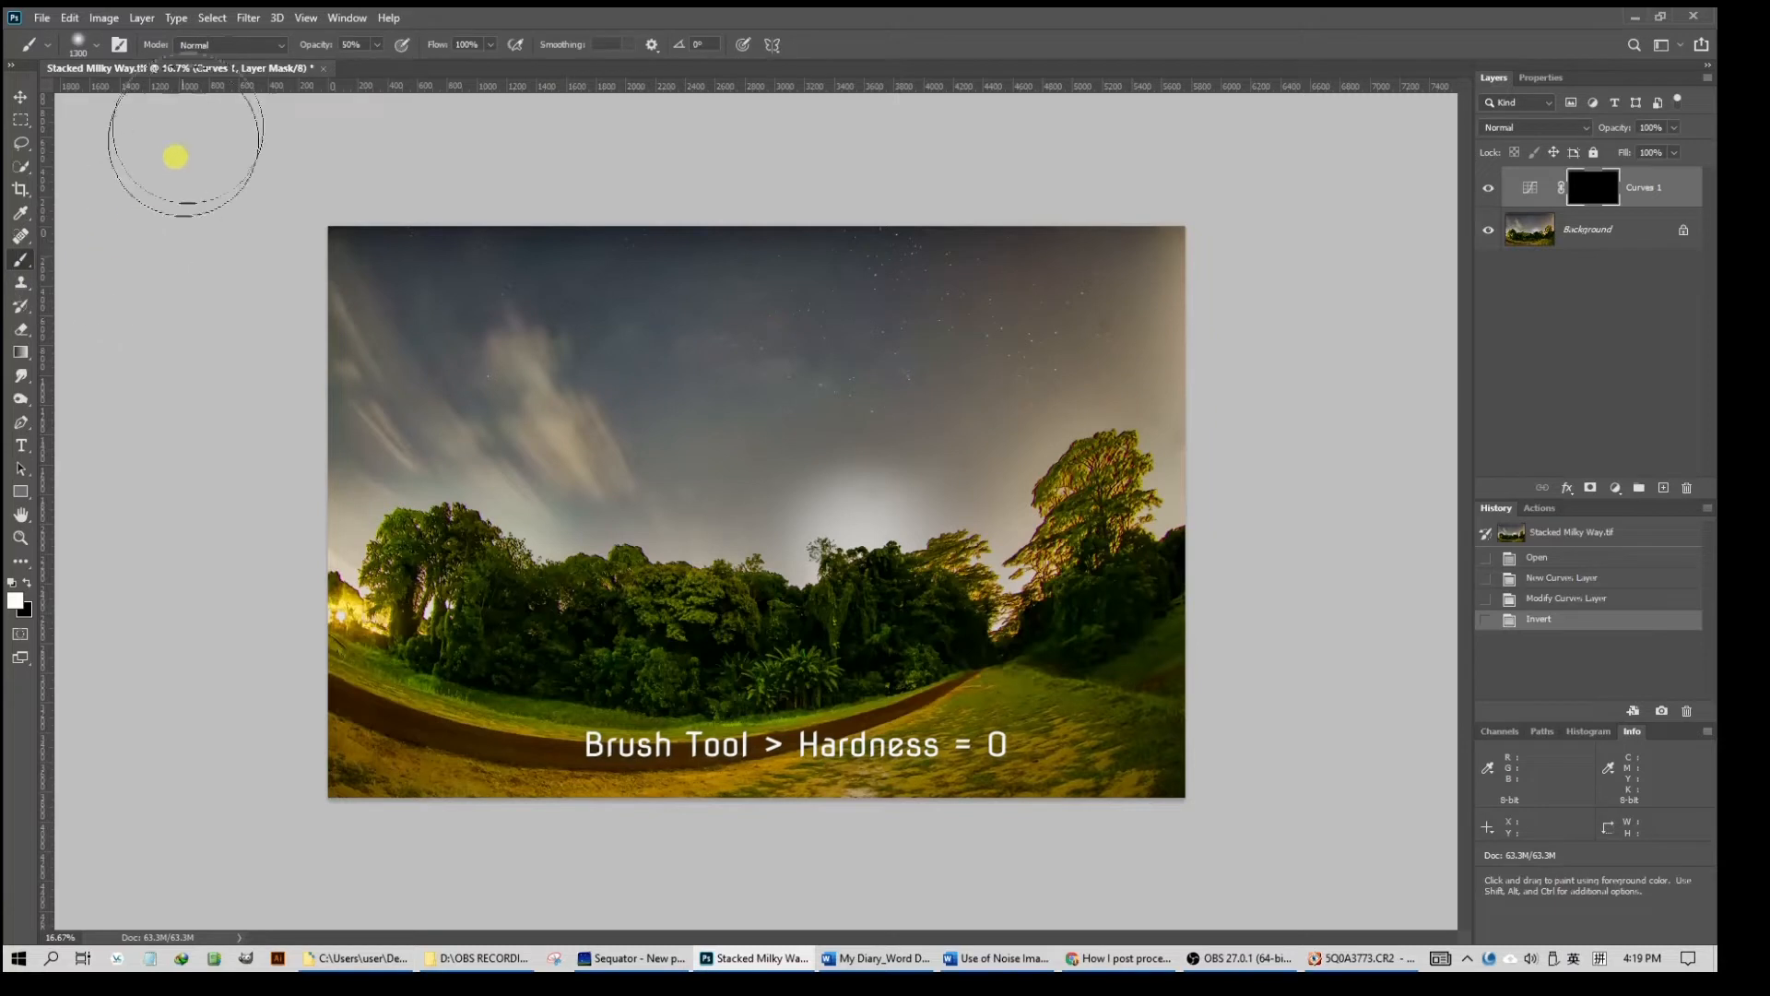
left_click(81, 45)
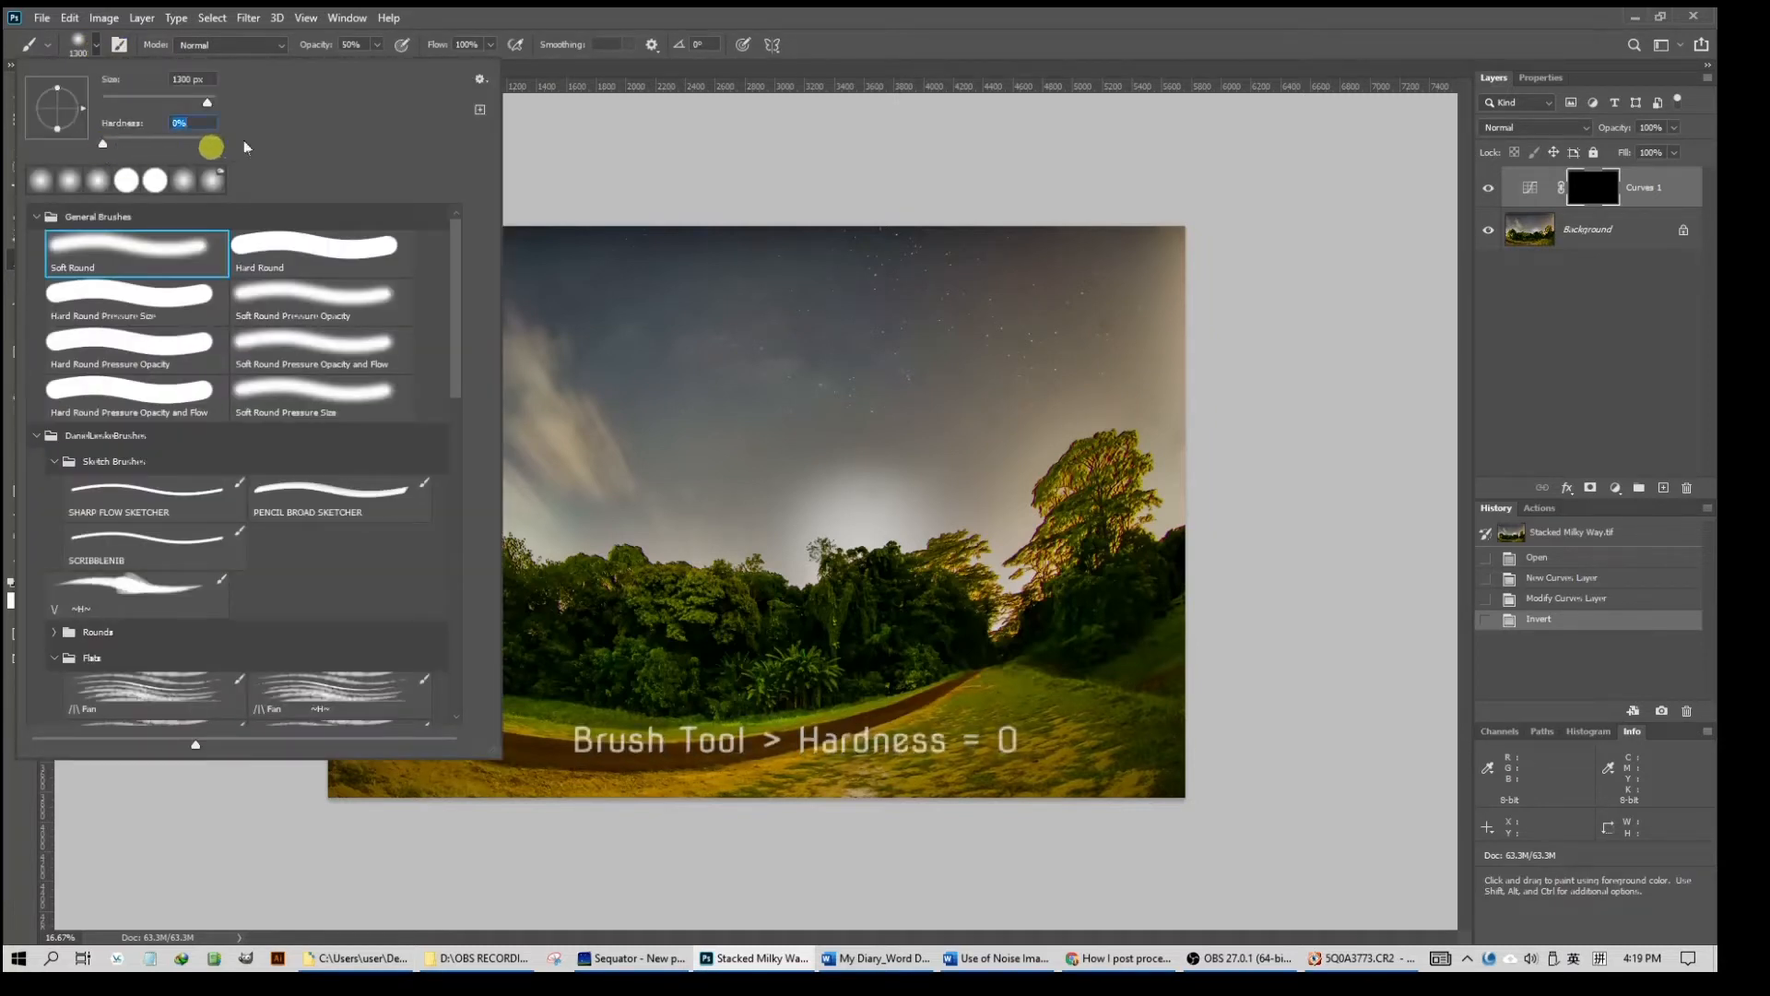
left_click(376, 47)
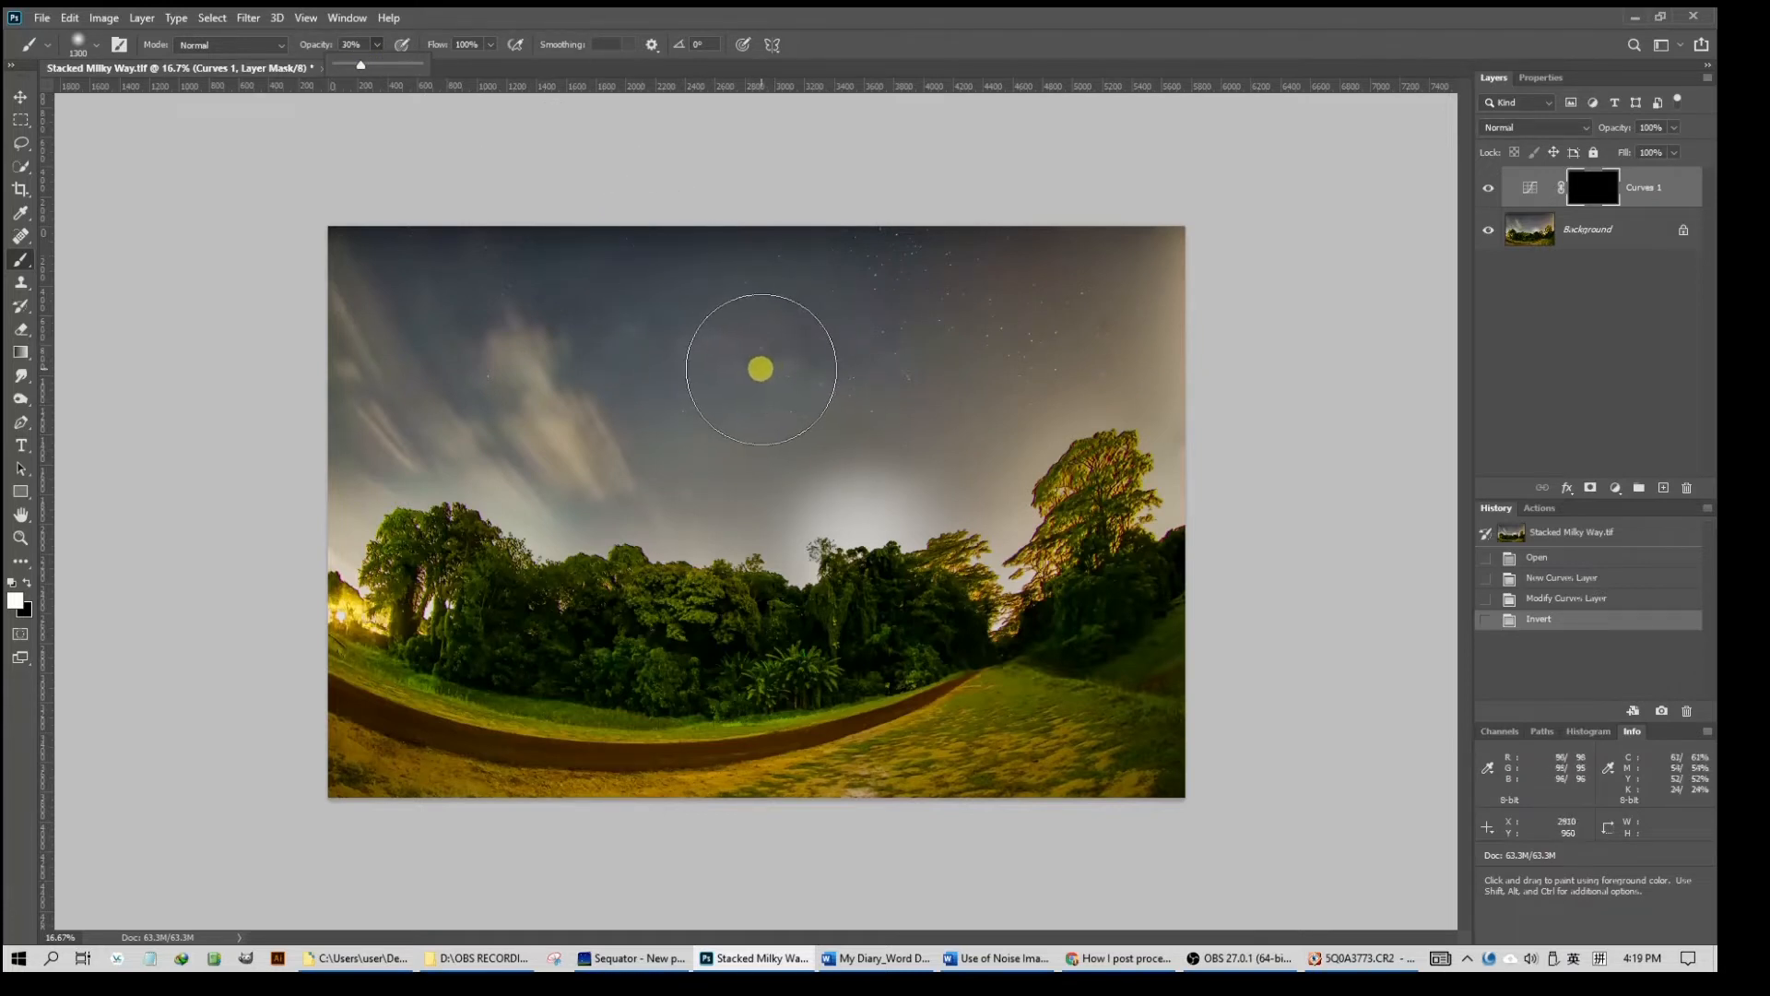
Reveal the curve over the Milky Way by painting the mask white with an 800 px brush at 30% and 41% opacity
key("bracketleft")
key("bracketleft")
key("bracketleft")
key("bracketleft")
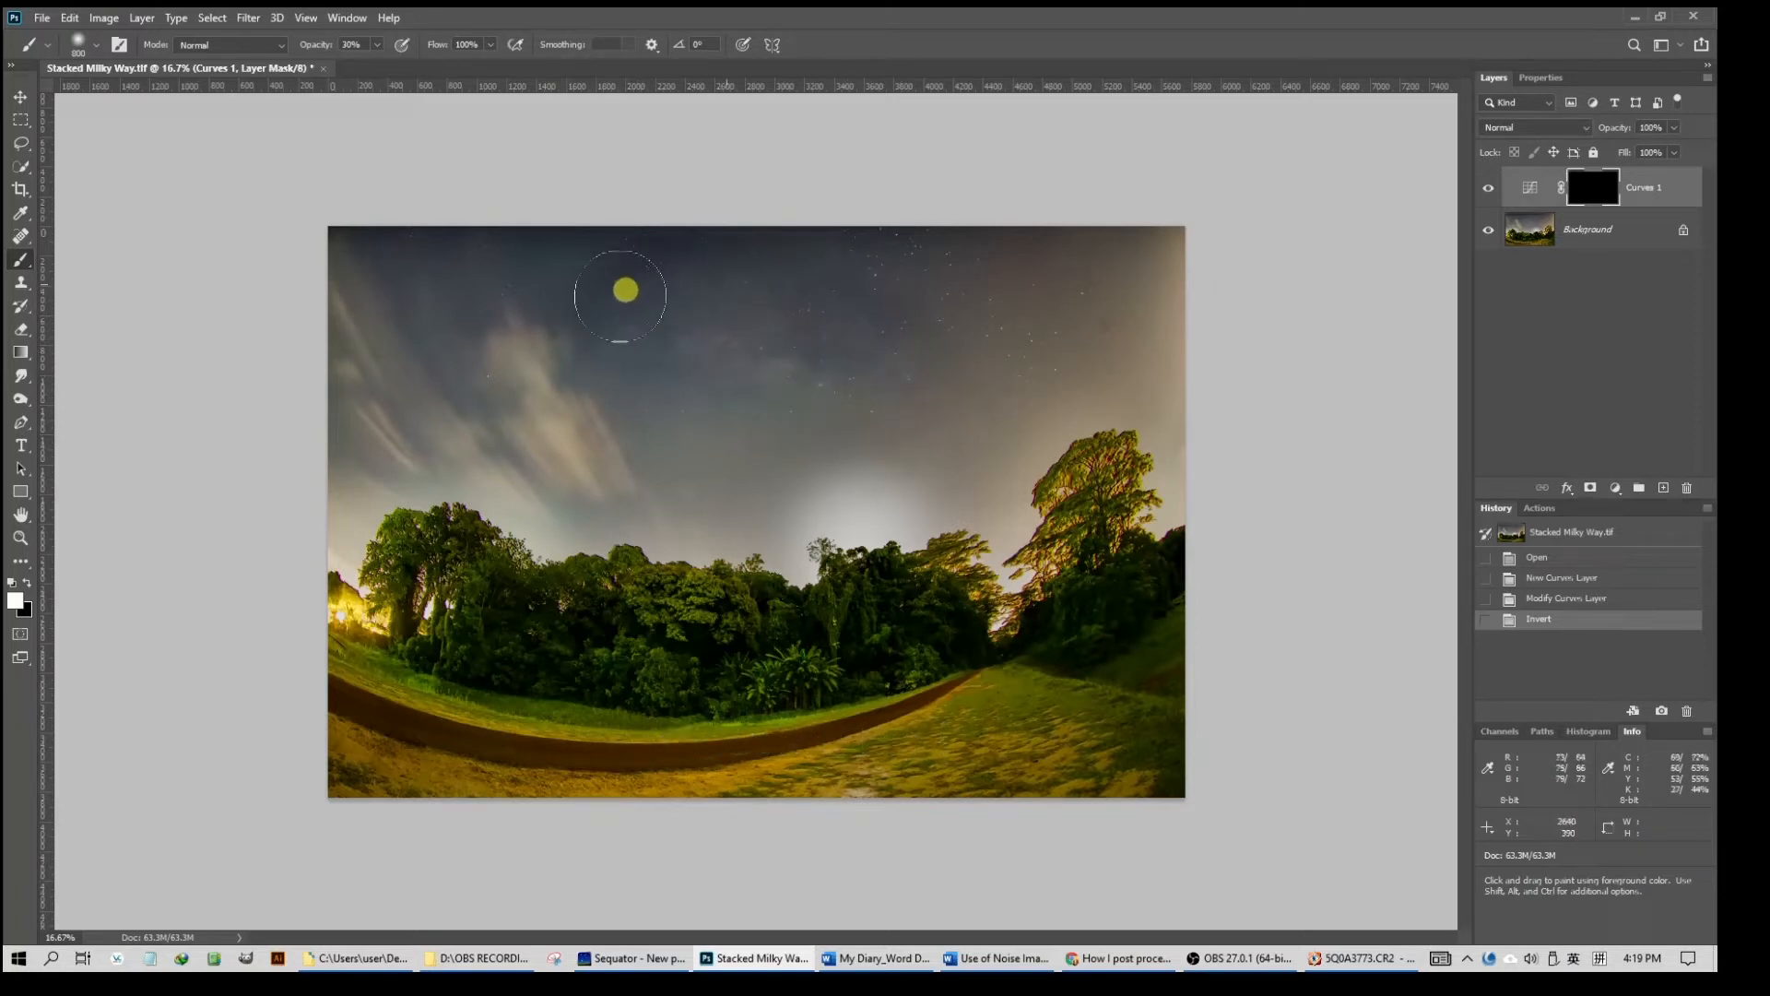
left_click(759, 333)
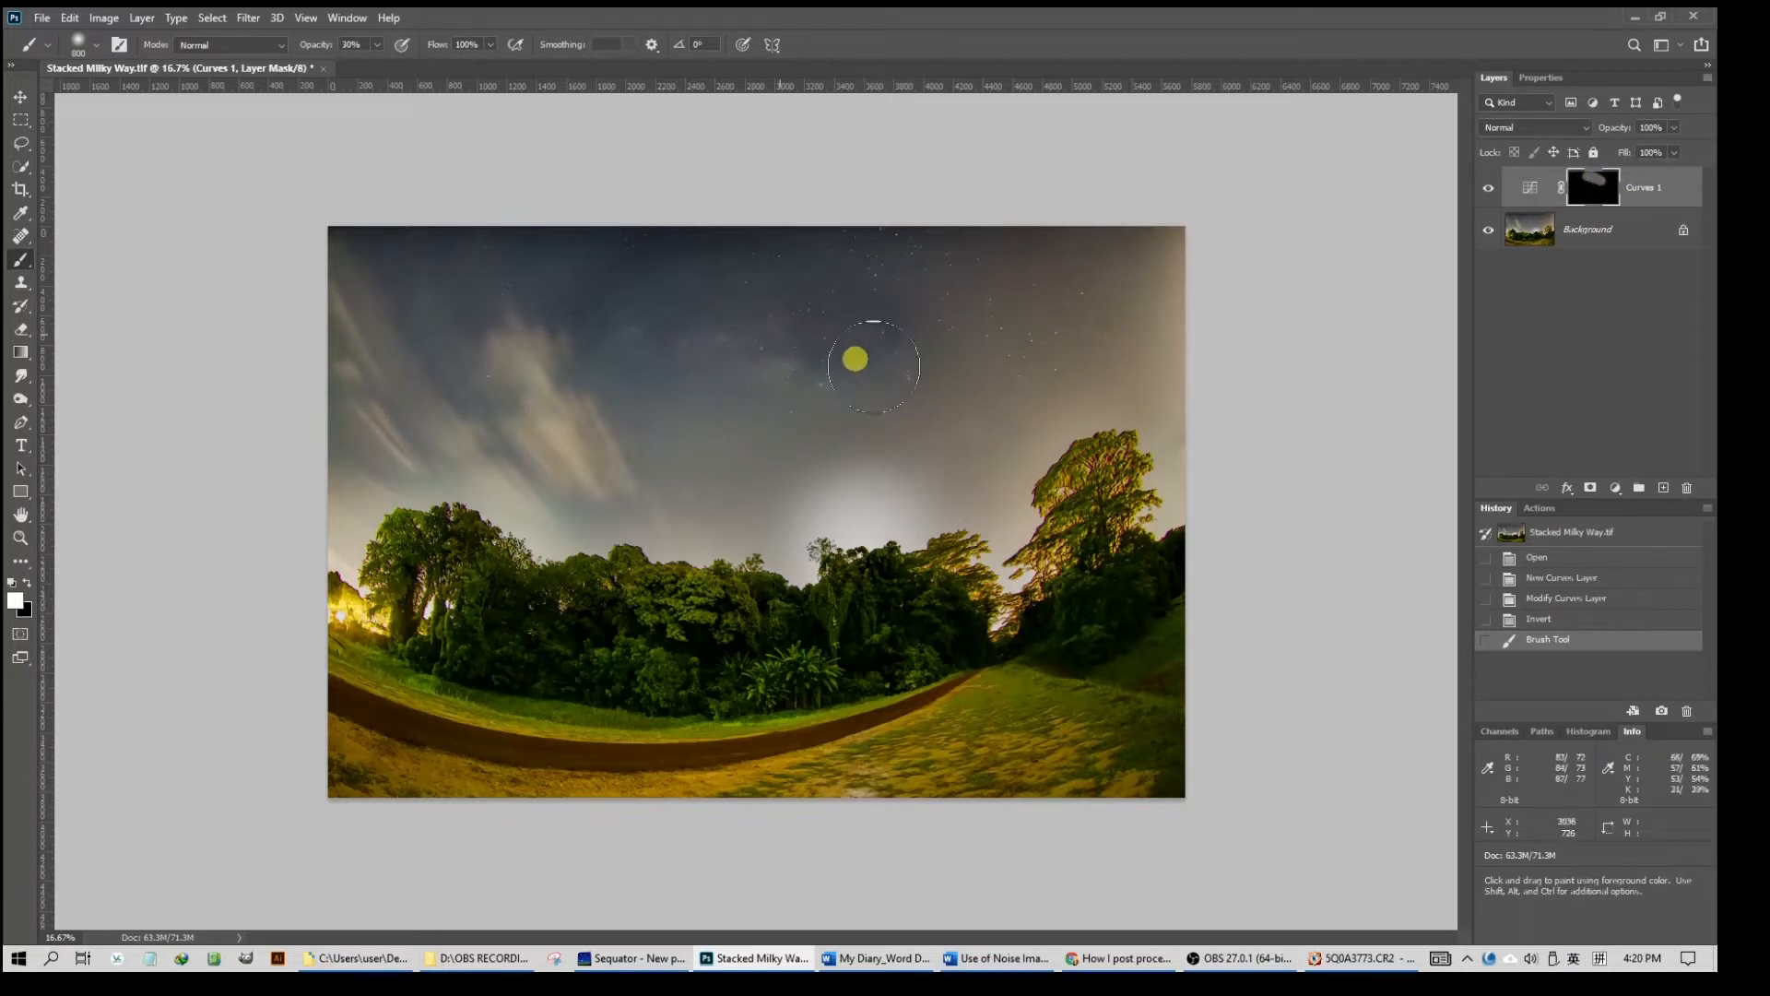
left_click_drag(811, 320, 731, 336)
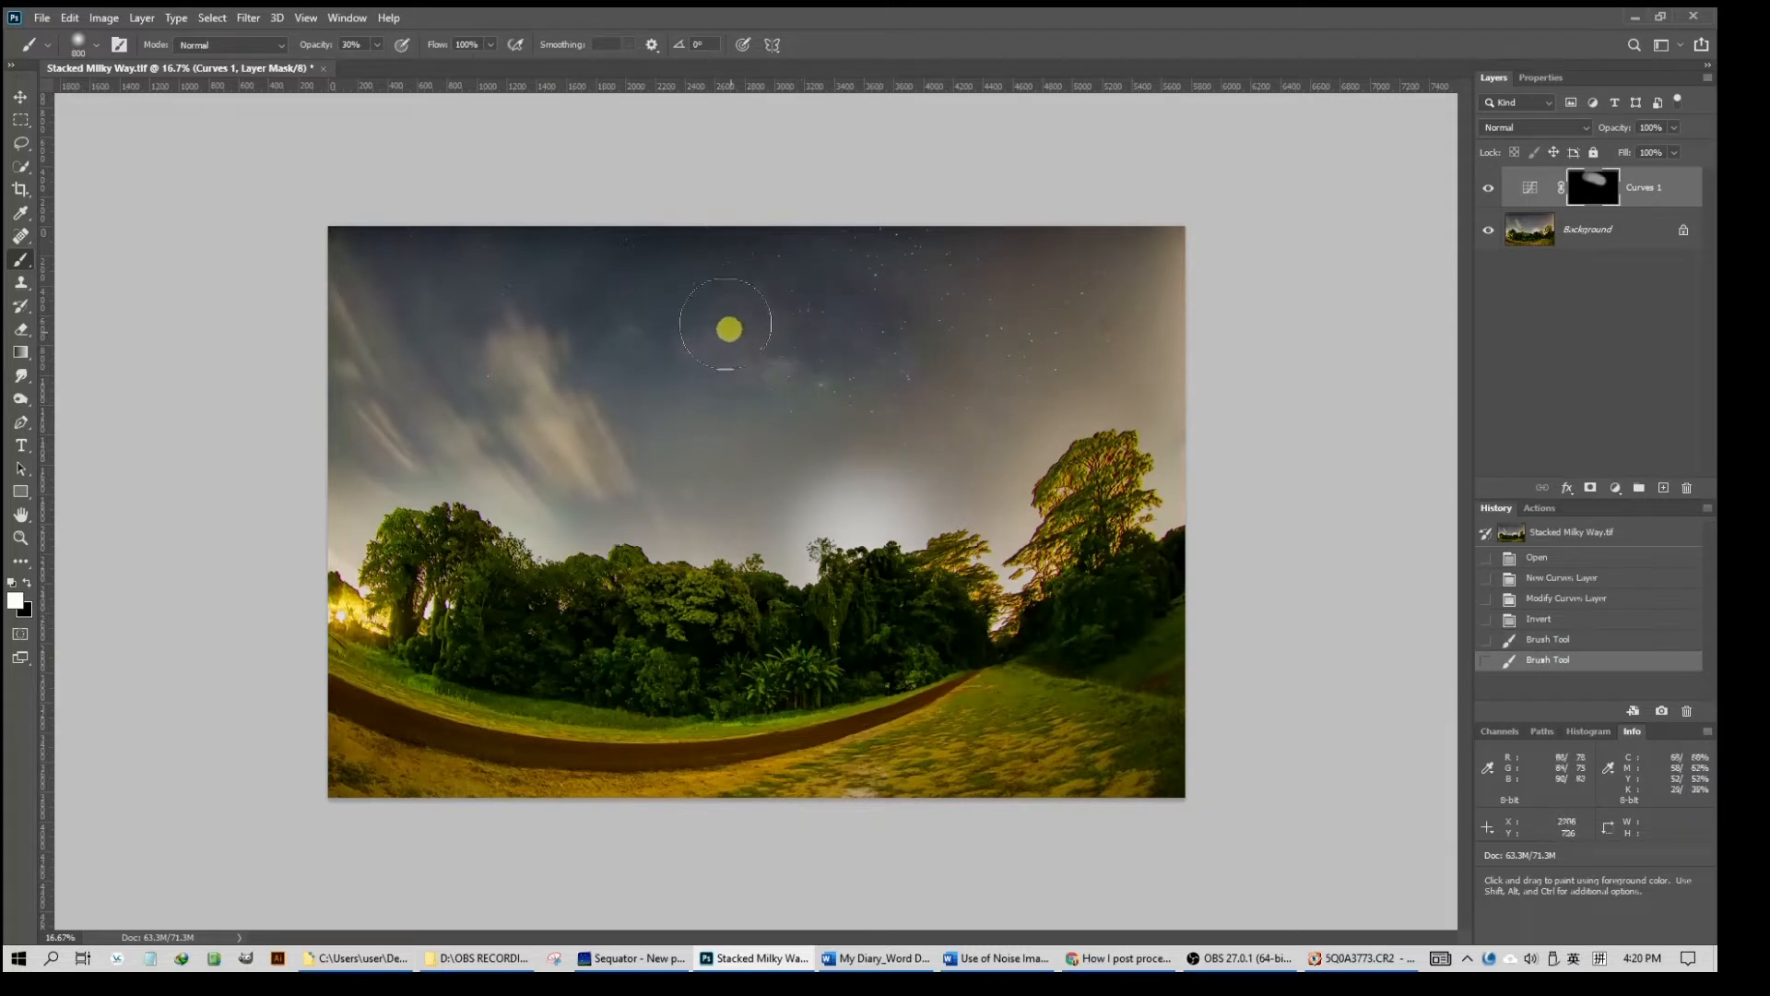
left_click(379, 53)
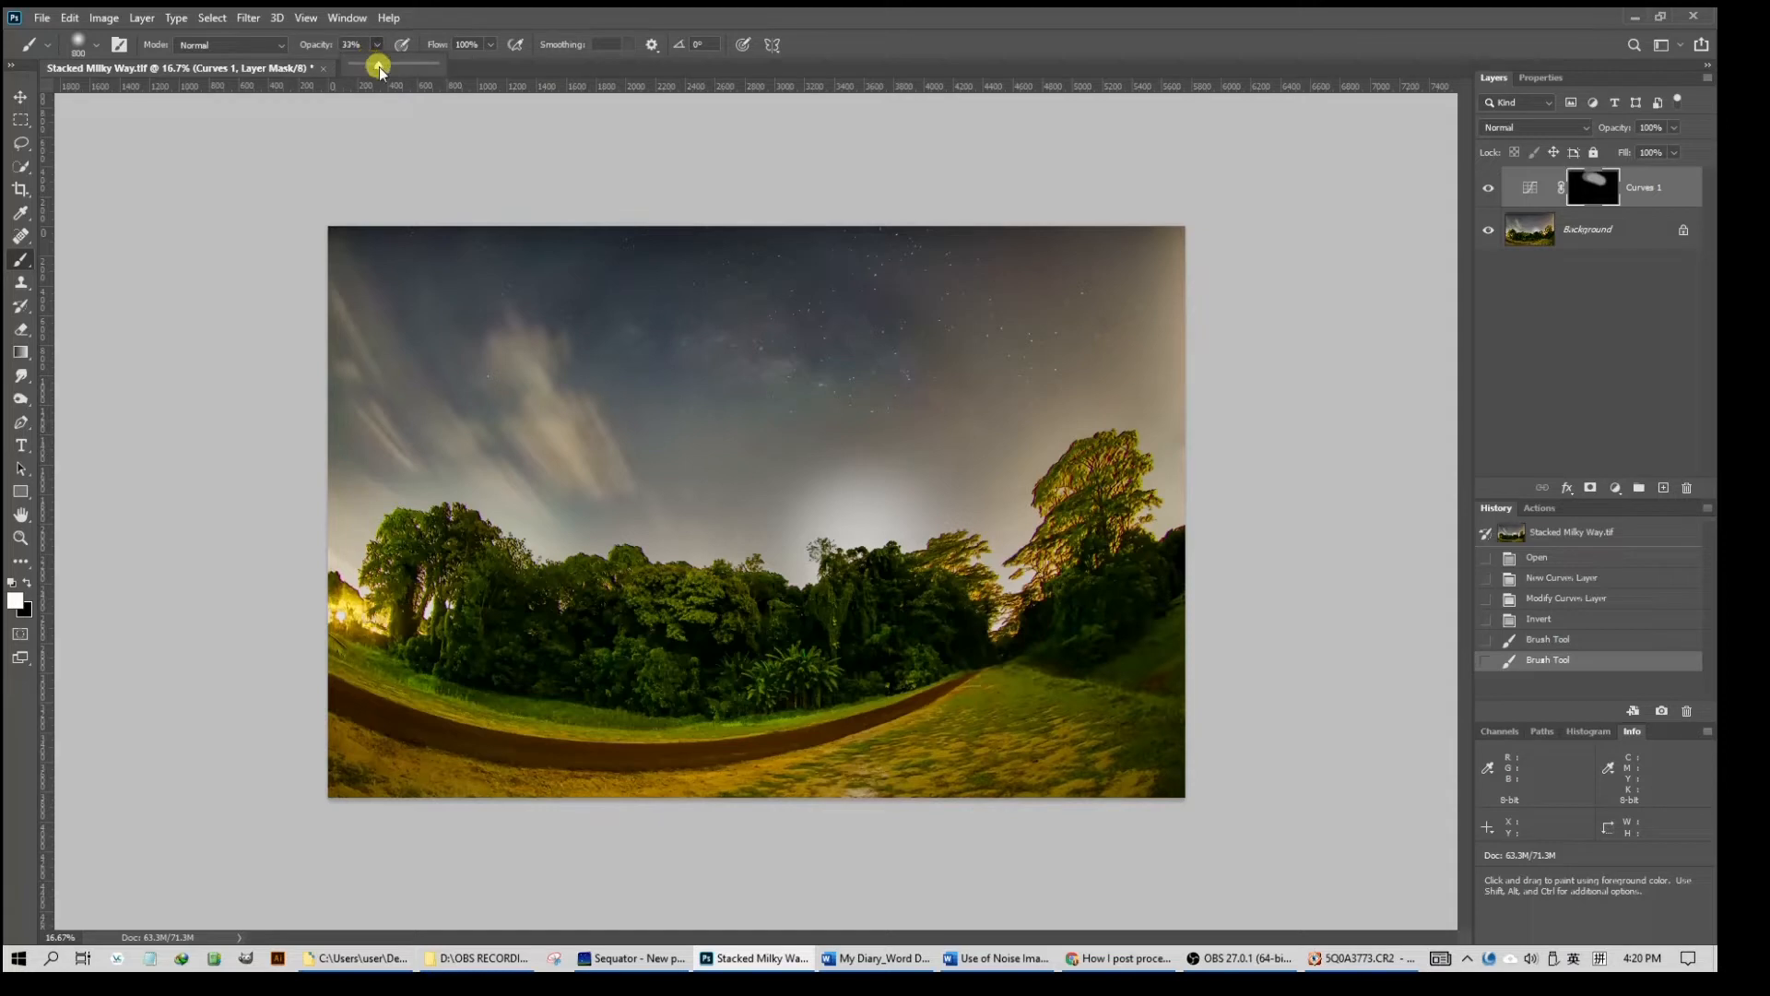
mouse_move(647, 324)
left_mouse_down()
mouse_move(794, 326)
mouse_move(938, 391)
mouse_move(772, 355)
mouse_move(742, 379)
mouse_move(990, 445)
mouse_move(854, 337)
mouse_move(641, 271)
mouse_move(928, 374)
mouse_move(698, 326)
mouse_move(722, 362)
mouse_move(922, 418)
mouse_move(696, 301)
mouse_move(766, 307)
mouse_move(956, 391)
mouse_move(660, 314)
mouse_move(866, 378)
left_mouse_up()
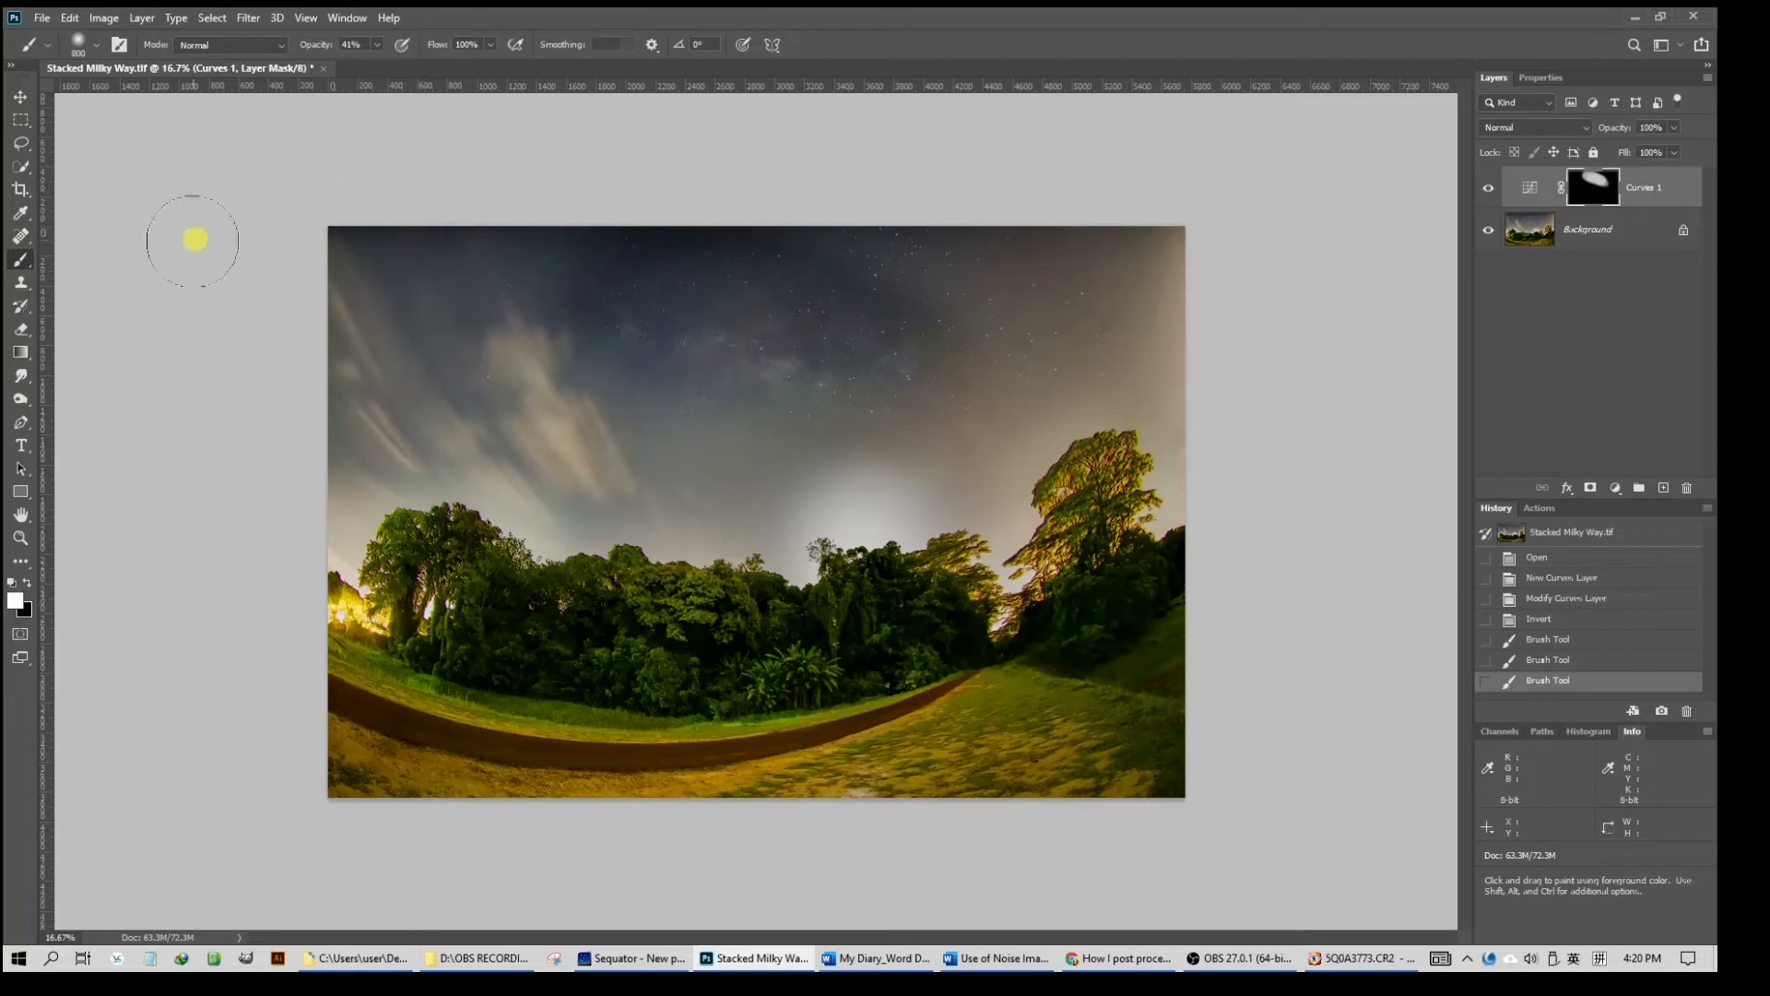
Blend the curve into the surrounding sky by painting the mask with a 1400 px brush at 21% opacity
left_click(378, 45)
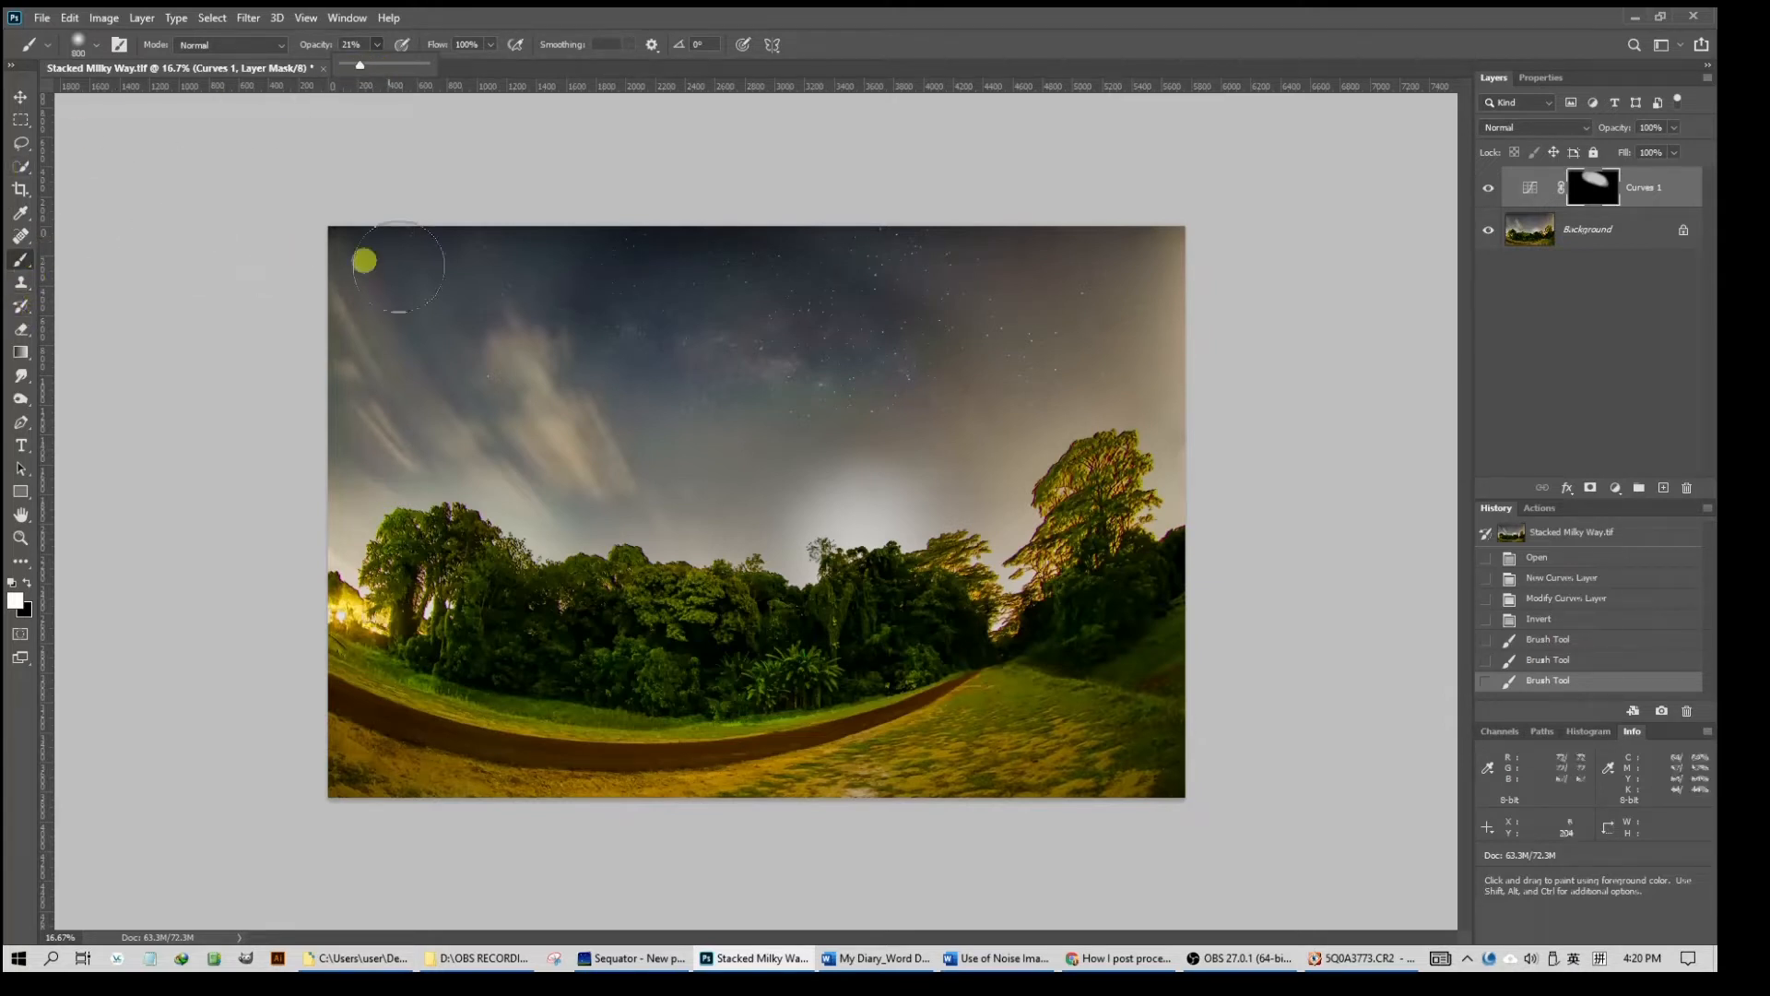
key("bracketright")
key("bracketright")
key("bracketright")
key("bracketright")
key("bracketright")
key("bracketright")
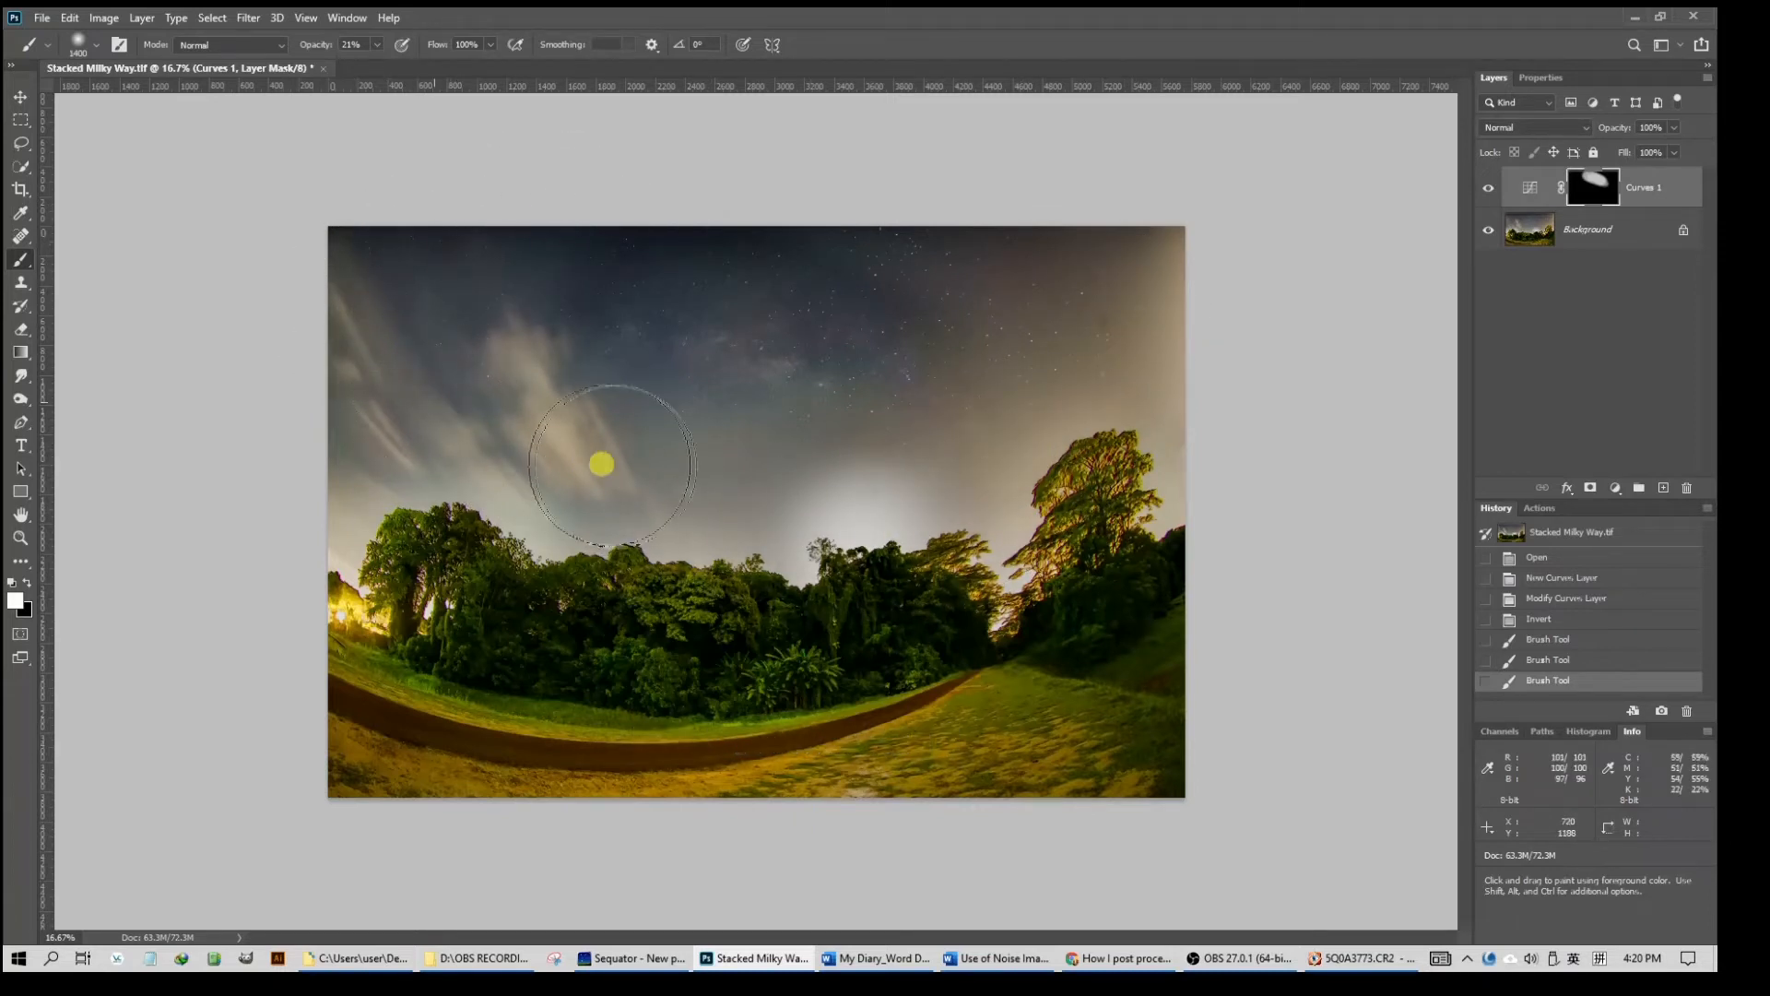
mouse_move(1106, 341)
left_mouse_down()
mouse_move(927, 205)
mouse_move(1110, 240)
mouse_move(932, 229)
mouse_move(1143, 302)
left_mouse_up()
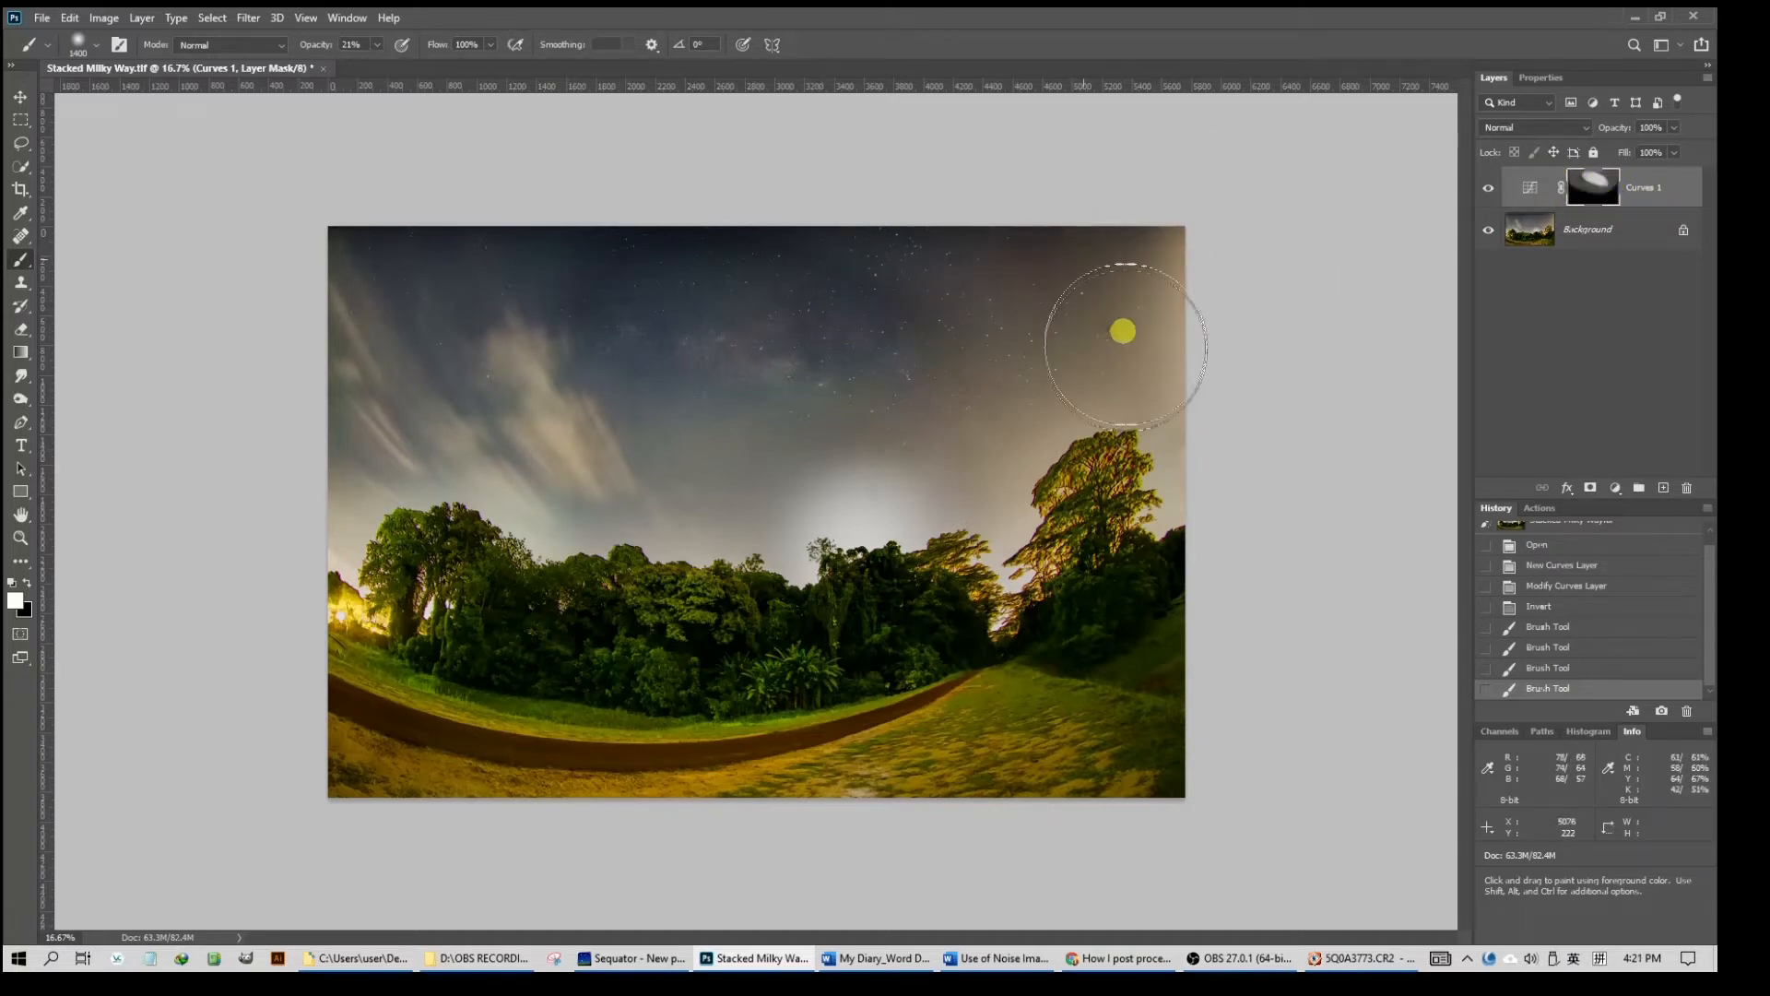
mouse_move(1043, 289)
left_mouse_down()
mouse_move(917, 229)
mouse_move(1065, 271)
mouse_move(1072, 389)
mouse_move(899, 495)
mouse_move(689, 457)
mouse_move(567, 387)
mouse_move(590, 349)
left_mouse_up()
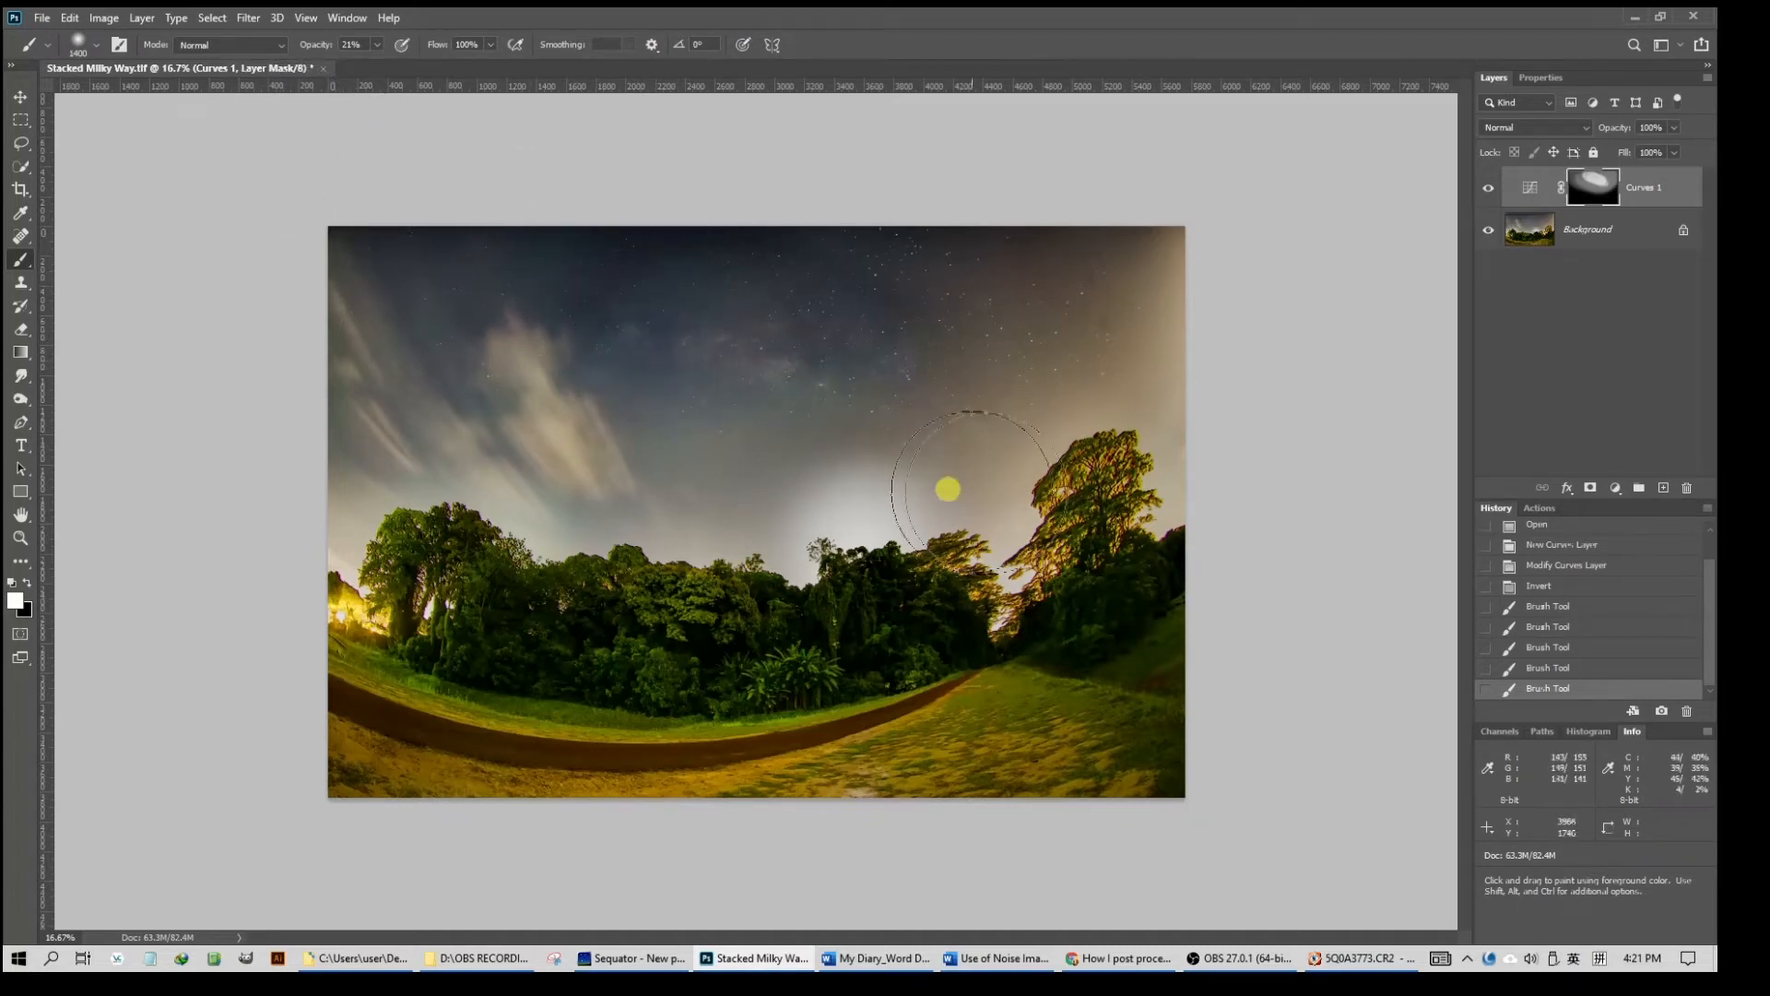
Bring 5Q0A3773.TIF from the Landscape folder in File Explorer into Photoshop, opening it through Camera Raw without adjustments
left_click(1659, 194)
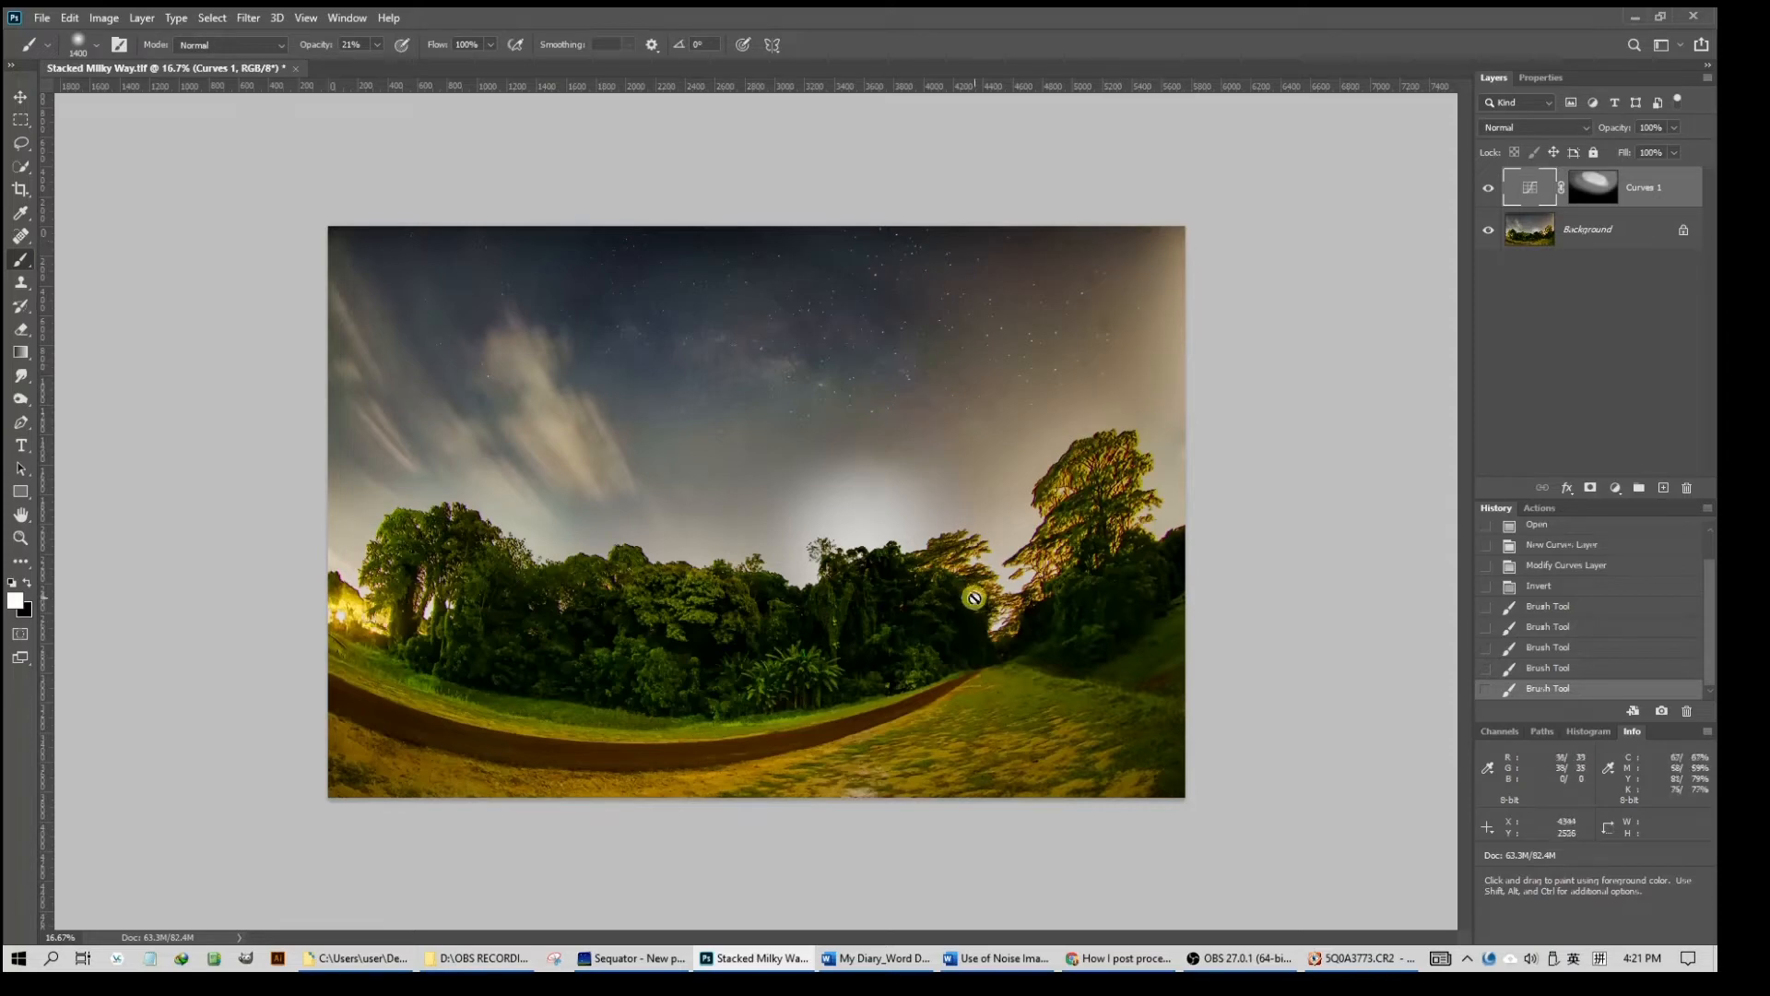
mouse_move(612, 977)
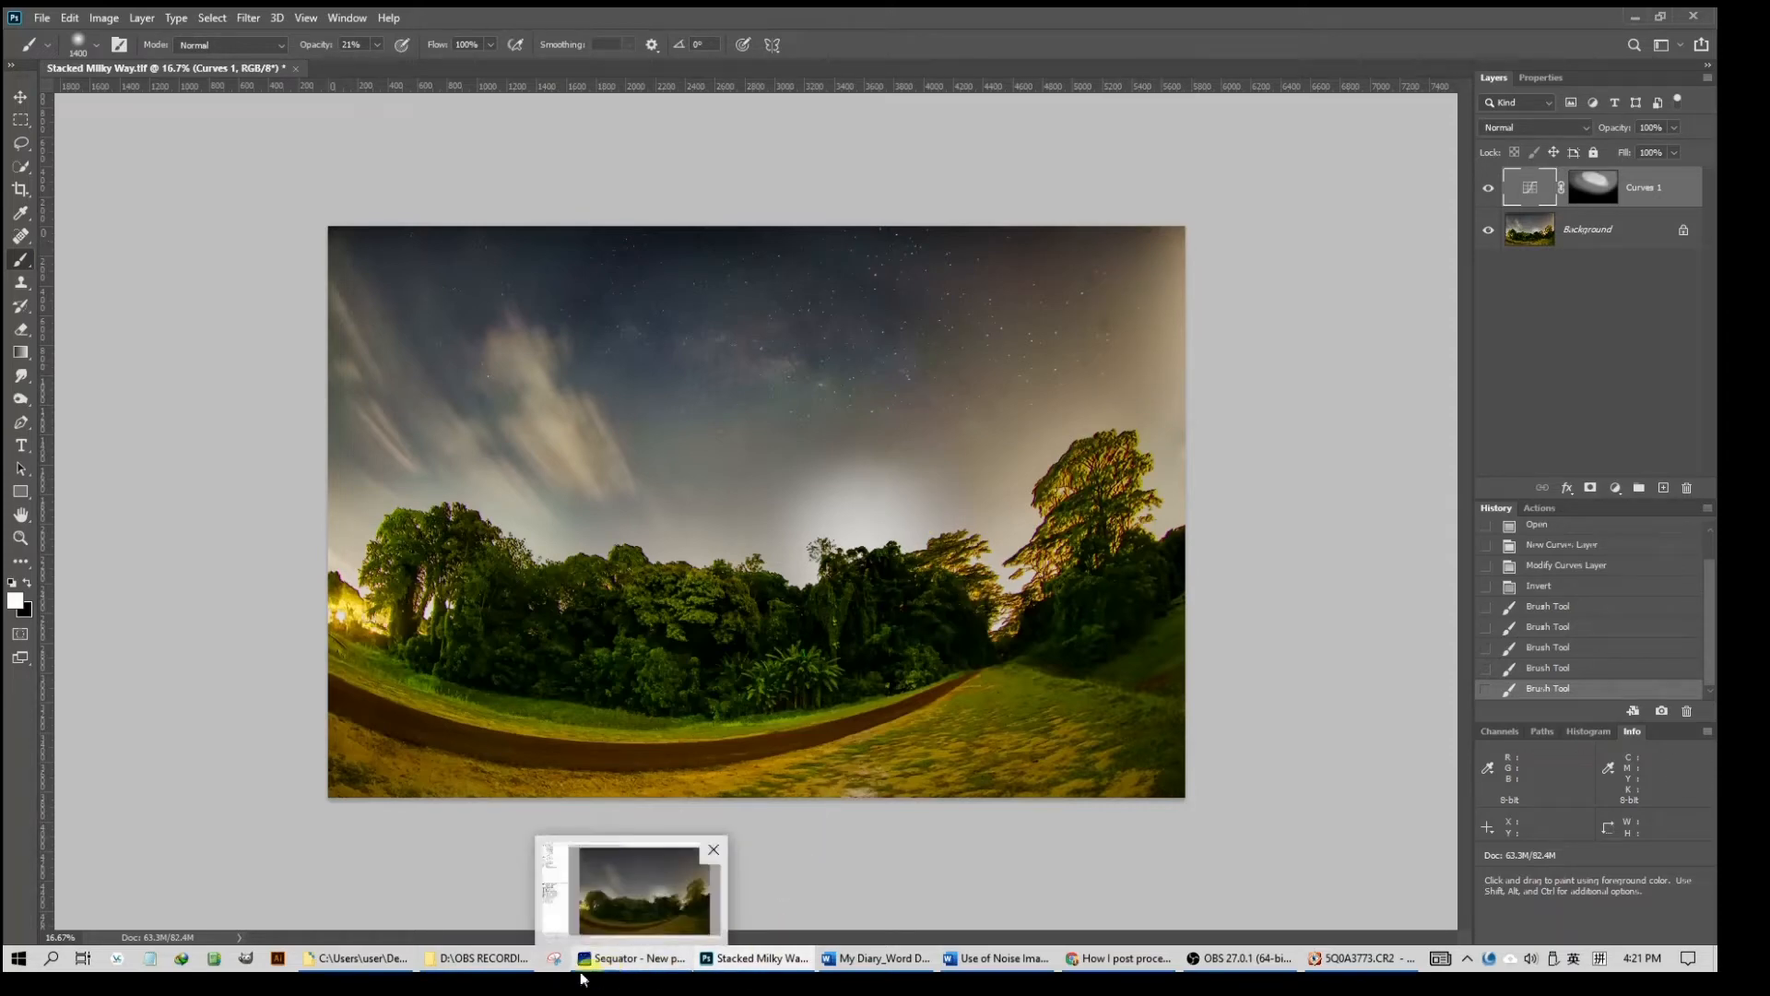
left_click(387, 975)
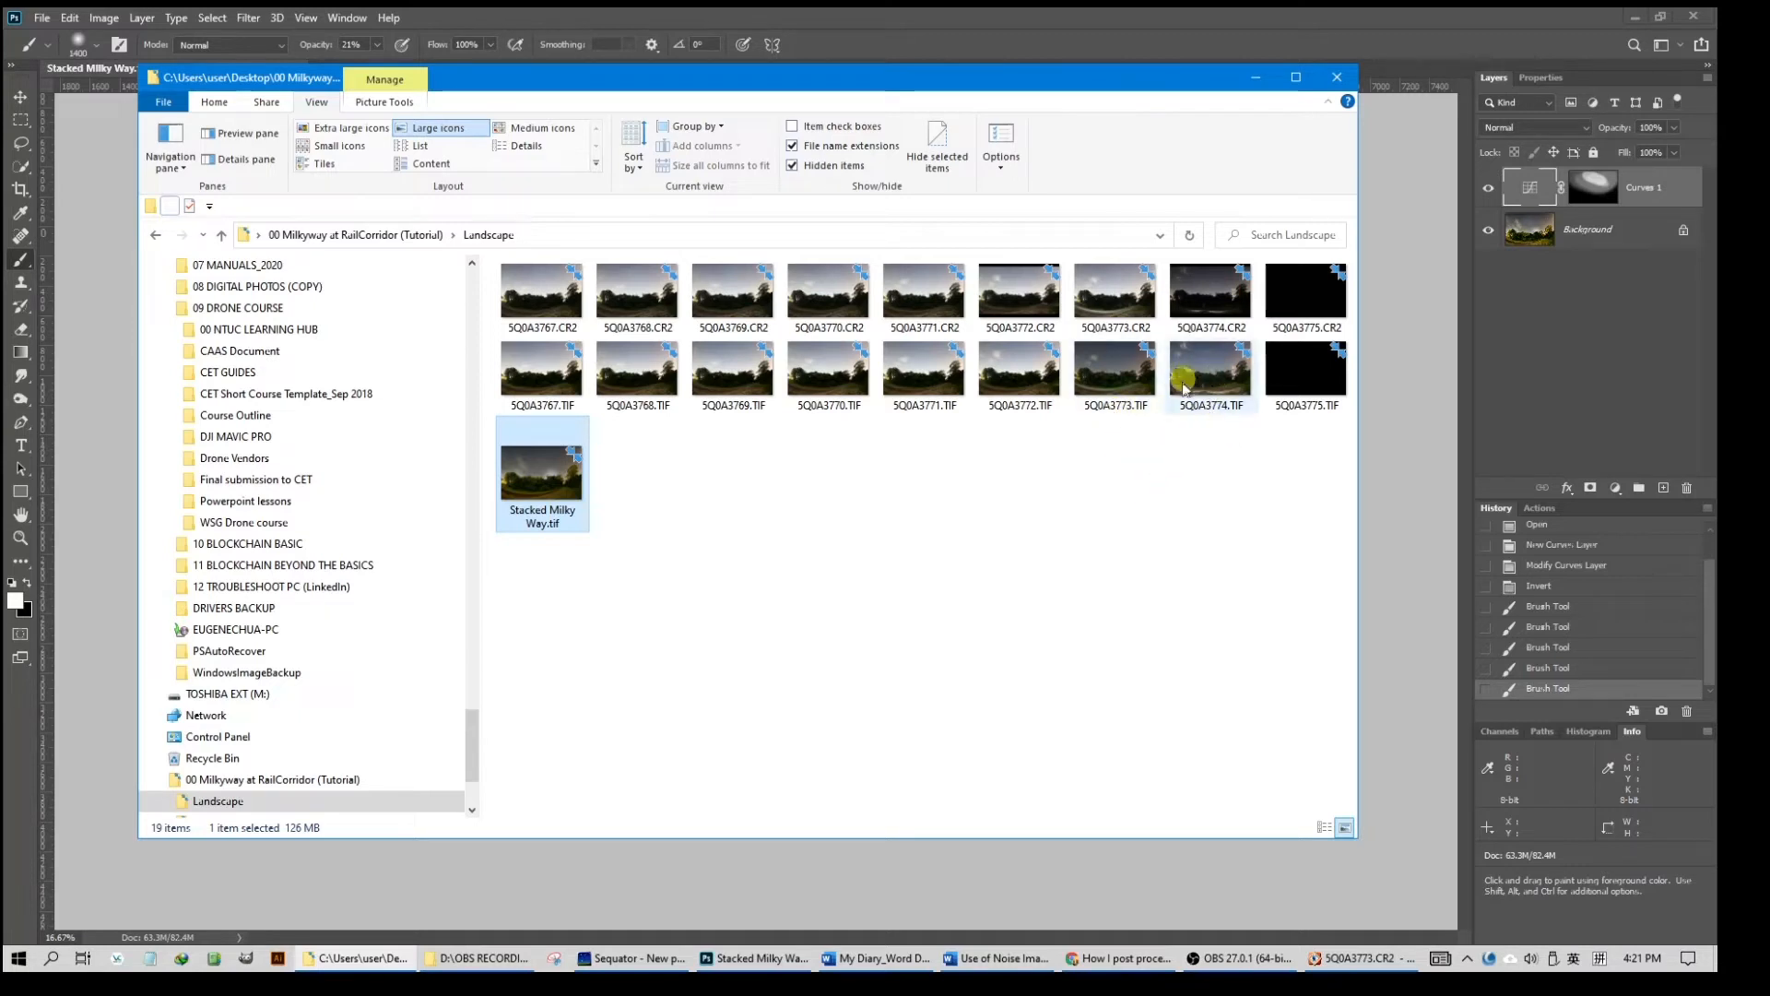
left_click(1115, 378)
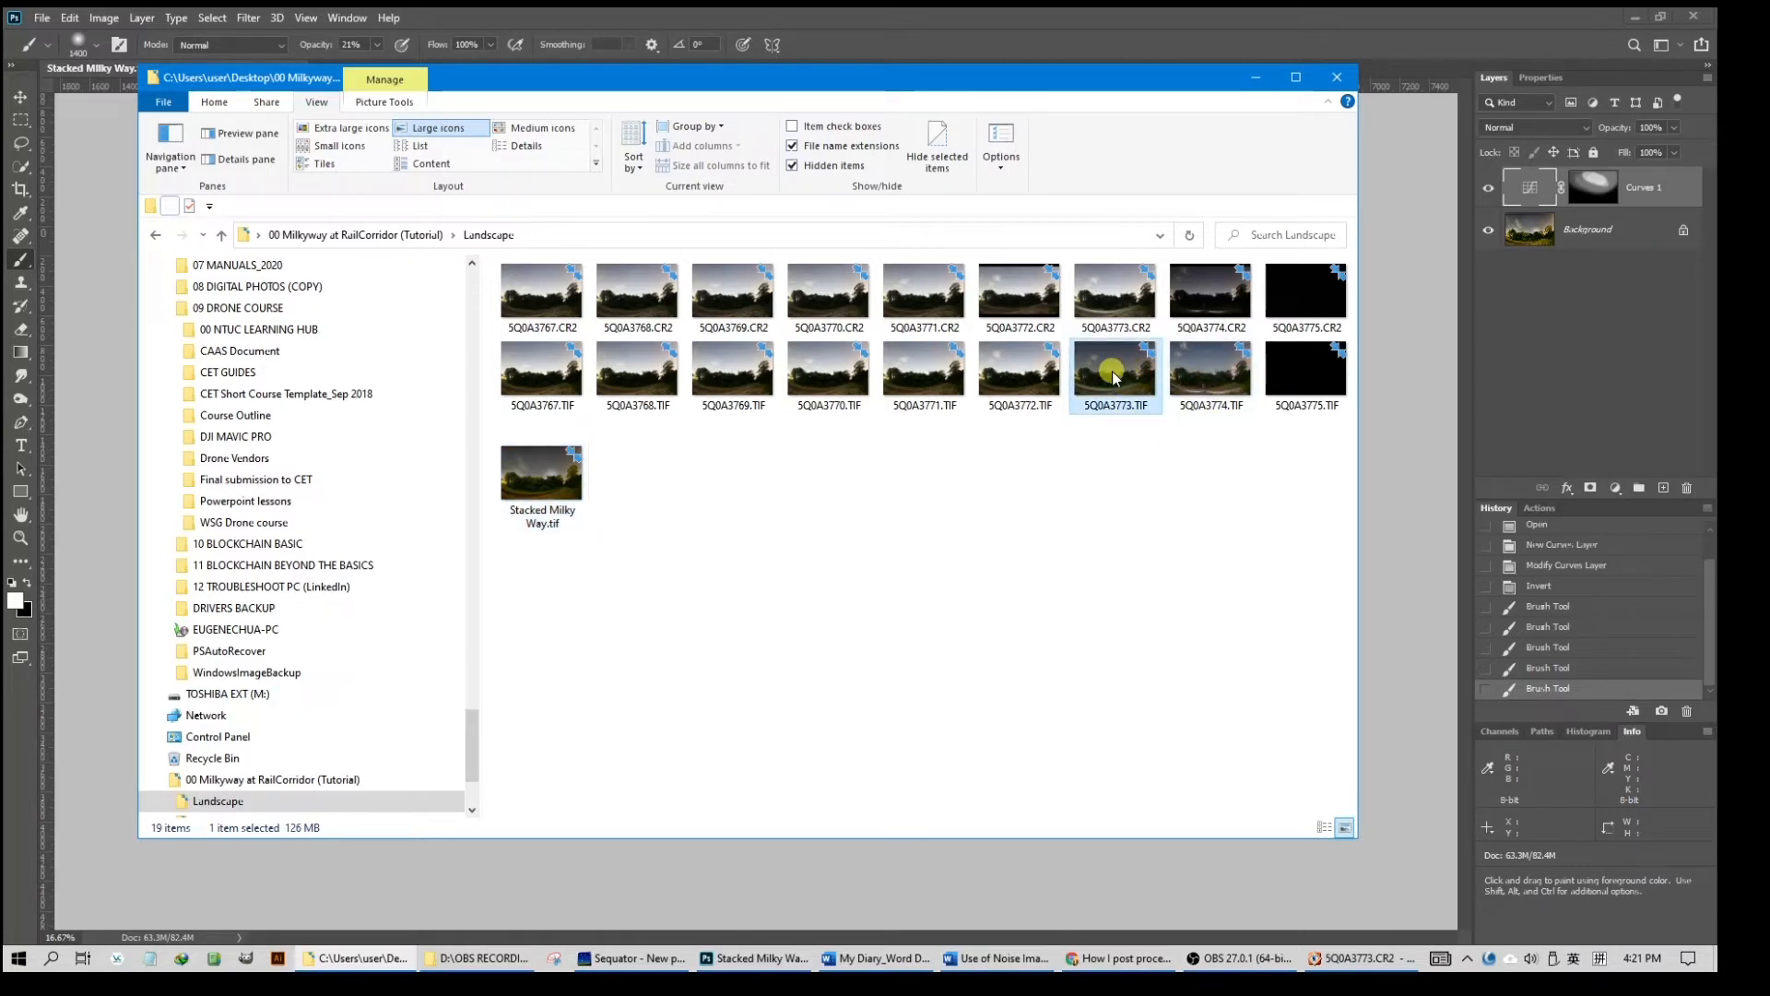
left_click_drag(1116, 378, 1113, 40)
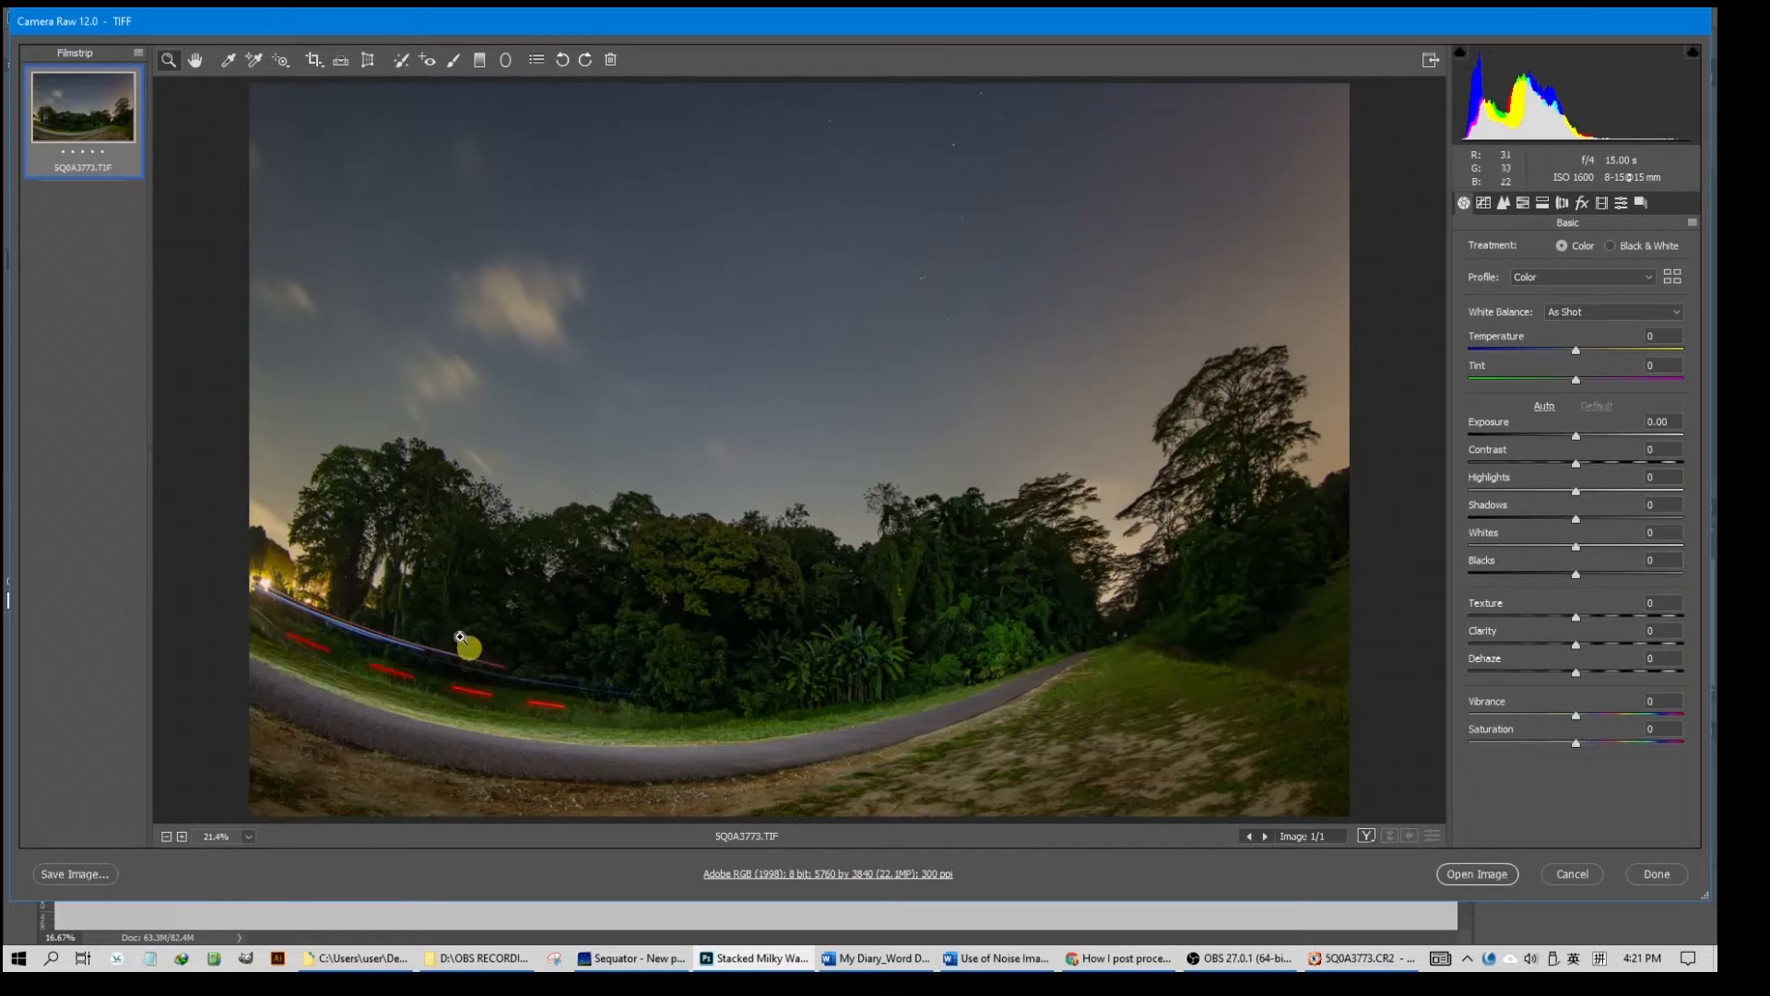
left_click(1478, 874)
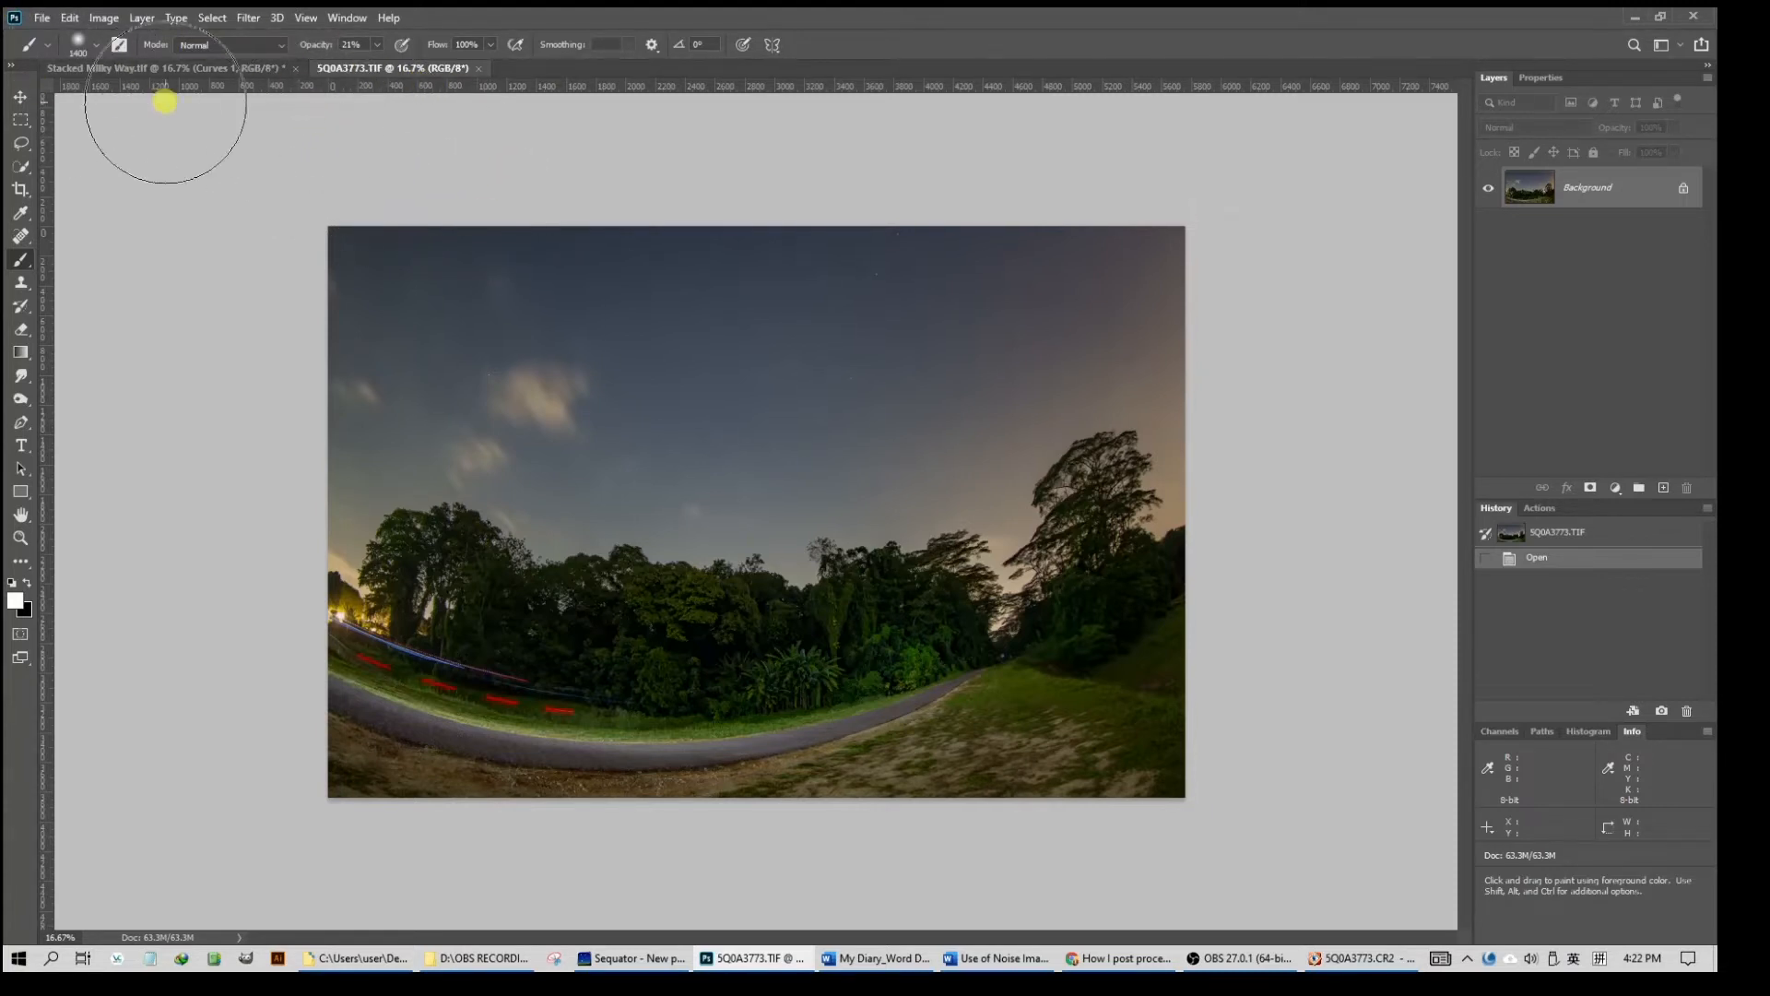
left_click(39, 19)
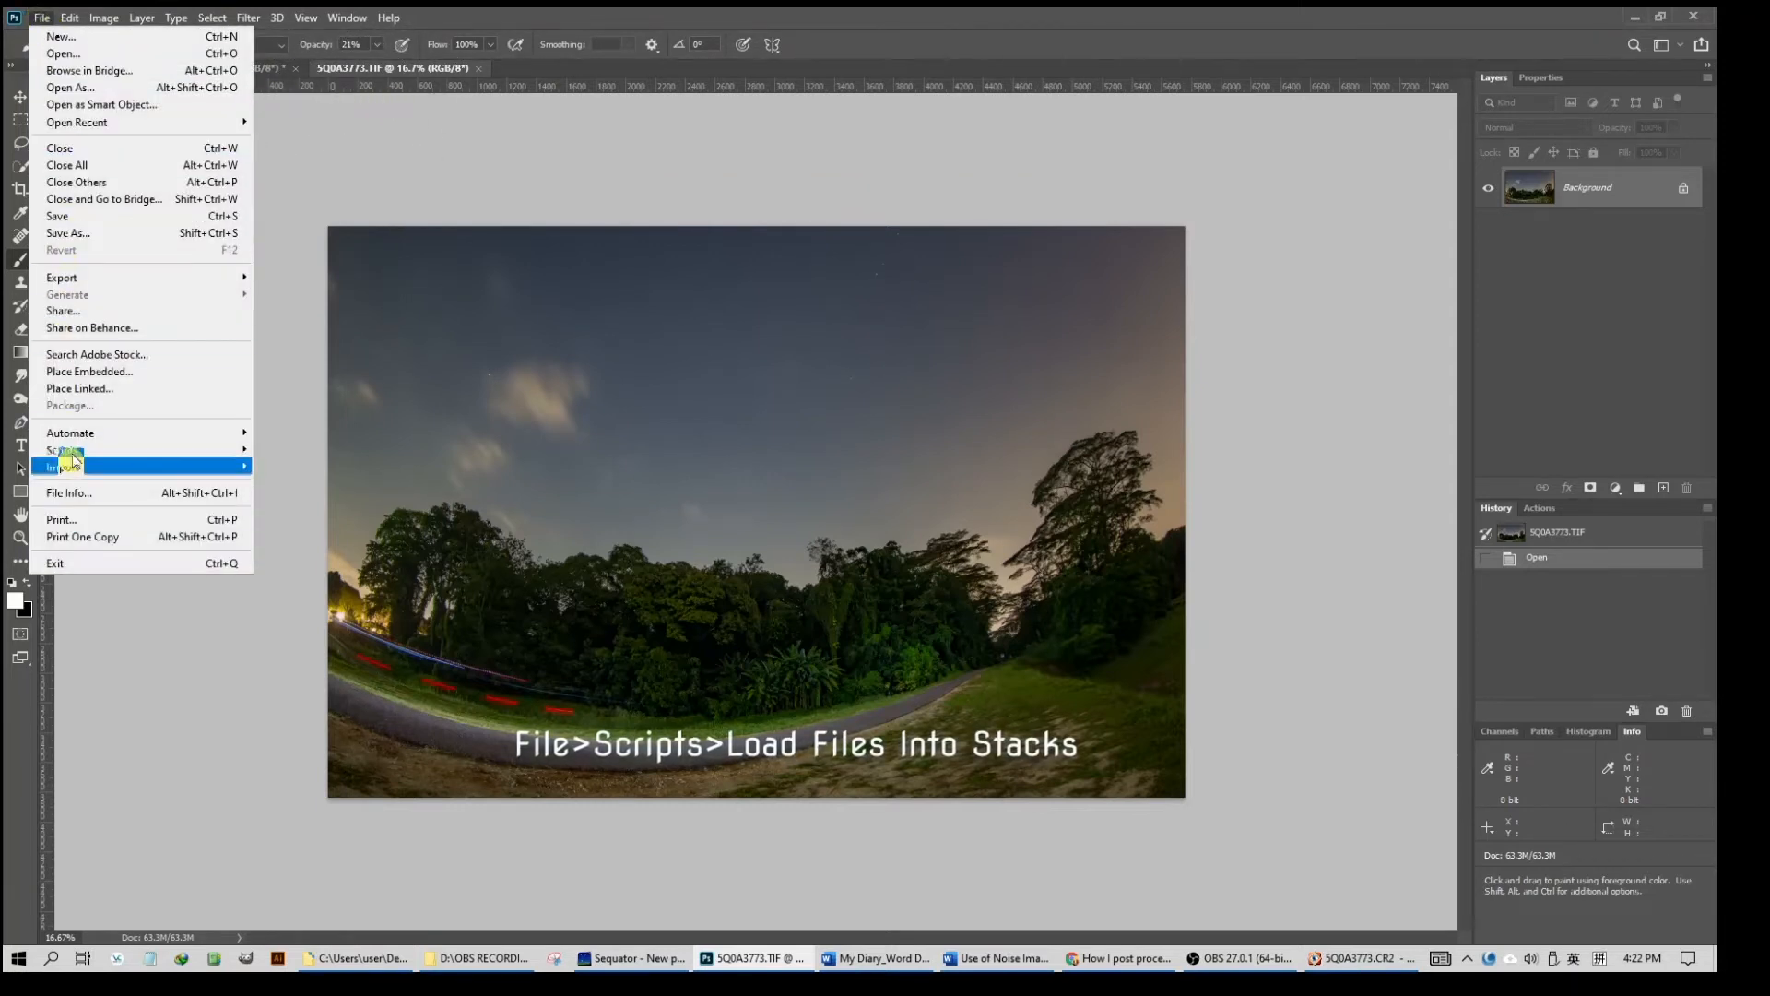
mouse_move(64, 451)
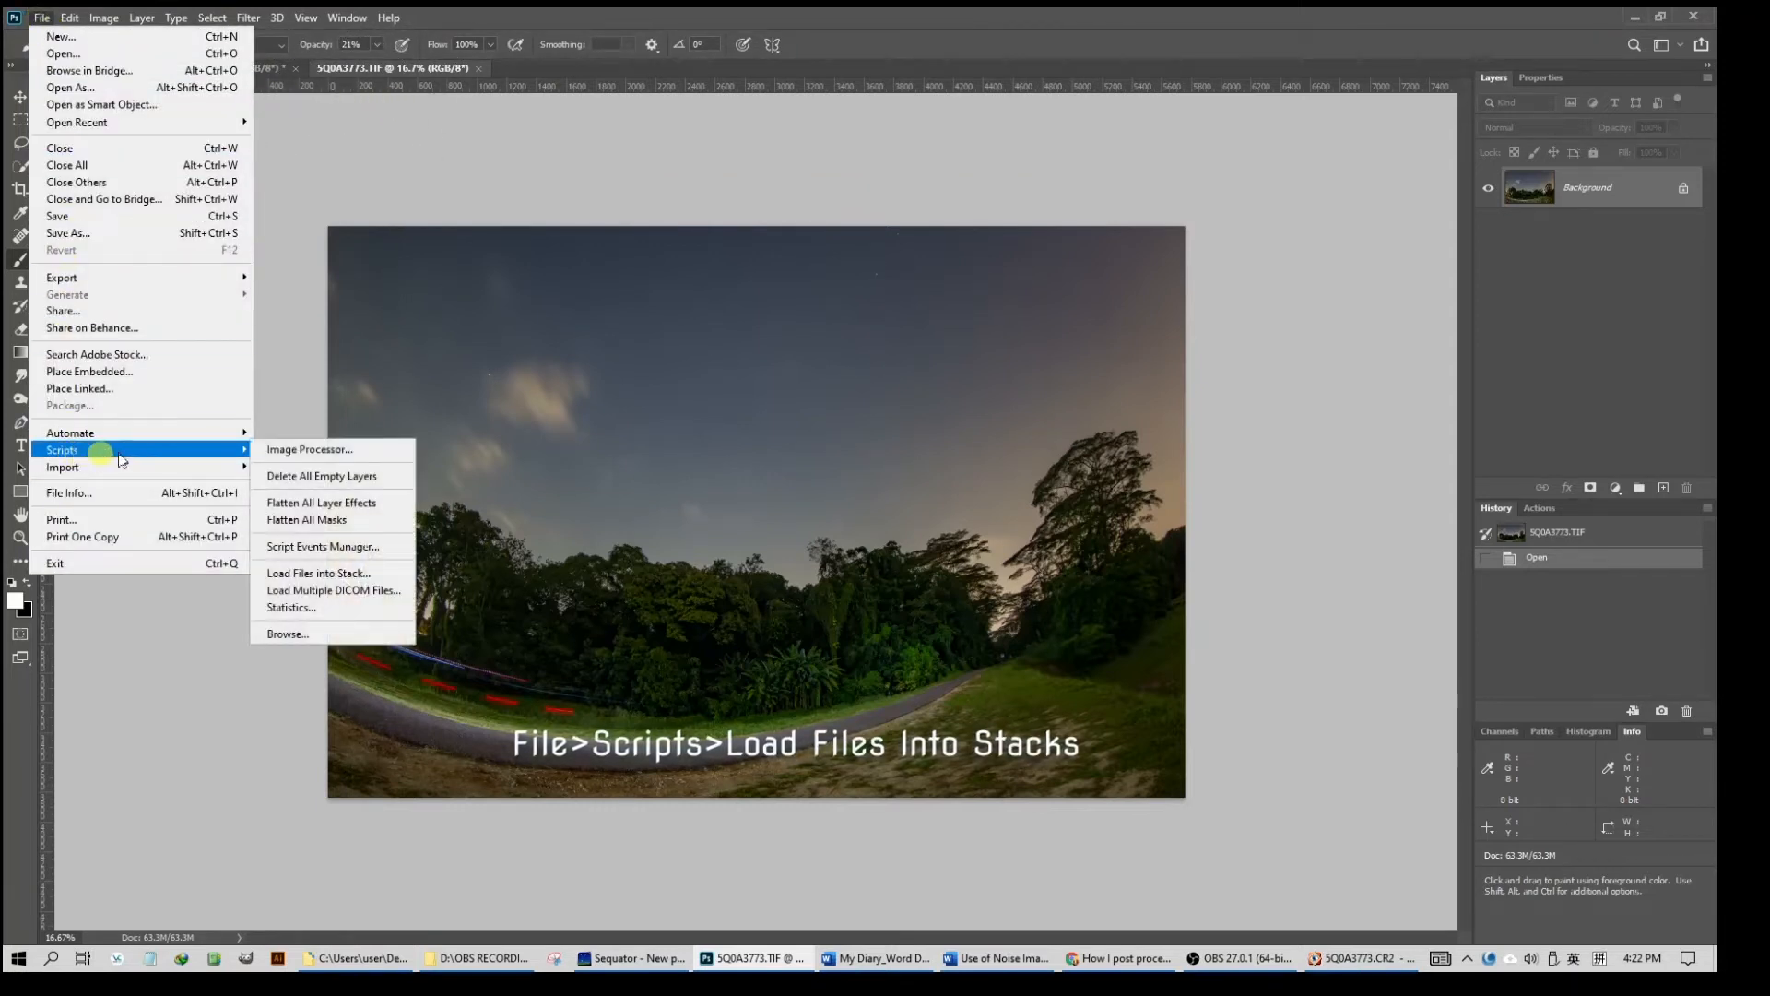
left_click(346, 575)
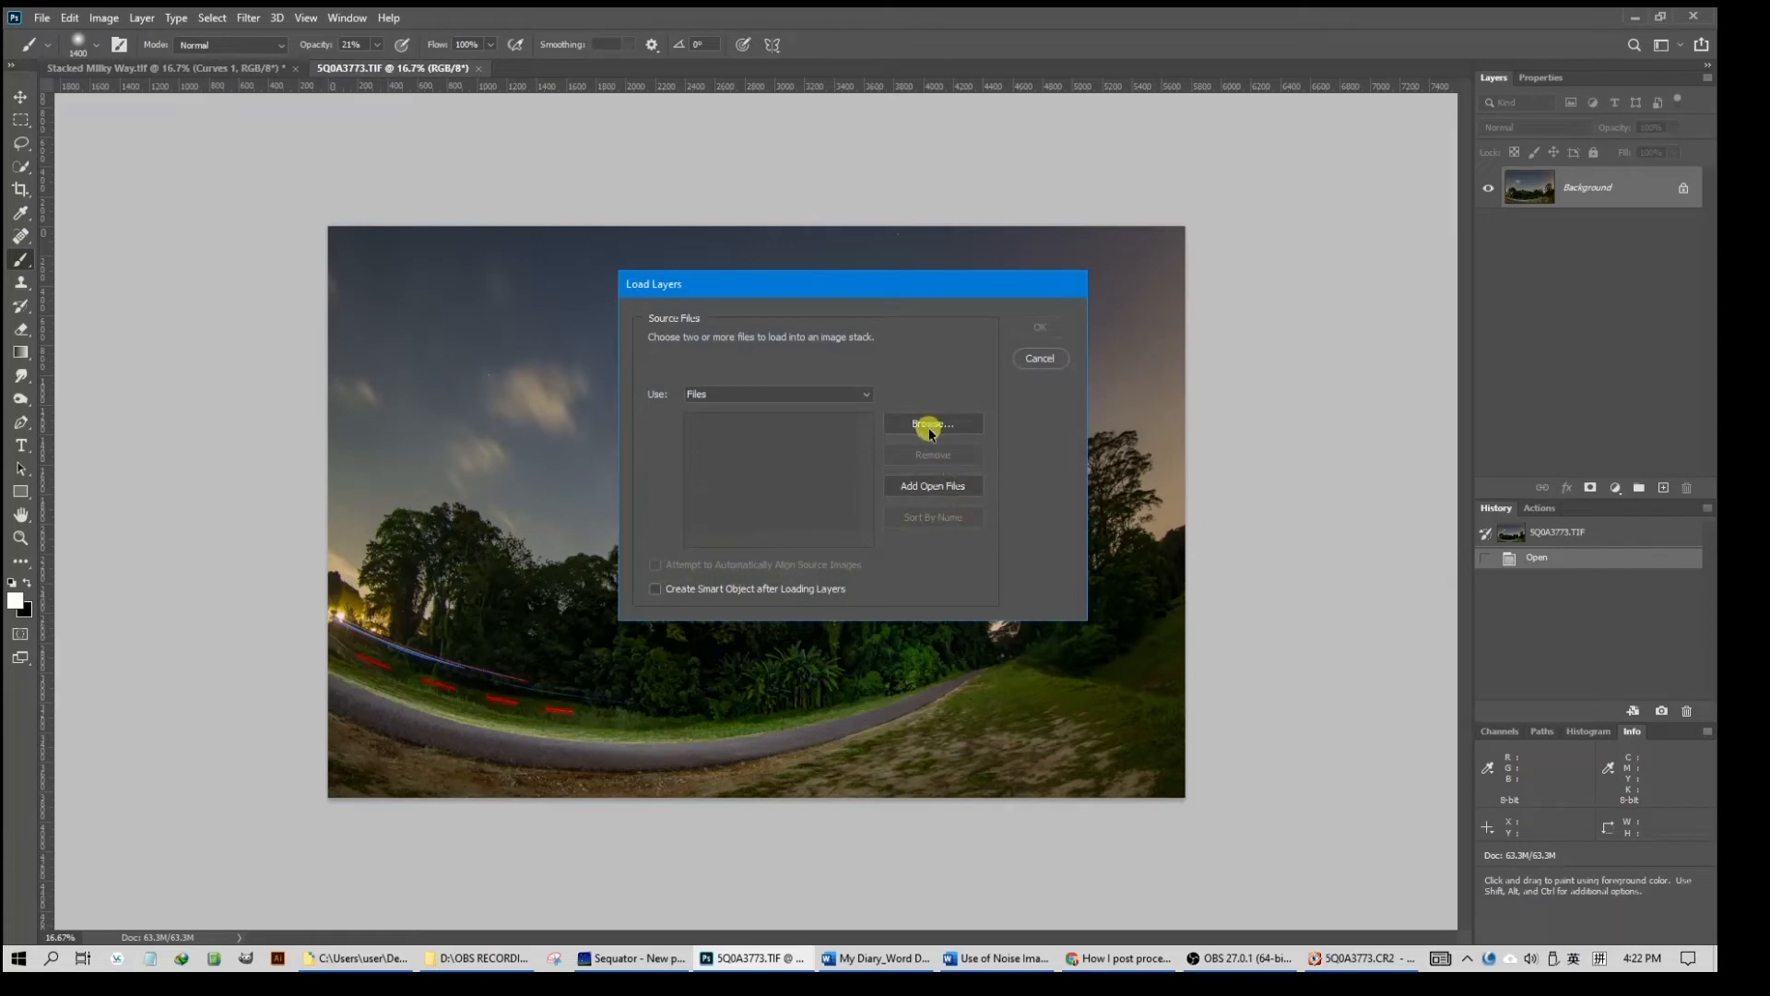
left_click(933, 489)
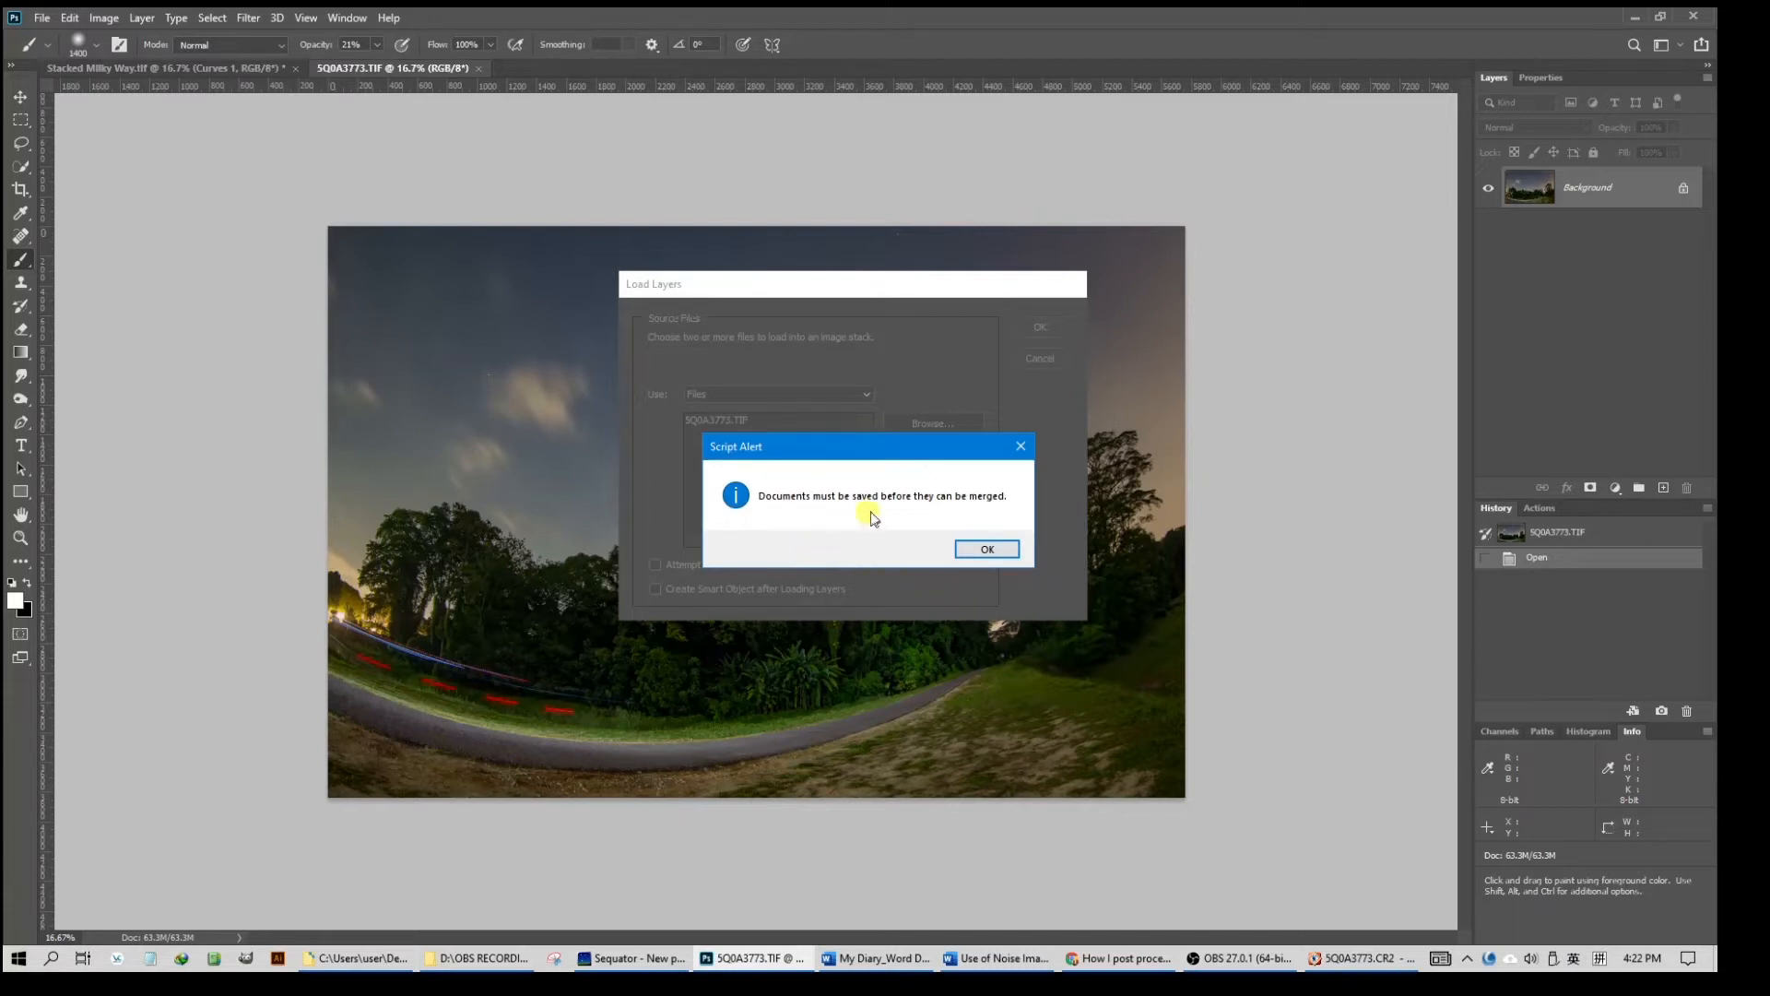
left_click(985, 551)
left_click(1038, 360)
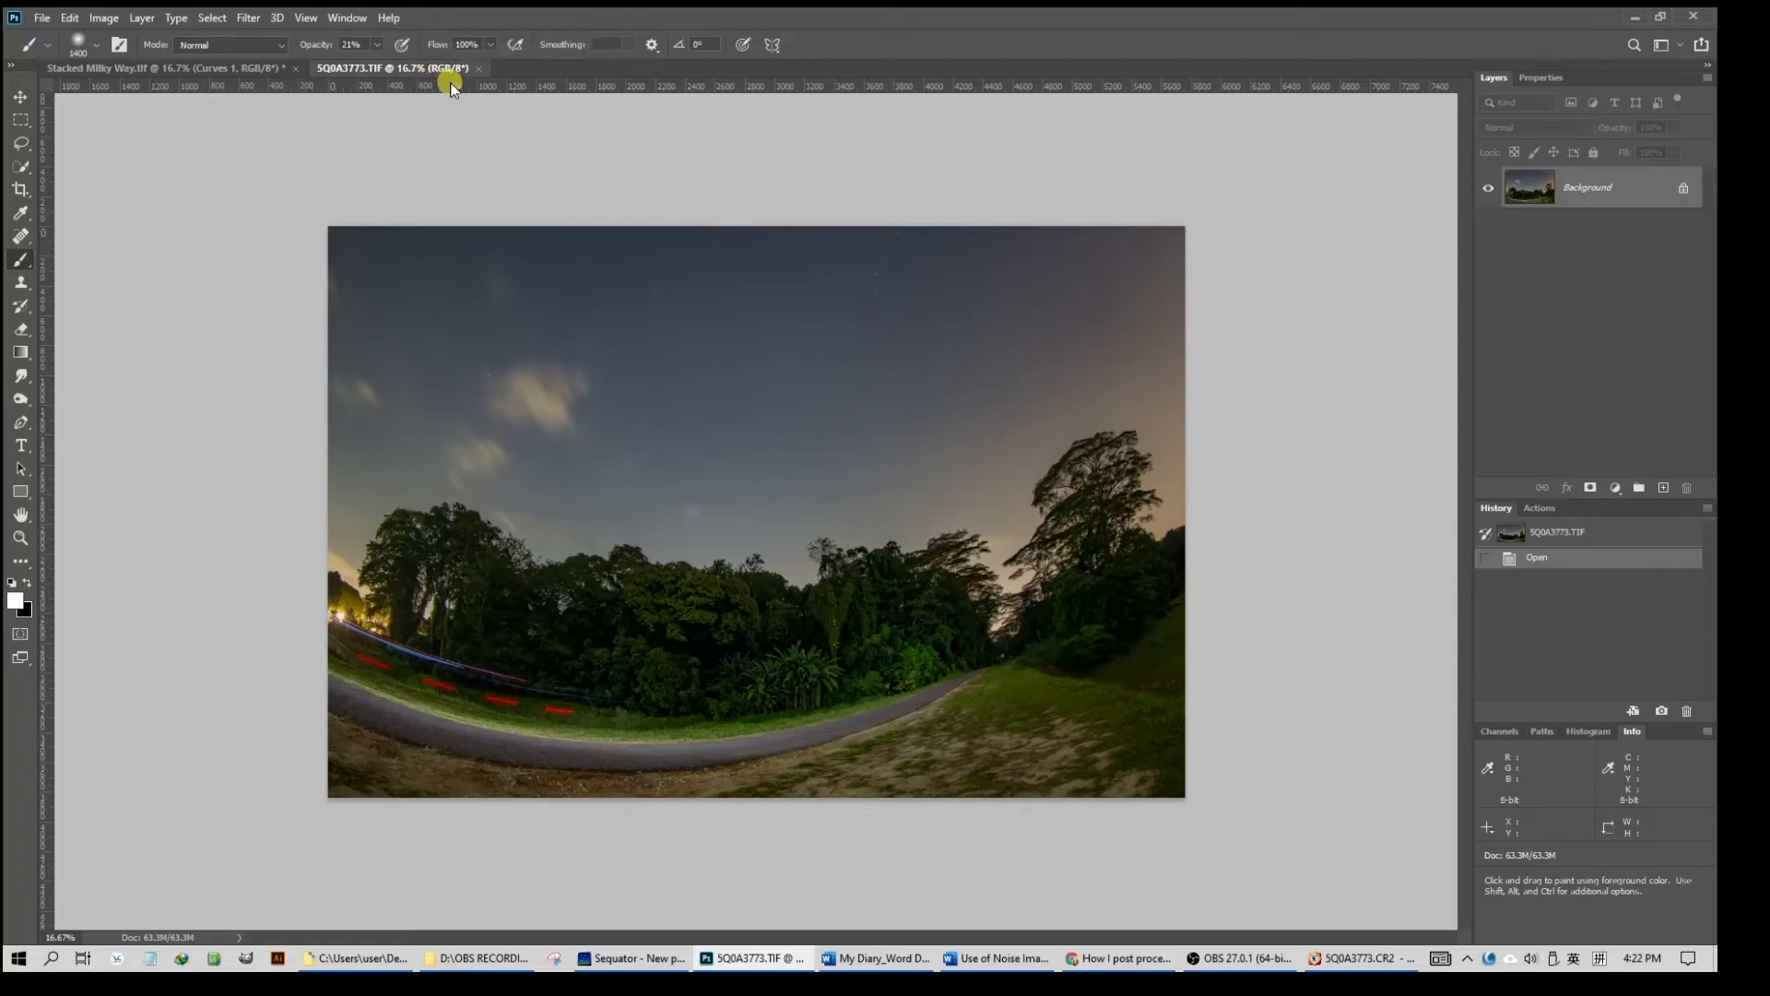
Save the single exposure as 5Q0A3773.TIF with LZW compression, replacing the existing file in the Landscape folder
left_click(37, 20)
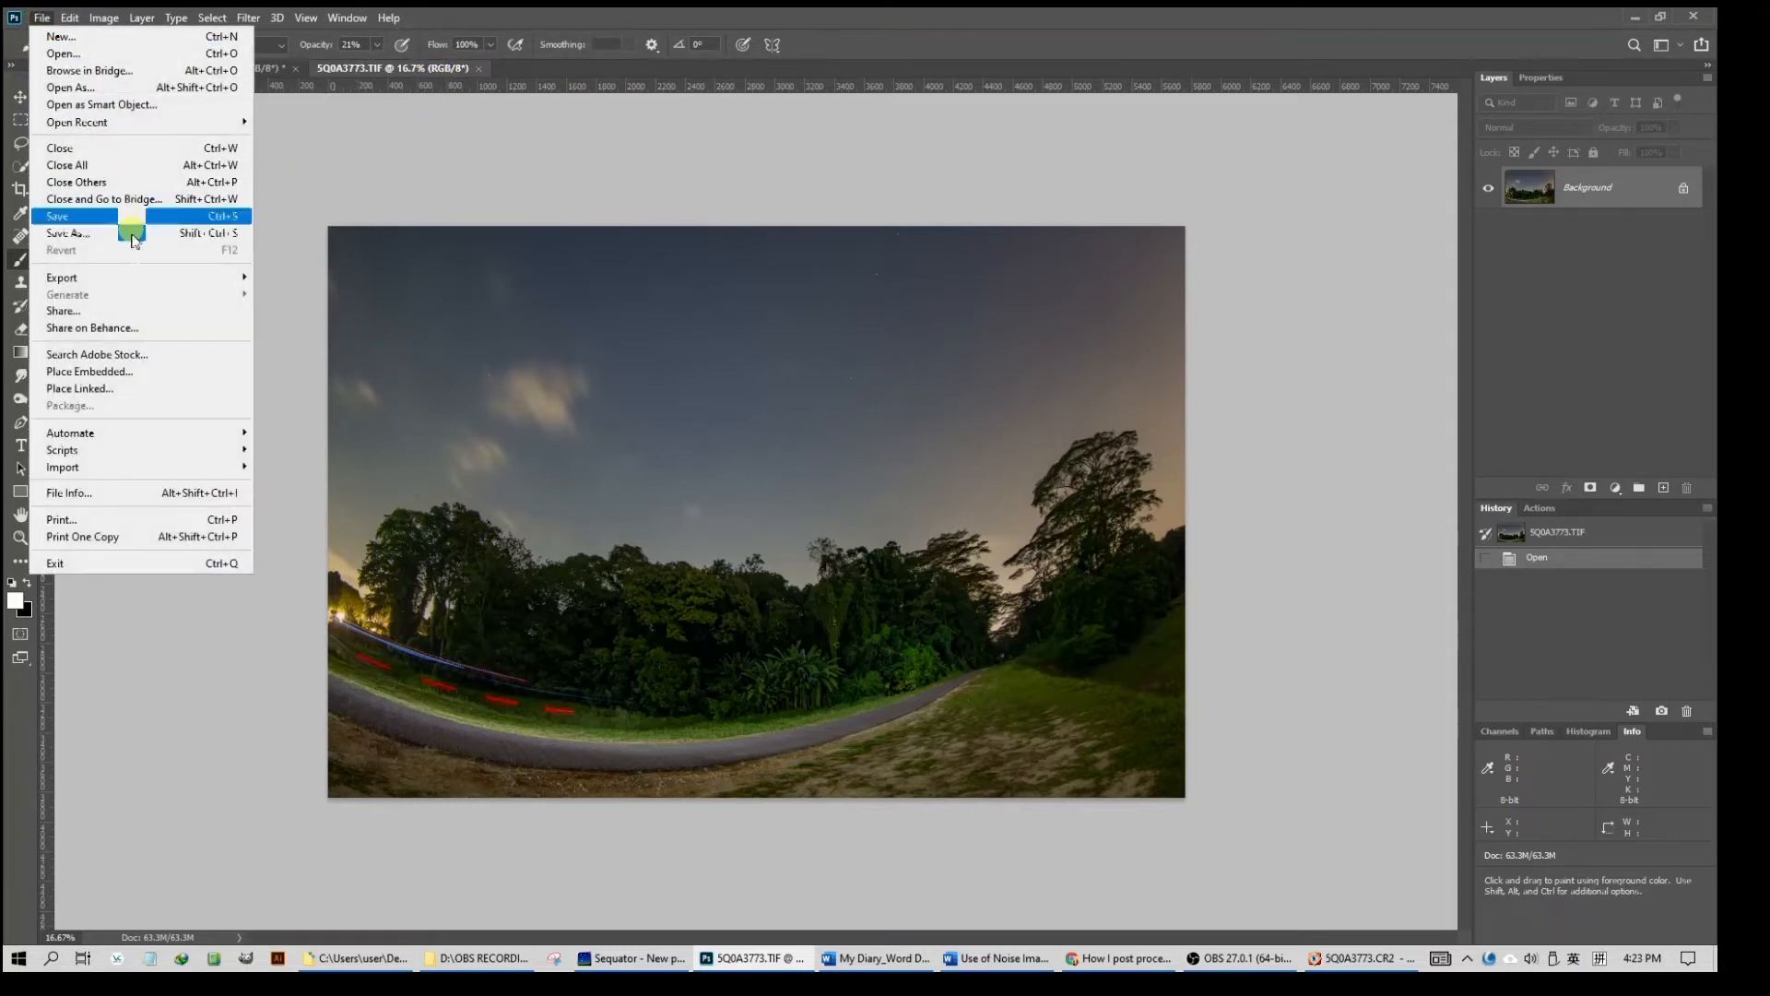
left_click(100, 236)
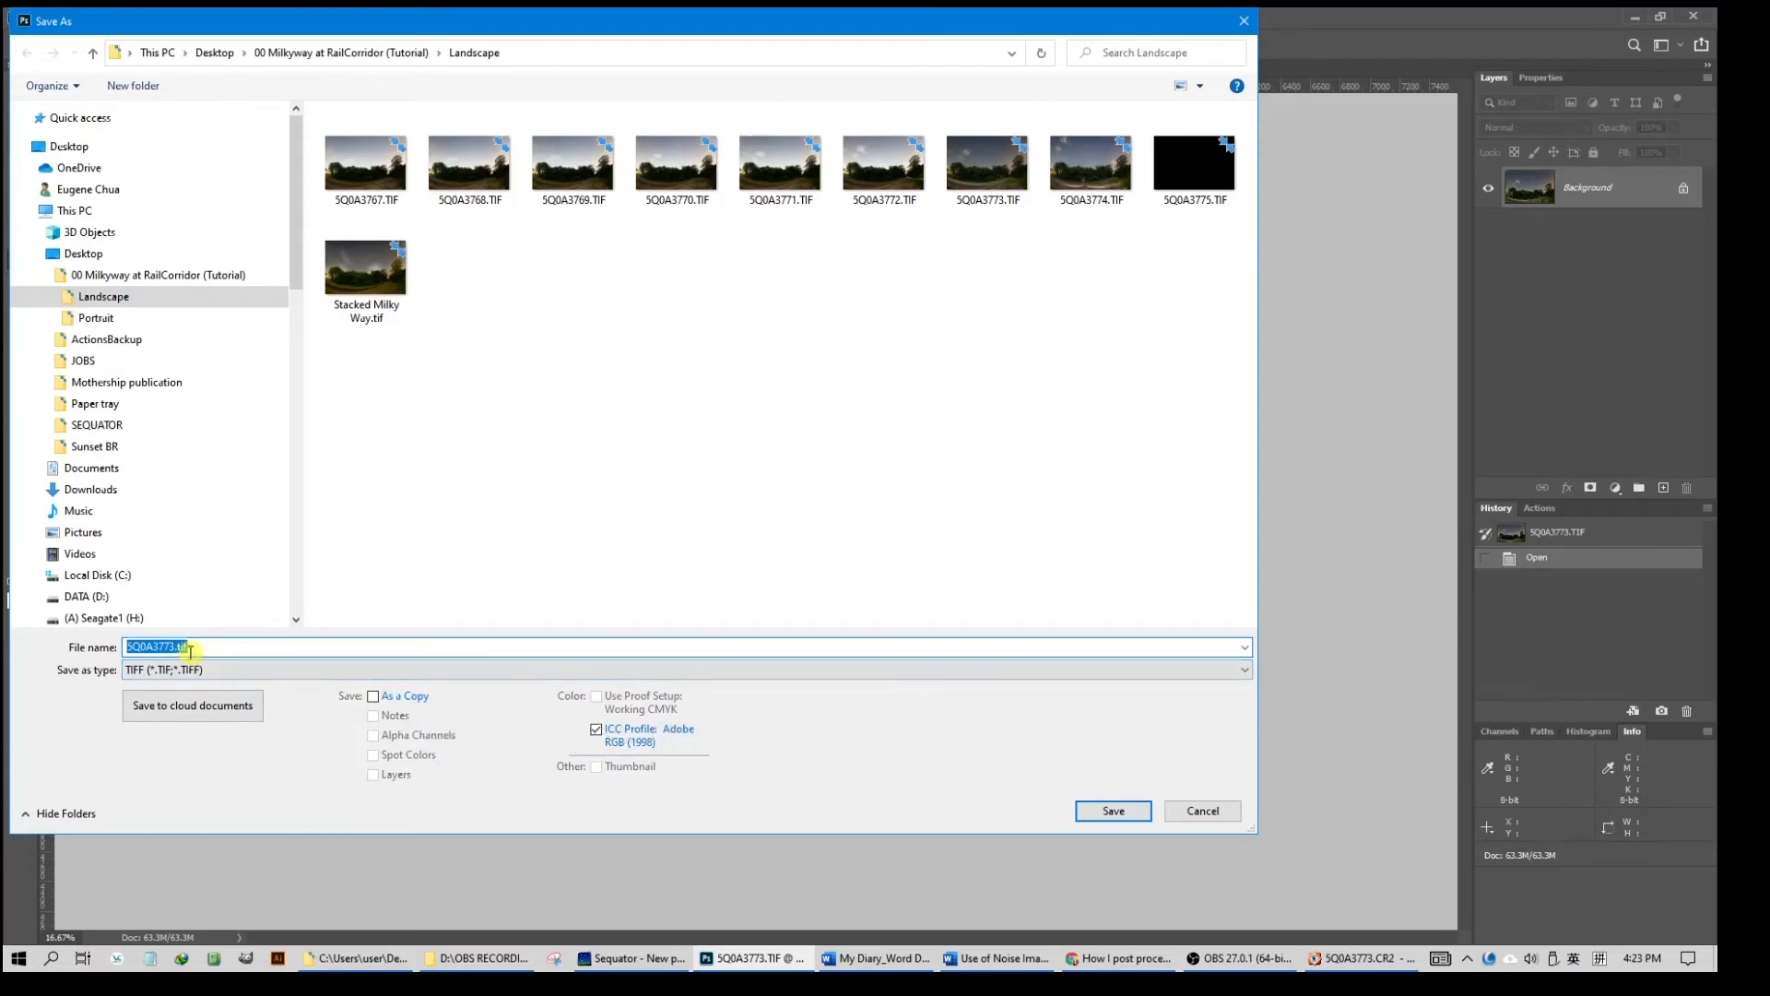
left_click(1115, 811)
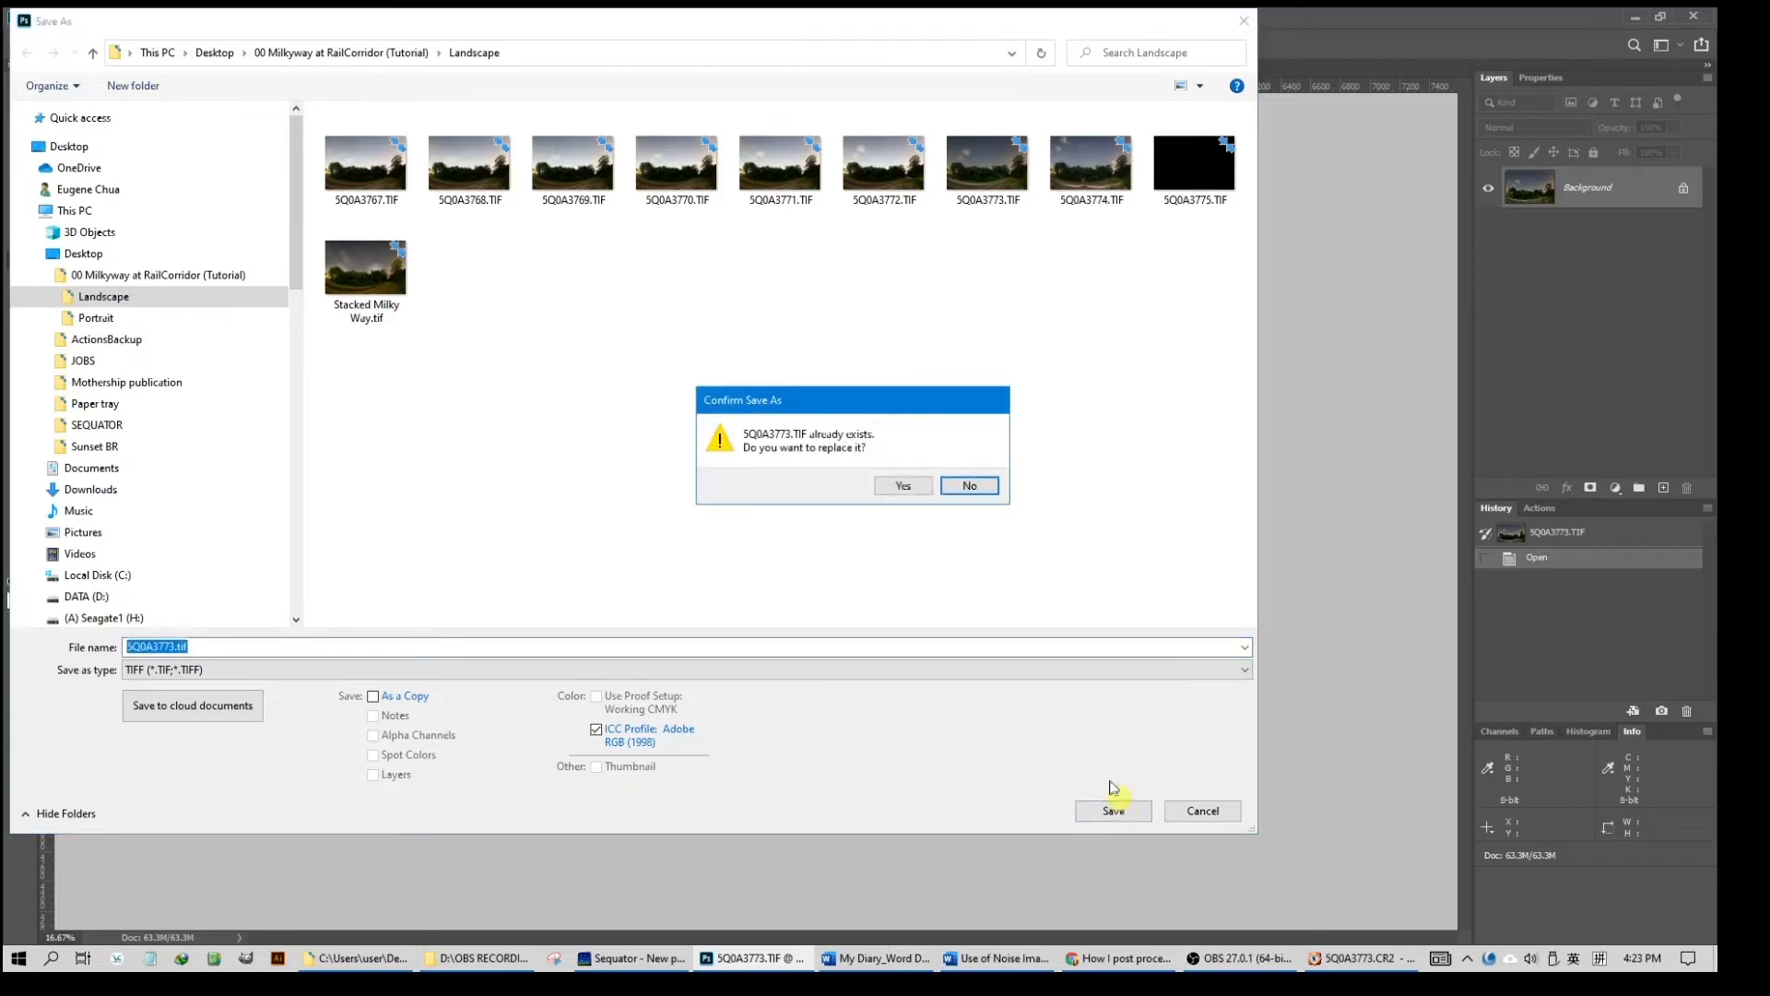
left_click(904, 485)
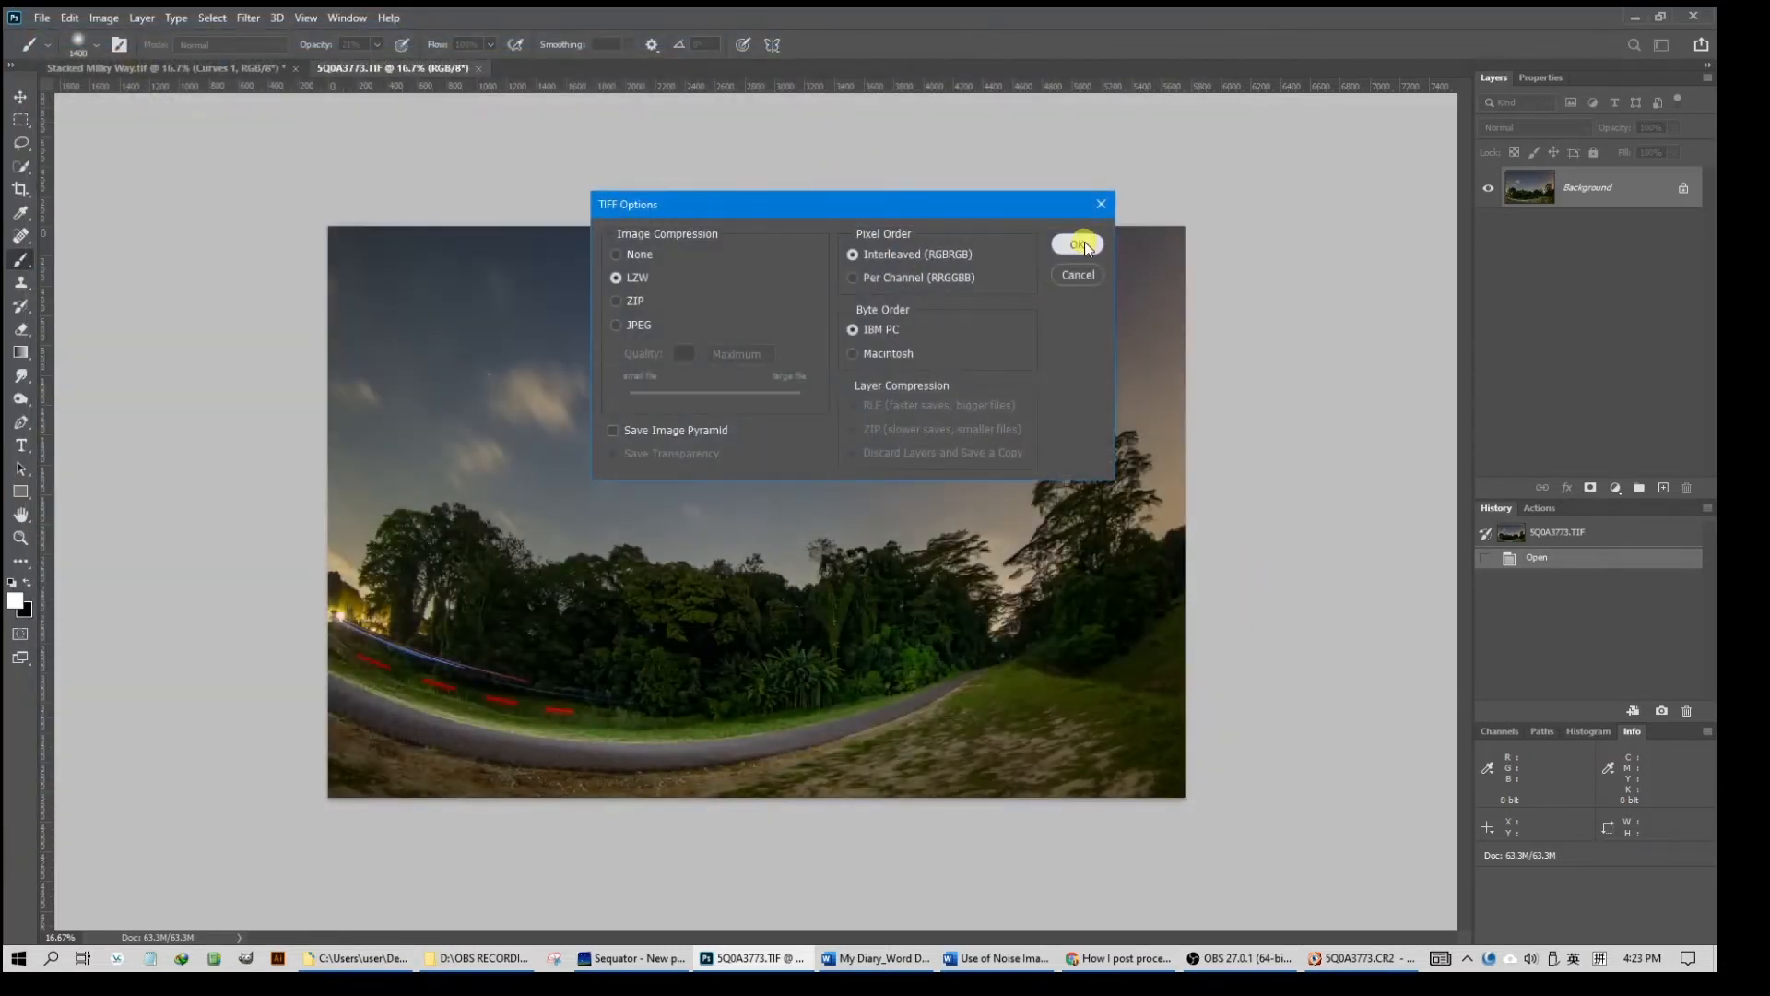
left_click(1084, 244)
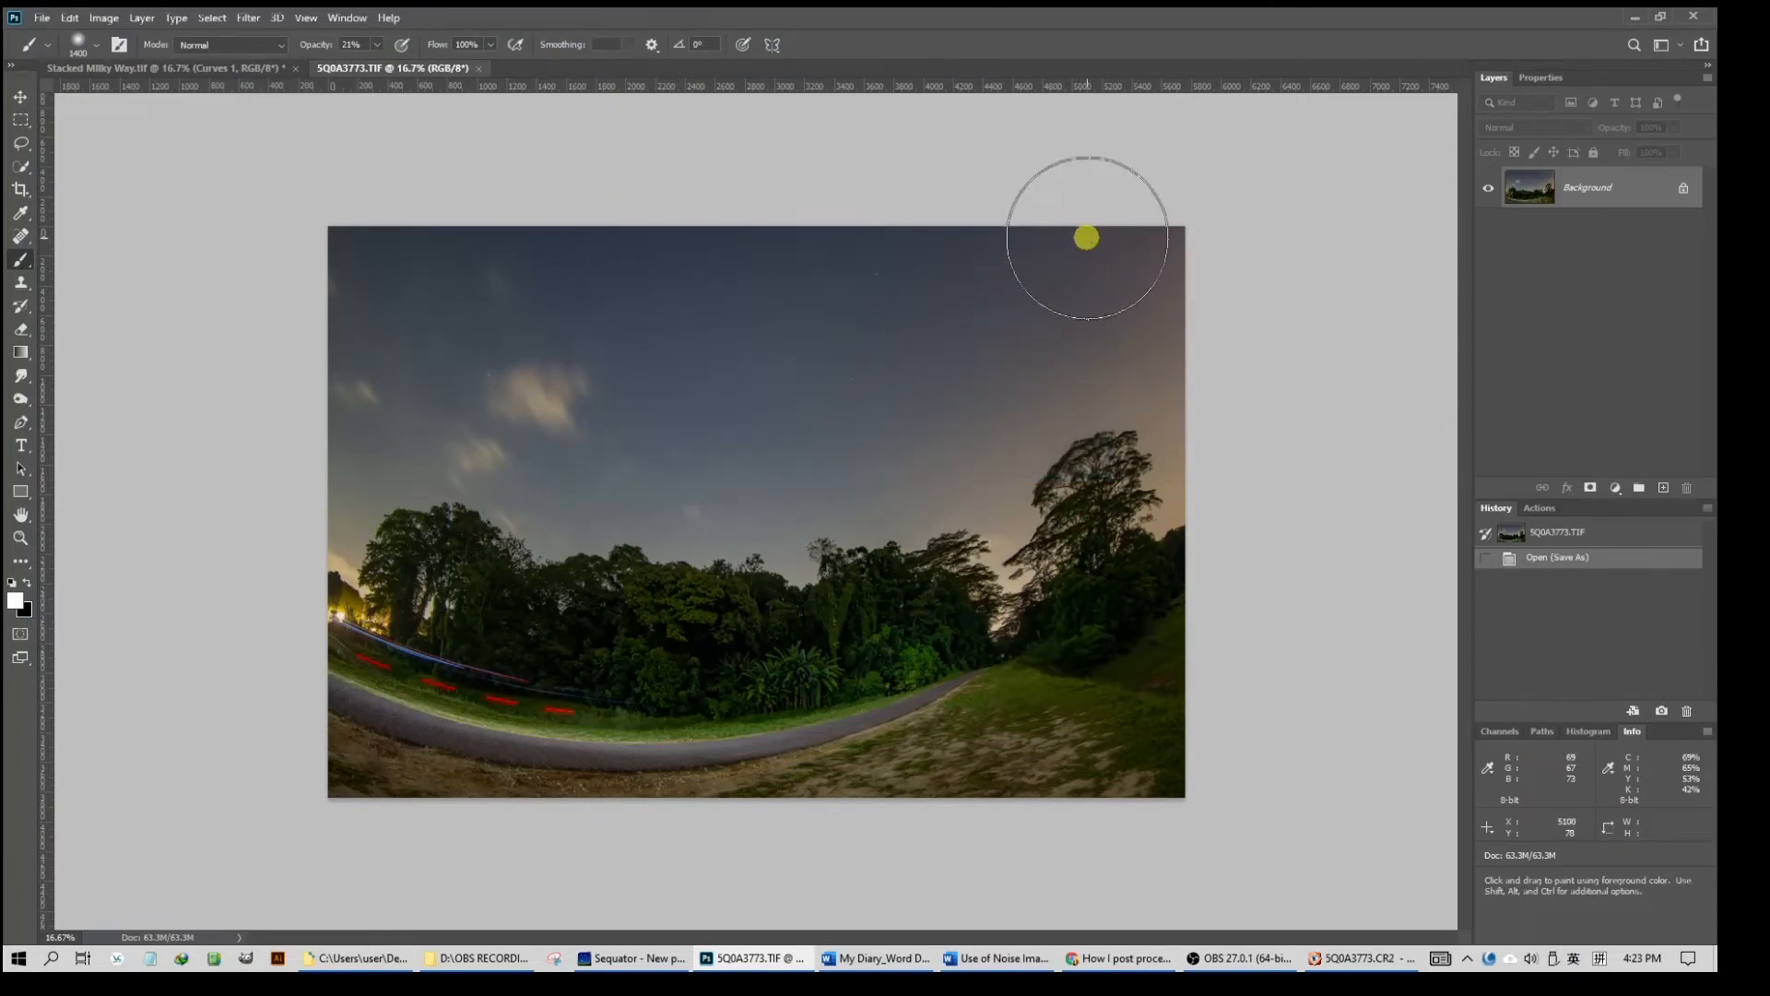
Save the stacked image with its layers as Stacked Milky Way1.tif, using LZW image compression and RLE layer compression
left_click(159, 73)
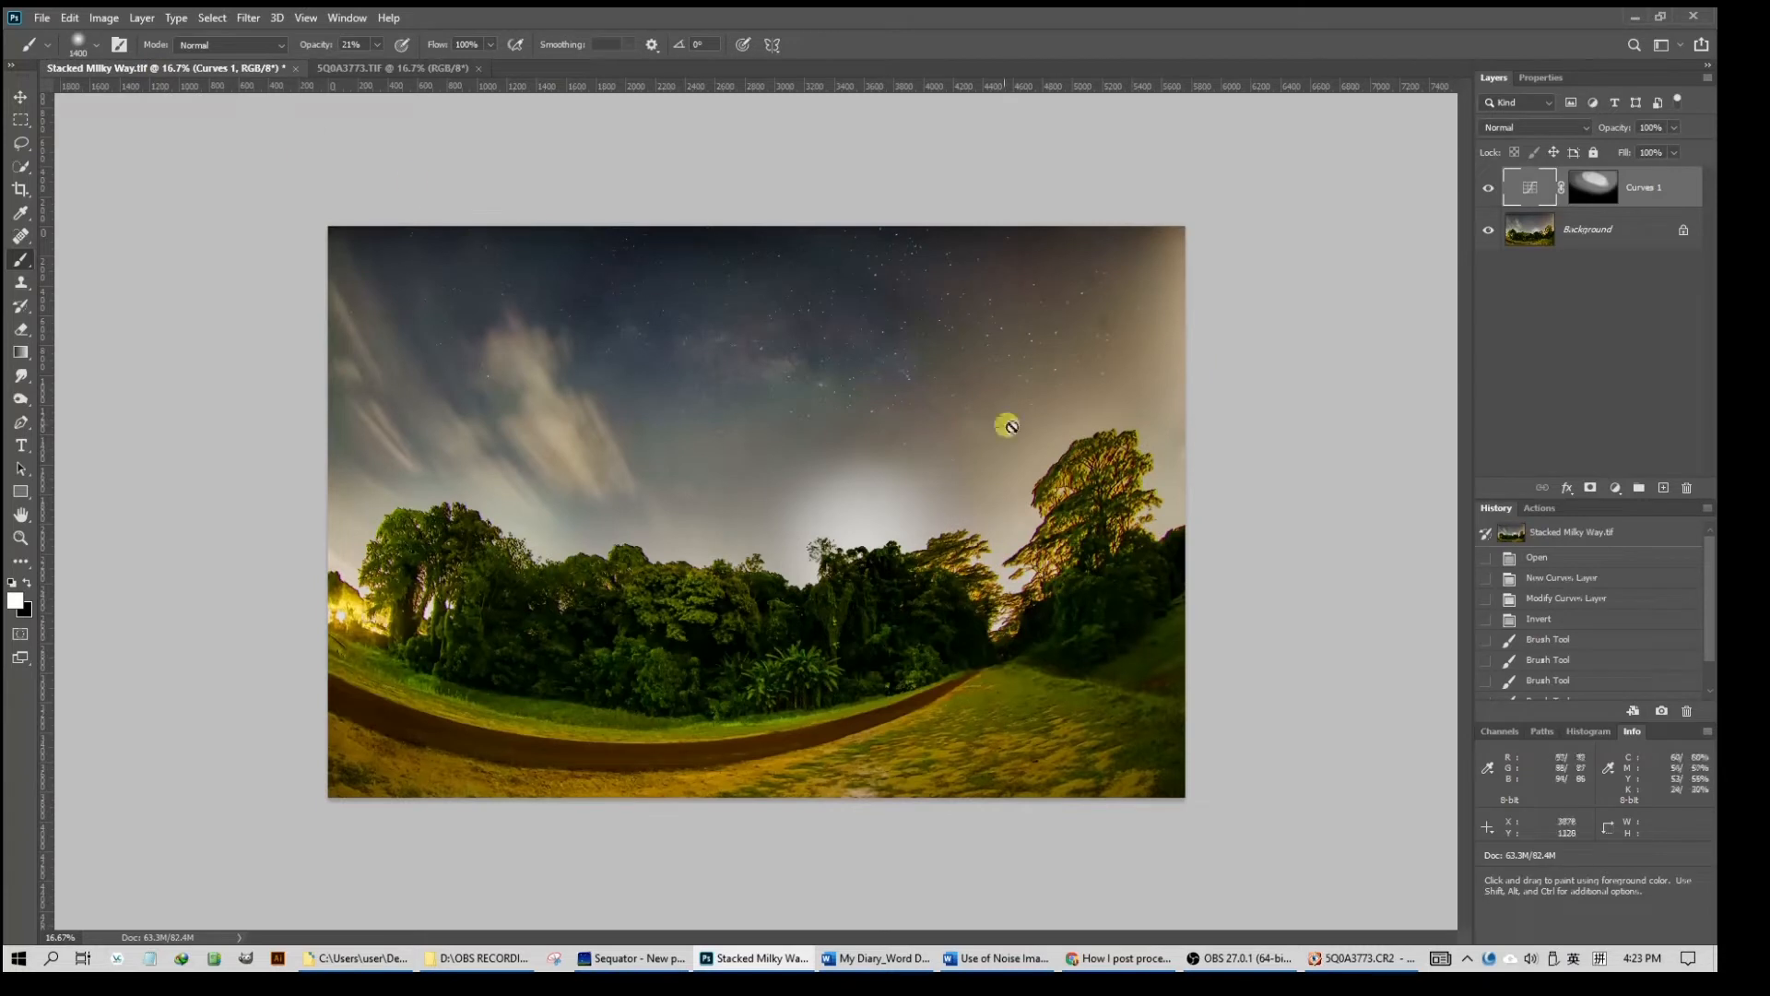
left_click(43, 17)
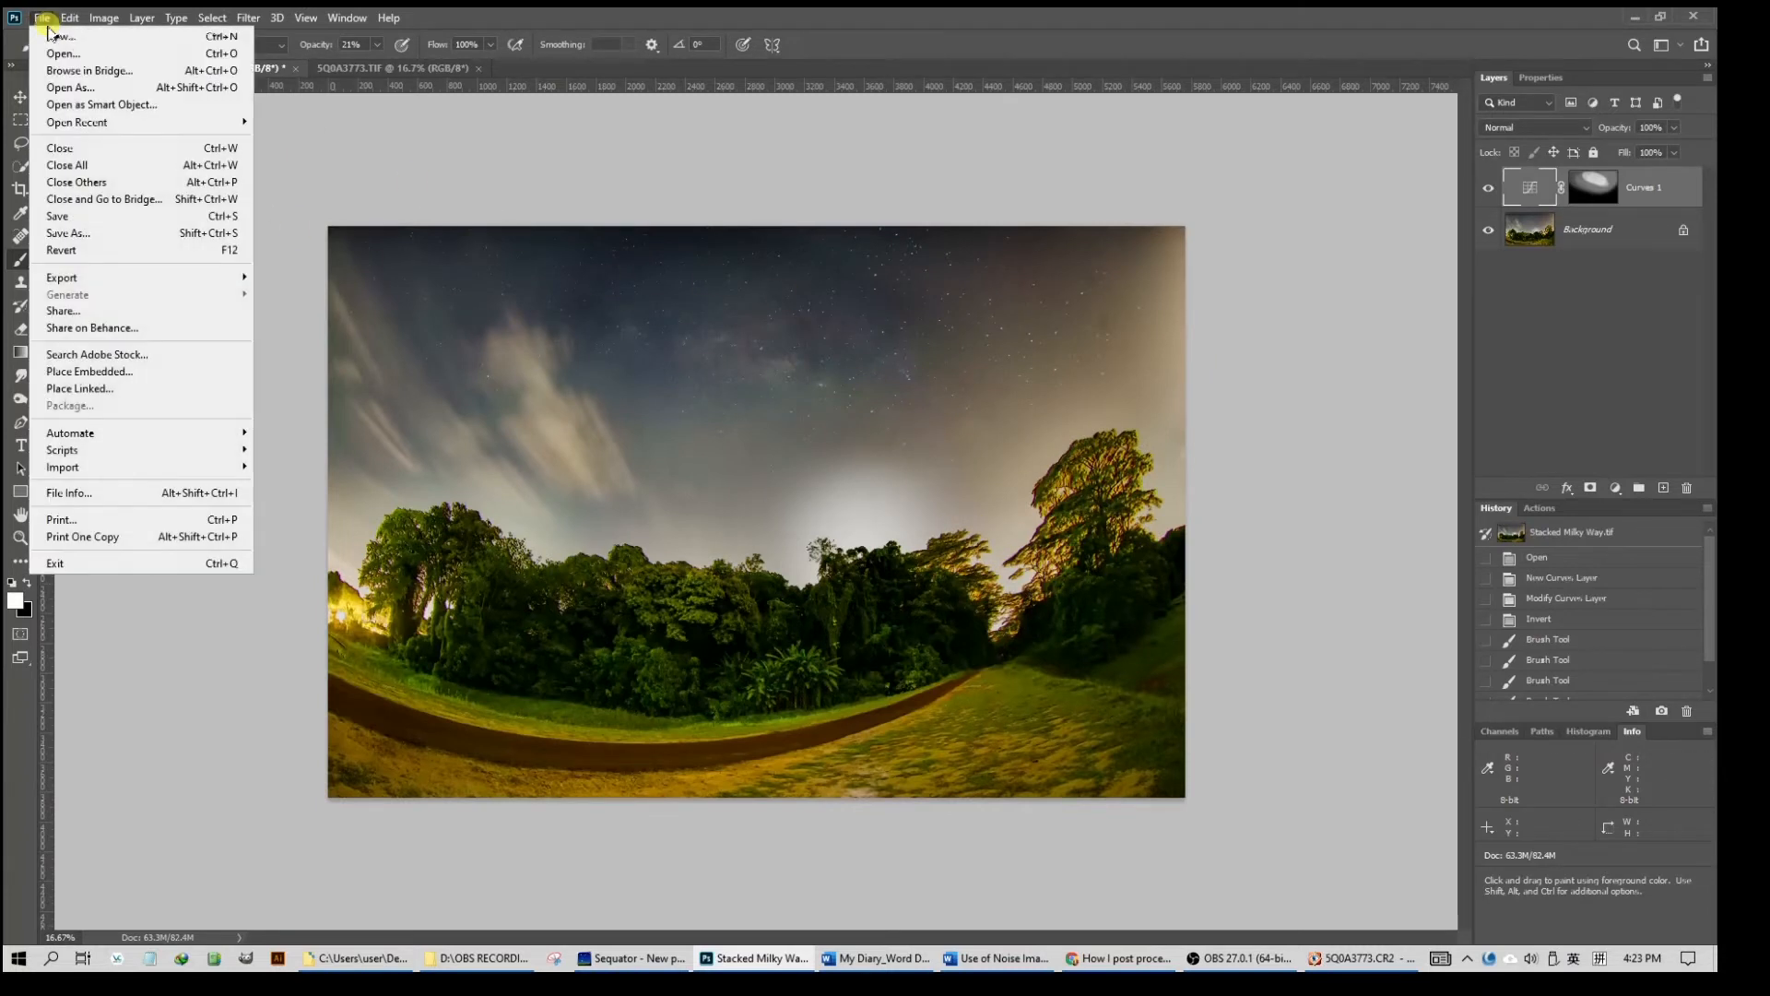
left_click(76, 236)
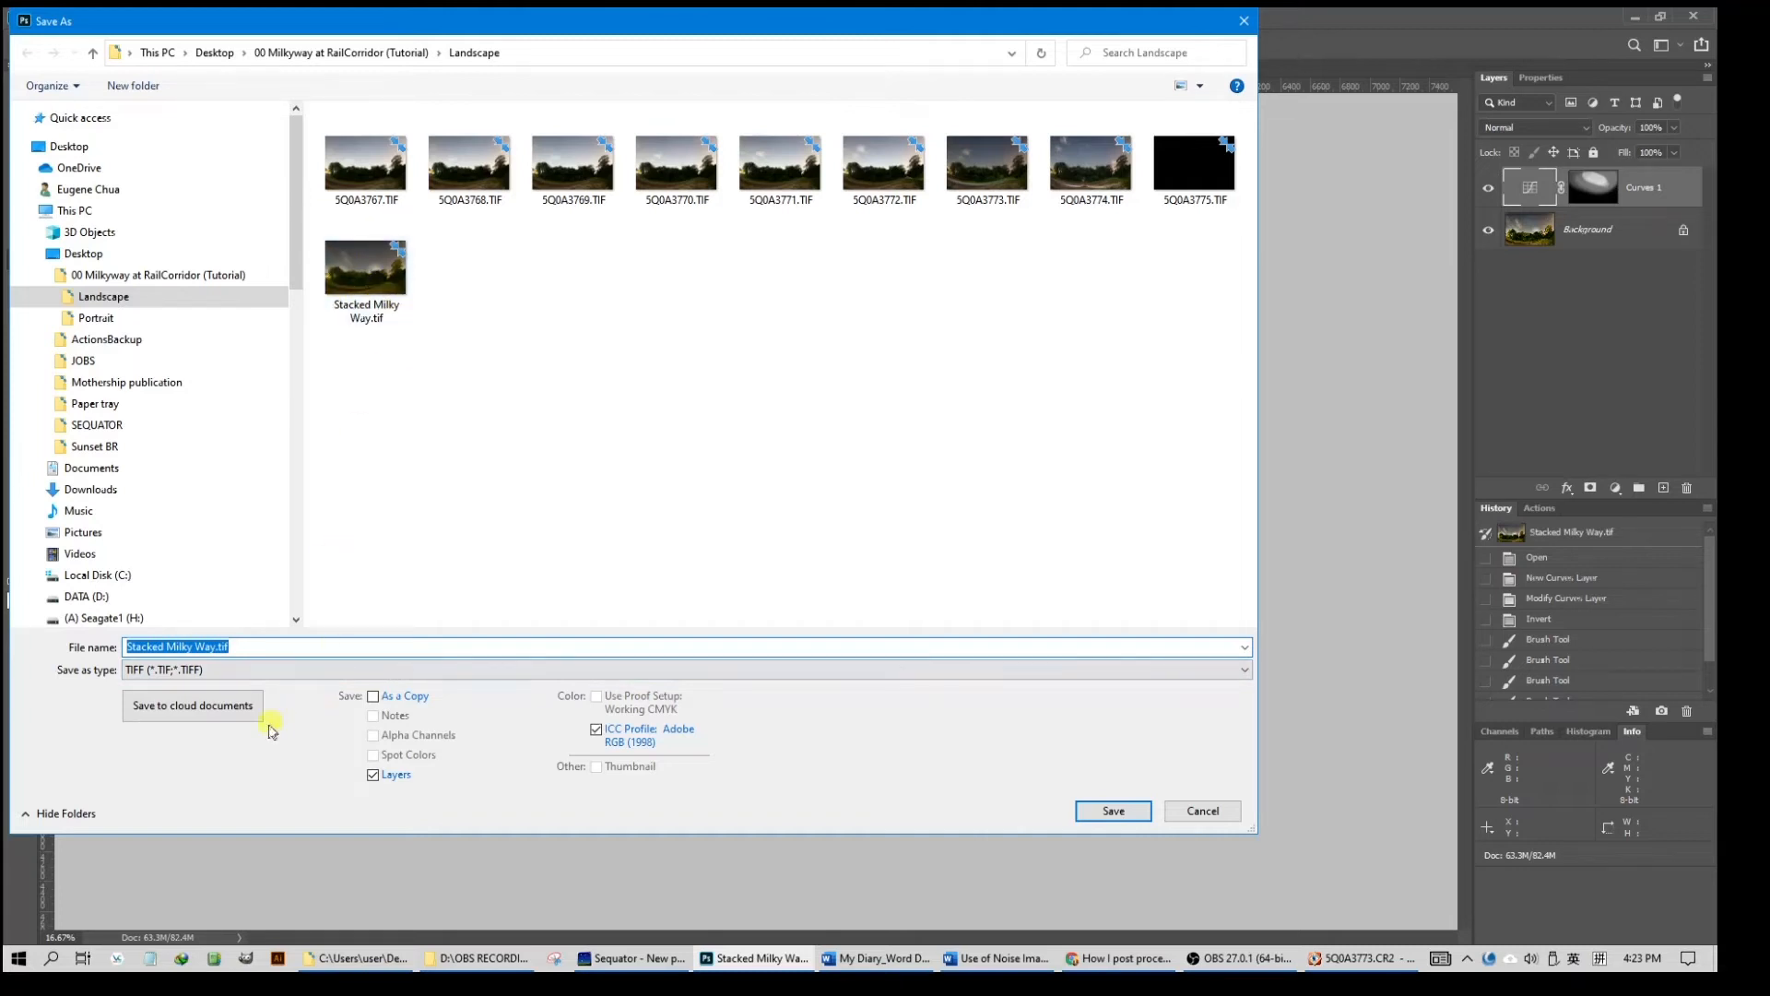
left_click(214, 648)
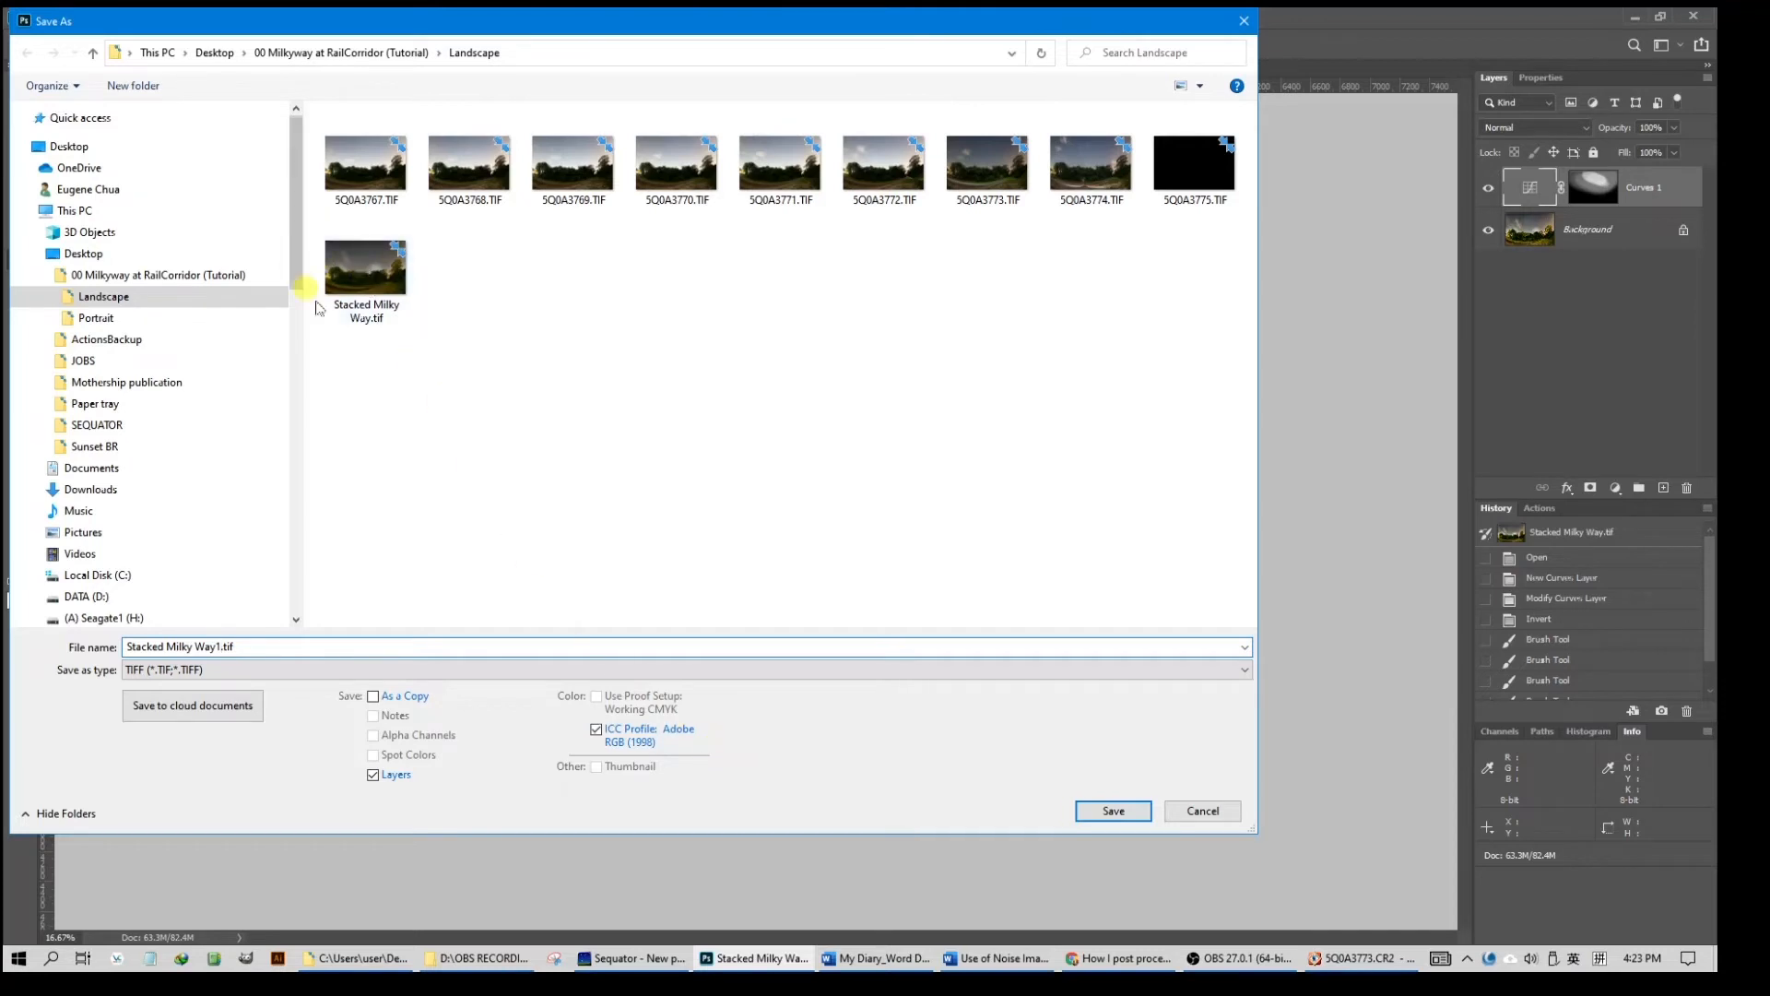
left_click(1113, 810)
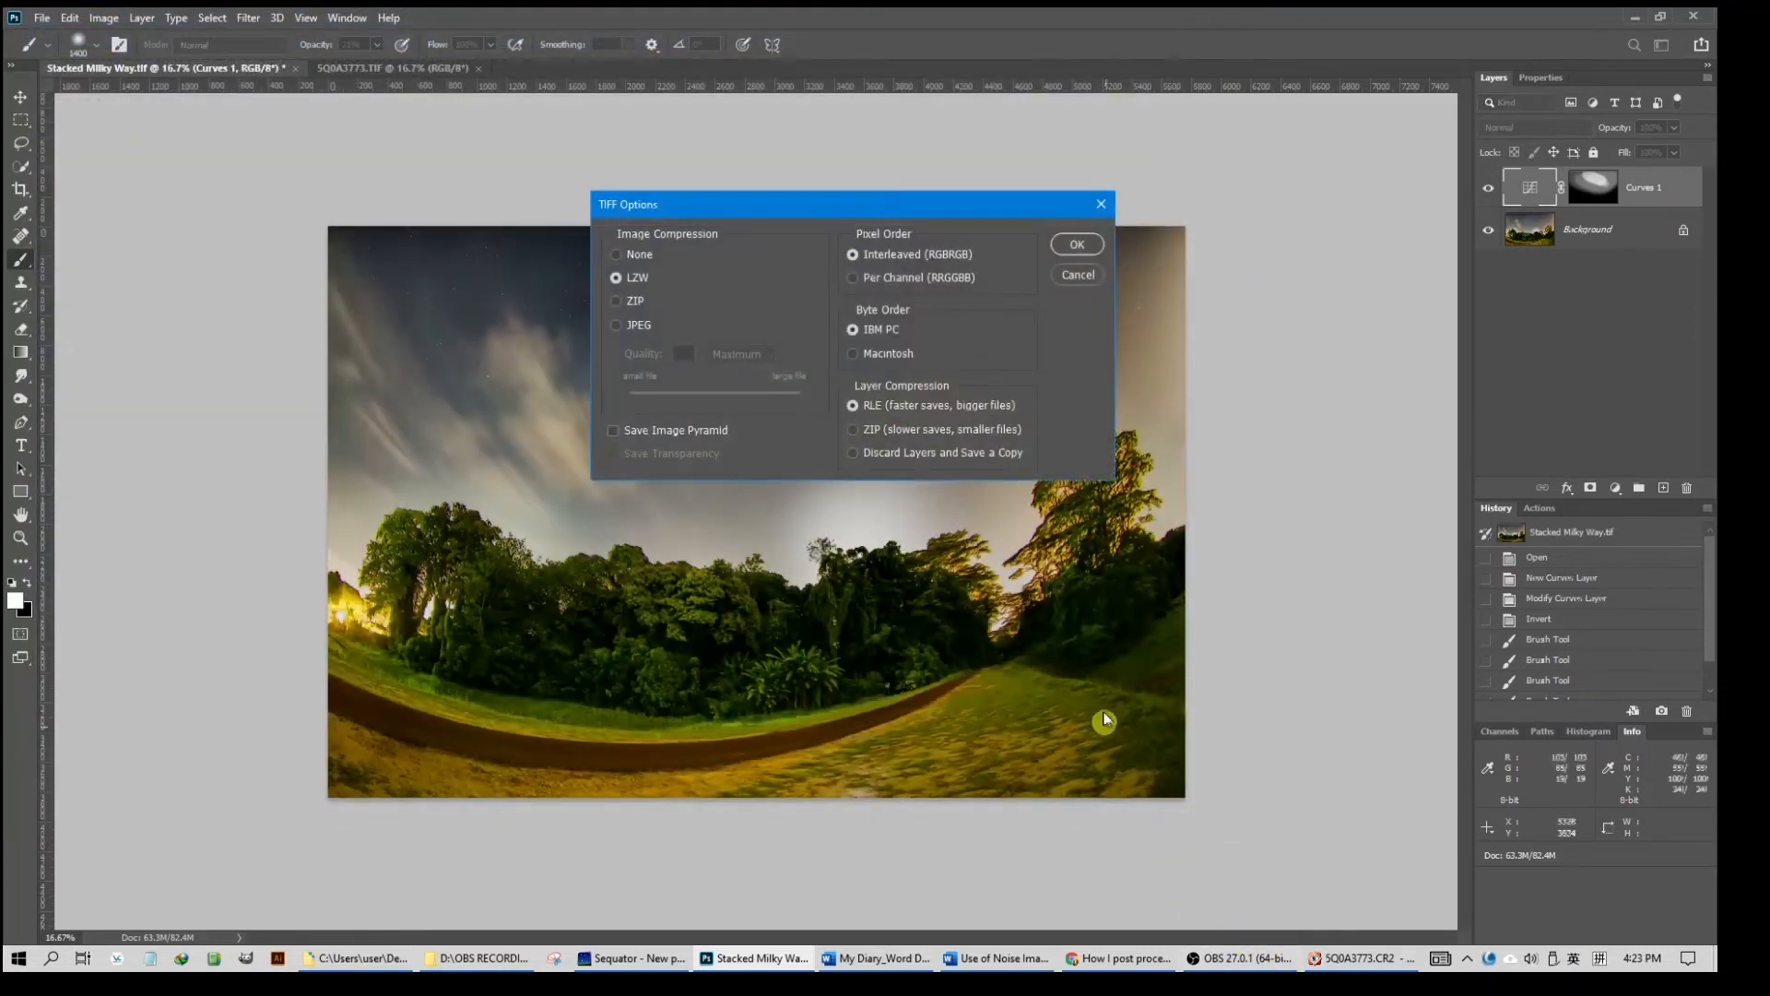
left_click(1075, 242)
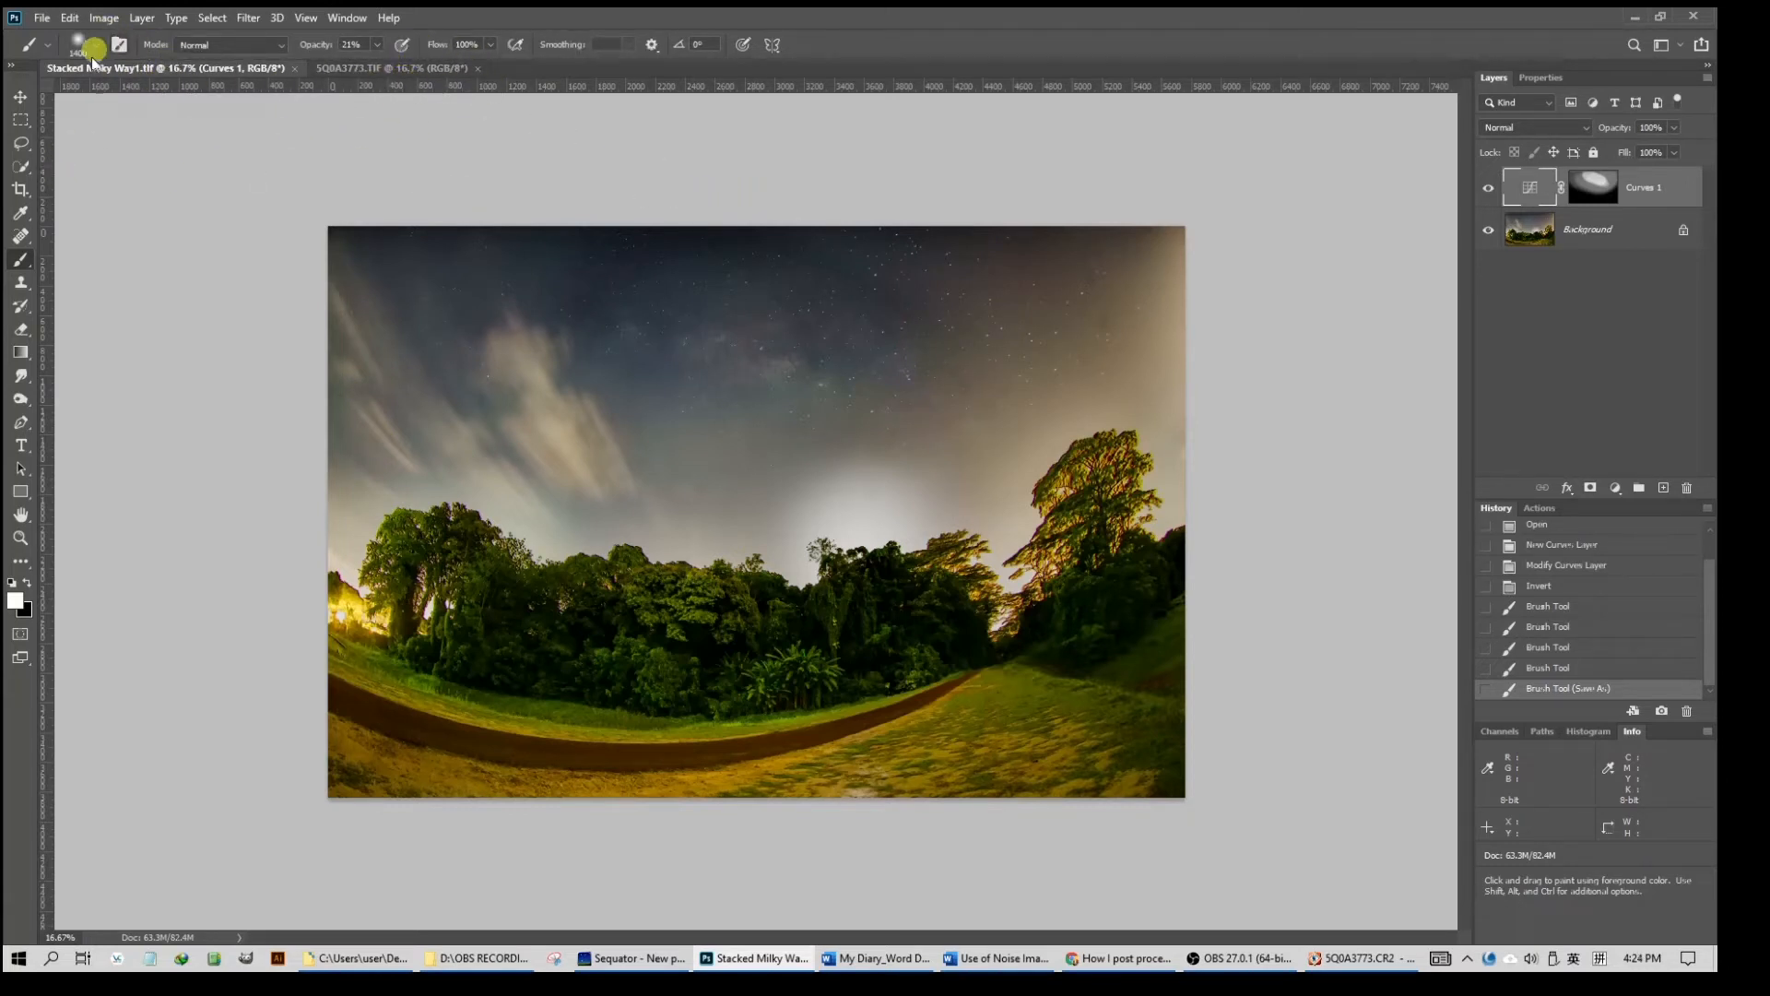
Load the open files Stacked Milky Way1.tif and 5Q0A3773.TIF into one stack with automatic alignment of the source images
left_click(39, 18)
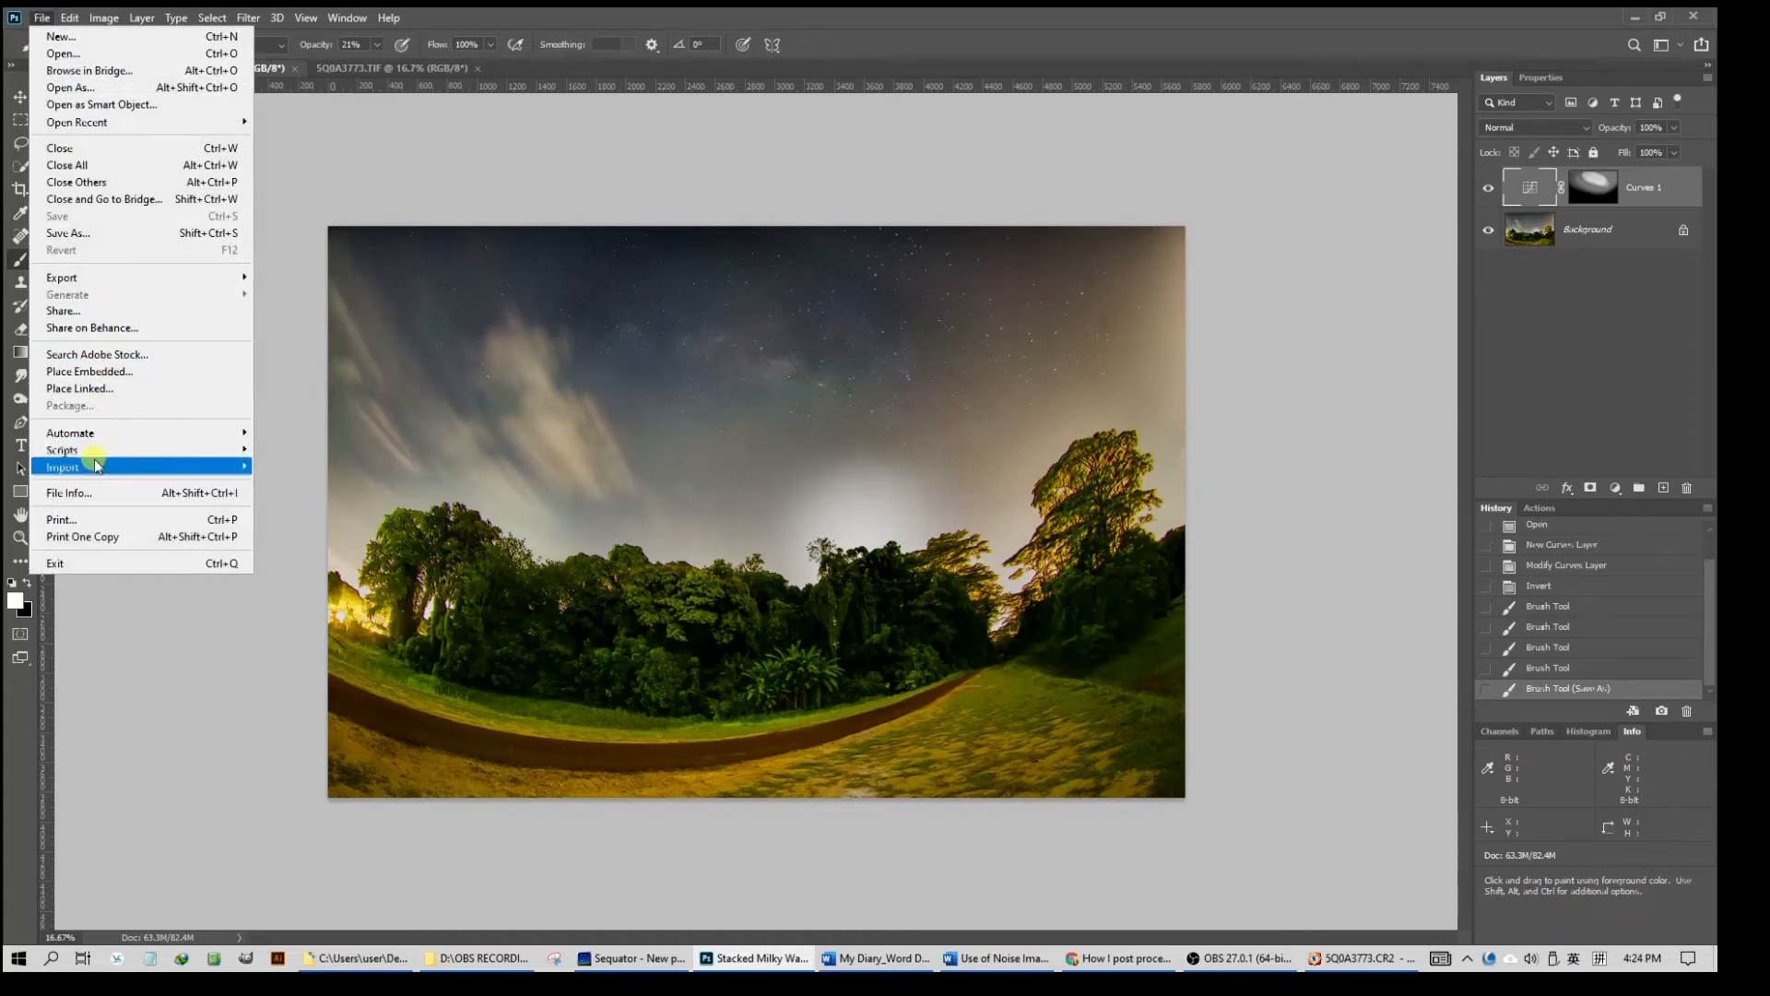
mouse_move(104, 456)
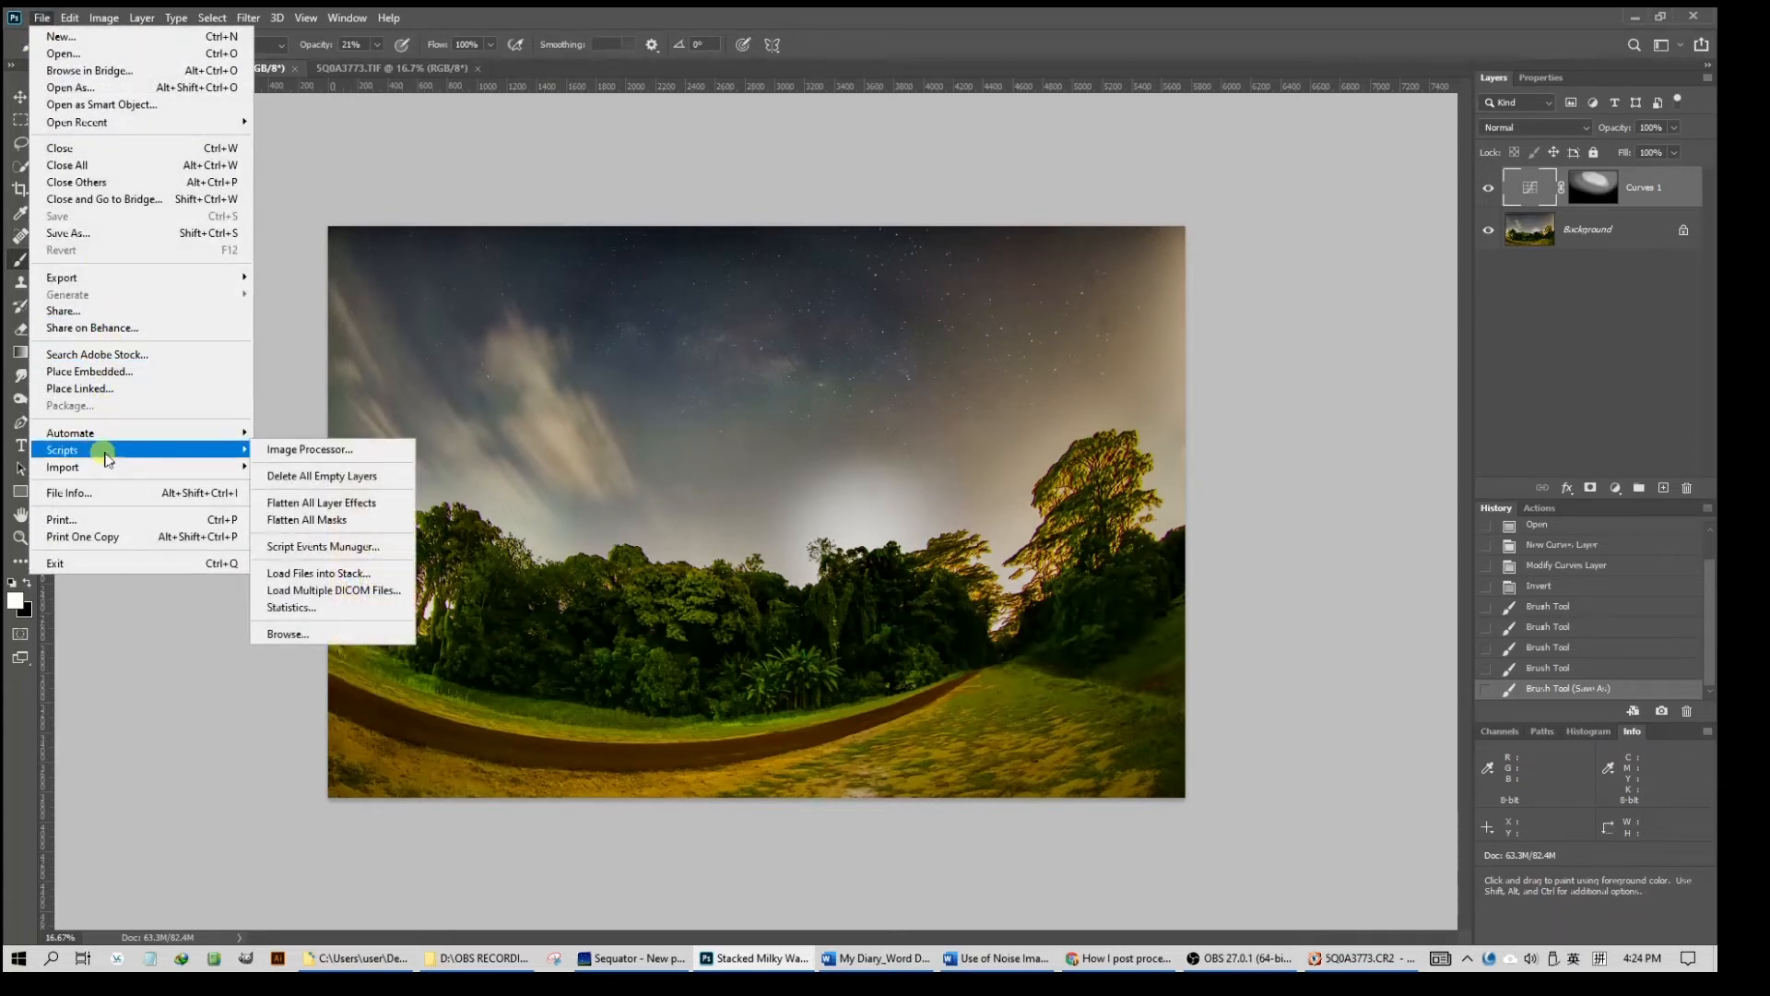
left_click(345, 575)
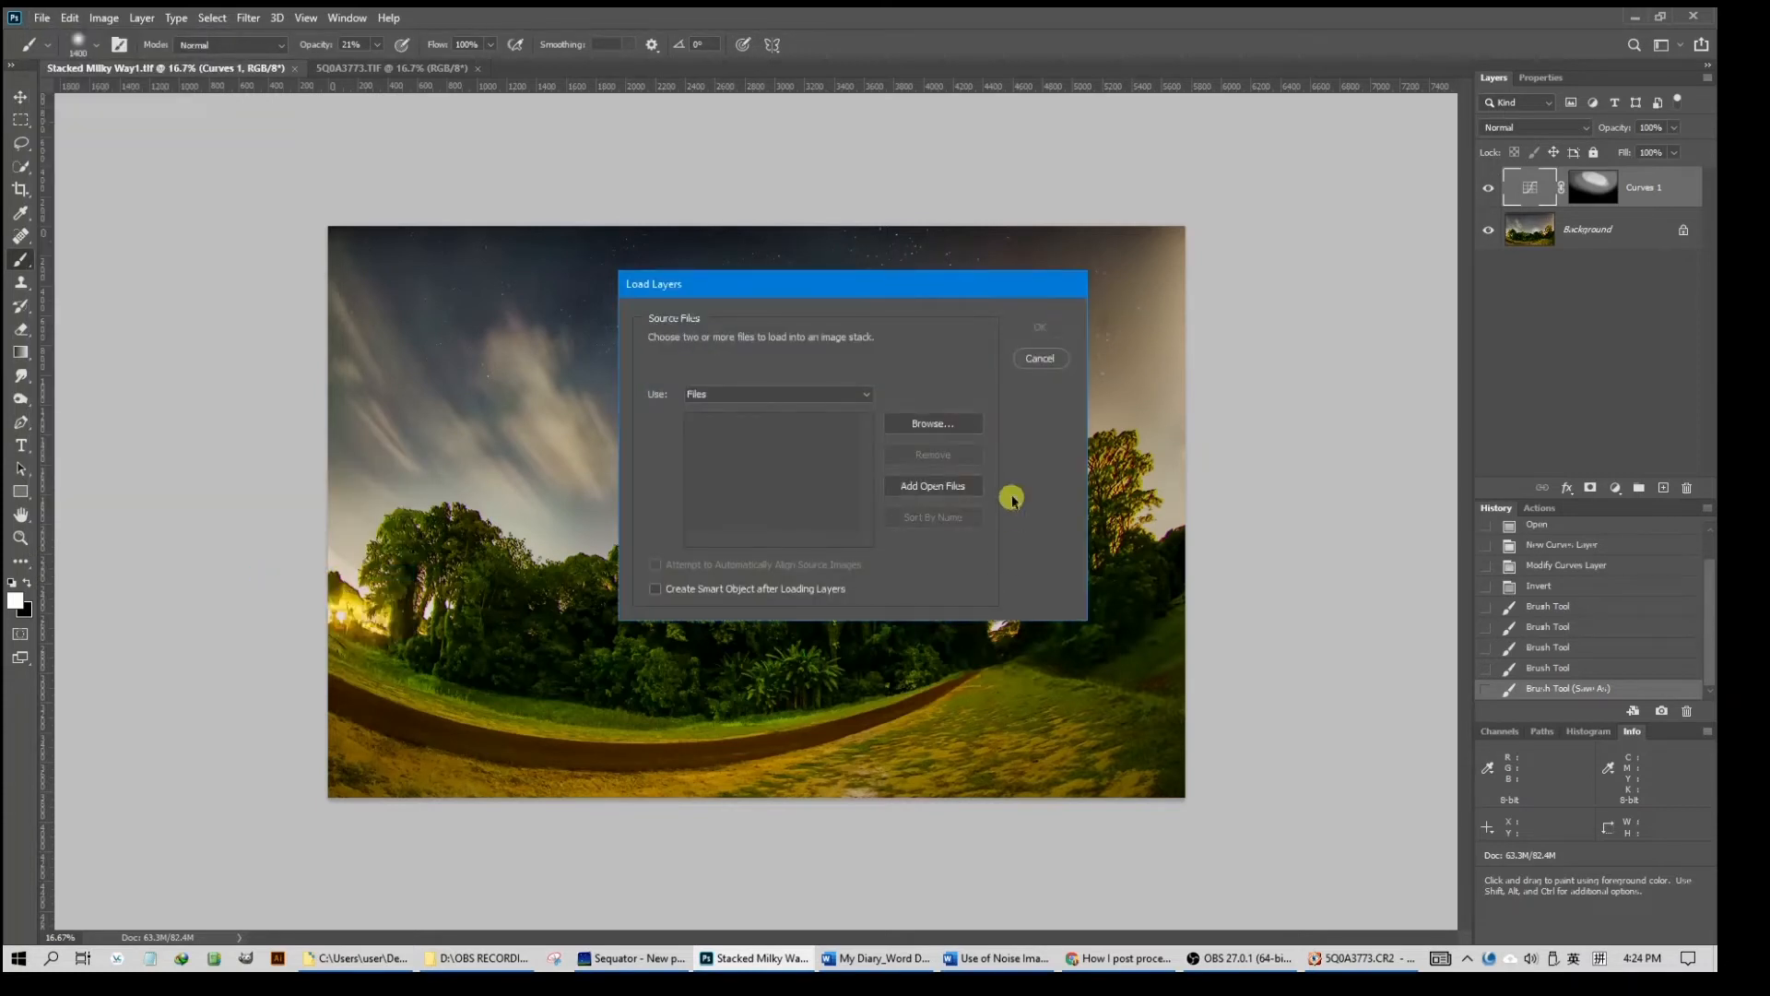
left_click(941, 493)
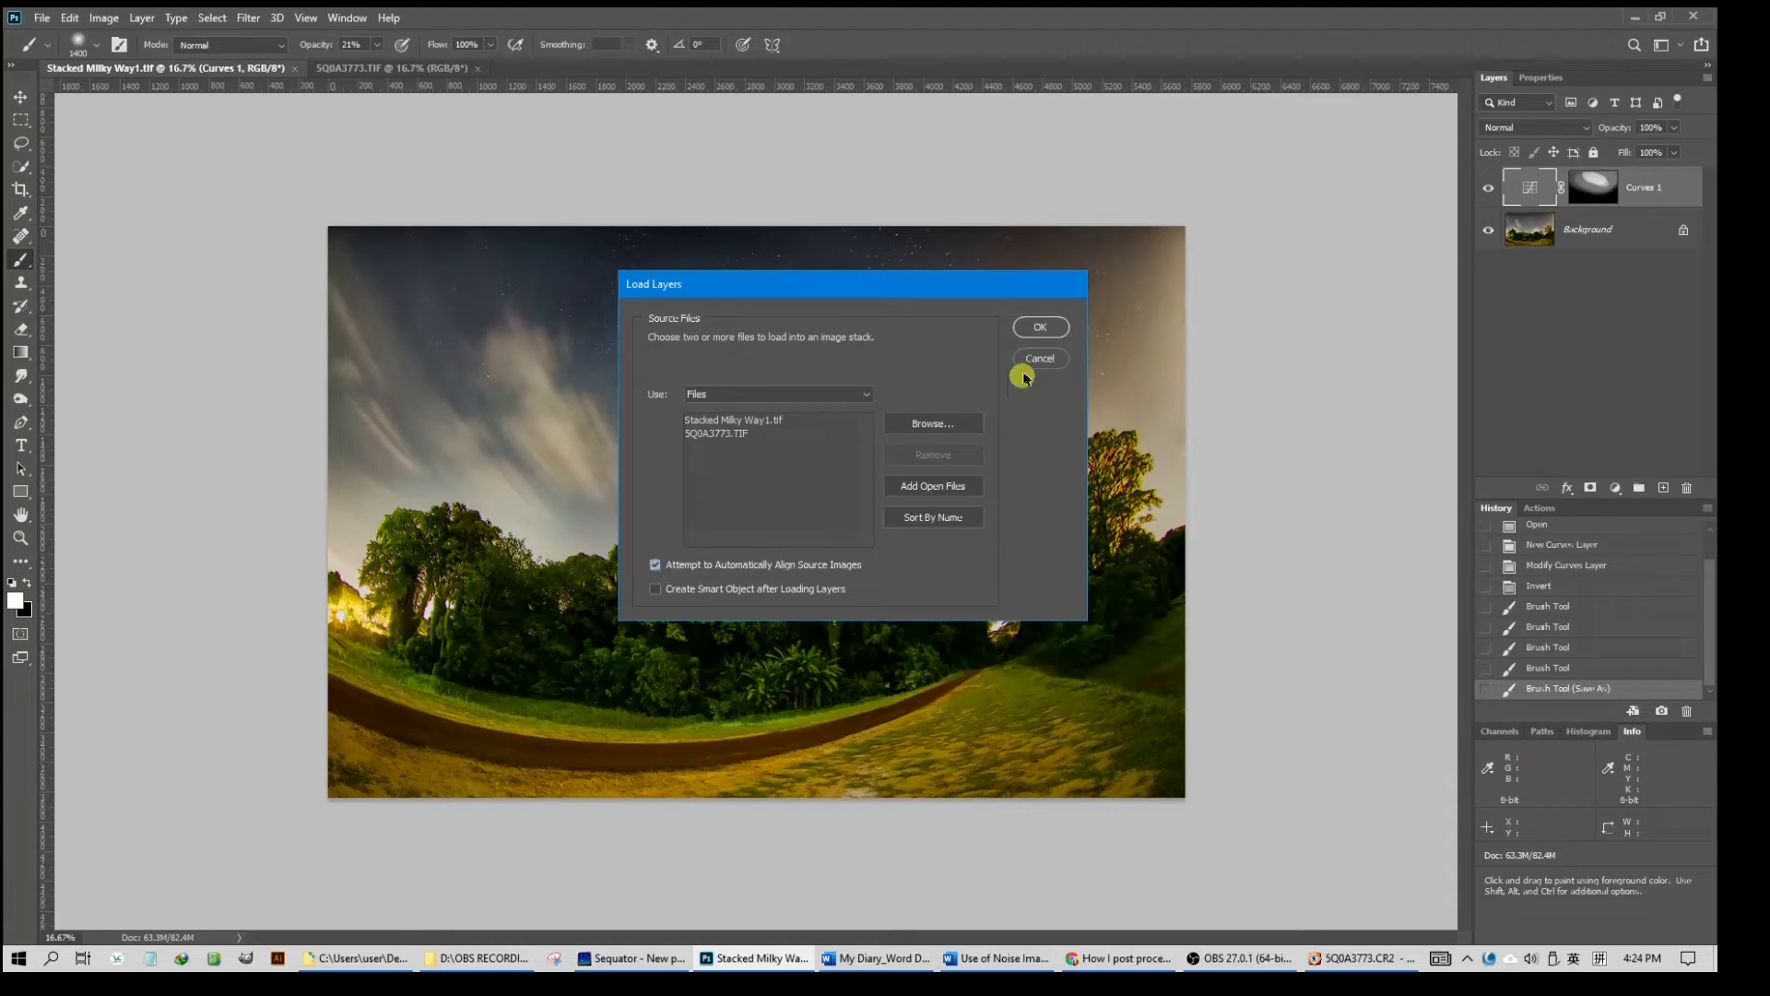
left_click(1039, 327)
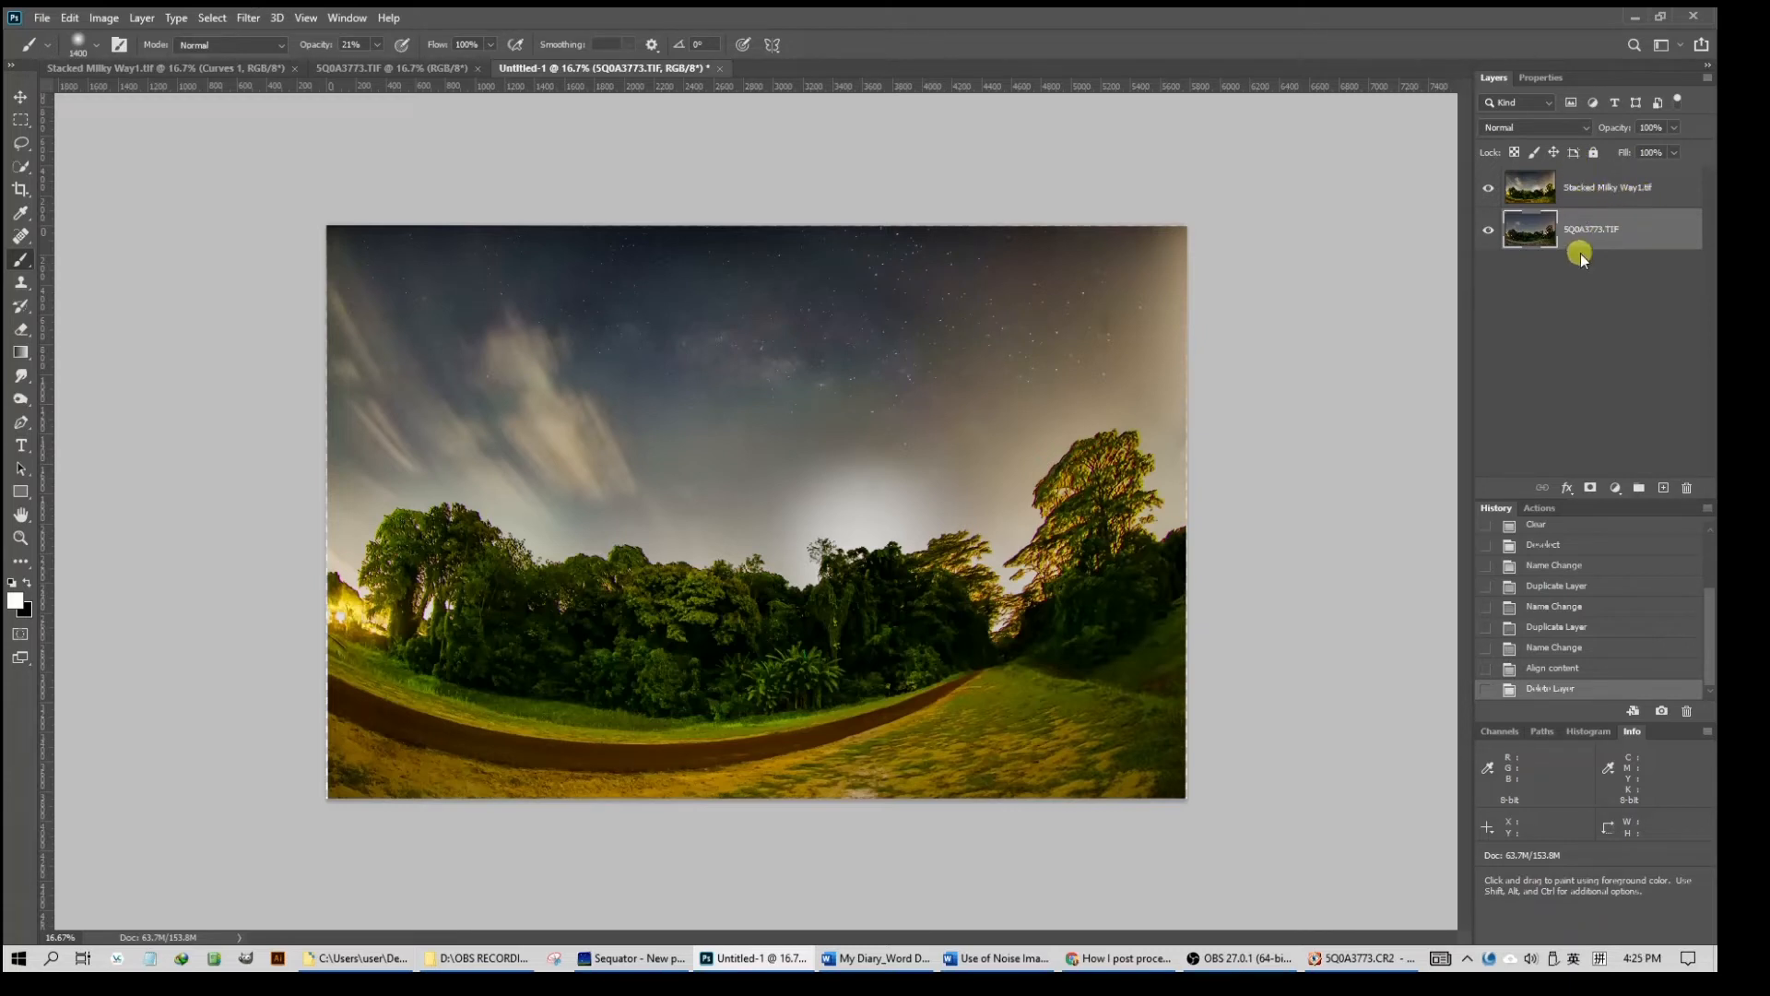
Add a white layer mask to the Stacked Milky Way1.tif layer above the single exposure
left_click(1569, 190)
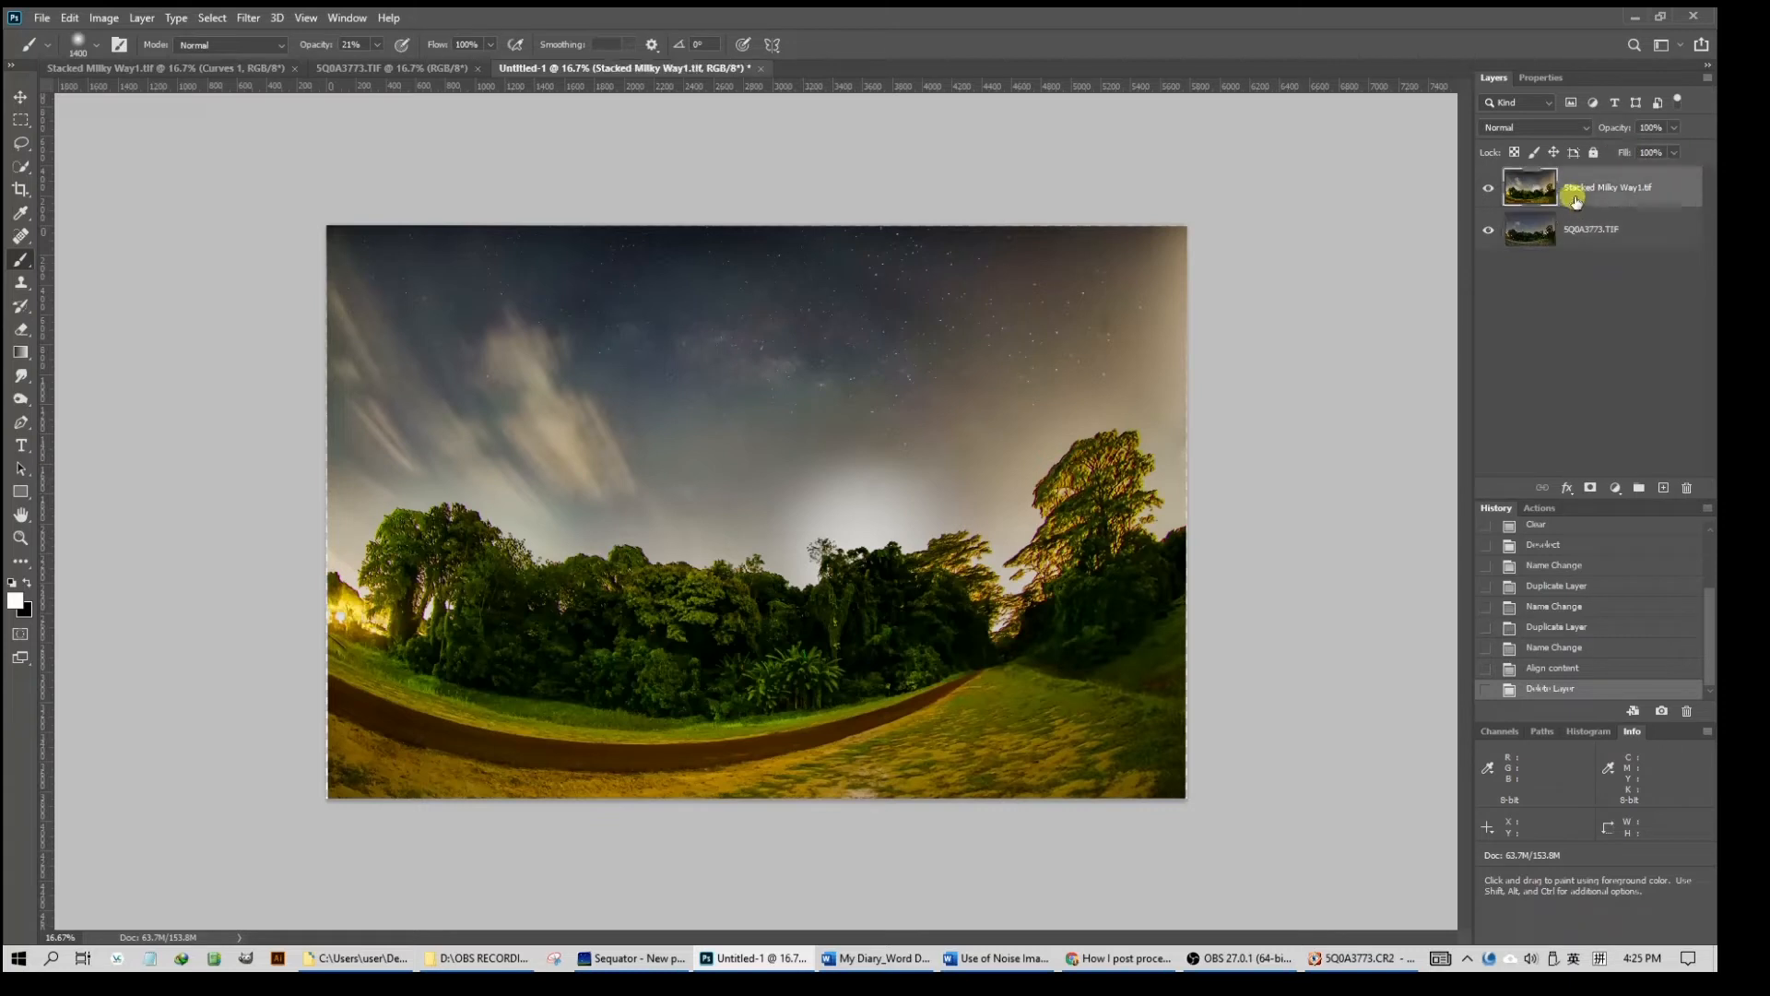
left_click(1603, 249)
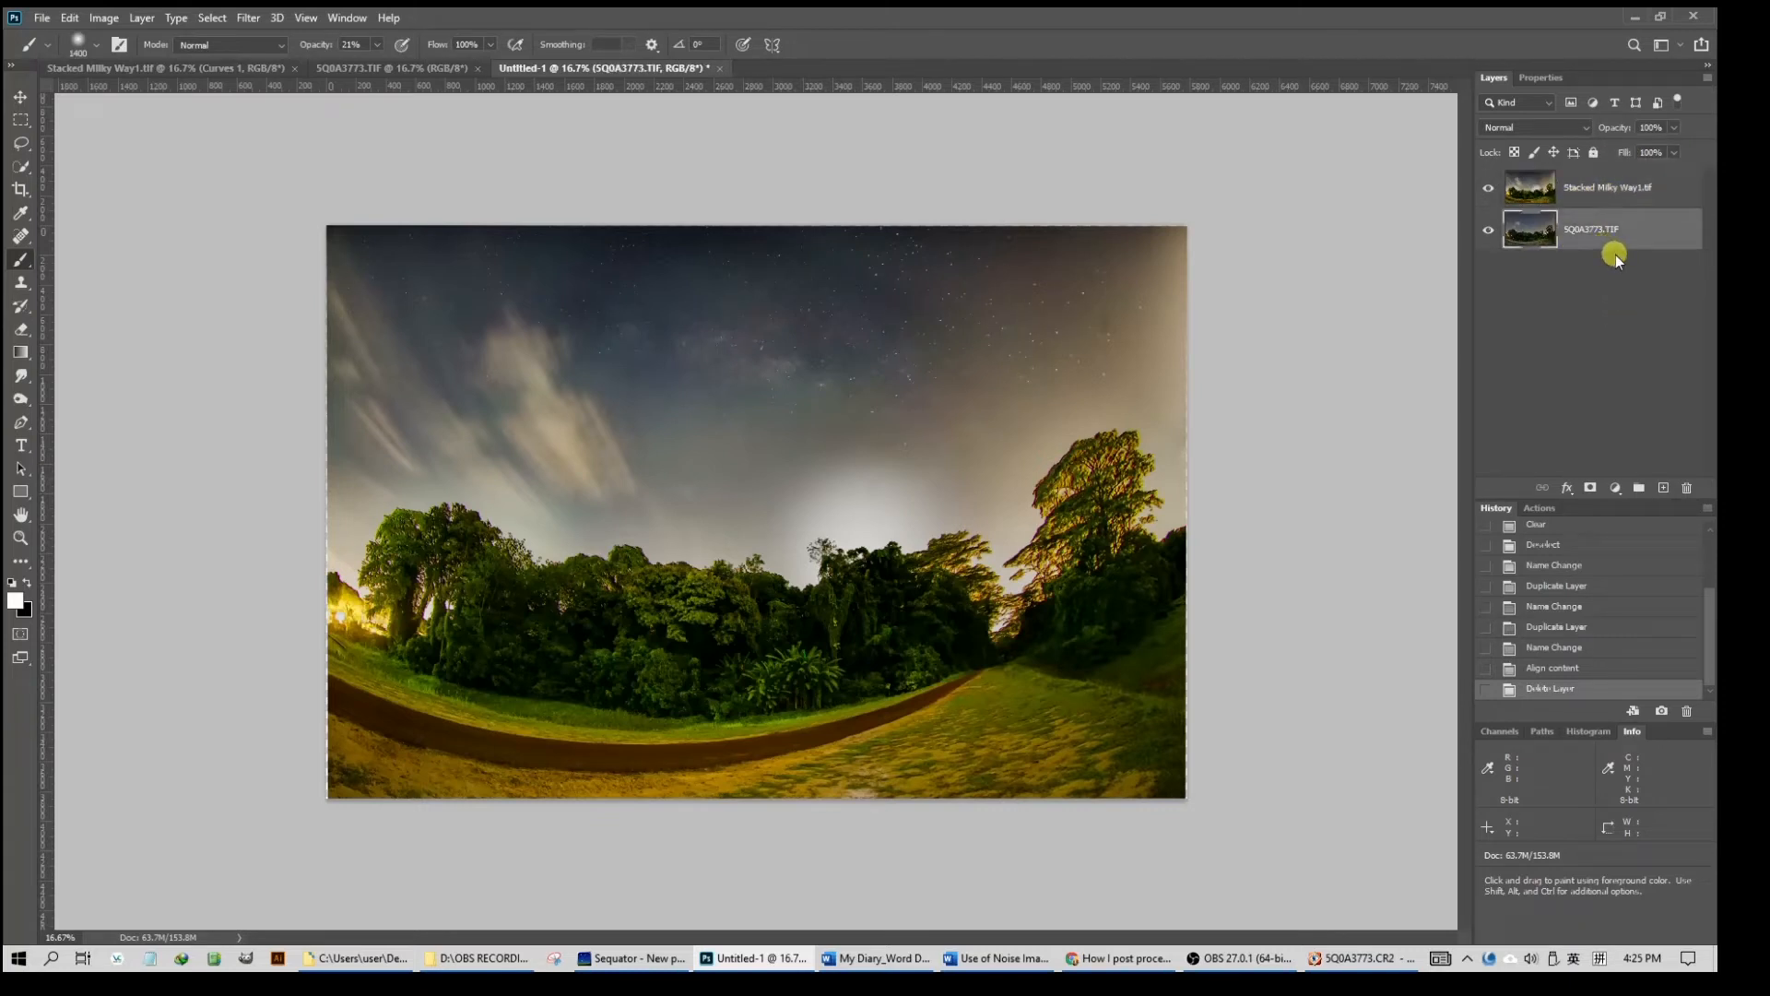
left_click(1618, 193)
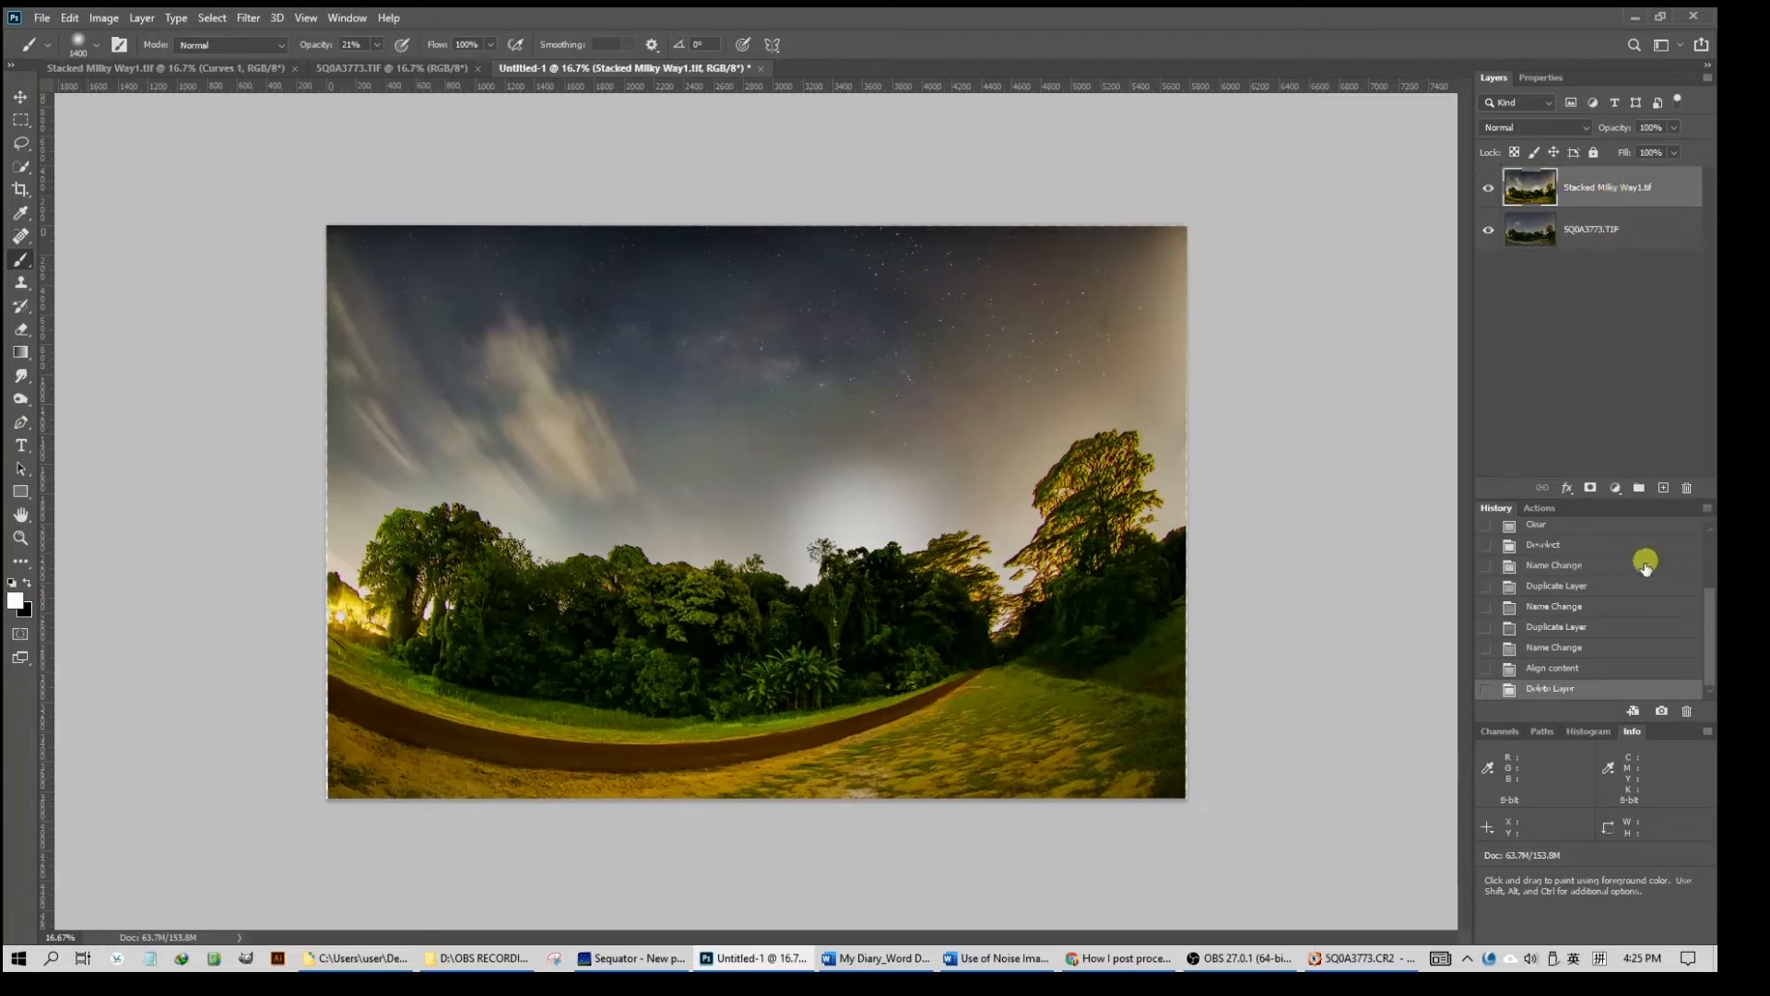
left_click(1589, 489)
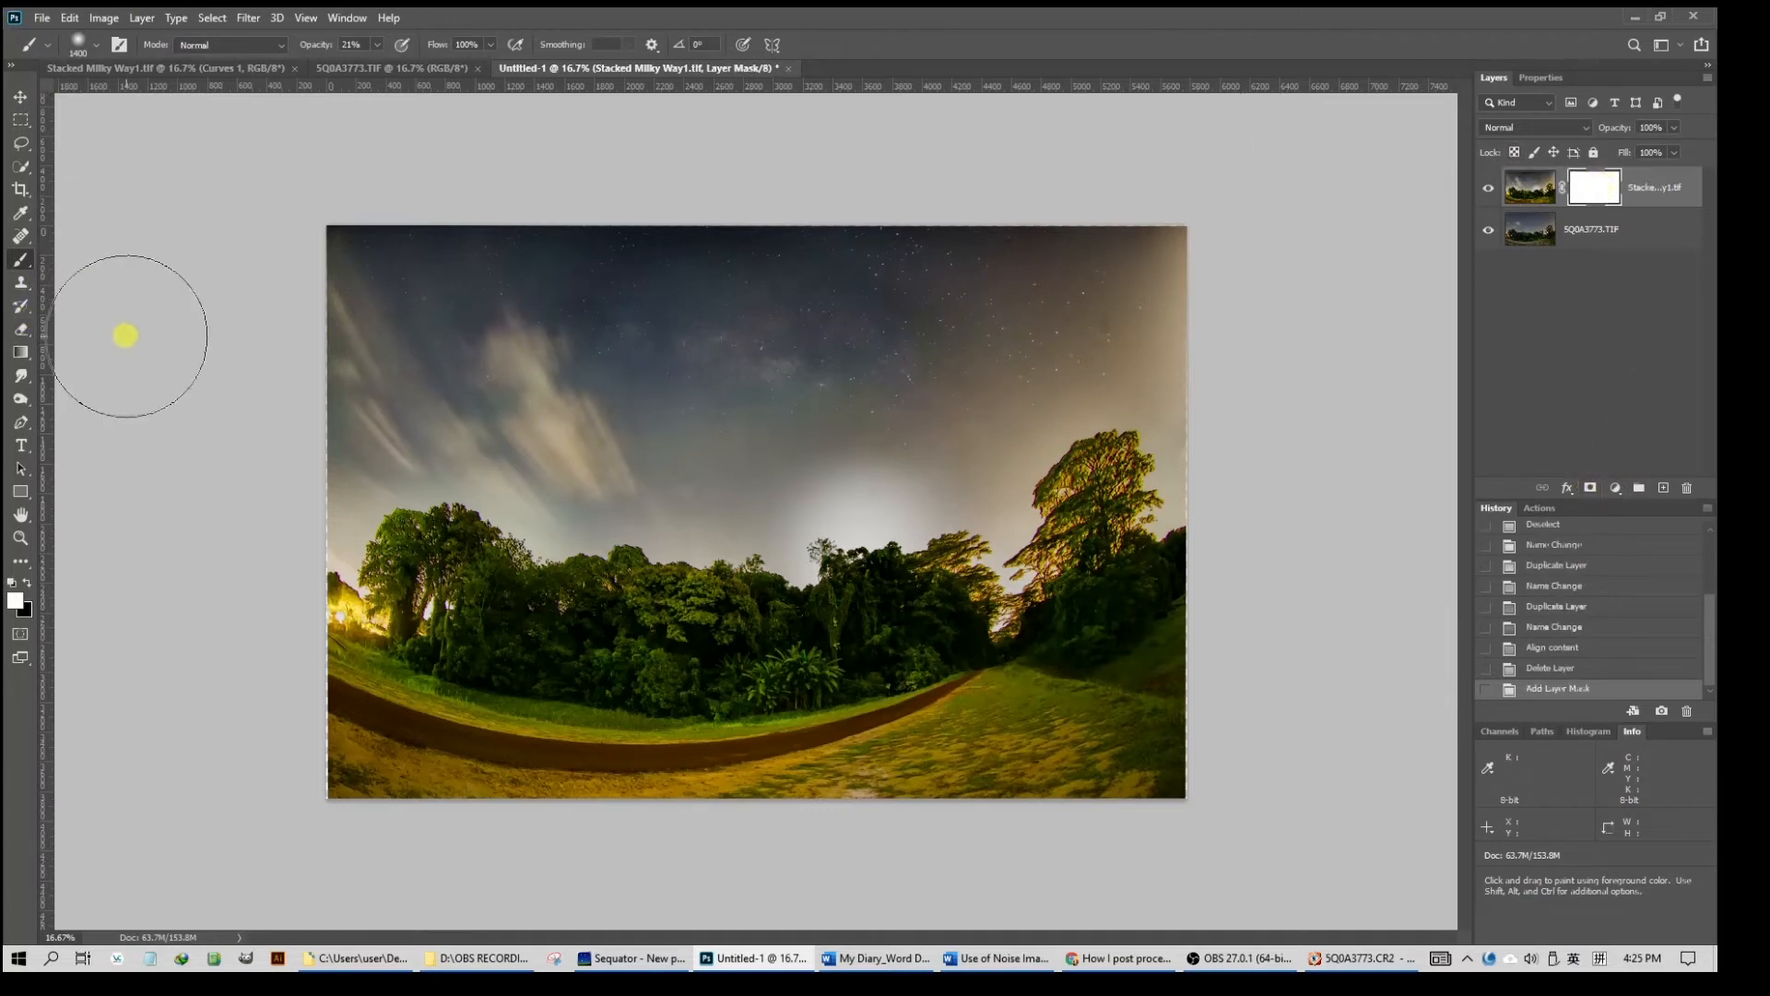
Fill the layer mask with a black-to-white linear gradient from the image's lower edge up into the sky, revealing the single exposure's foreground
left_click(19, 355)
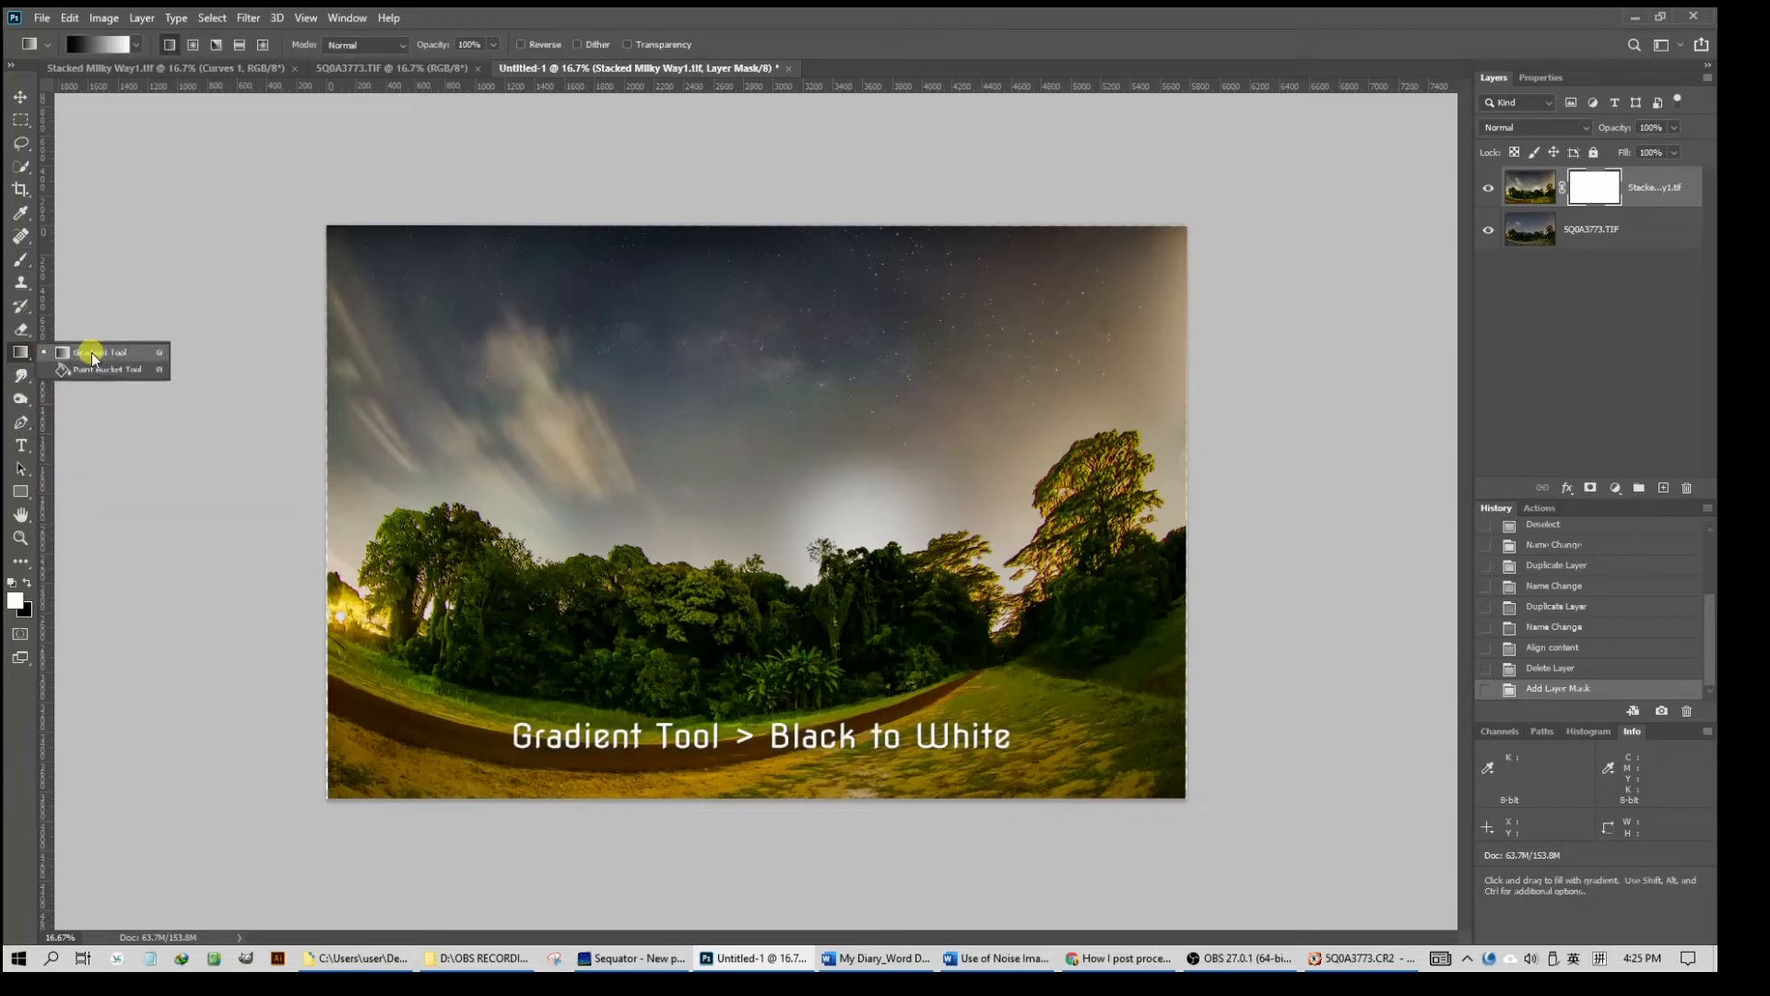
left_click(90, 352)
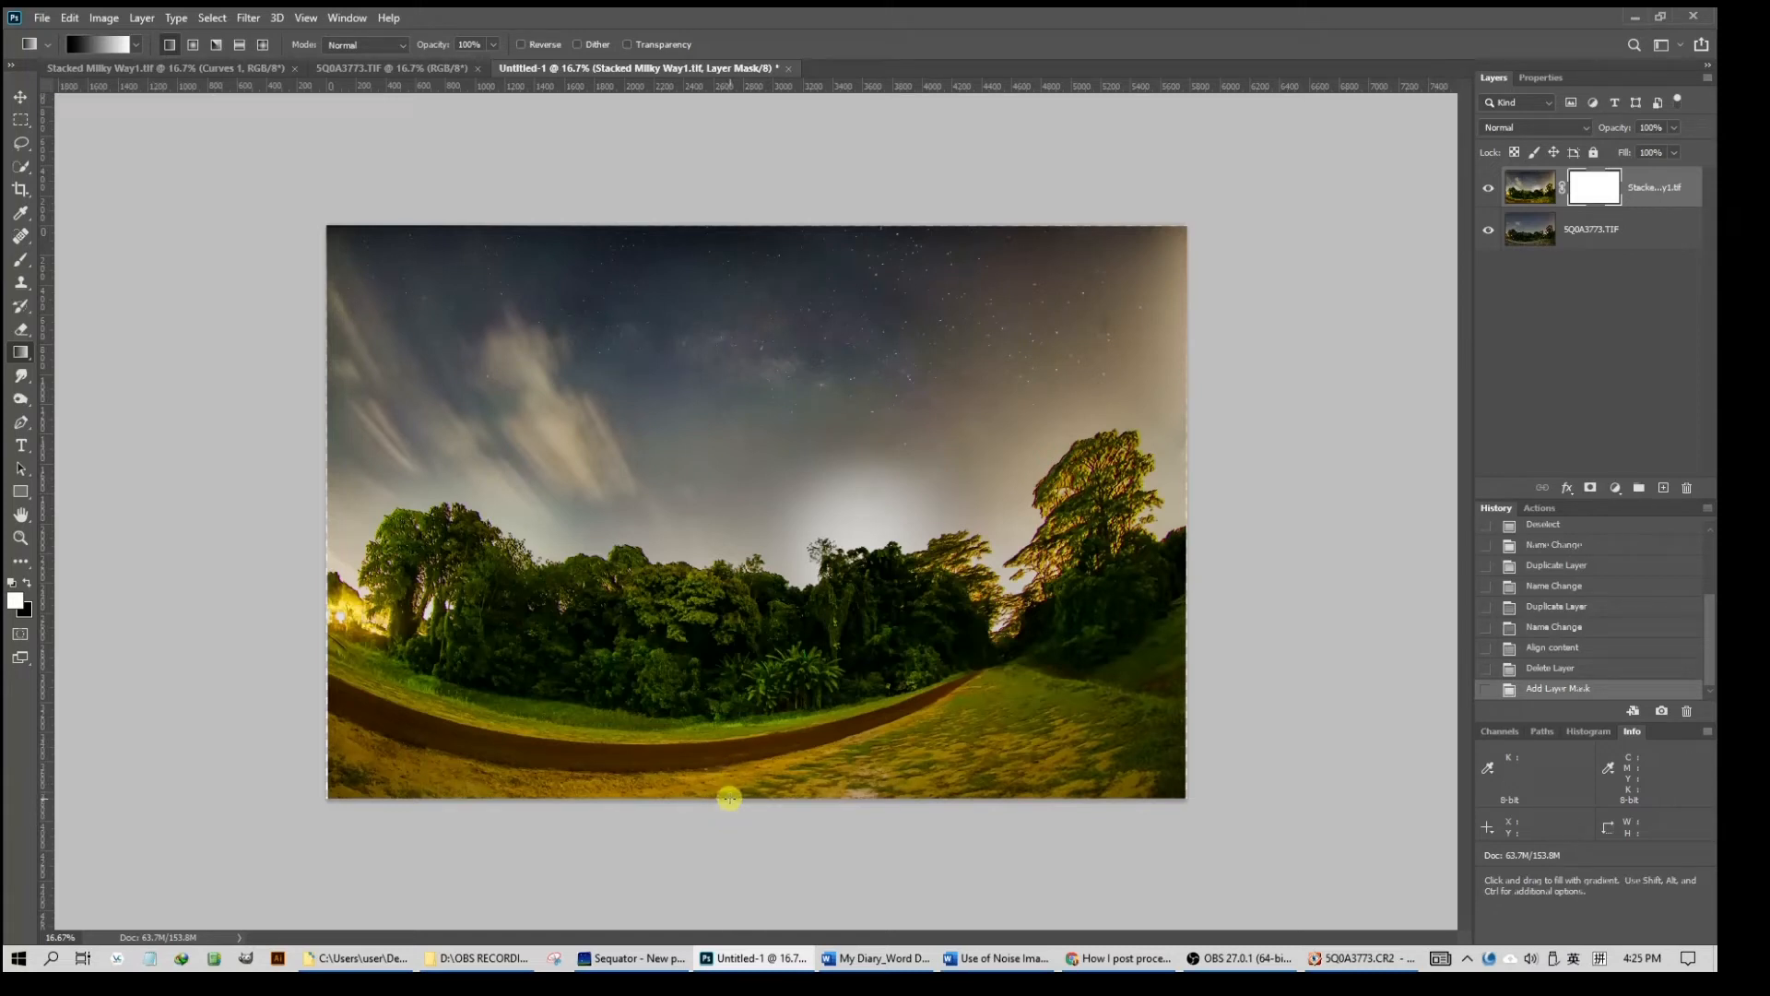
left_click_drag(729, 797, 725, 380)
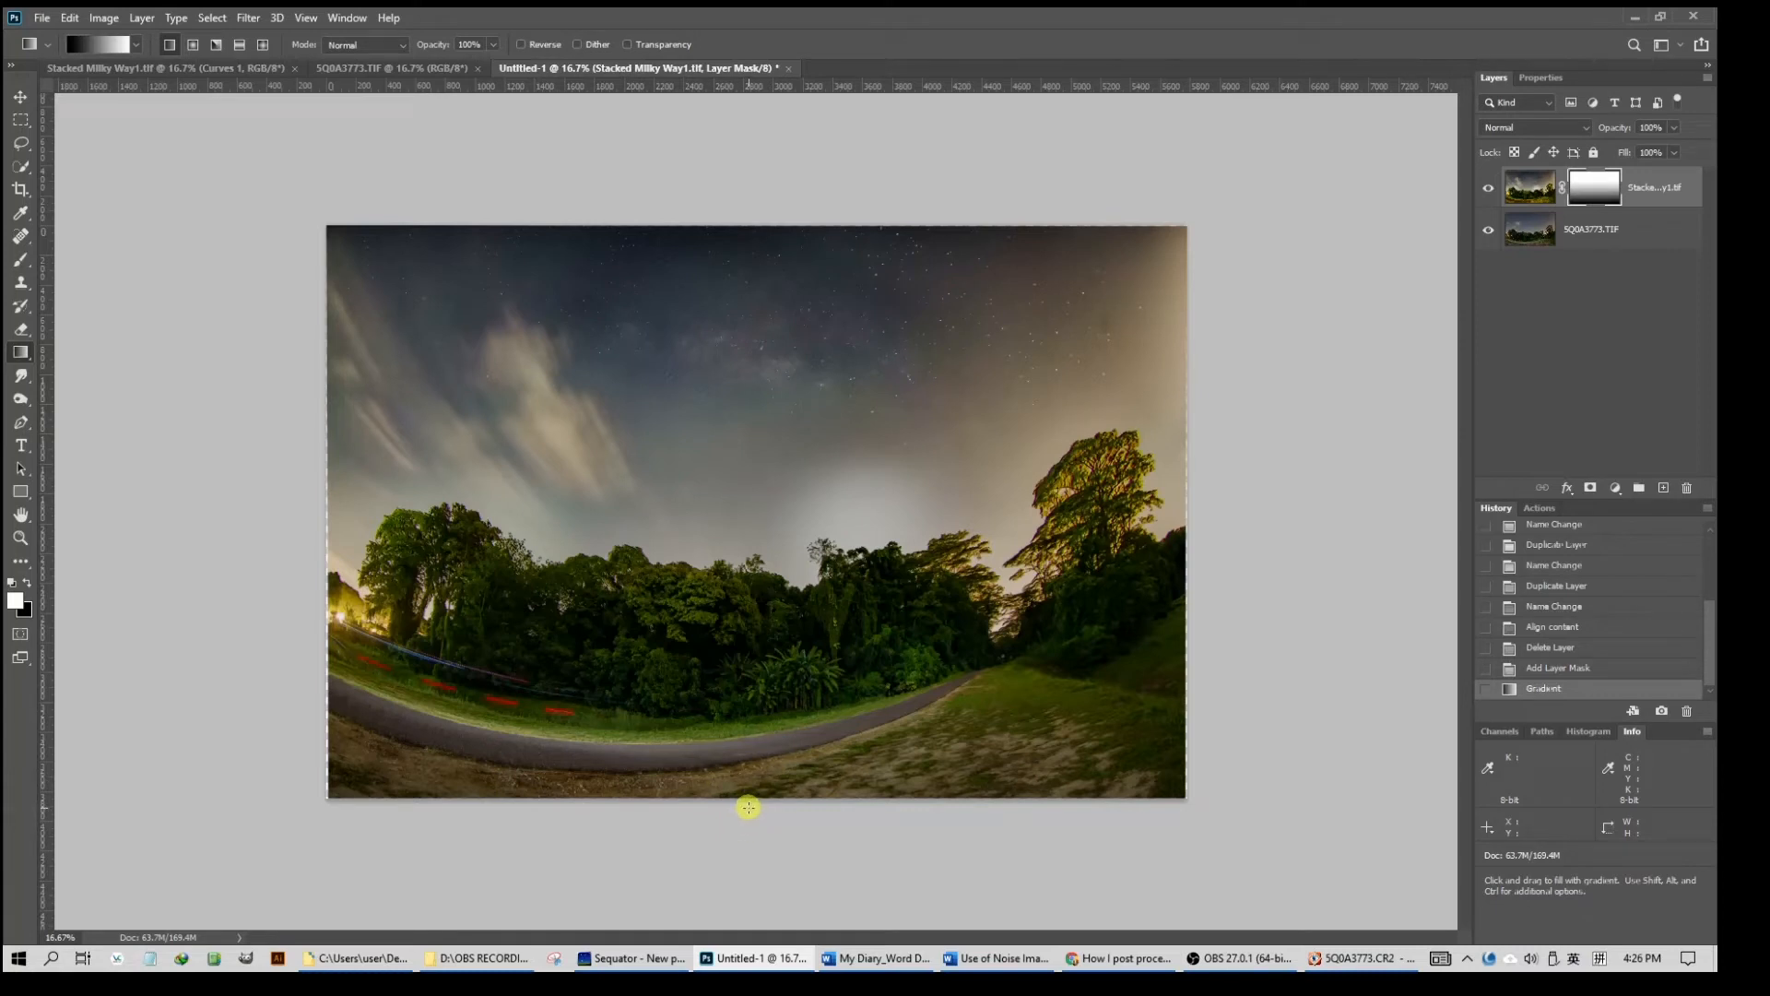
left_click_drag(754, 763, 754, 381)
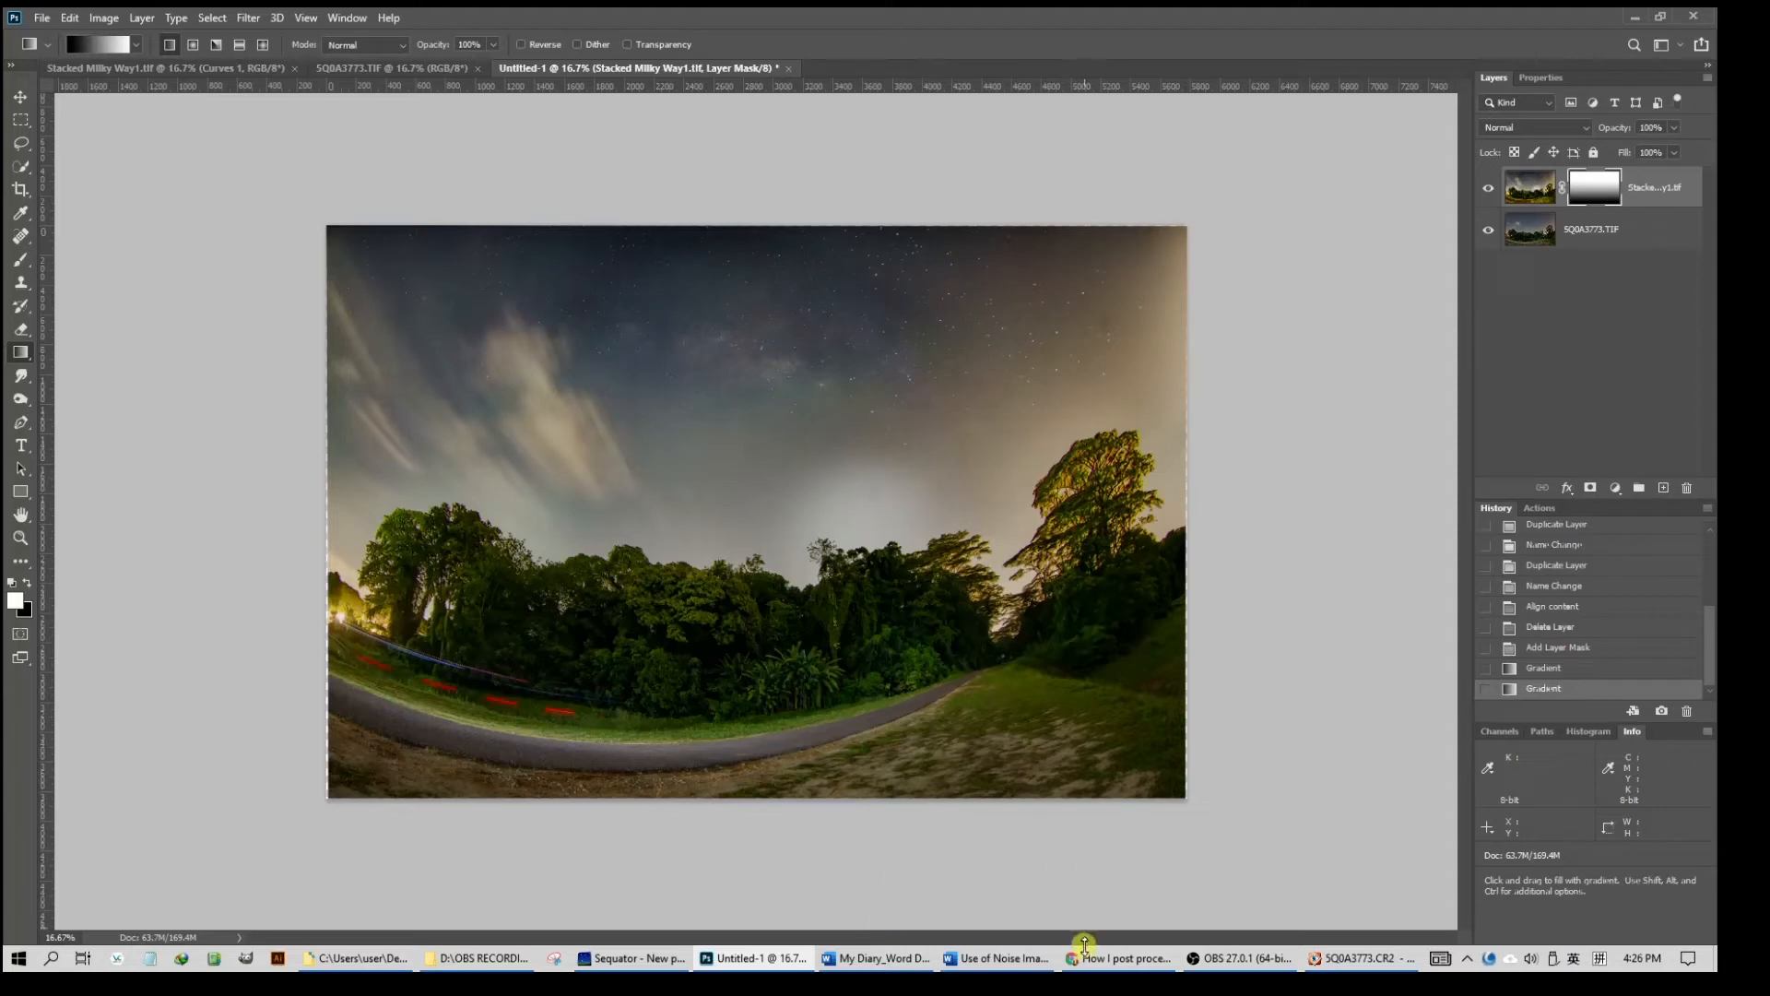
Open 5Q0A3774.TIF from the Landscape folder through Camera Raw with its default settings
left_click(406, 951)
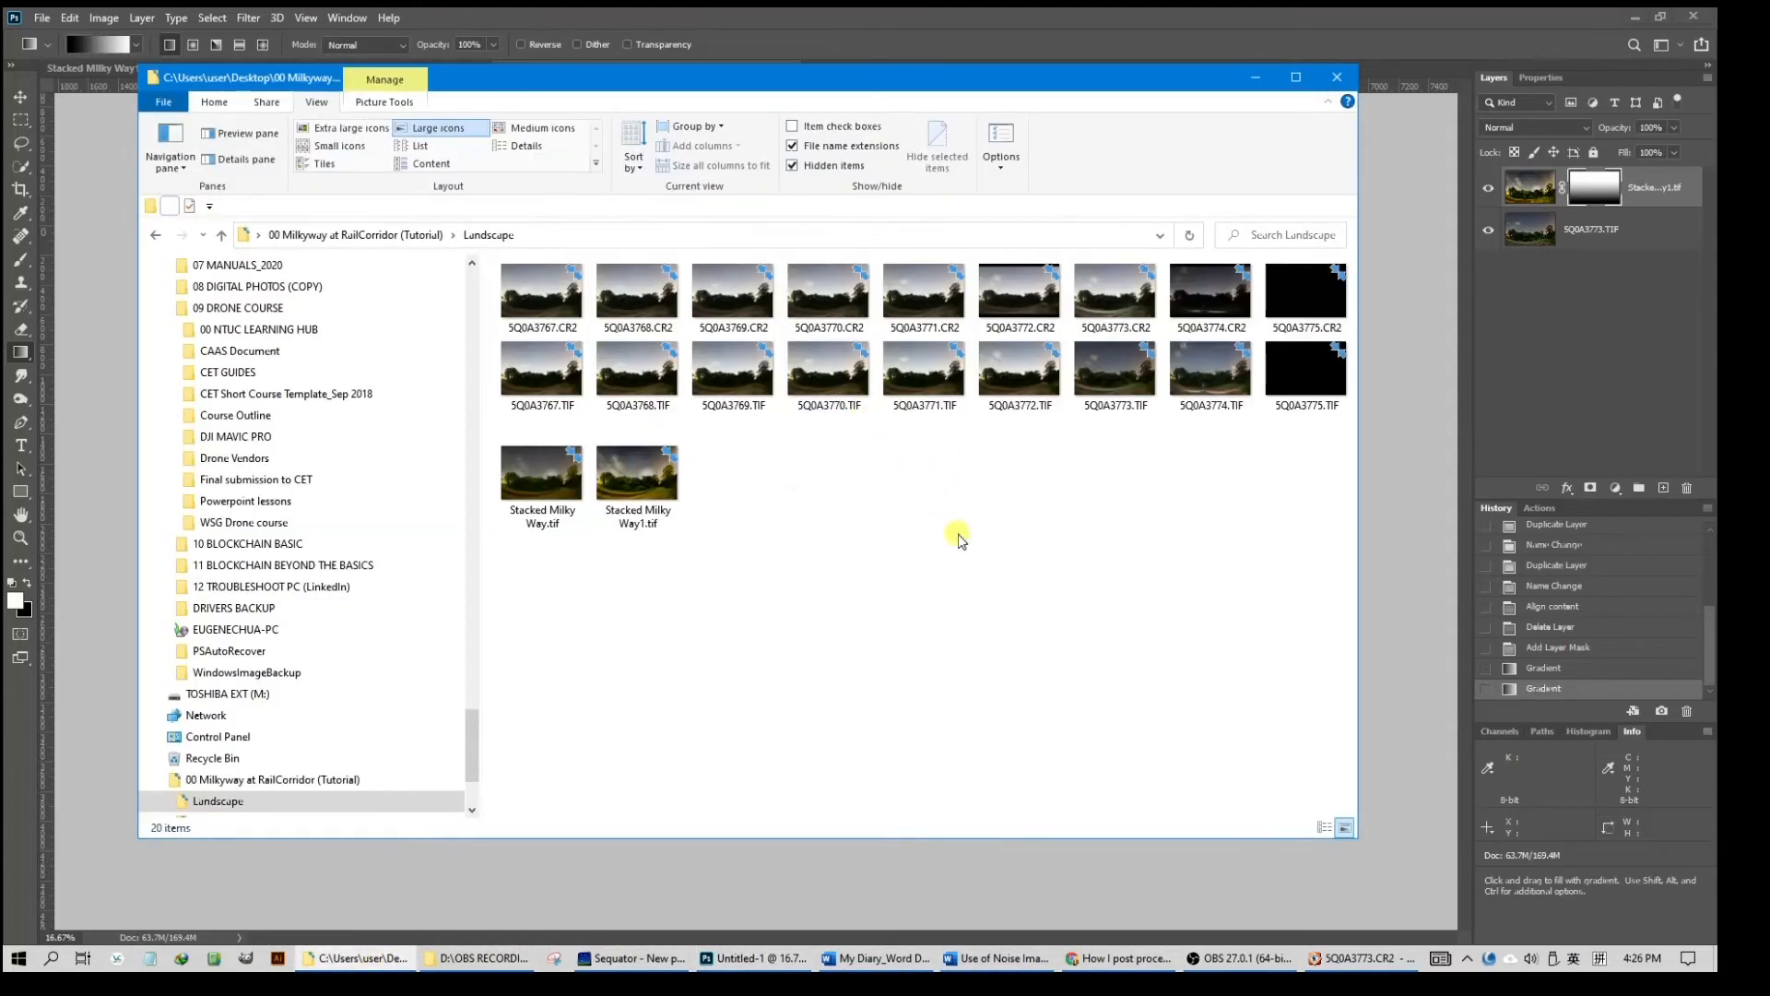
left_click(1212, 388)
mouse_move(1212, 387)
left_mouse_down()
mouse_move(1383, 277)
mouse_move(1304, 55)
mouse_move(1226, 57)
mouse_move(1209, 376)
left_mouse_up()
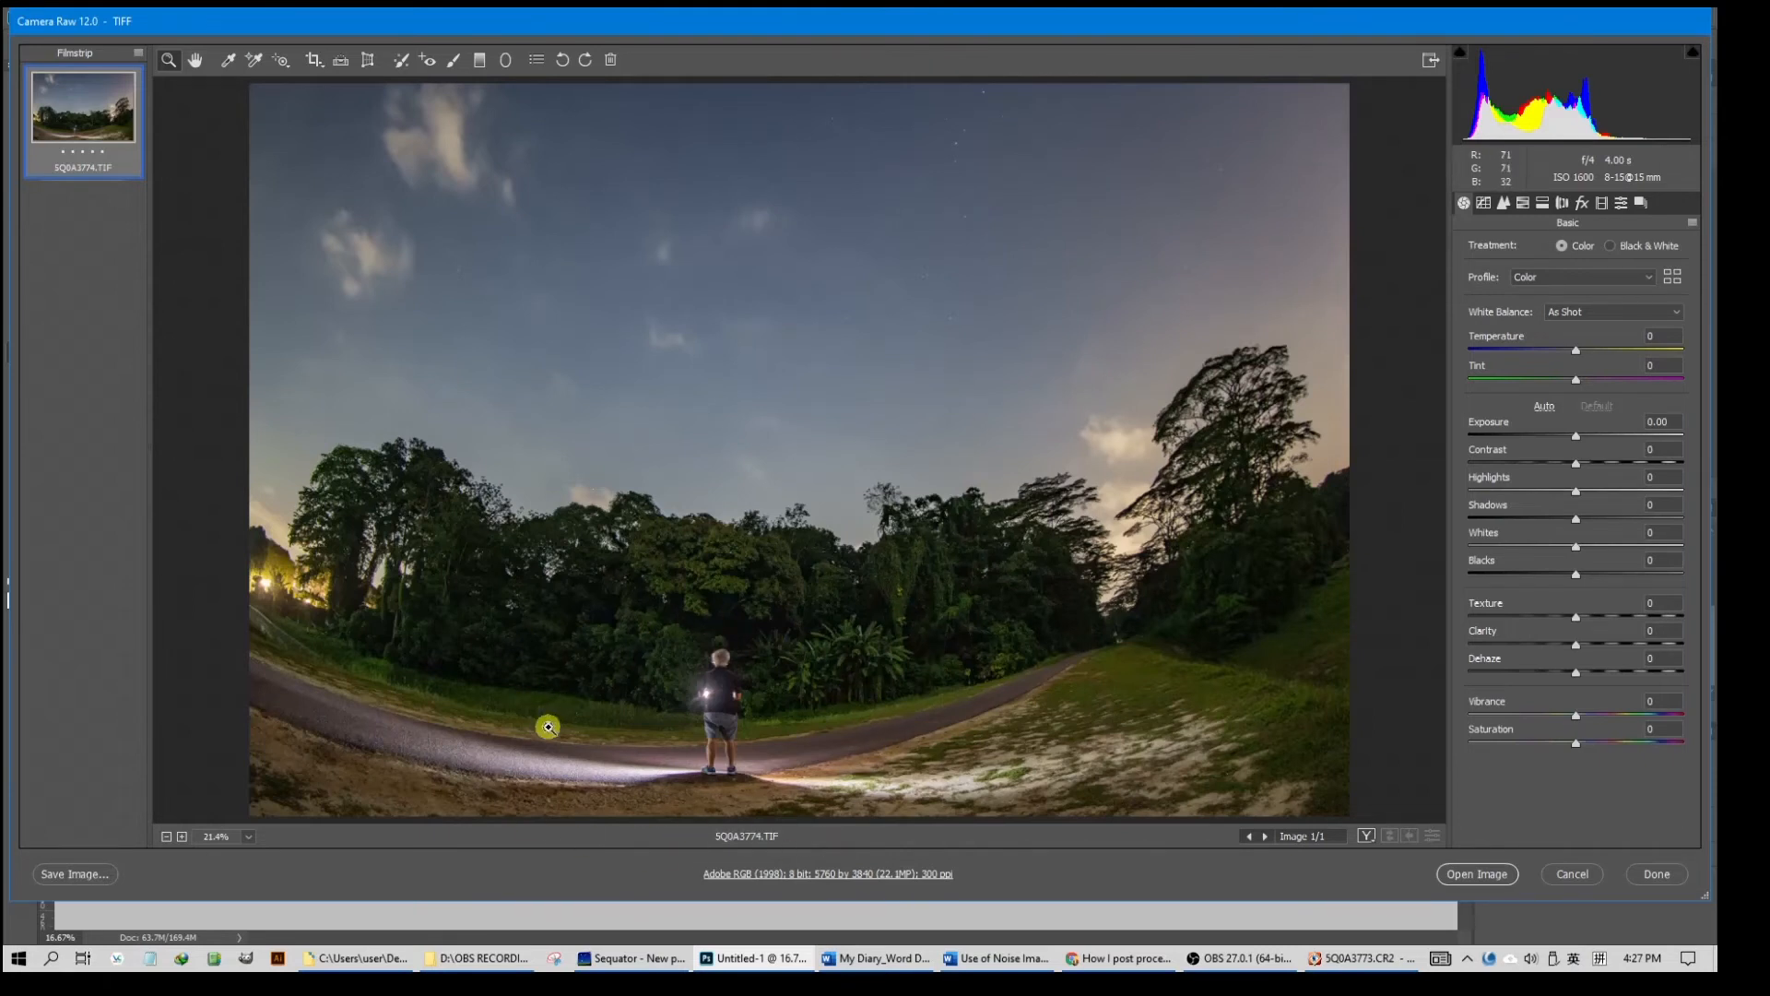
left_click(1477, 876)
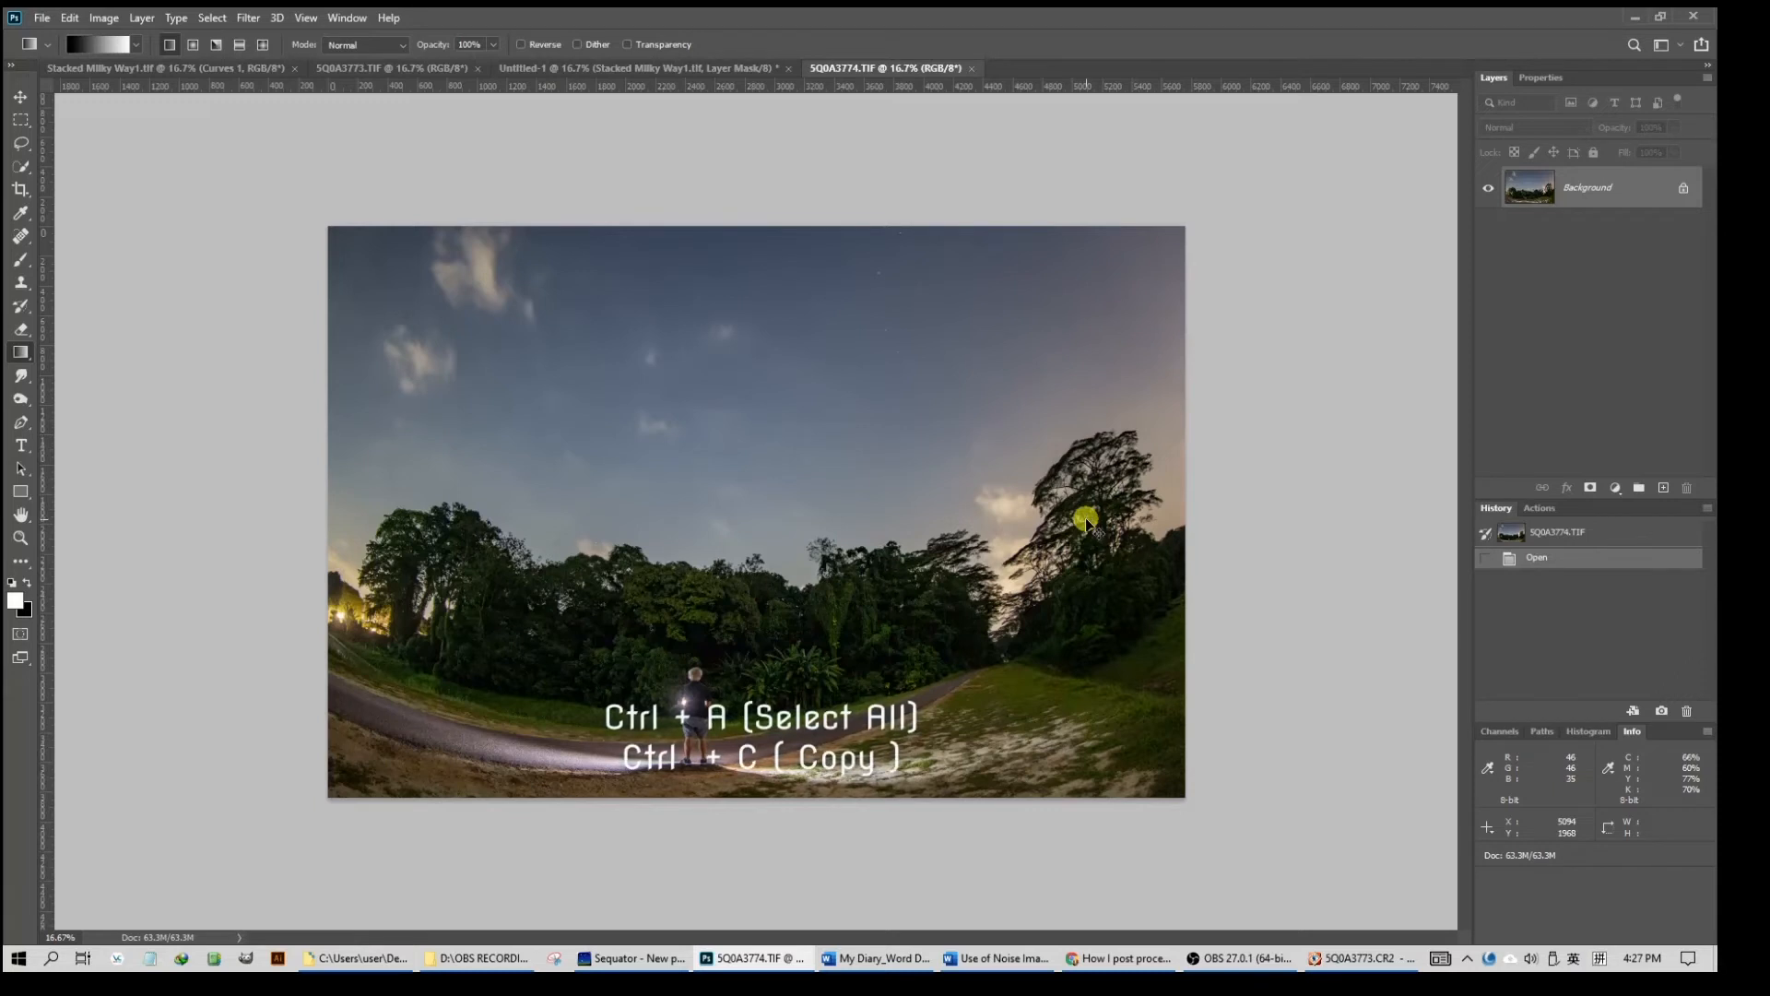
Copy the whole 5Q0A3774.TIF image and paste it into Untitled-1 as a new layer above Stacked Milky Way1.tif
key("ctrl+a")
key("ctrl+c")
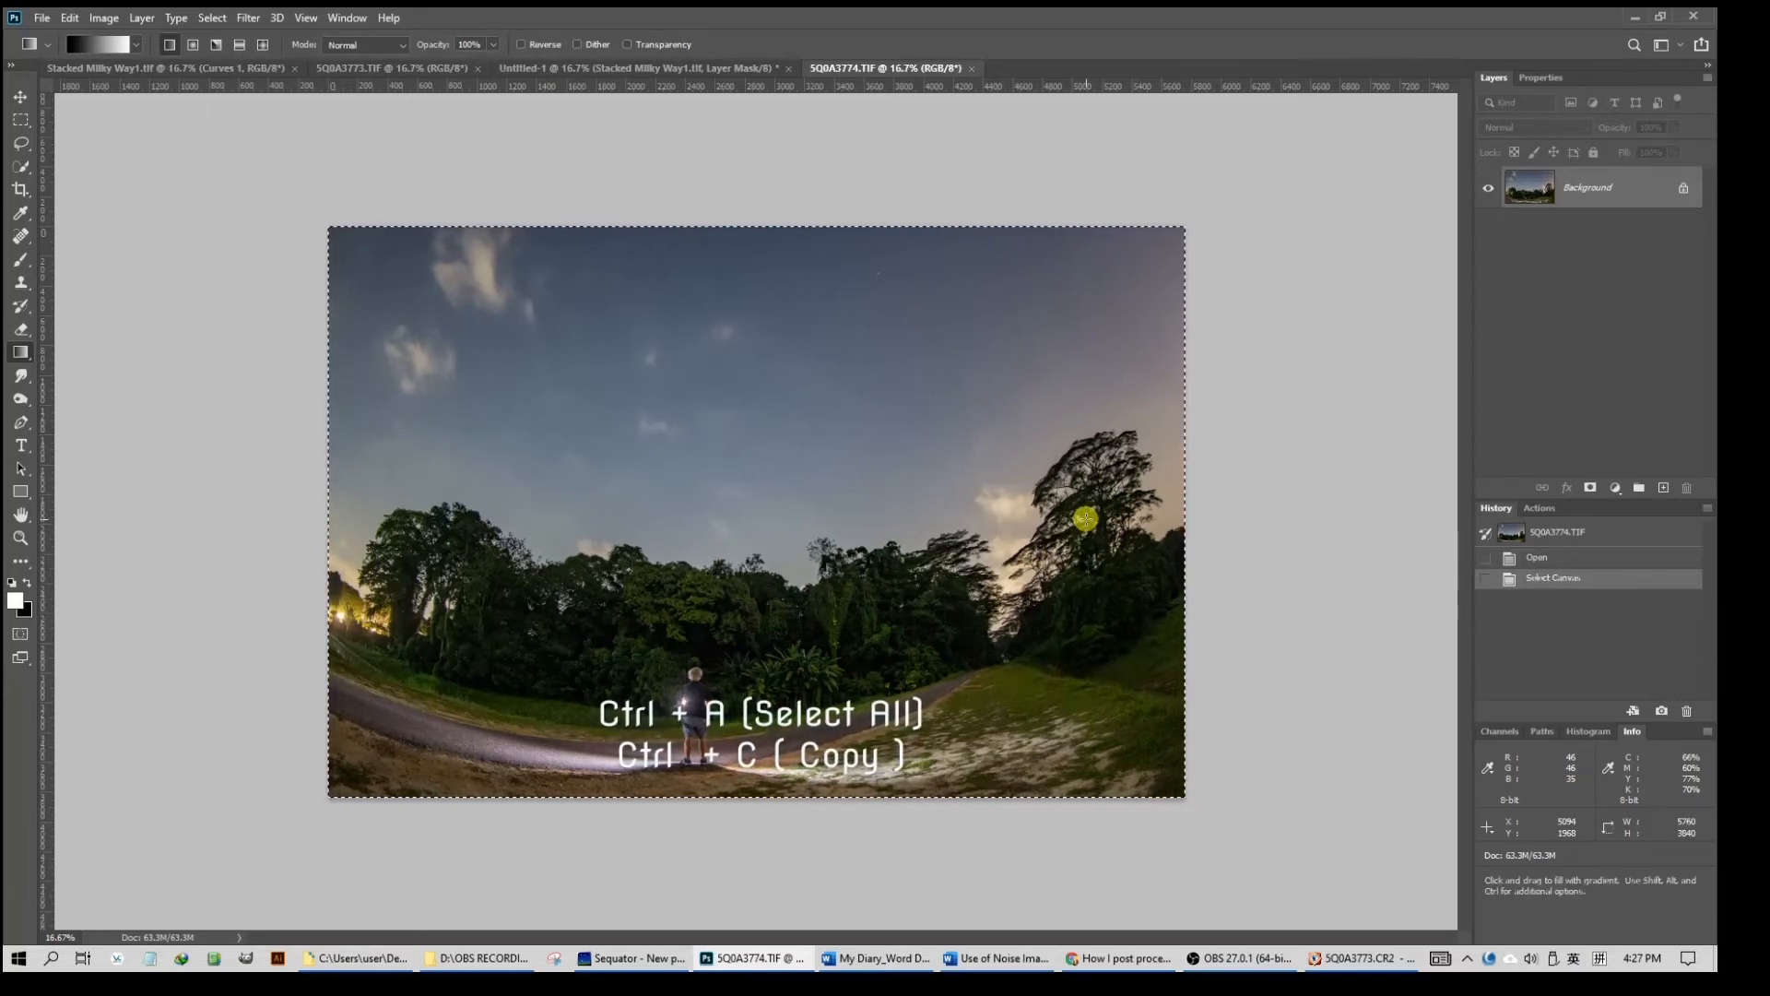
left_click(648, 72)
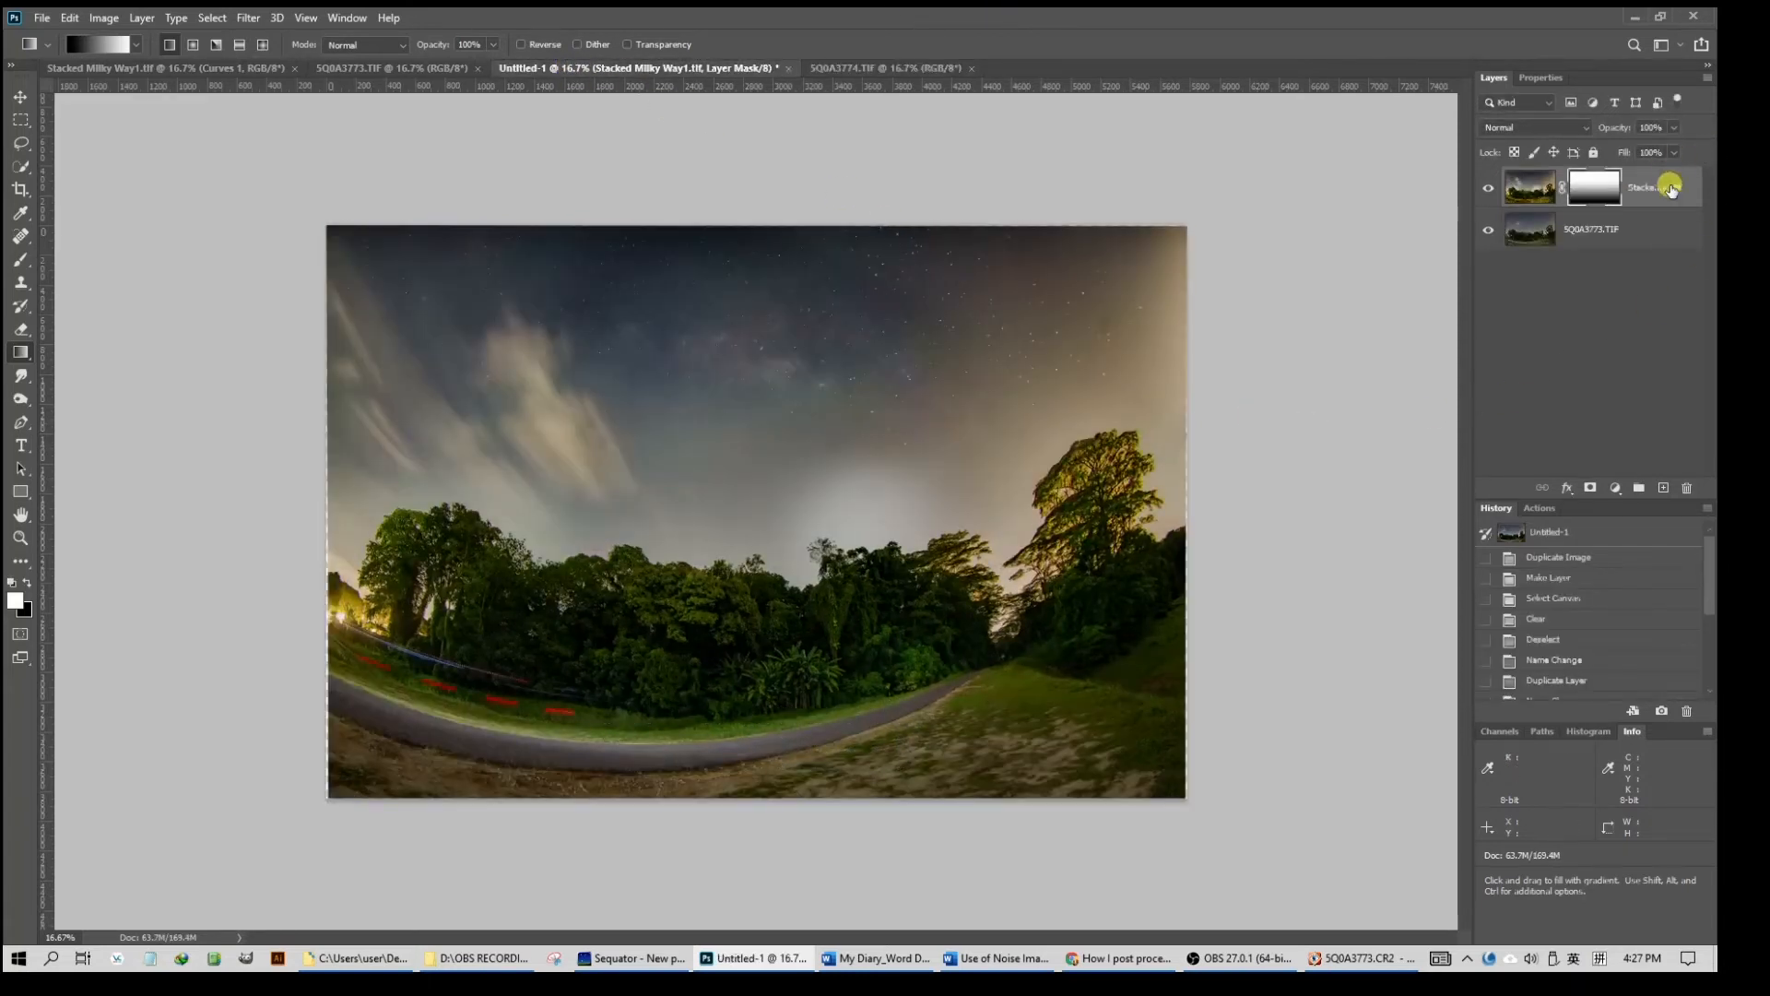
left_click(1671, 189)
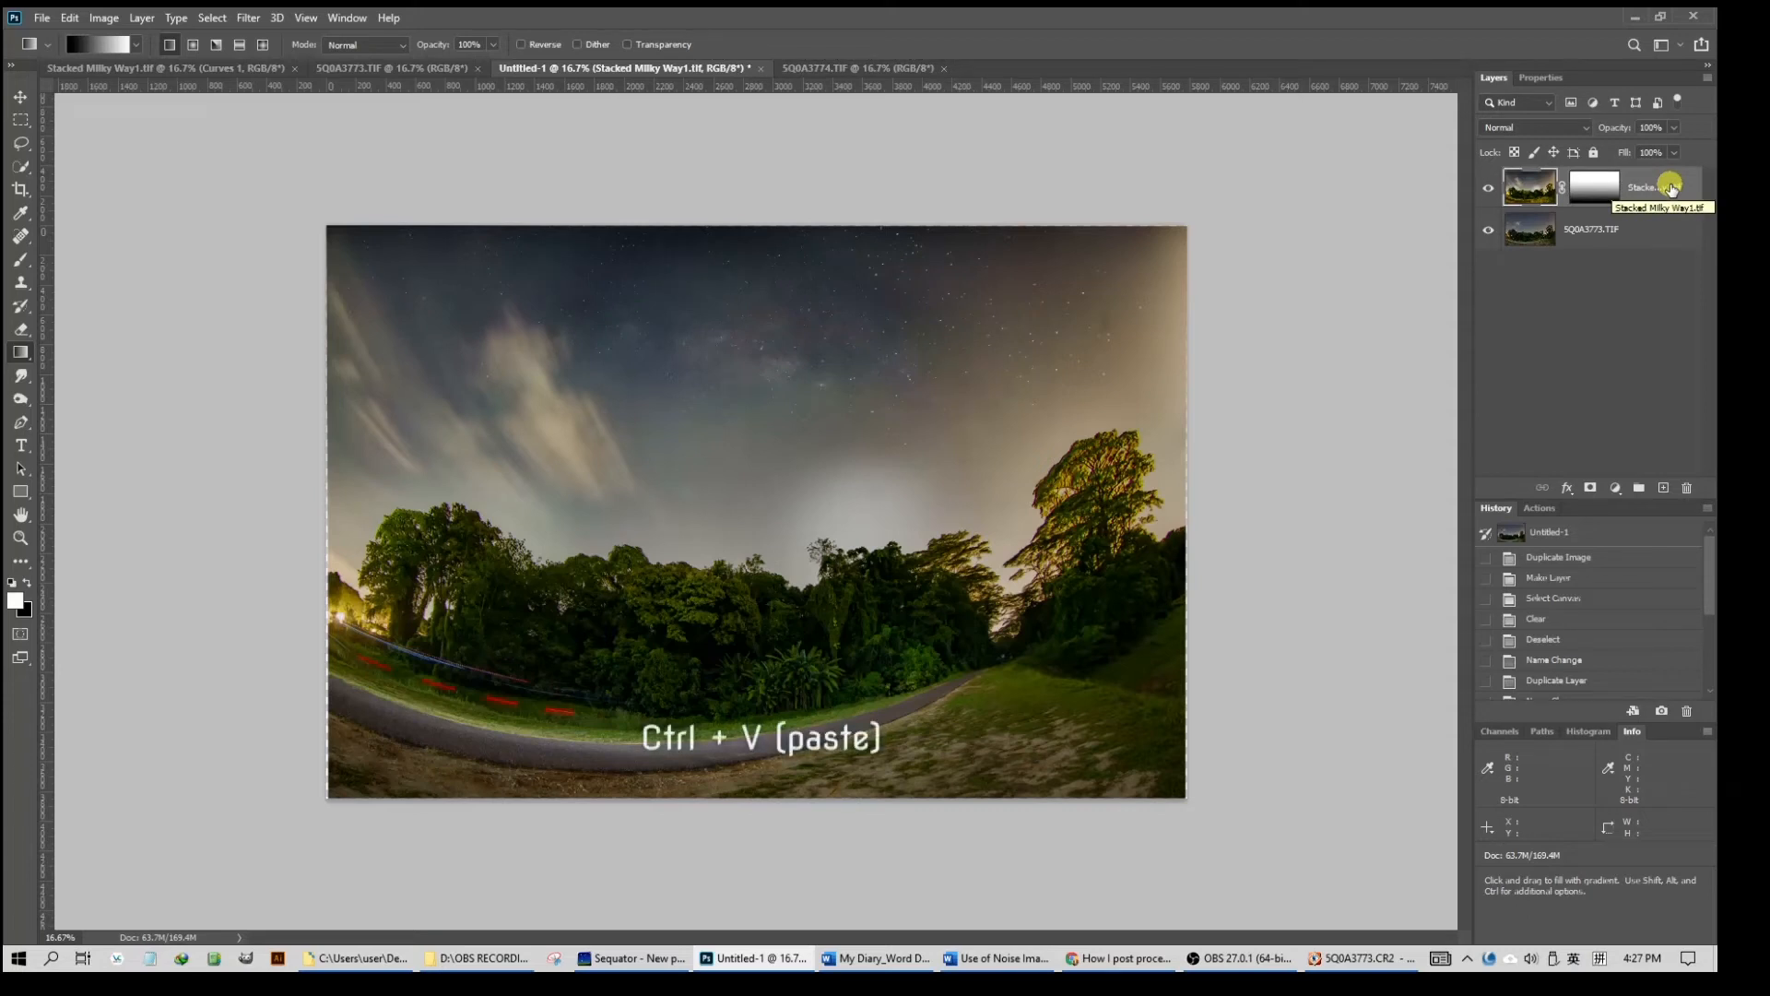
key("ctrl+v")
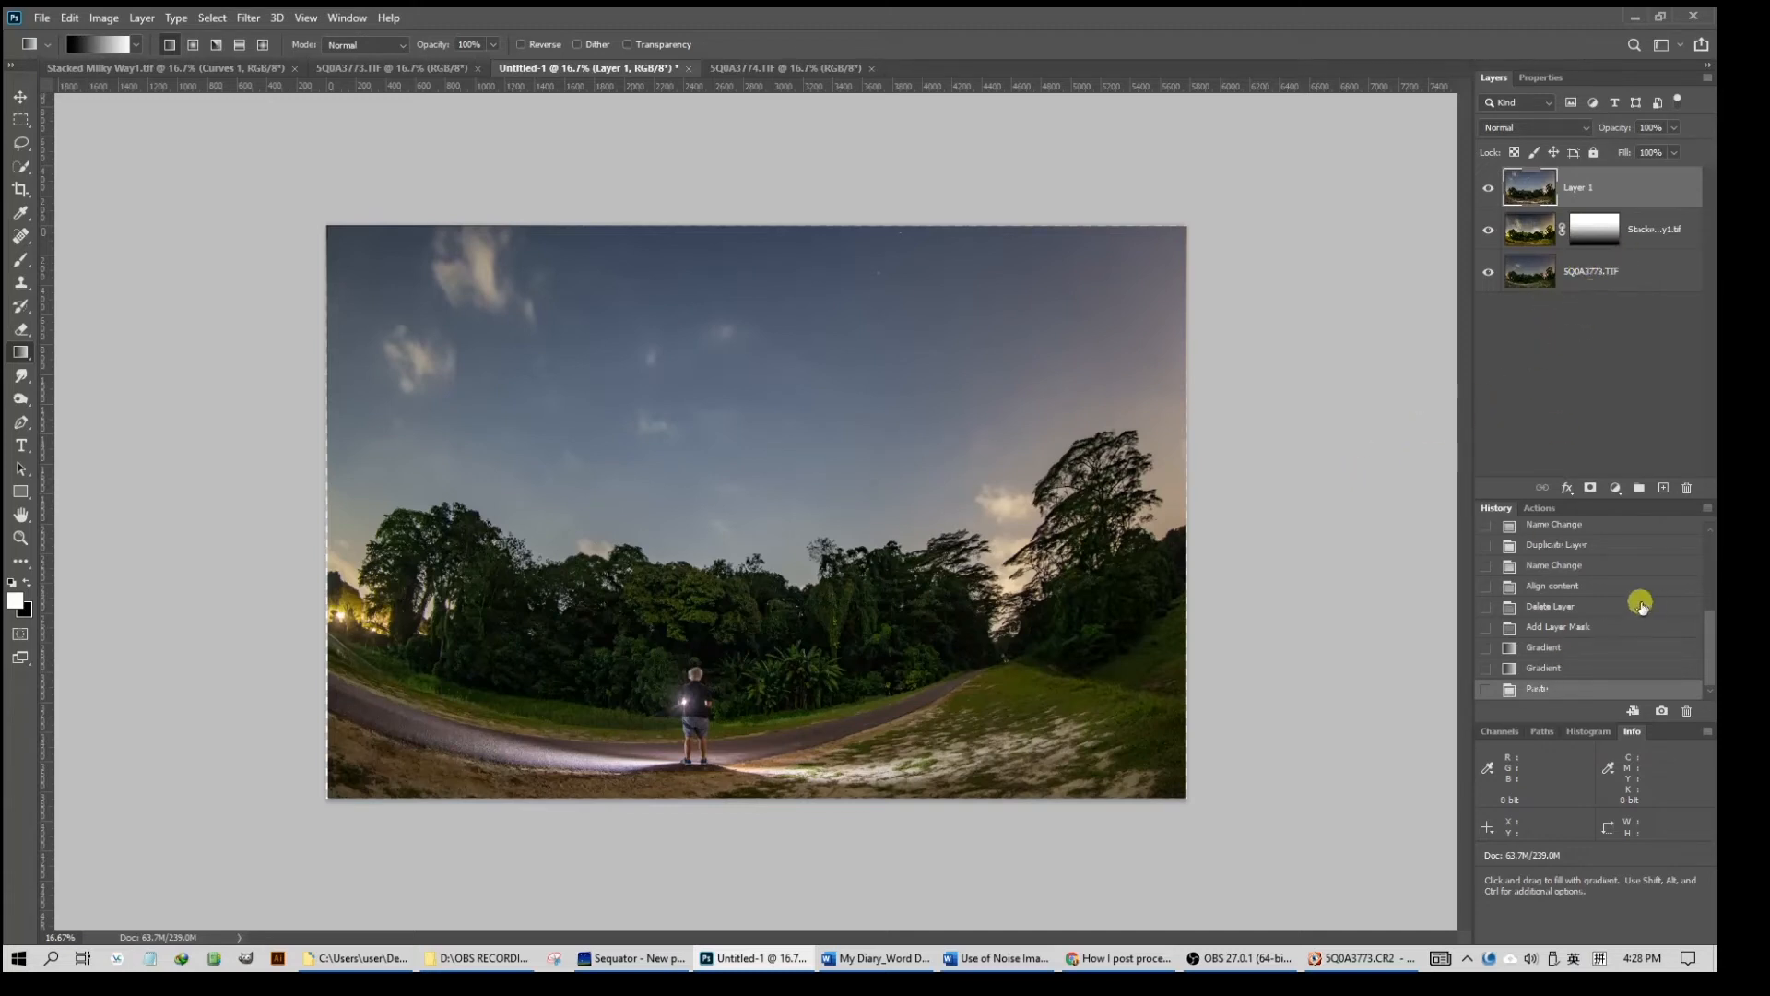
Add a layer mask to the pasted layer and invert it to black to hide the layer
left_click(1591, 488)
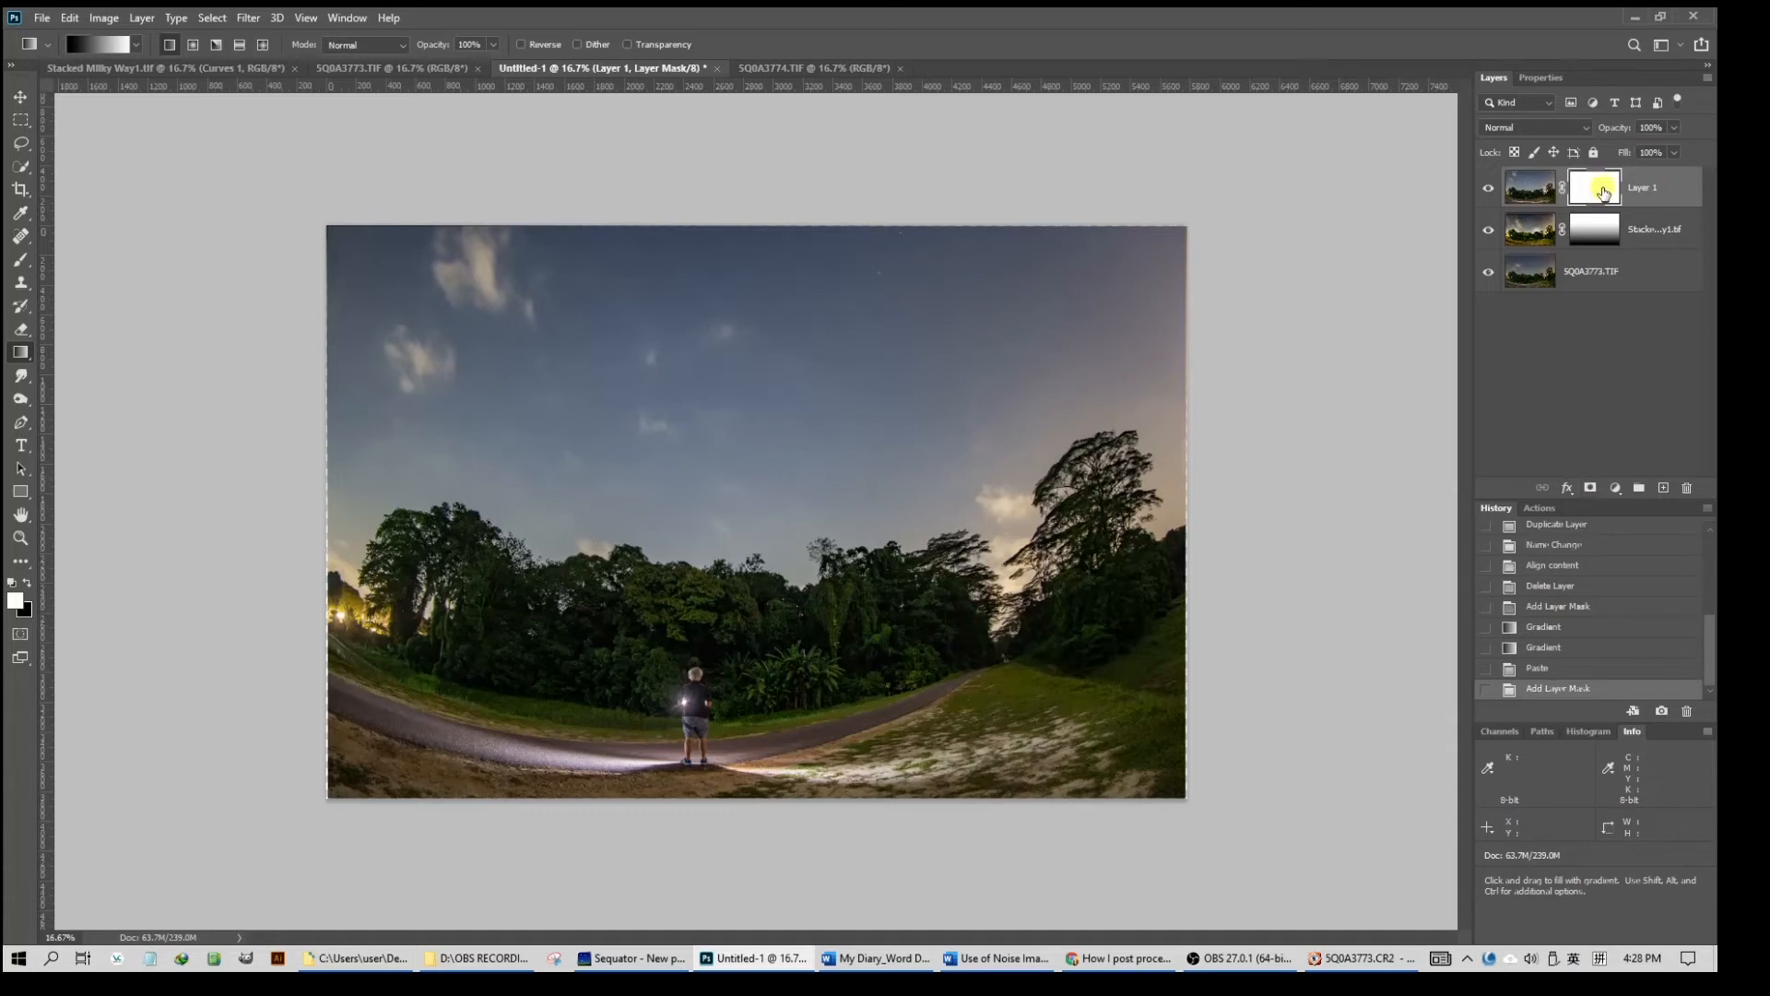
key("ctrl+i")
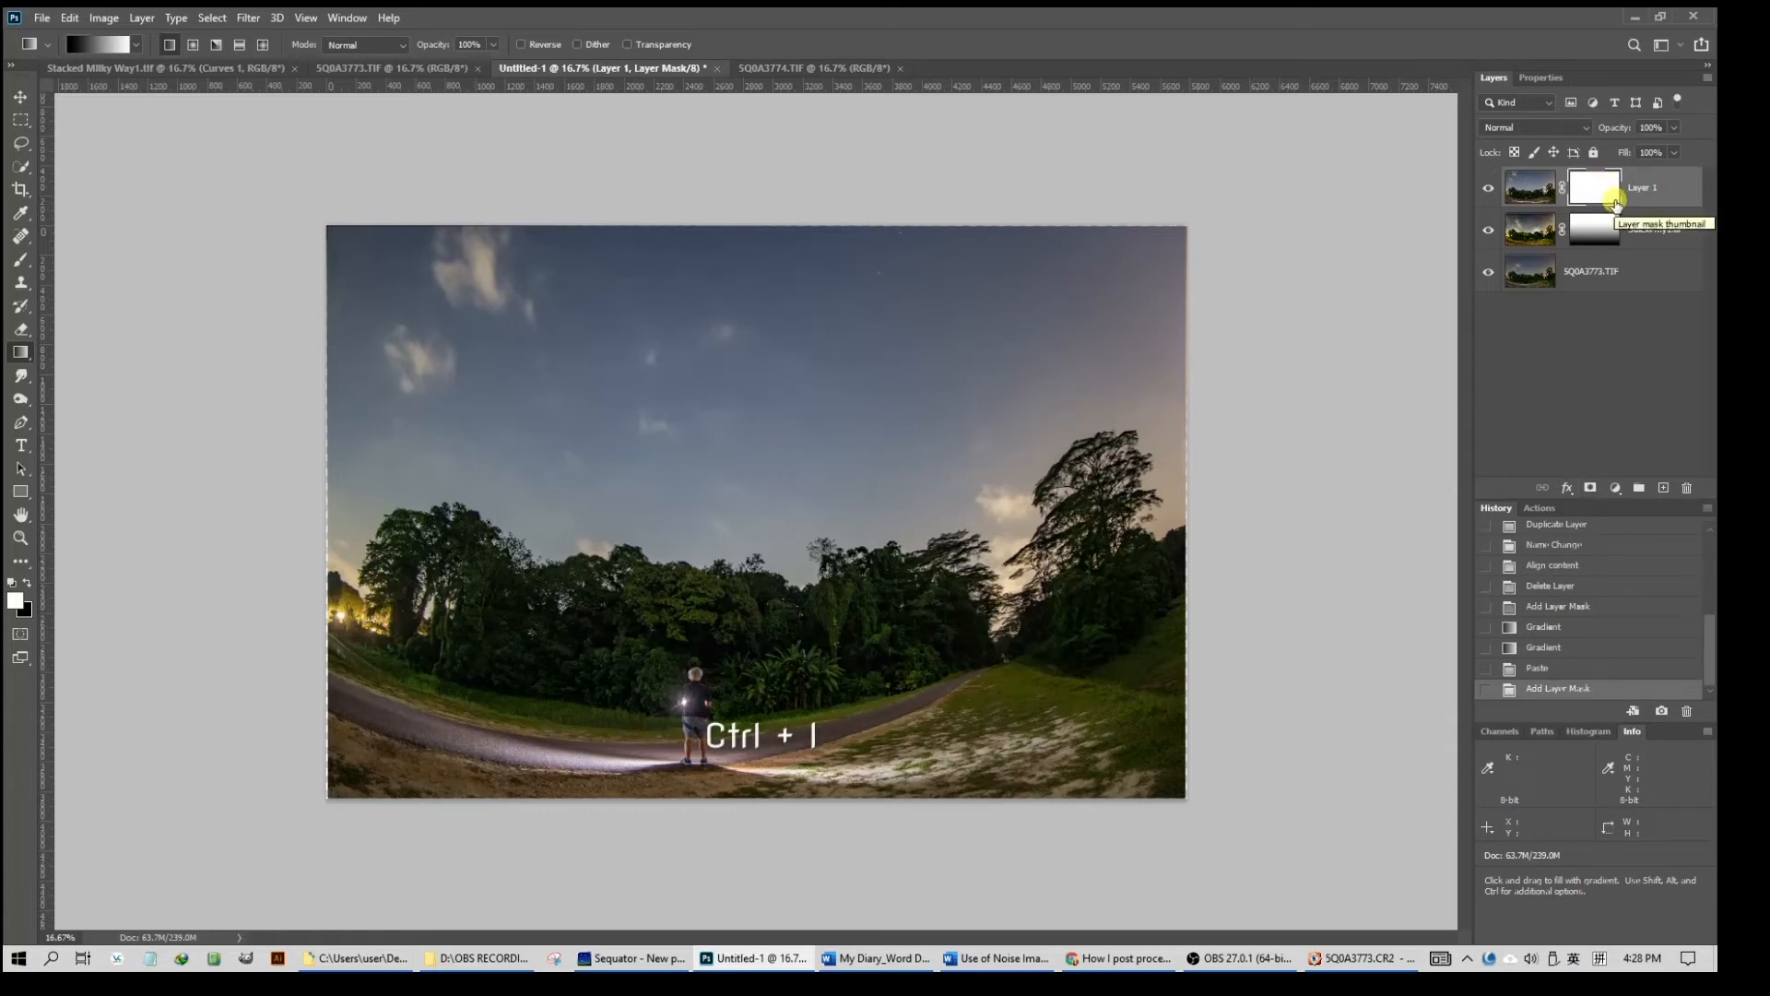
key("ctrl+i")
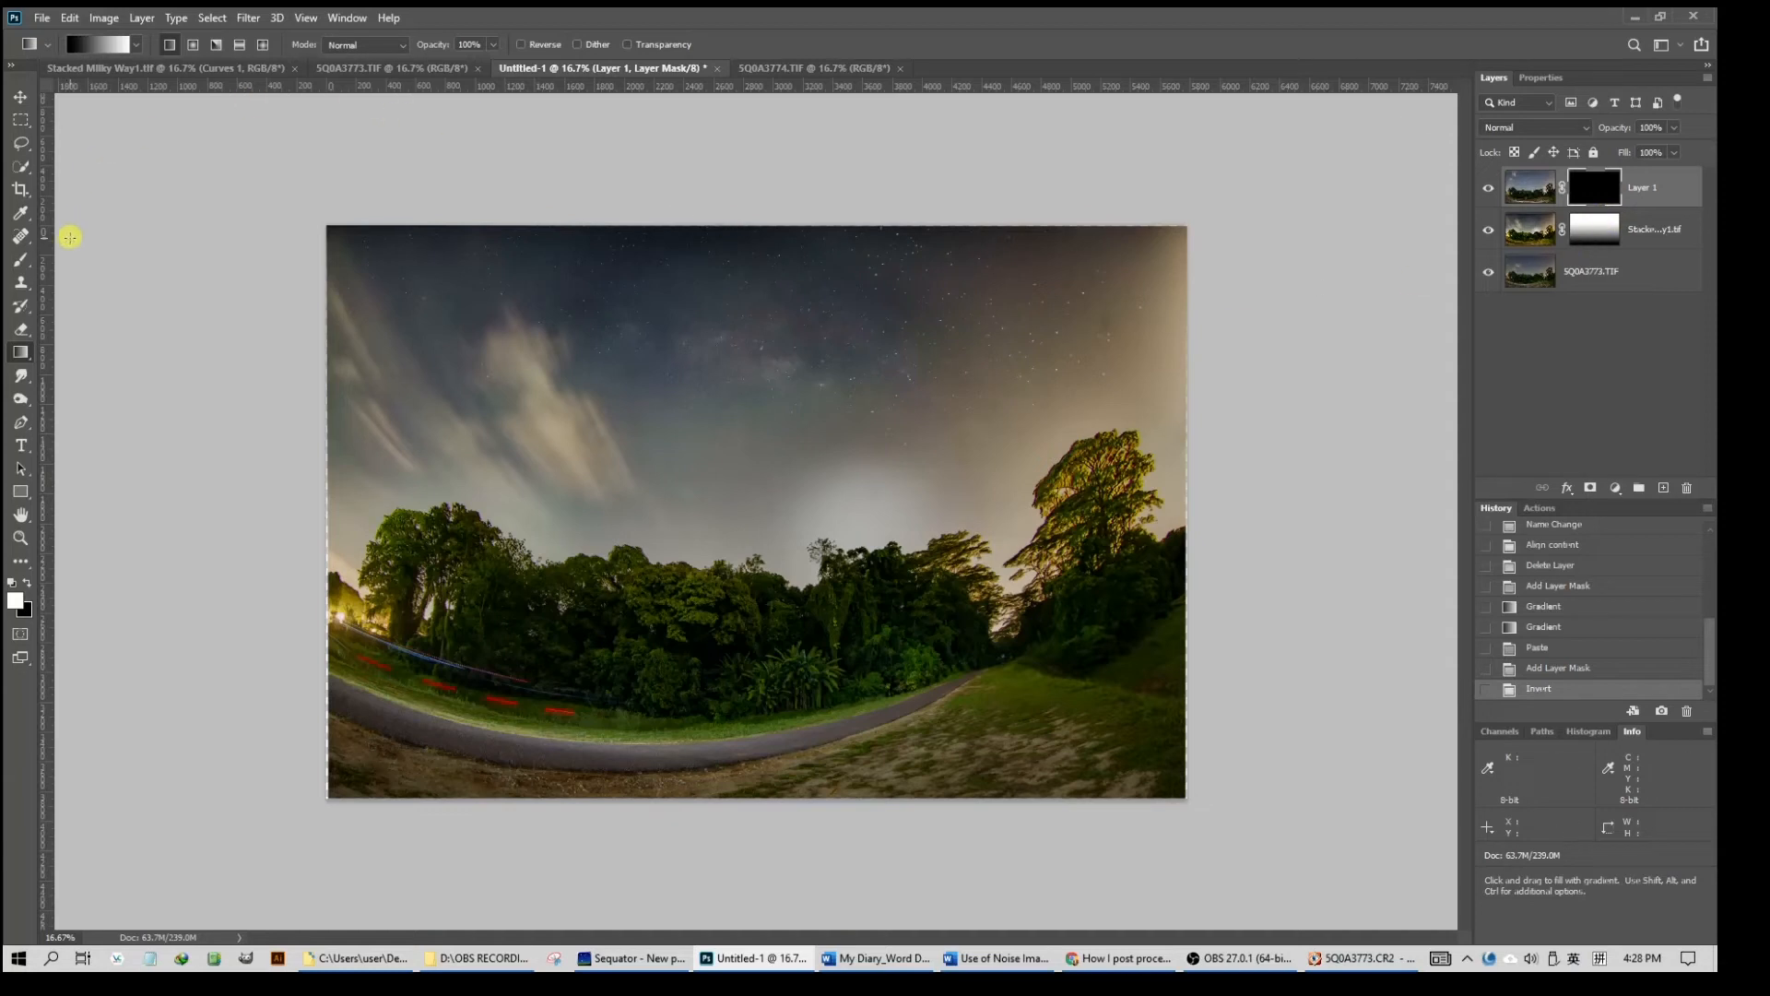
Set up the Brush tool with a Soft Round tip at 0% hardness, 50% opacity and 600 px size
left_click(20, 268)
left_click(119, 263)
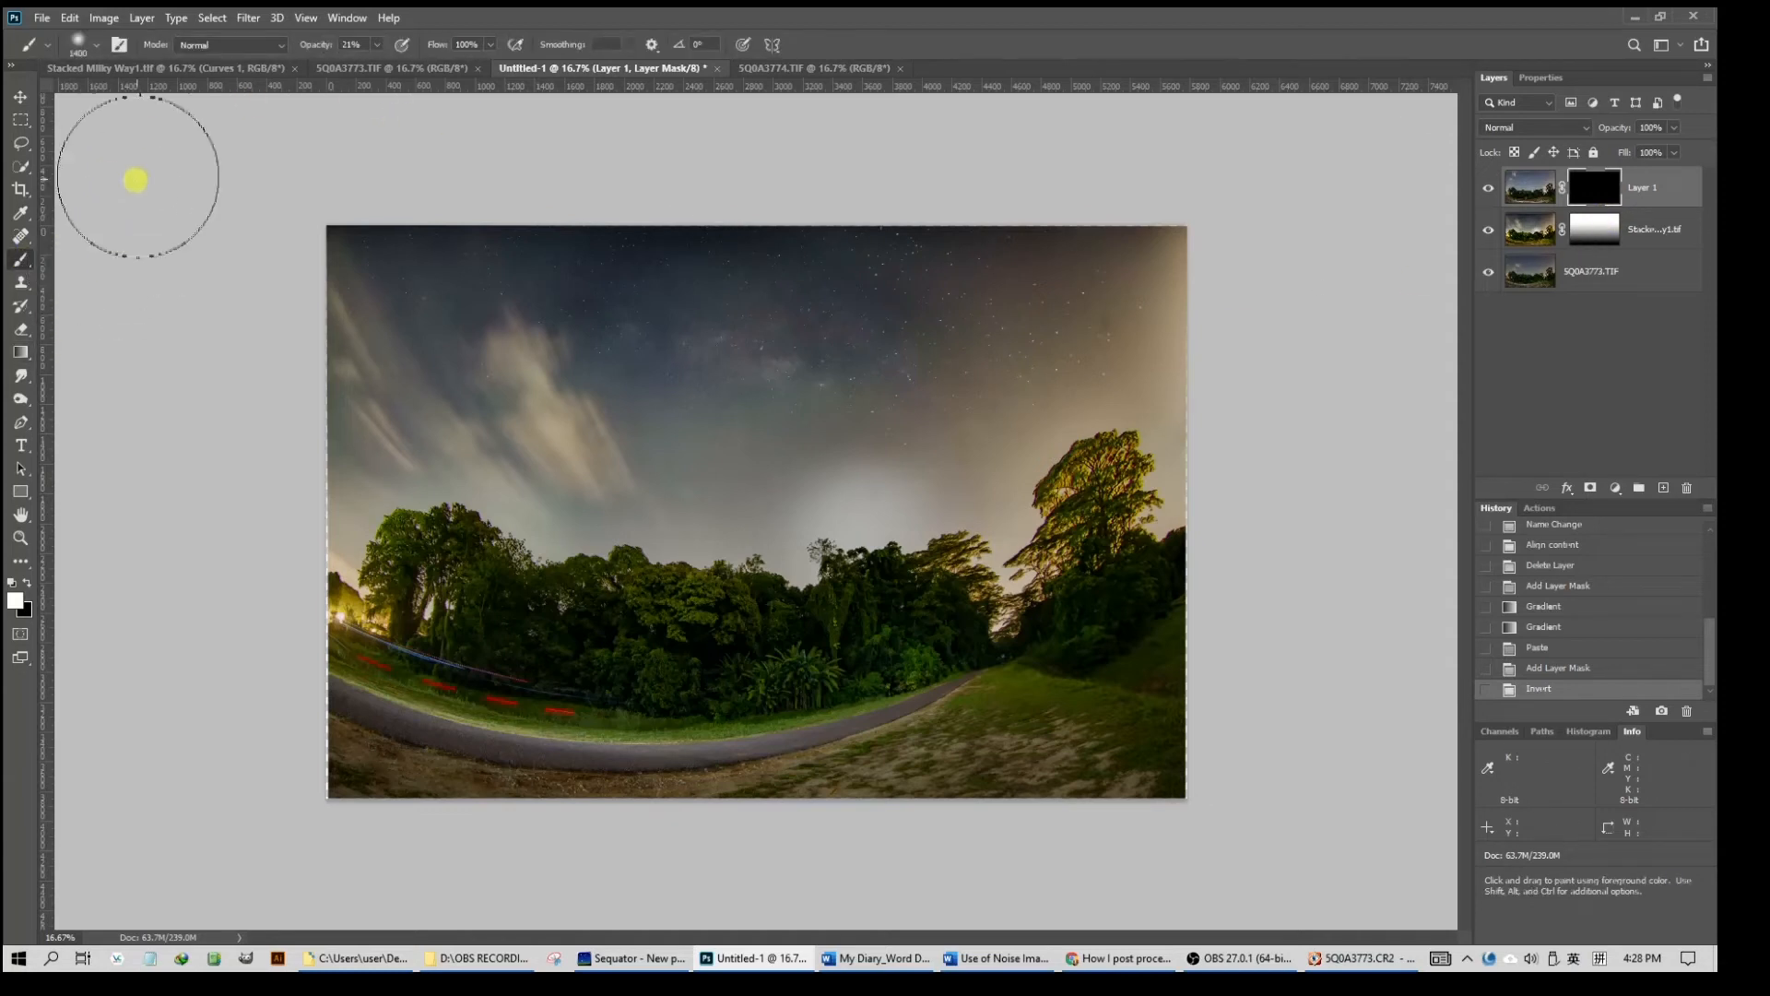
left_click(98, 46)
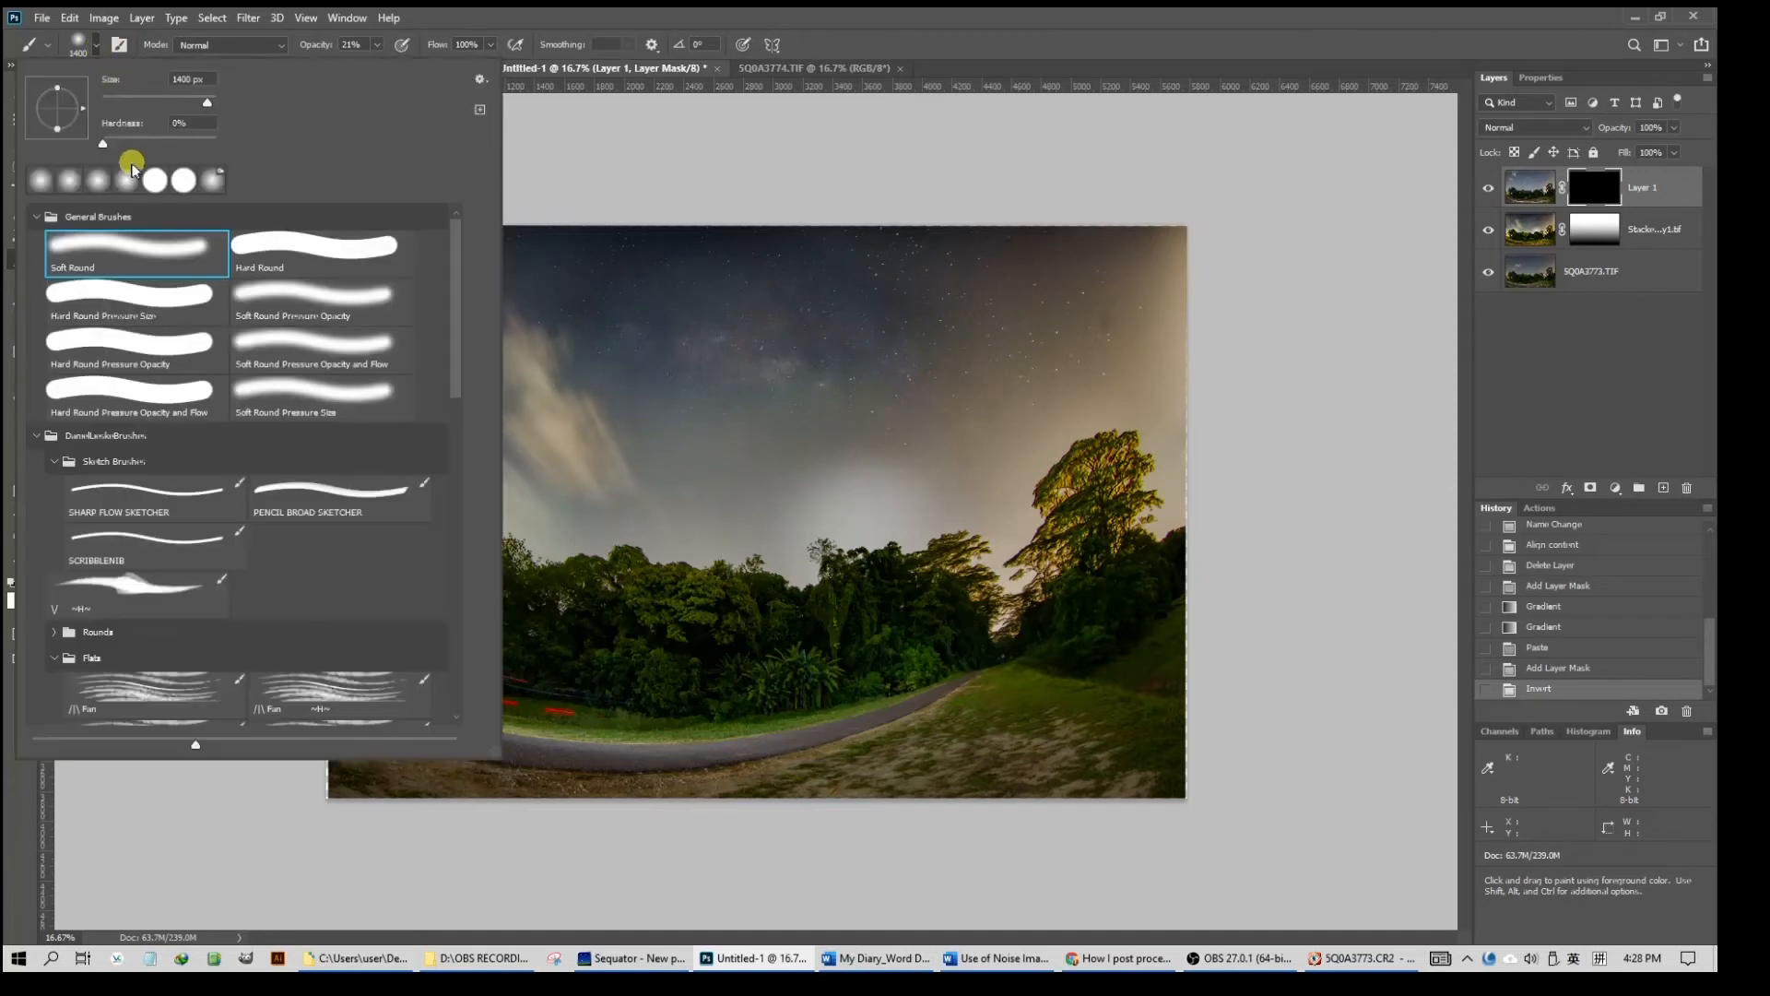
left_click(379, 46)
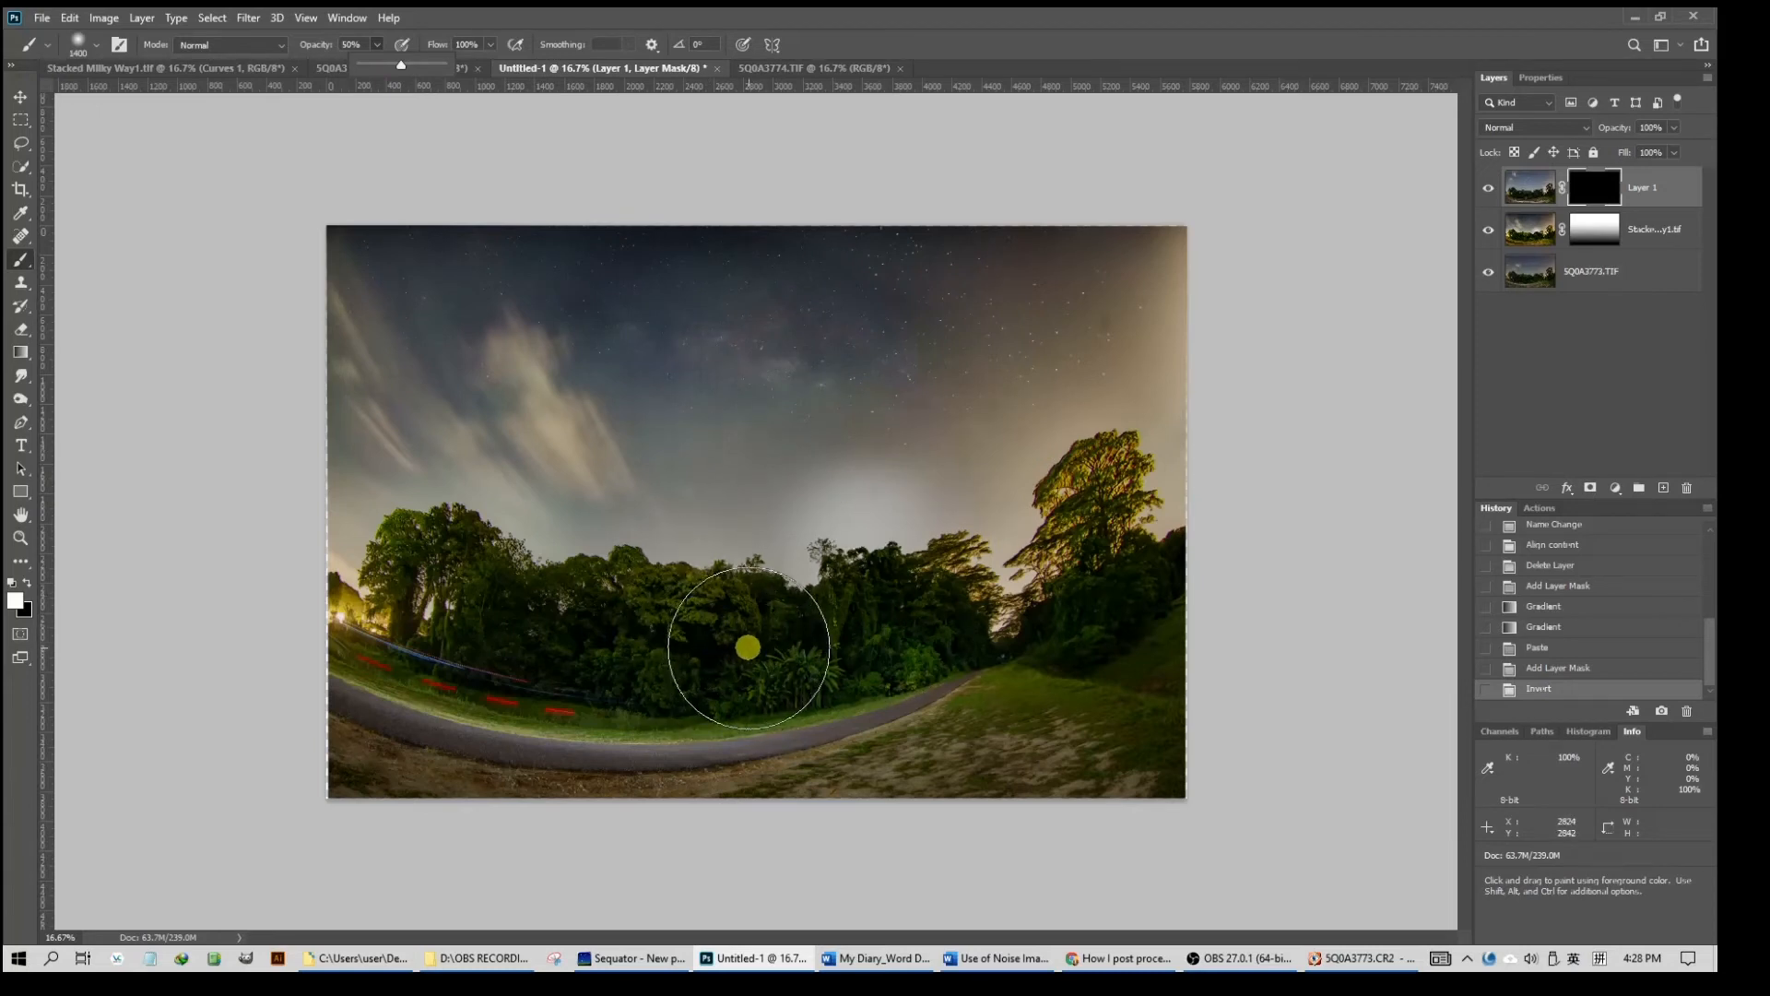
key("bracketleft")
key("bracketleft")
key("bracketleft")
key("bracketleft")
key("bracketleft")
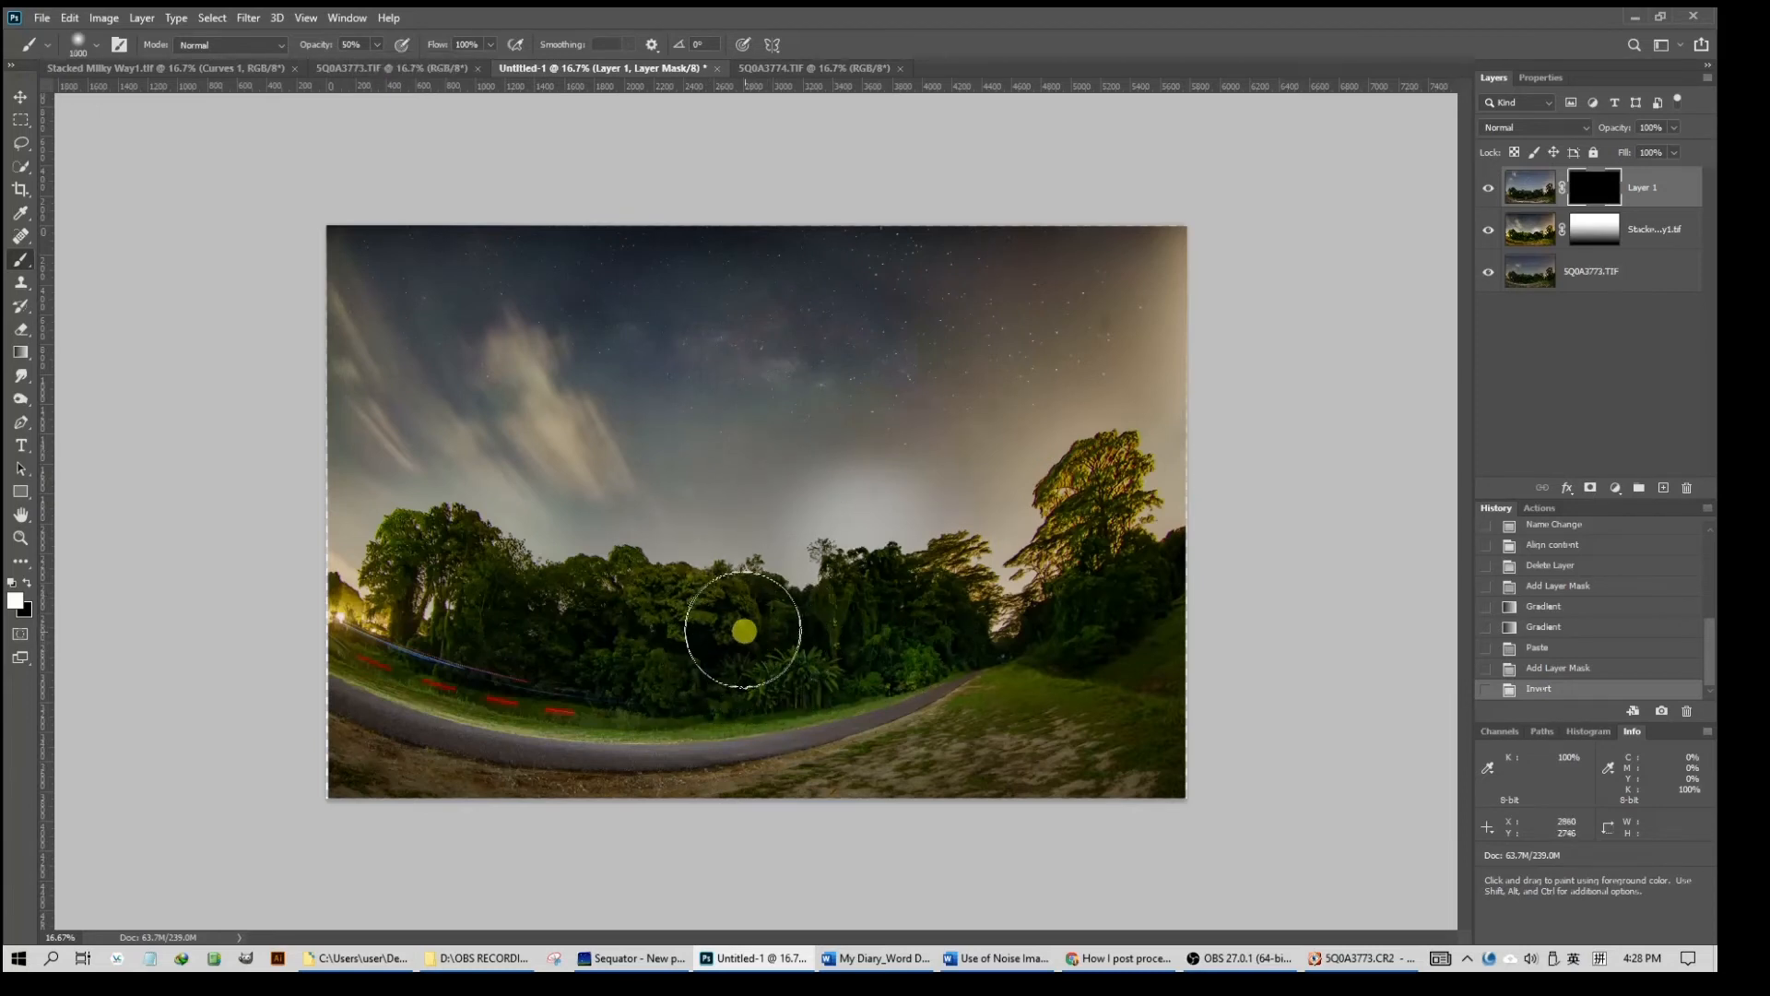
key("bracketleft")
key("bracketleft")
key("bracketleft")
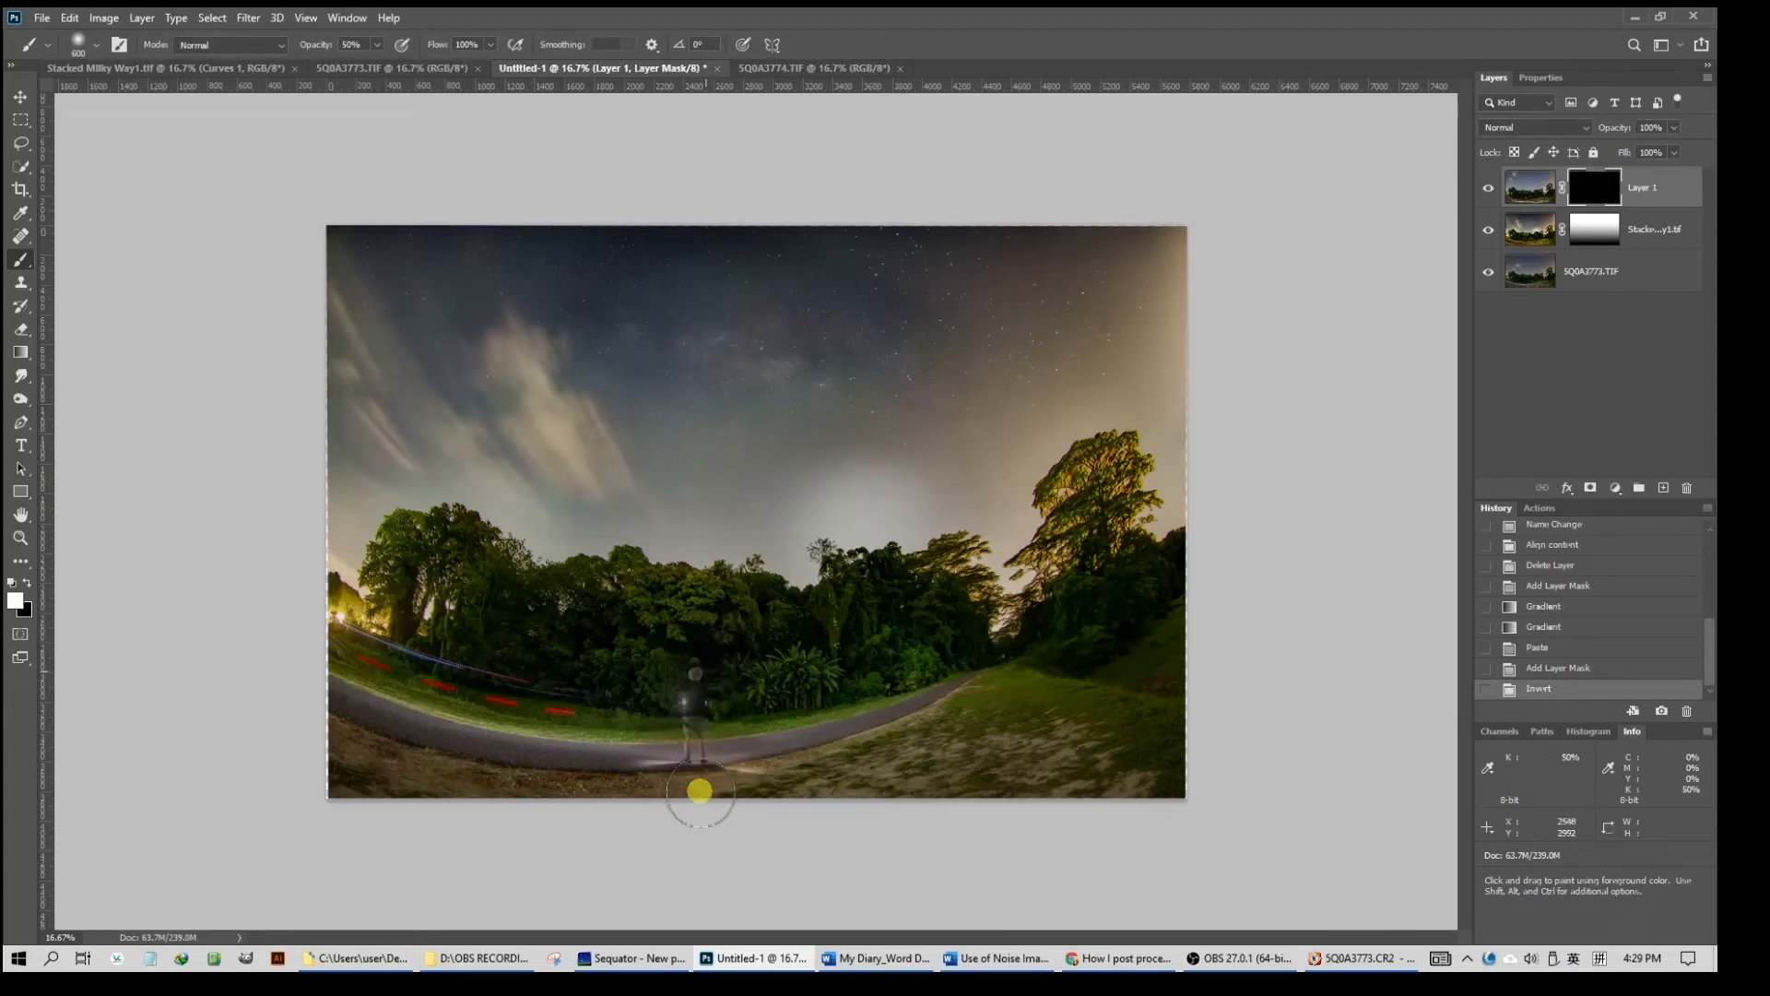
Paint white on the pasted layer's mask over the standing man, the torch-lit ground, the road and the red light trails
left_click_drag(699, 767, 696, 677)
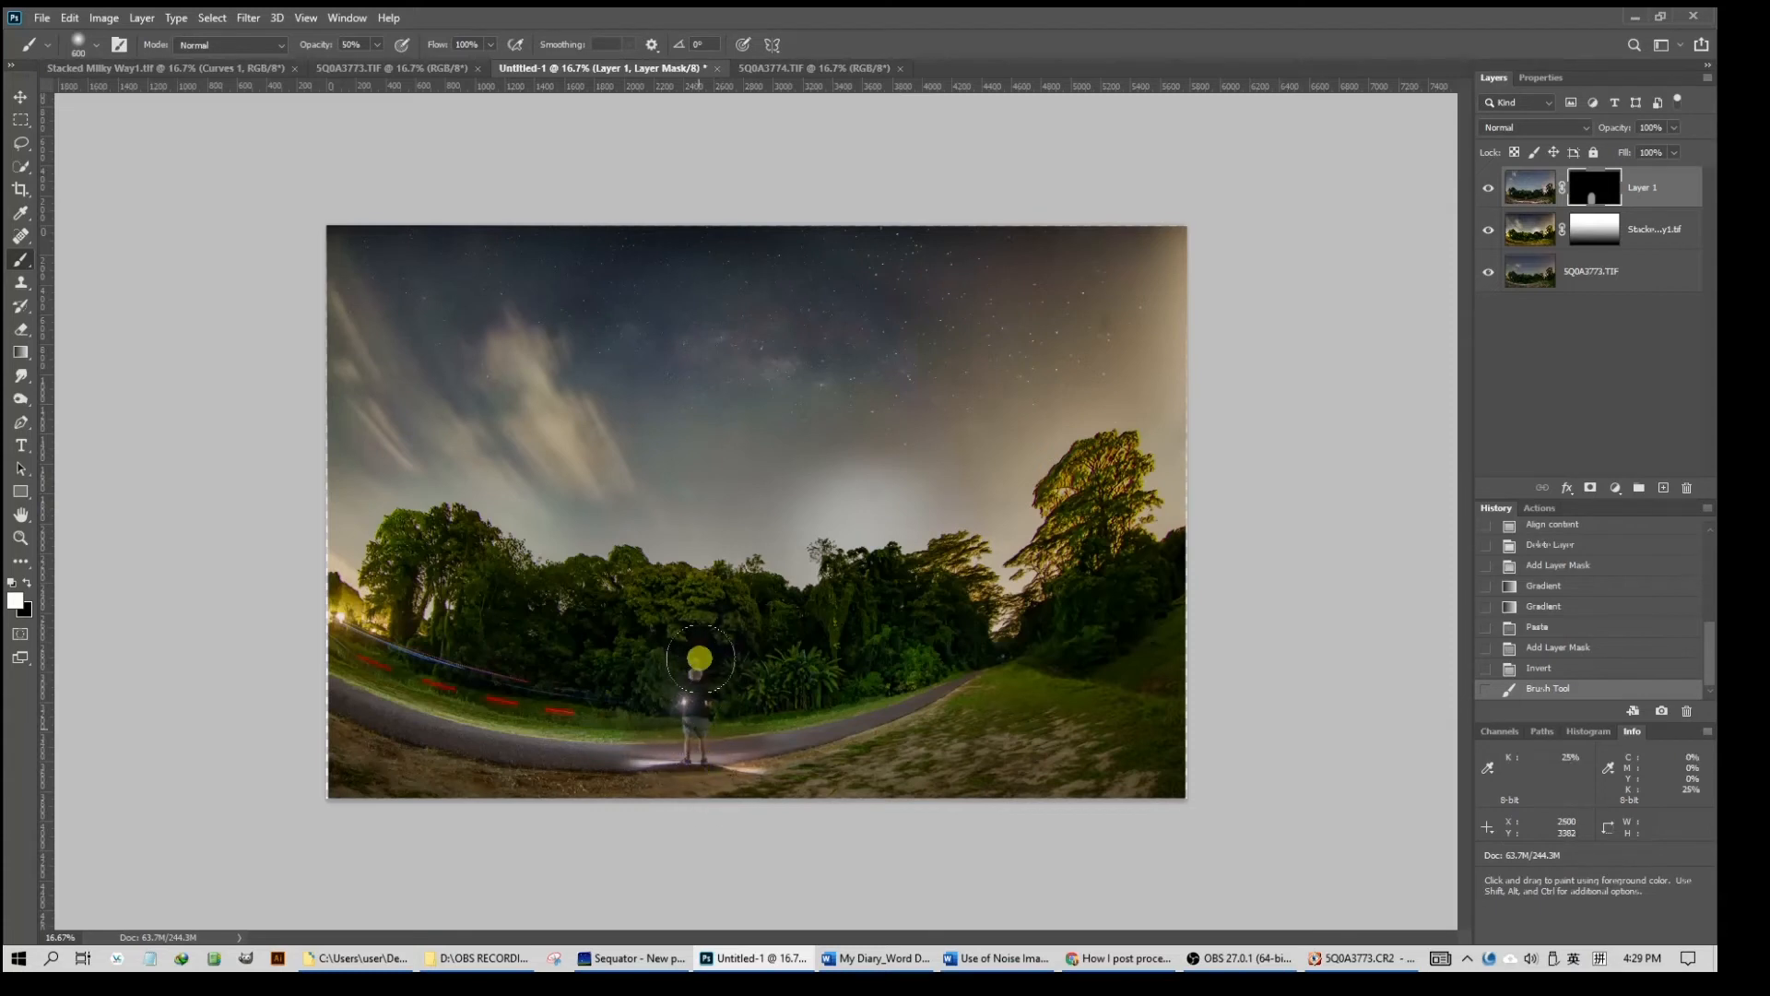
left_click(700, 658)
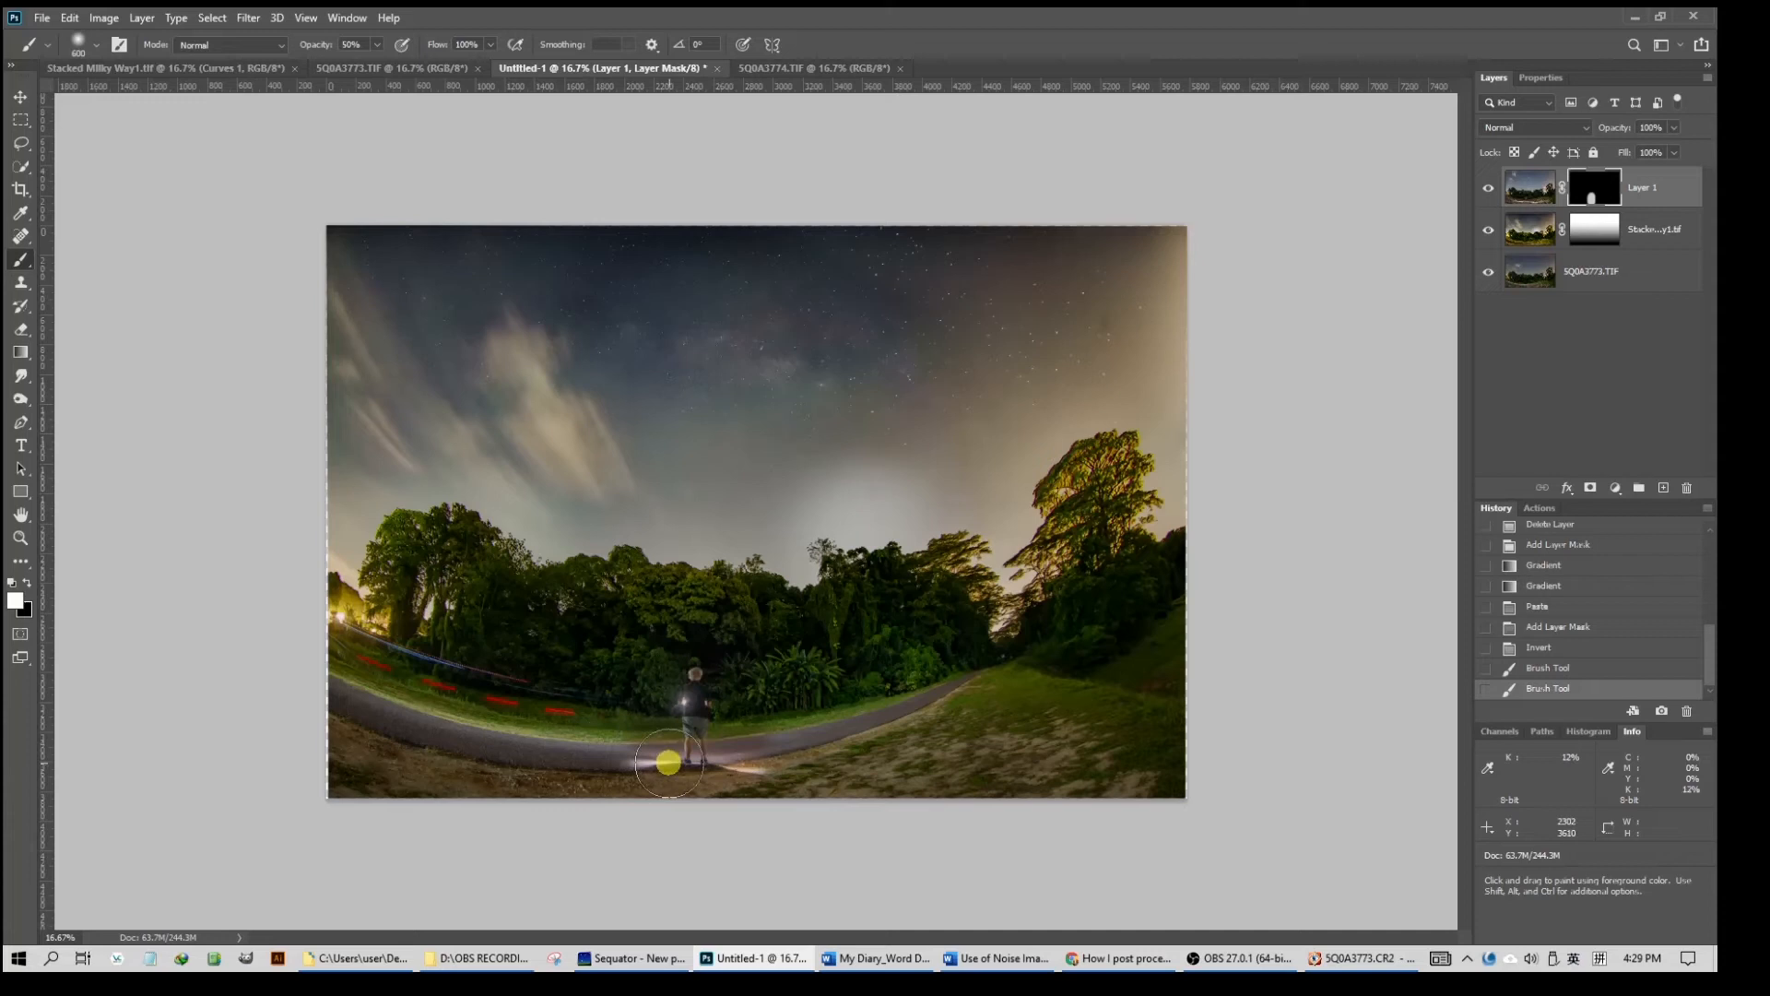
left_click_drag(657, 760, 356, 739)
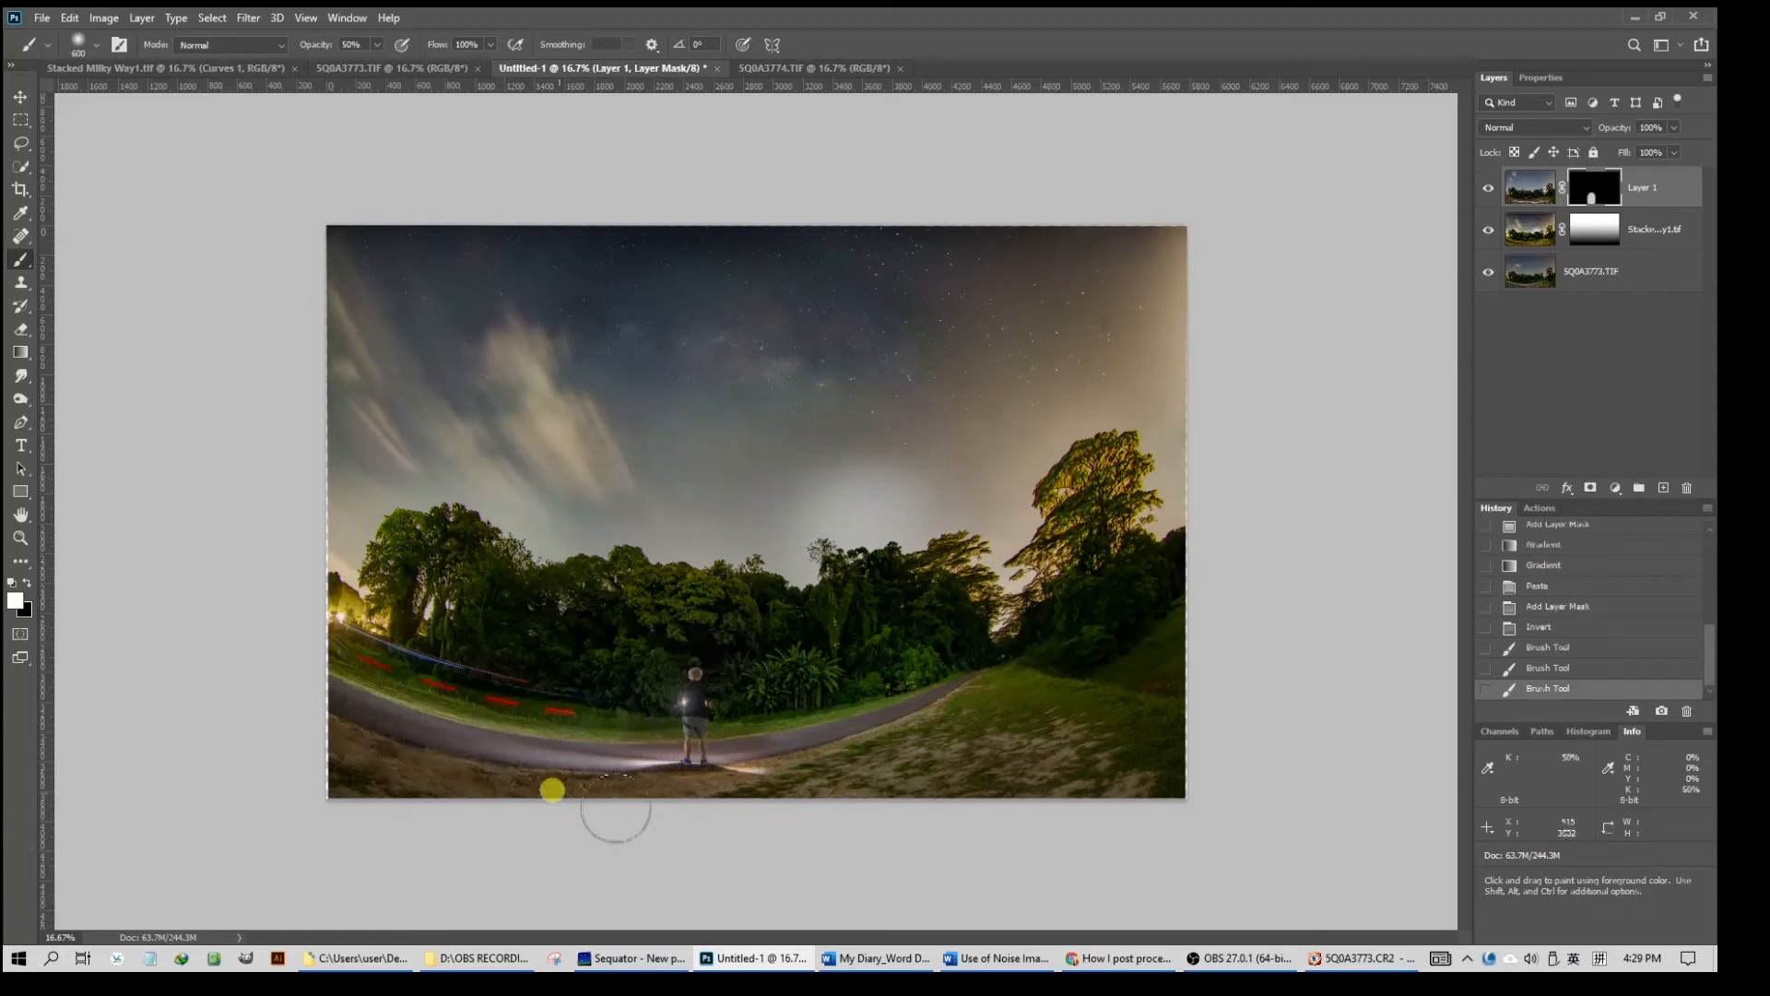
mouse_move(677, 743)
left_mouse_down()
mouse_move(1089, 801)
mouse_move(767, 740)
mouse_move(1129, 726)
left_mouse_up()
left_click_drag(719, 722, 1242, 677)
mouse_move(678, 692)
left_mouse_down()
mouse_move(896, 685)
mouse_move(1070, 641)
mouse_move(1068, 605)
left_mouse_up()
mouse_move(723, 715)
left_mouse_down()
mouse_move(572, 711)
mouse_move(434, 678)
left_mouse_up()
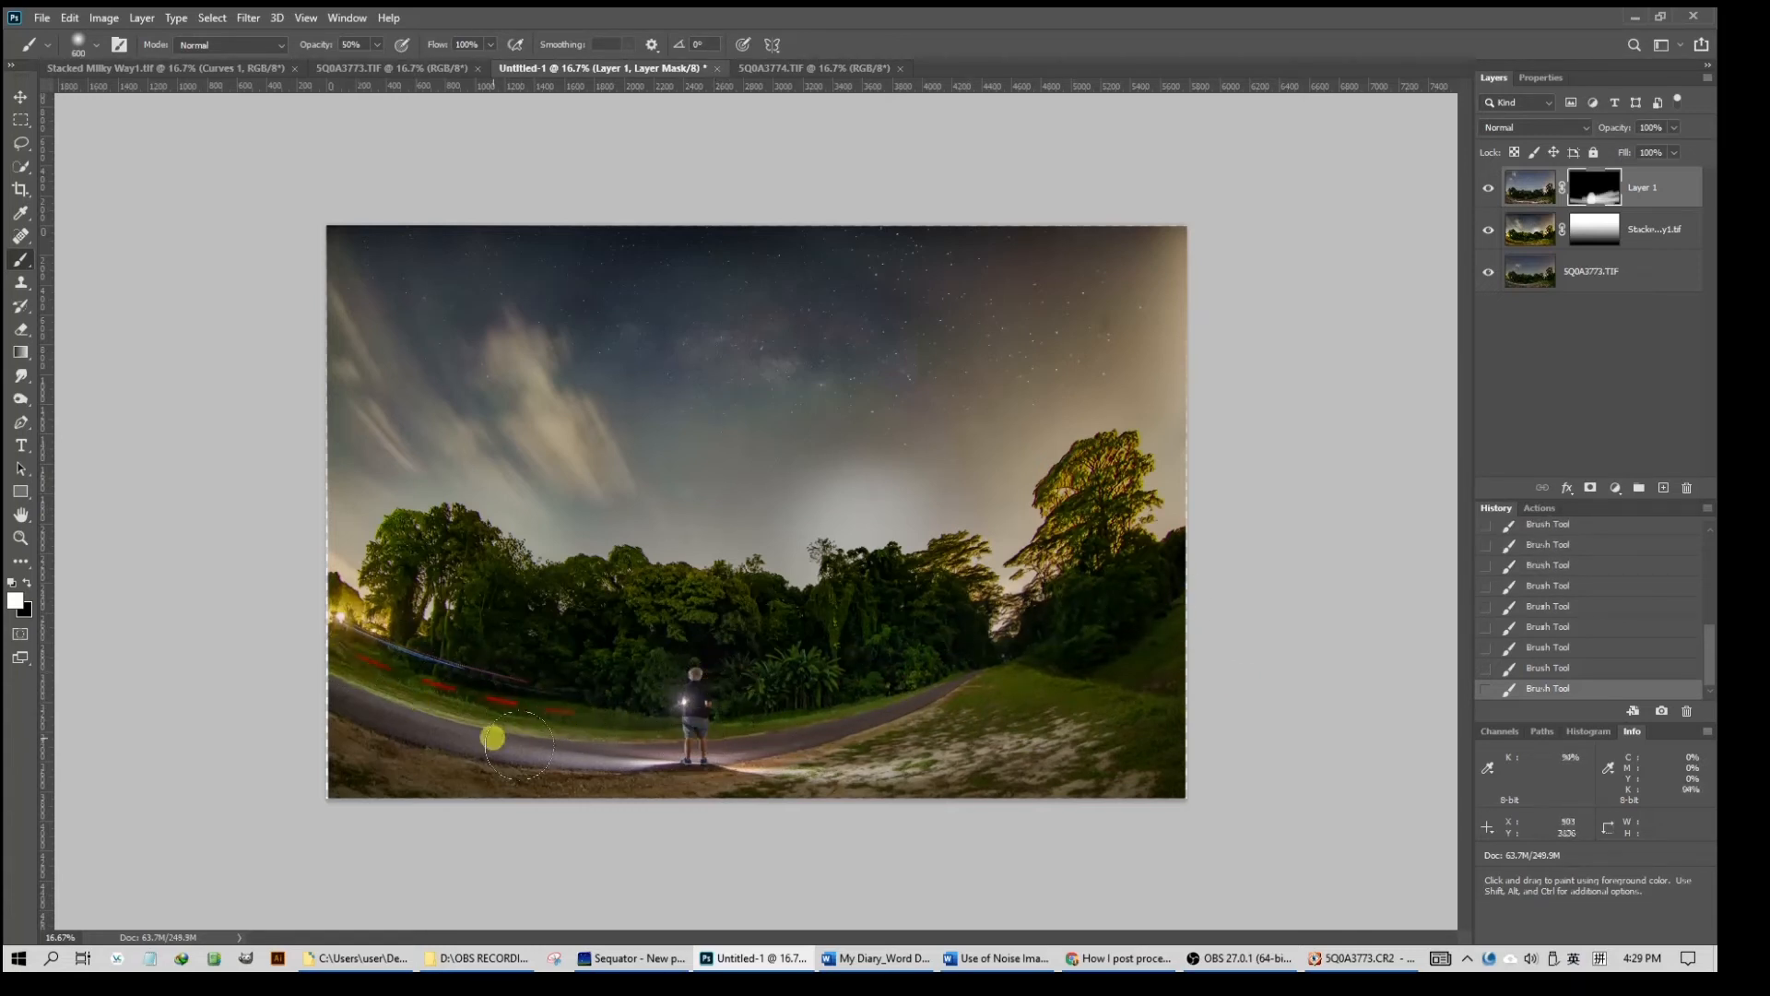
left_click_drag(622, 716, 342, 655)
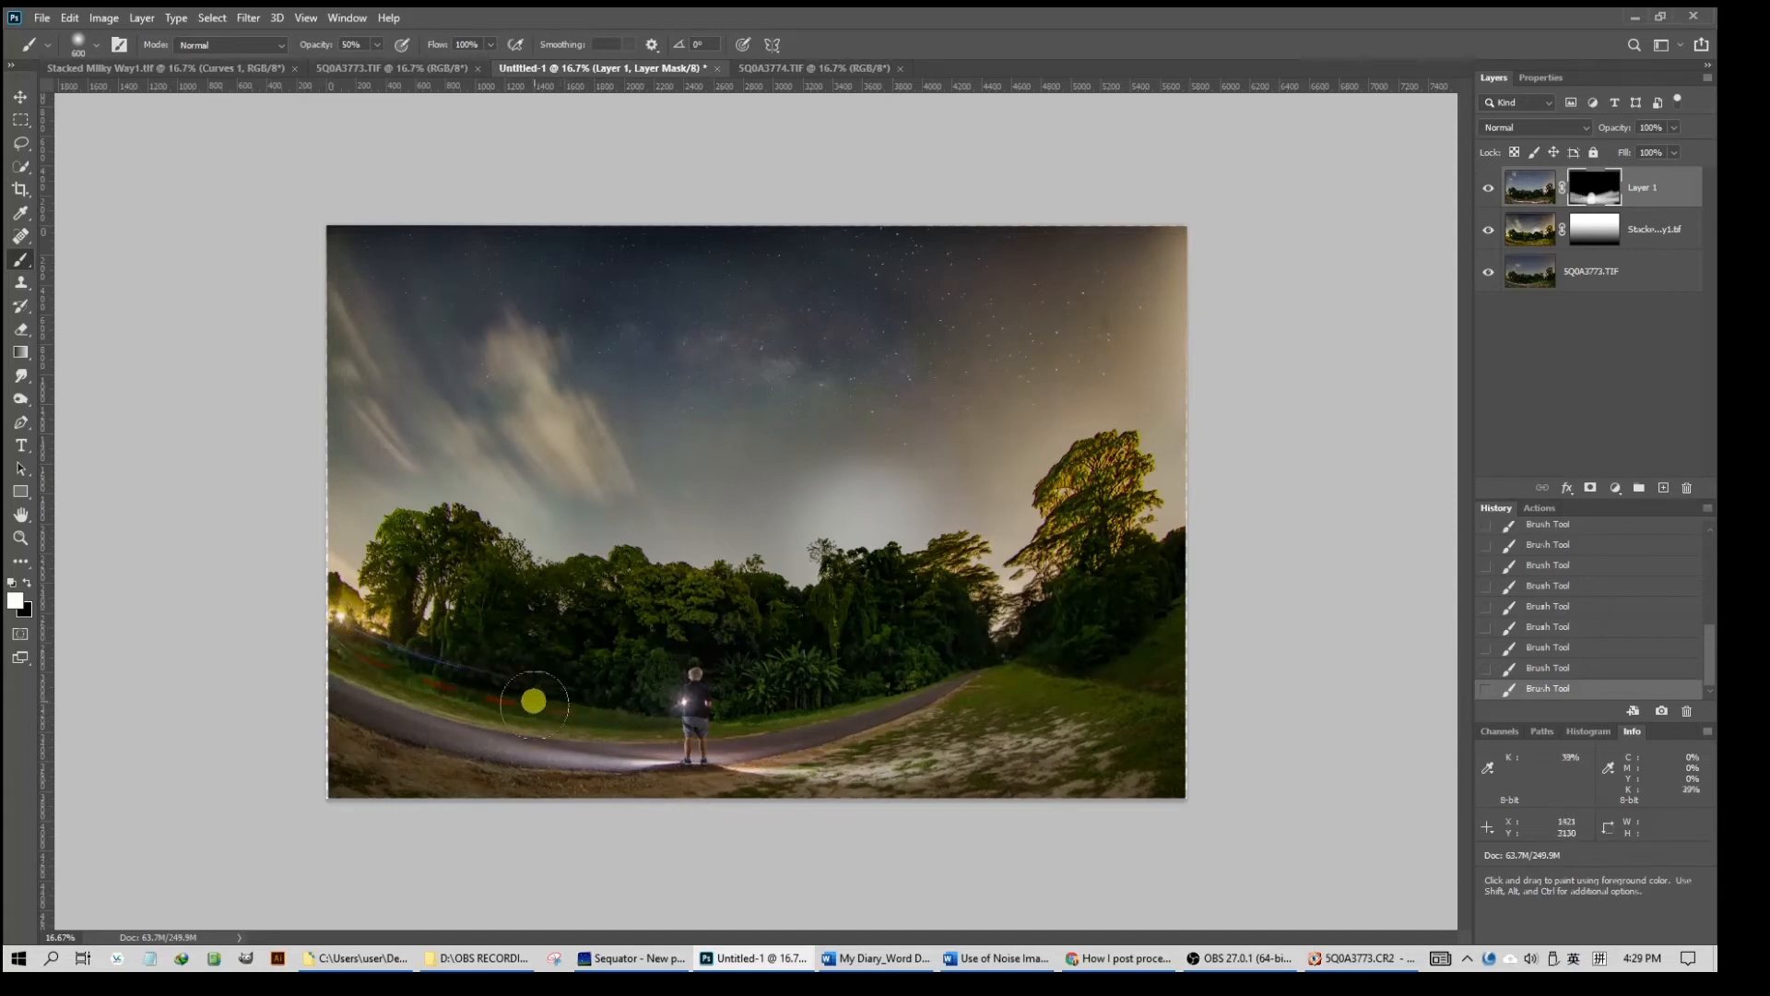
mouse_move(502, 680)
left_mouse_down()
mouse_move(358, 653)
mouse_move(554, 731)
mouse_move(306, 635)
mouse_move(497, 708)
mouse_move(601, 716)
mouse_move(328, 624)
mouse_move(472, 691)
mouse_move(592, 717)
mouse_move(348, 622)
left_mouse_up()
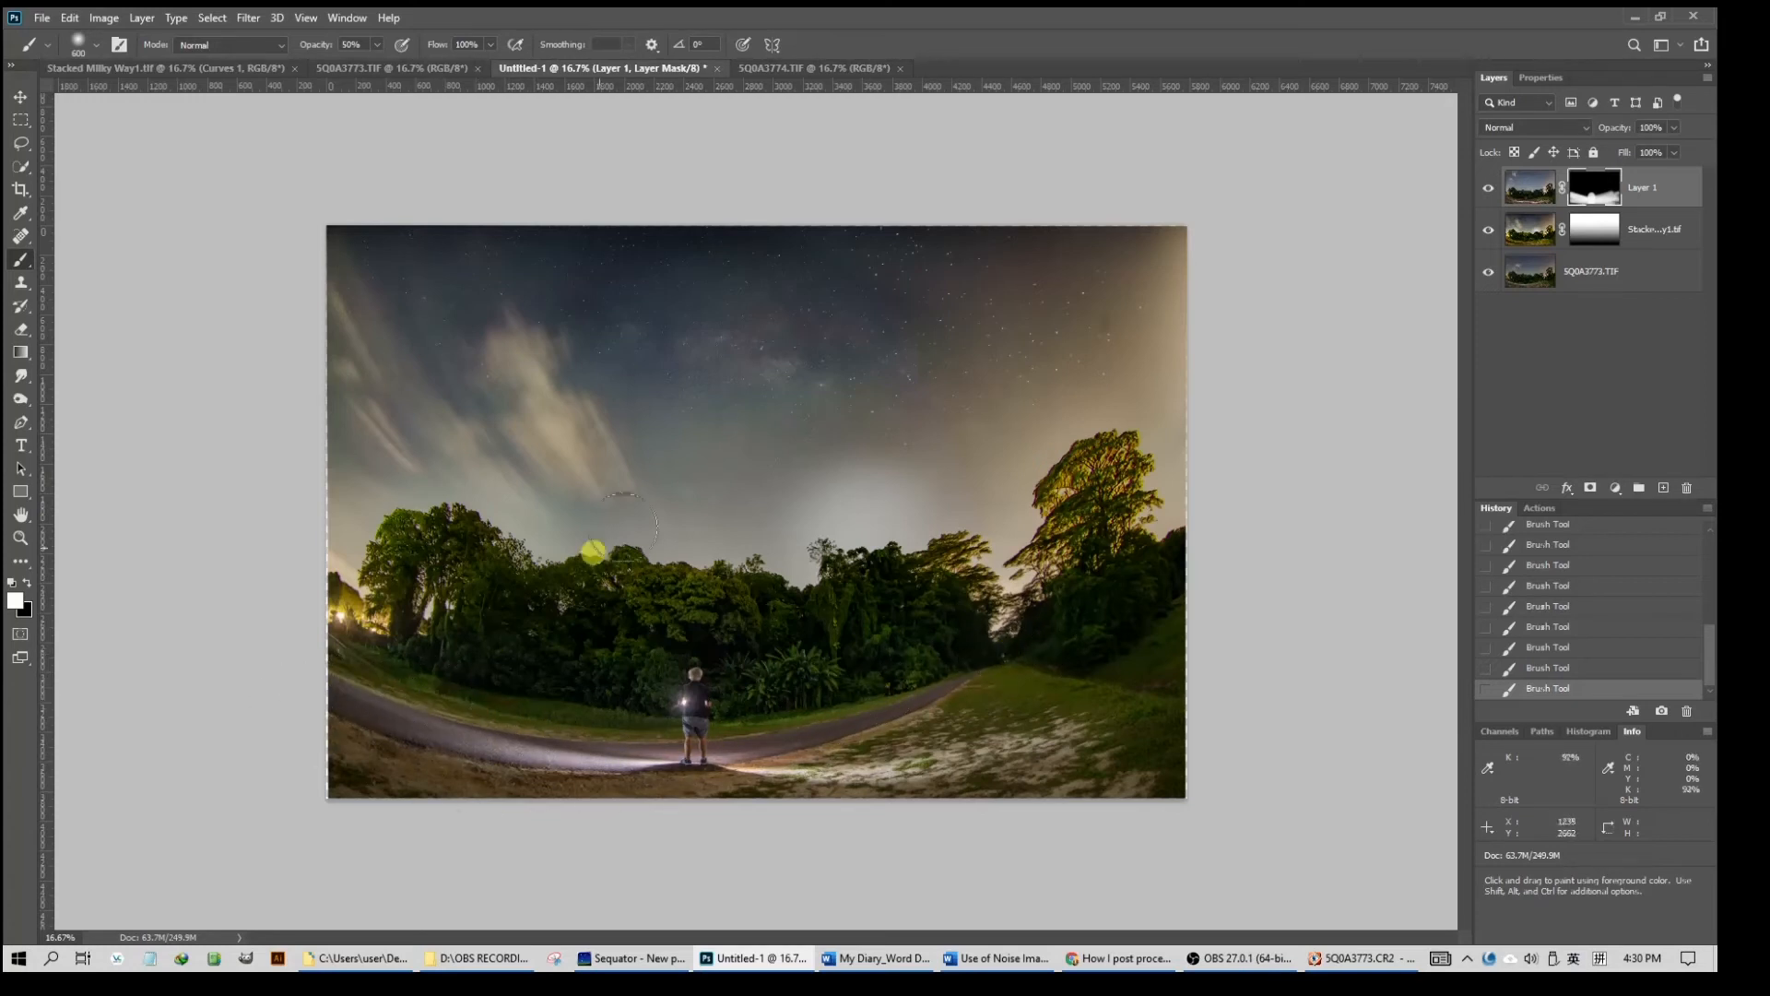
Stamp all visible layers into a new top layer and open it in the Adaptive Wide Angle filter with Fisheye correction
key("ctrl+2")
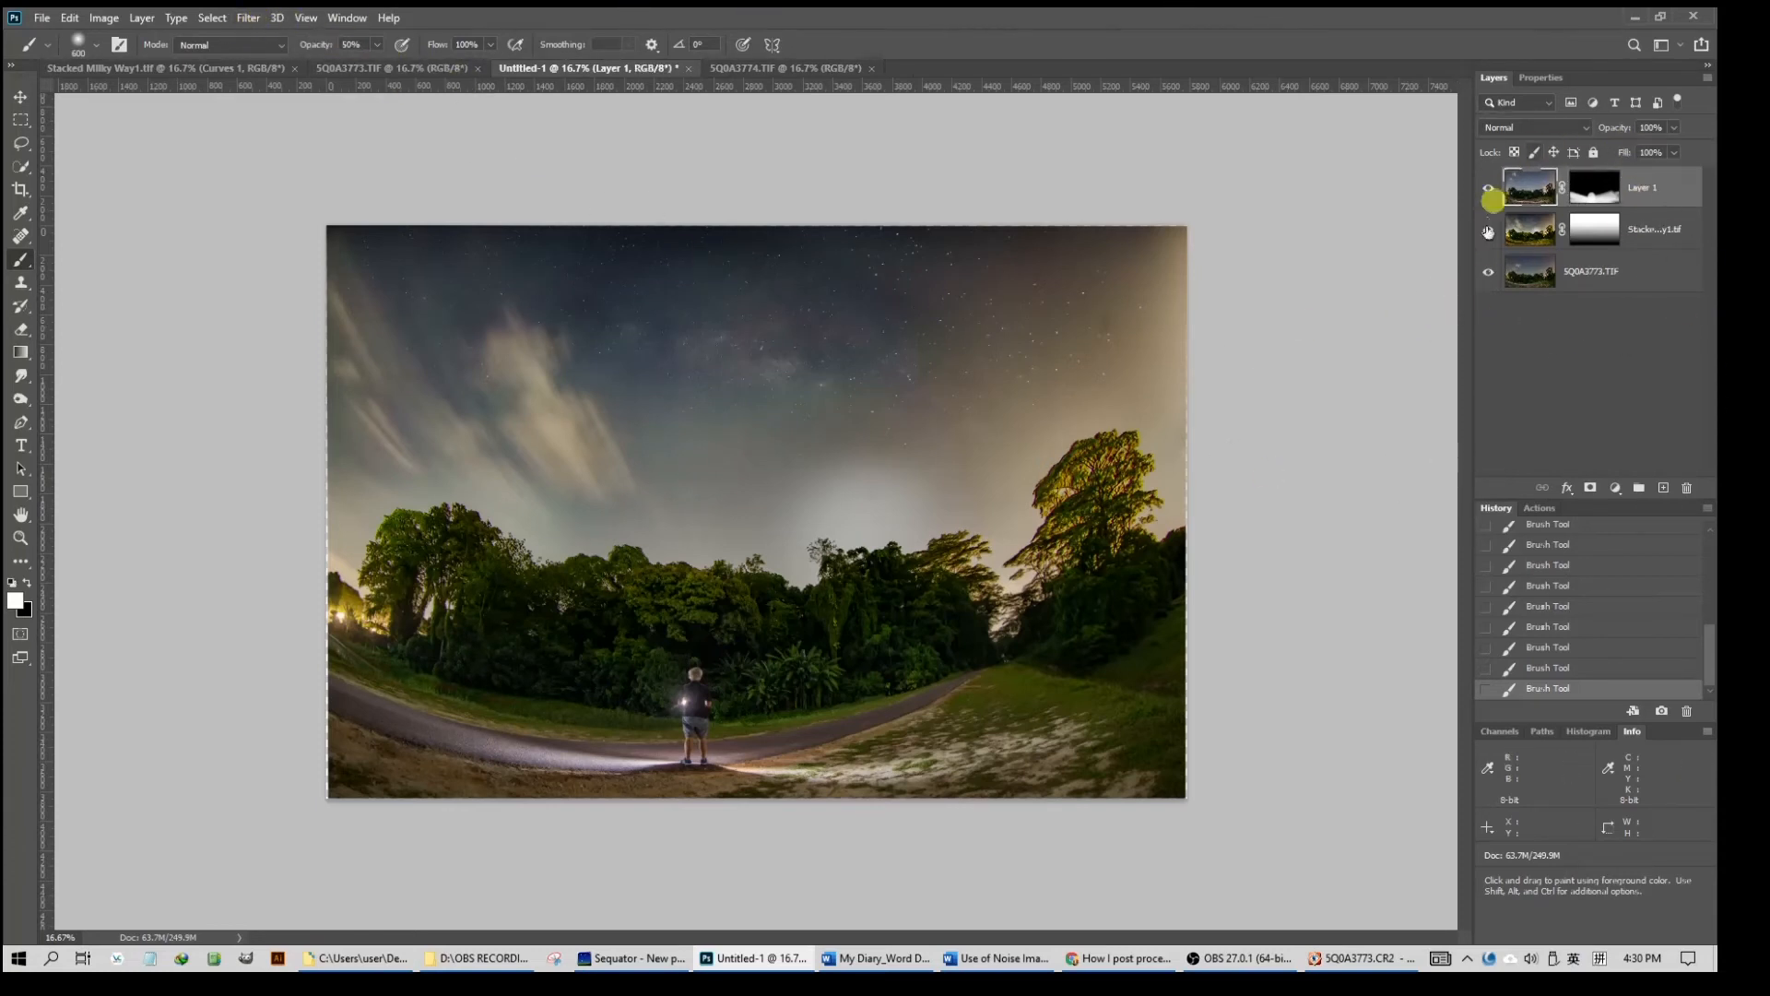
key("ctrl+shift+alt+e")
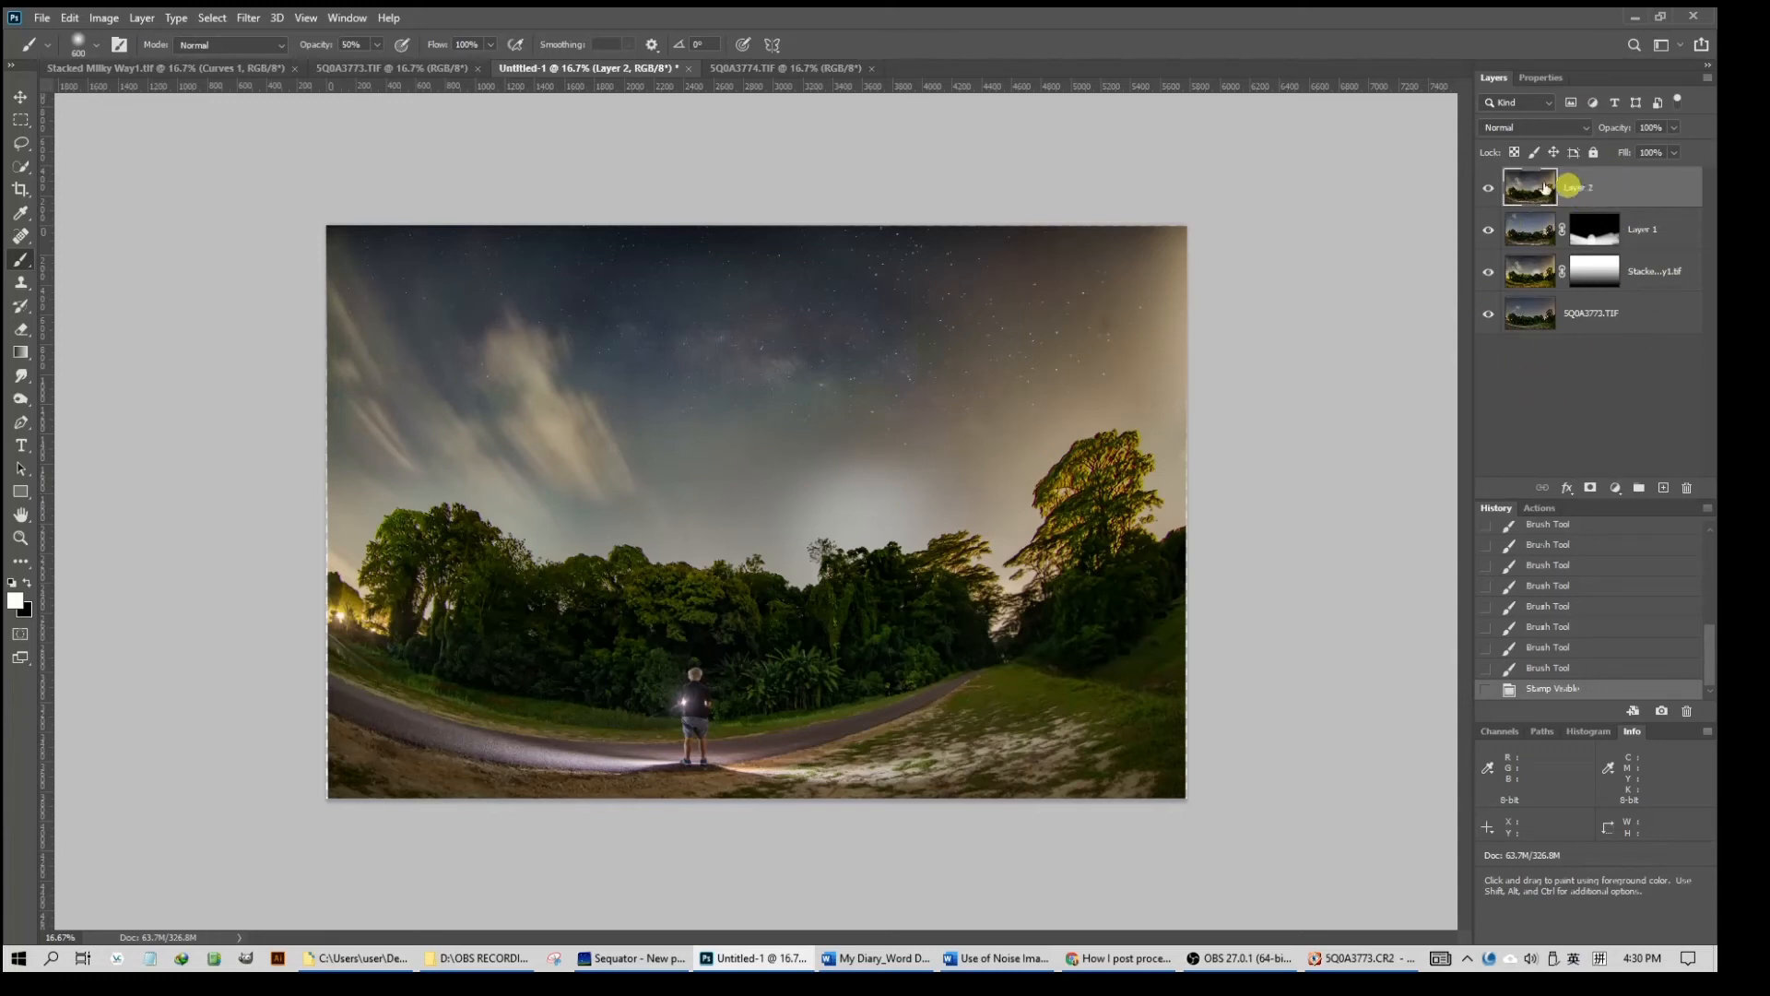
left_click(248, 19)
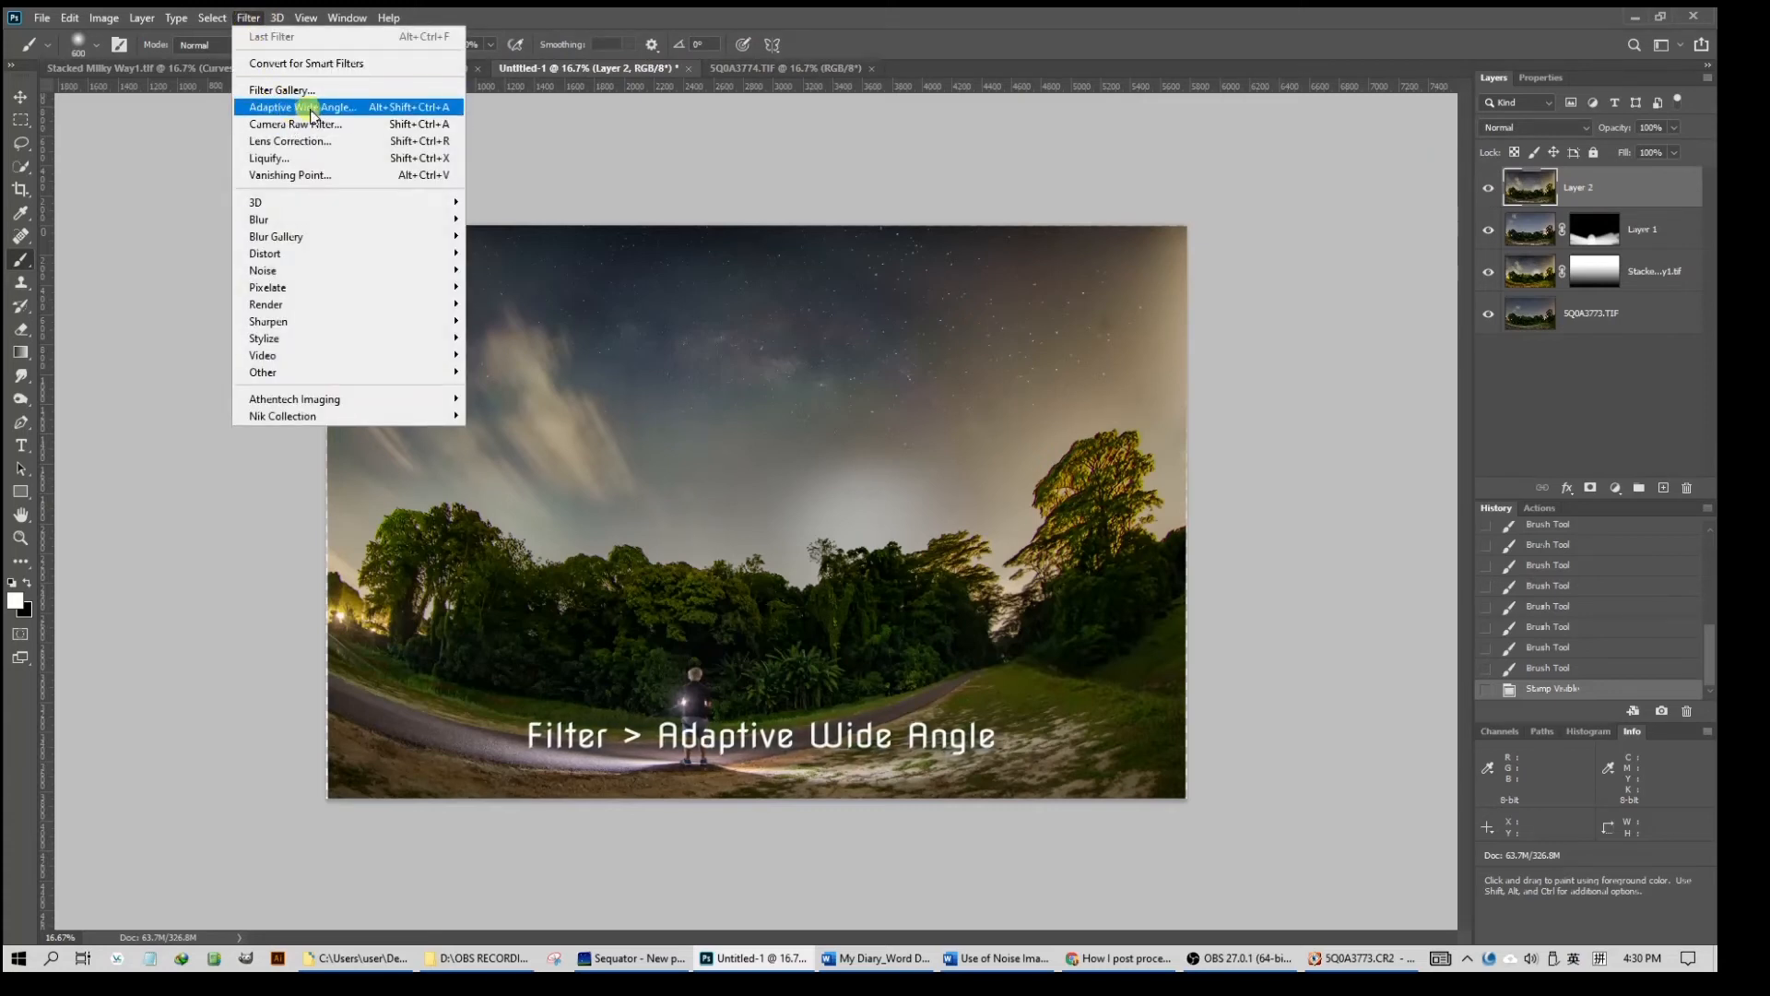
left_click(362, 108)
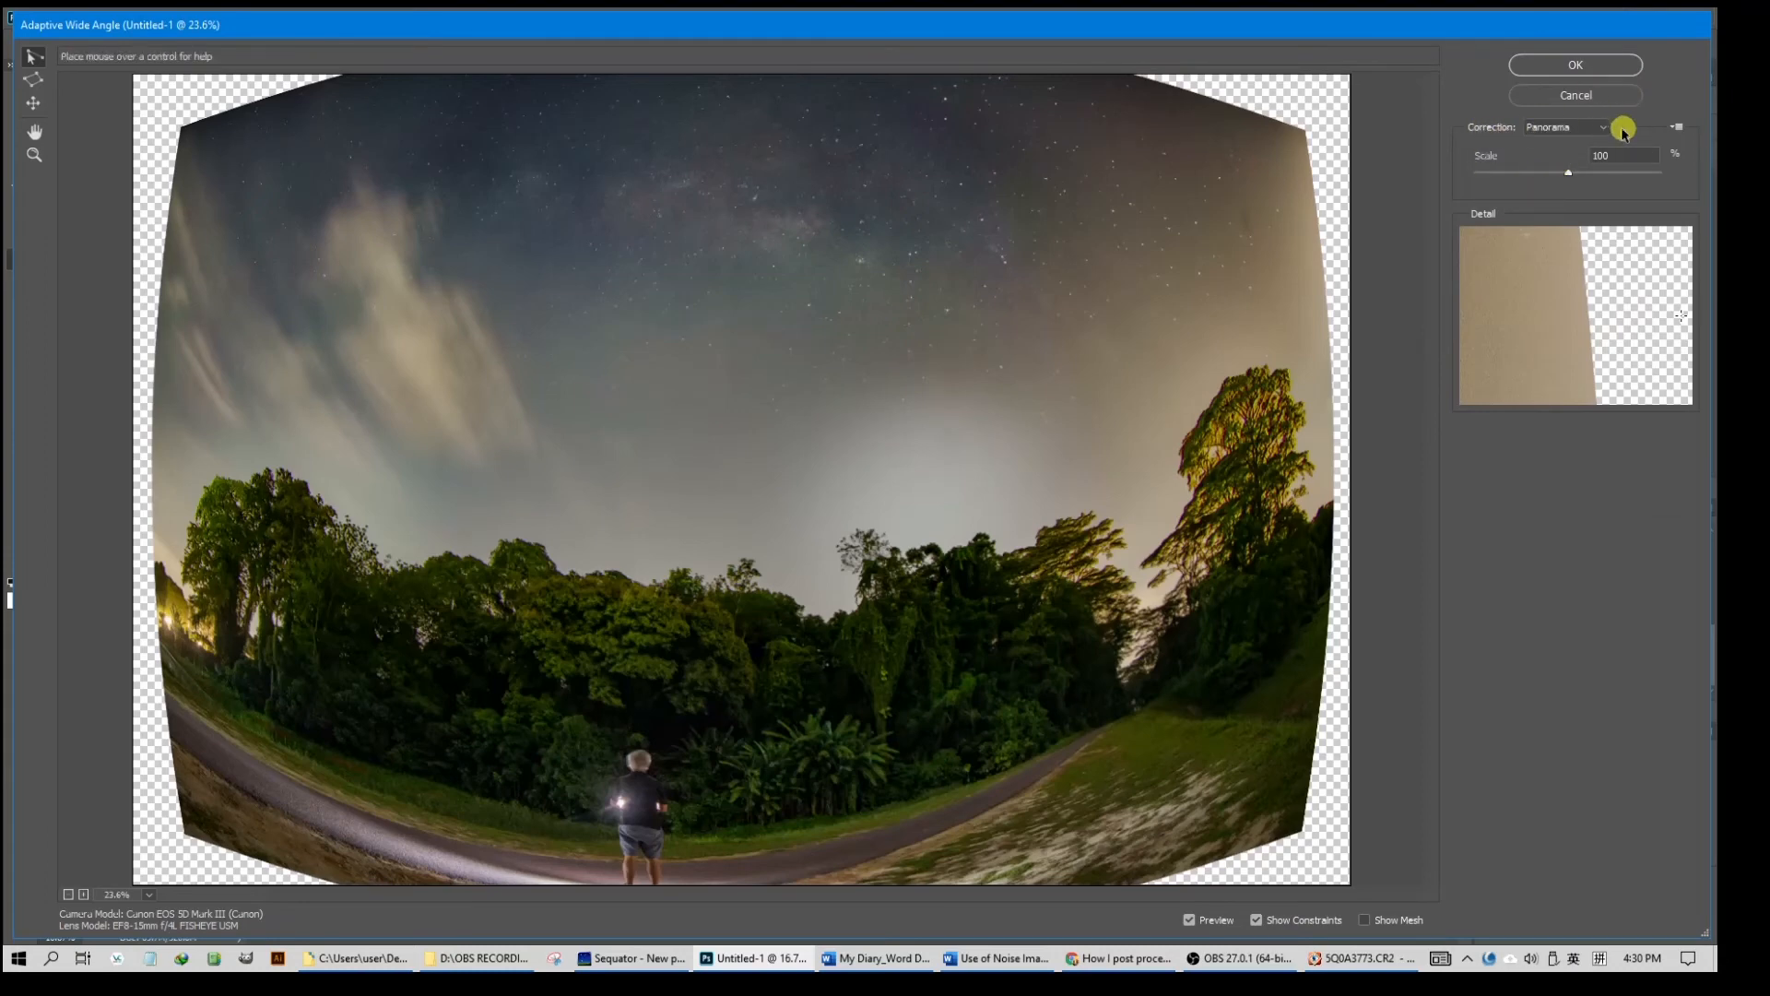
left_click(1602, 126)
left_click(1579, 146)
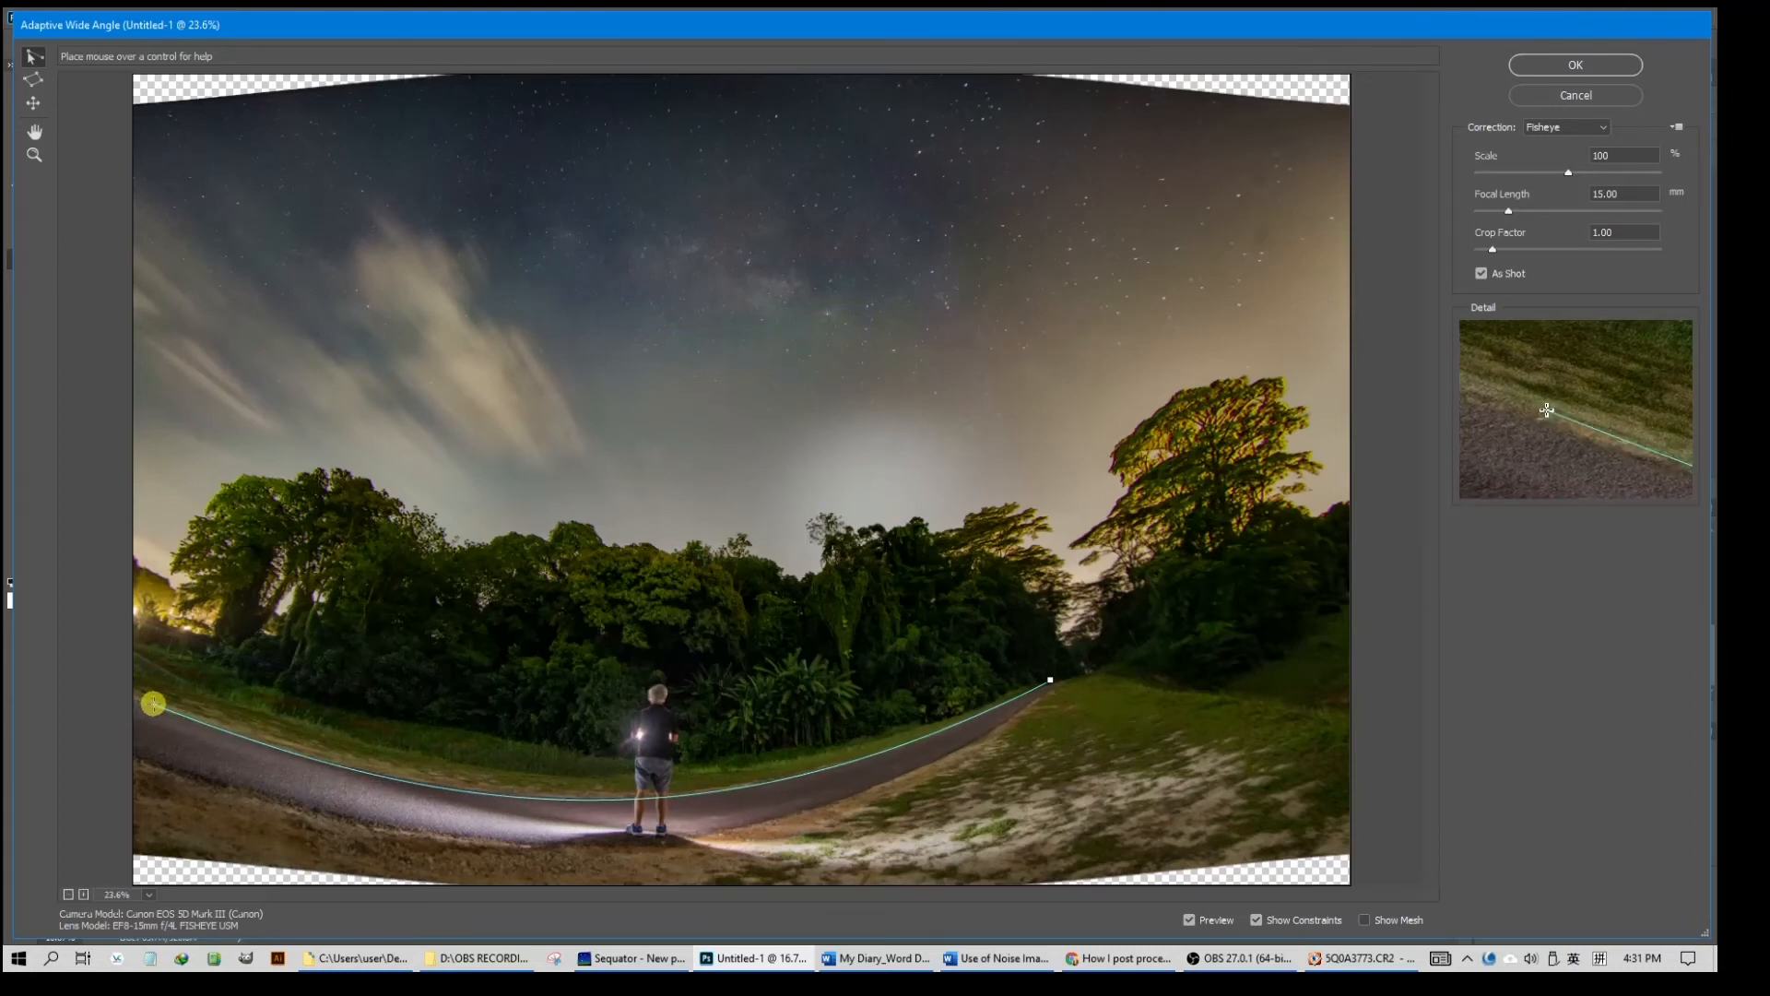
Straighten the road with constraint lines along its far and near edges, and apply the Adaptive Wide Angle correction
left_click(153, 702)
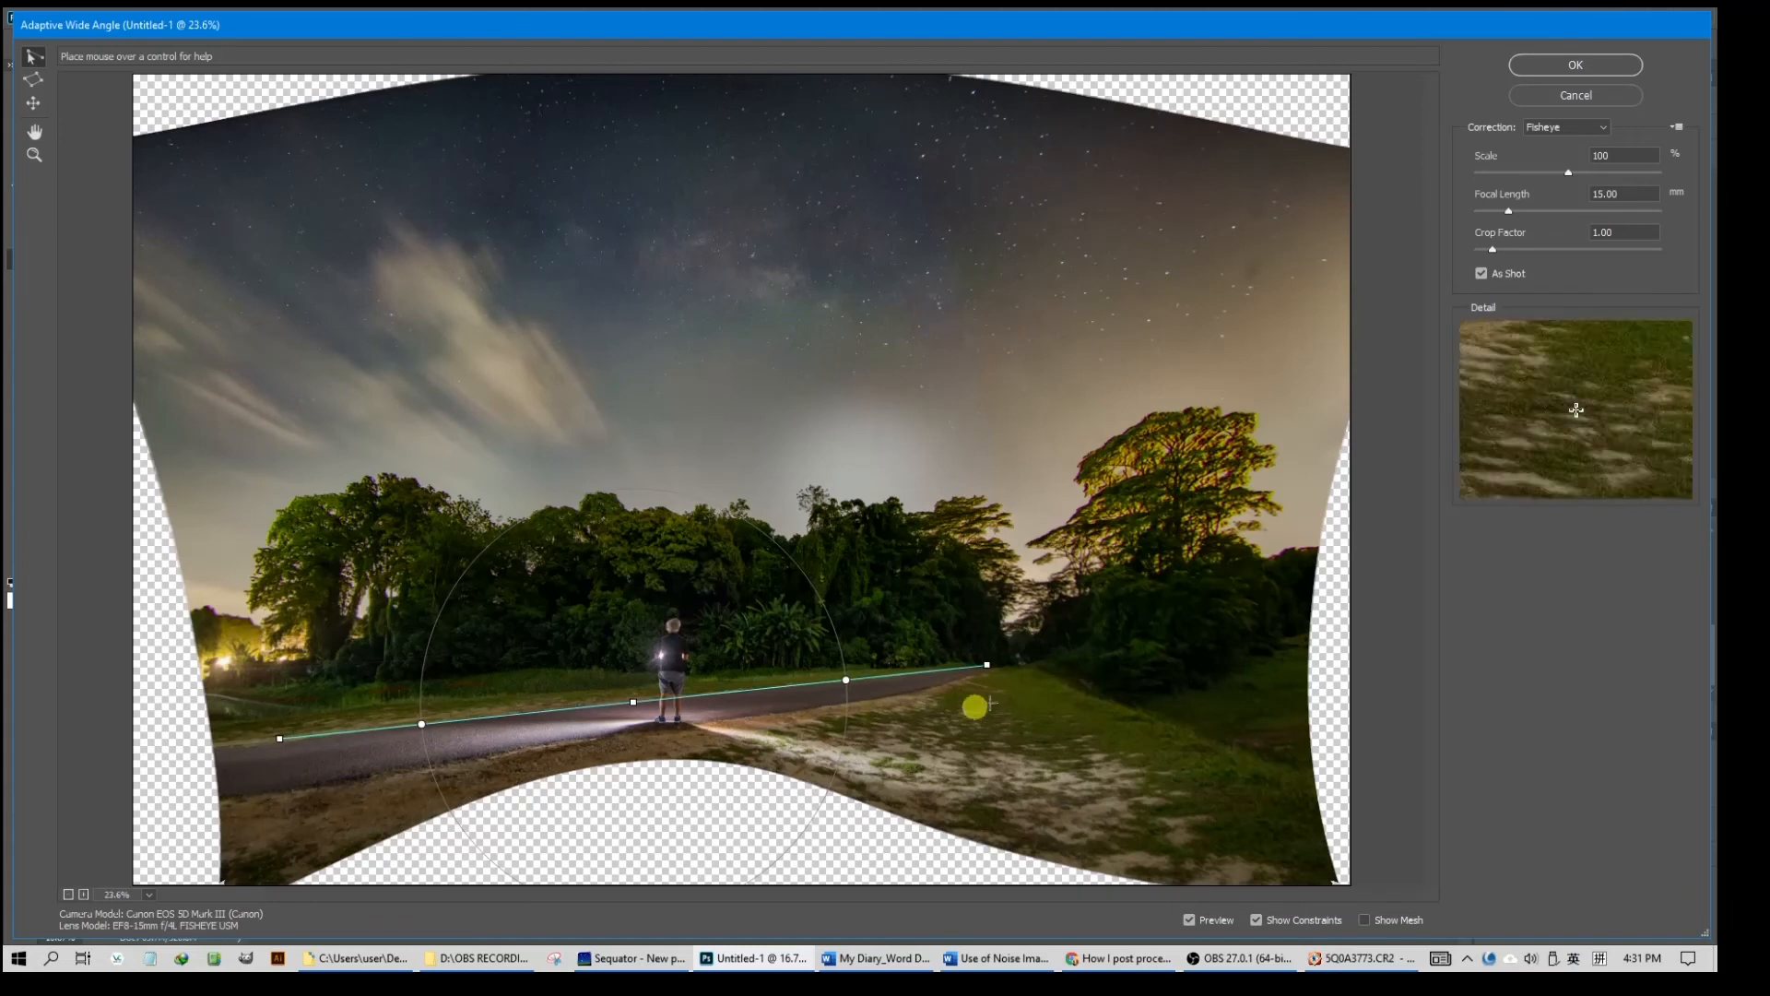
left_click(989, 670)
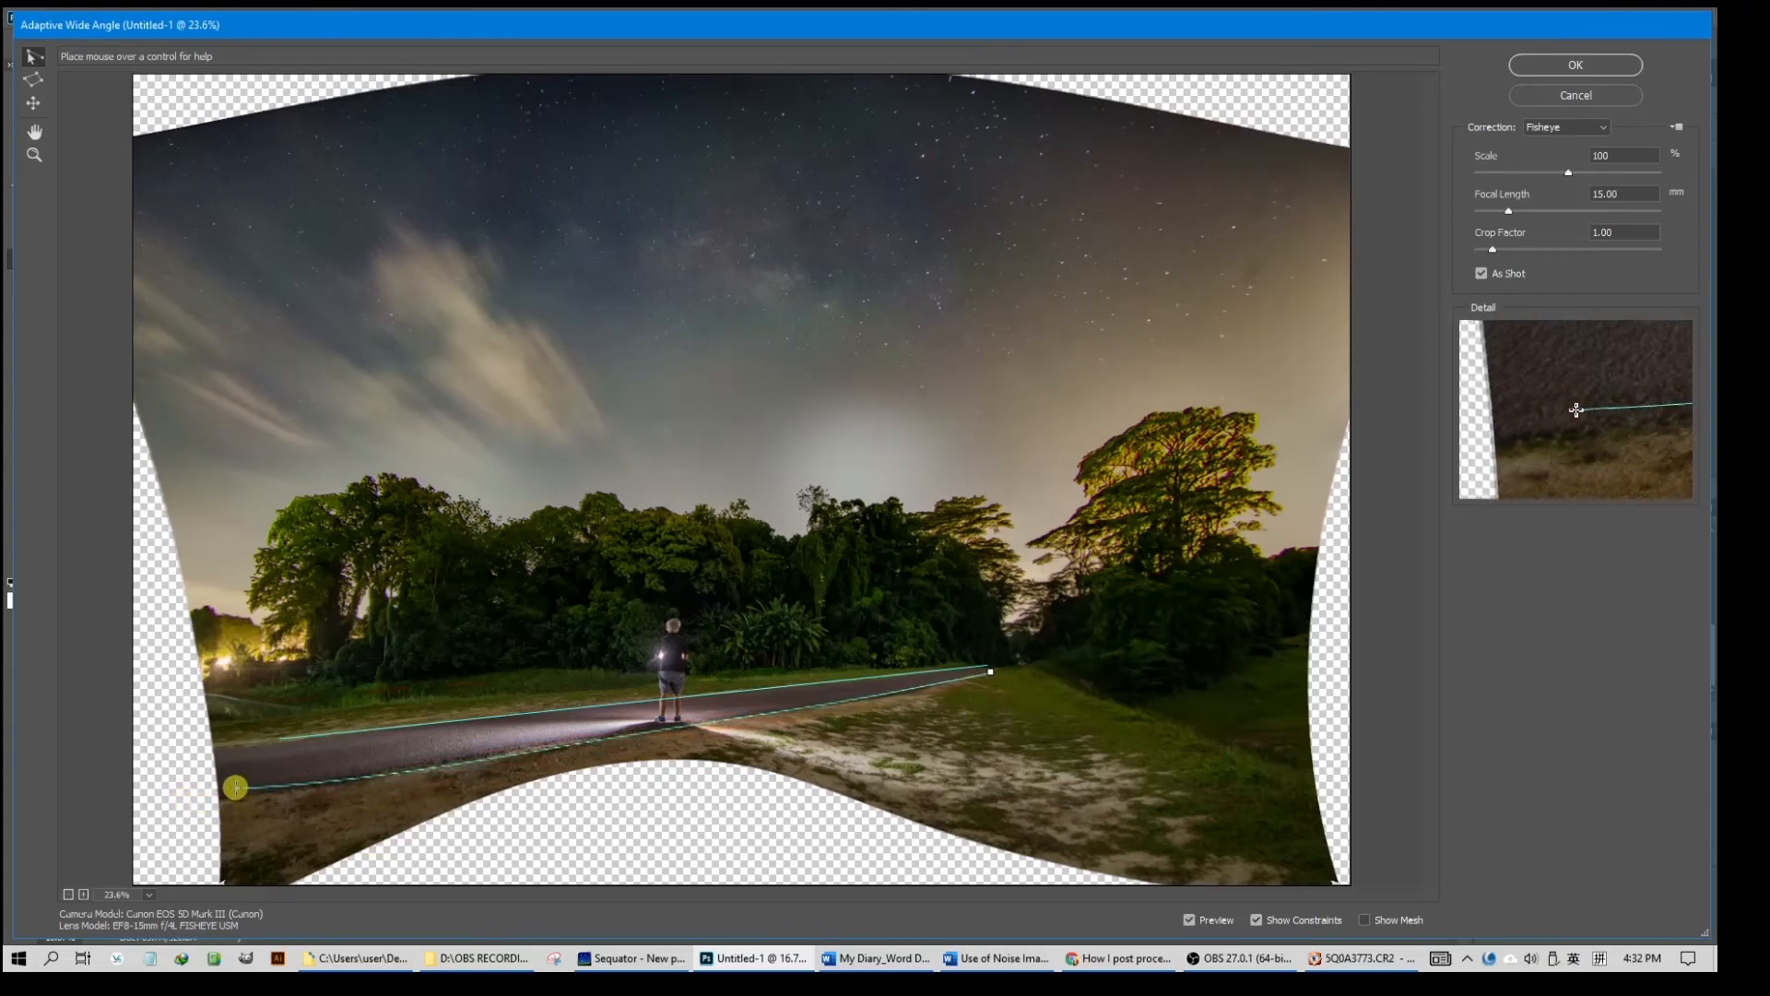
left_click(234, 790)
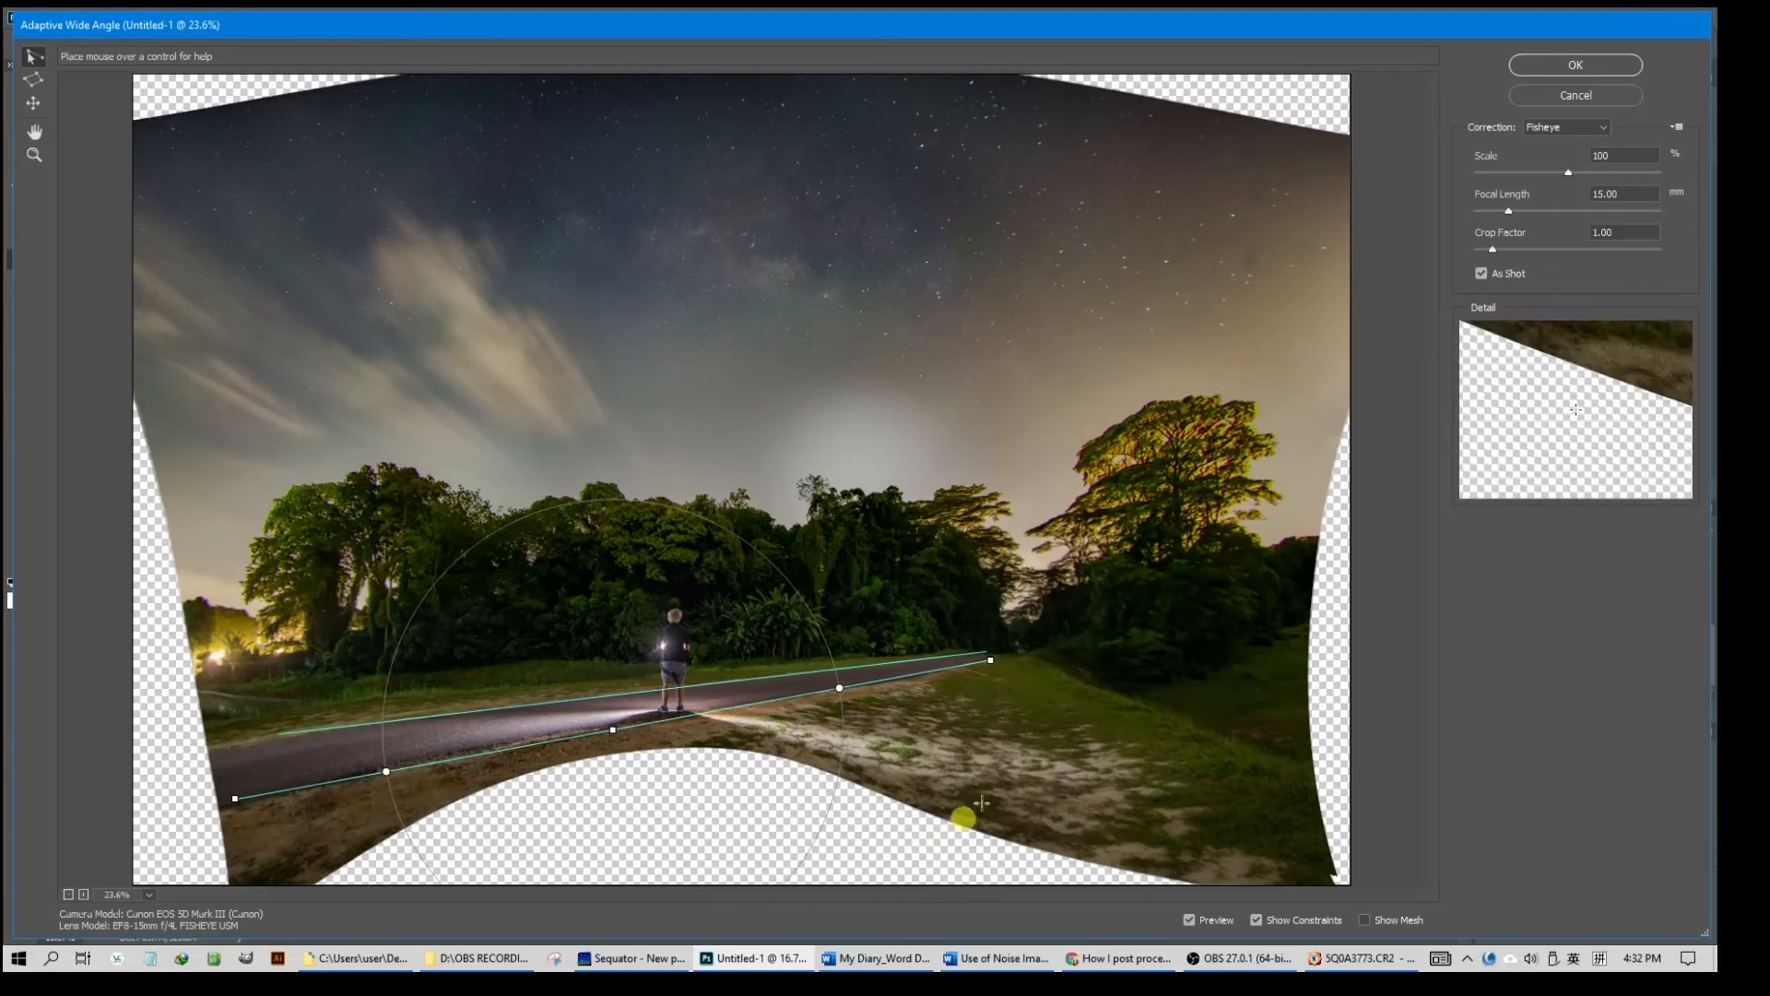
left_click(1574, 66)
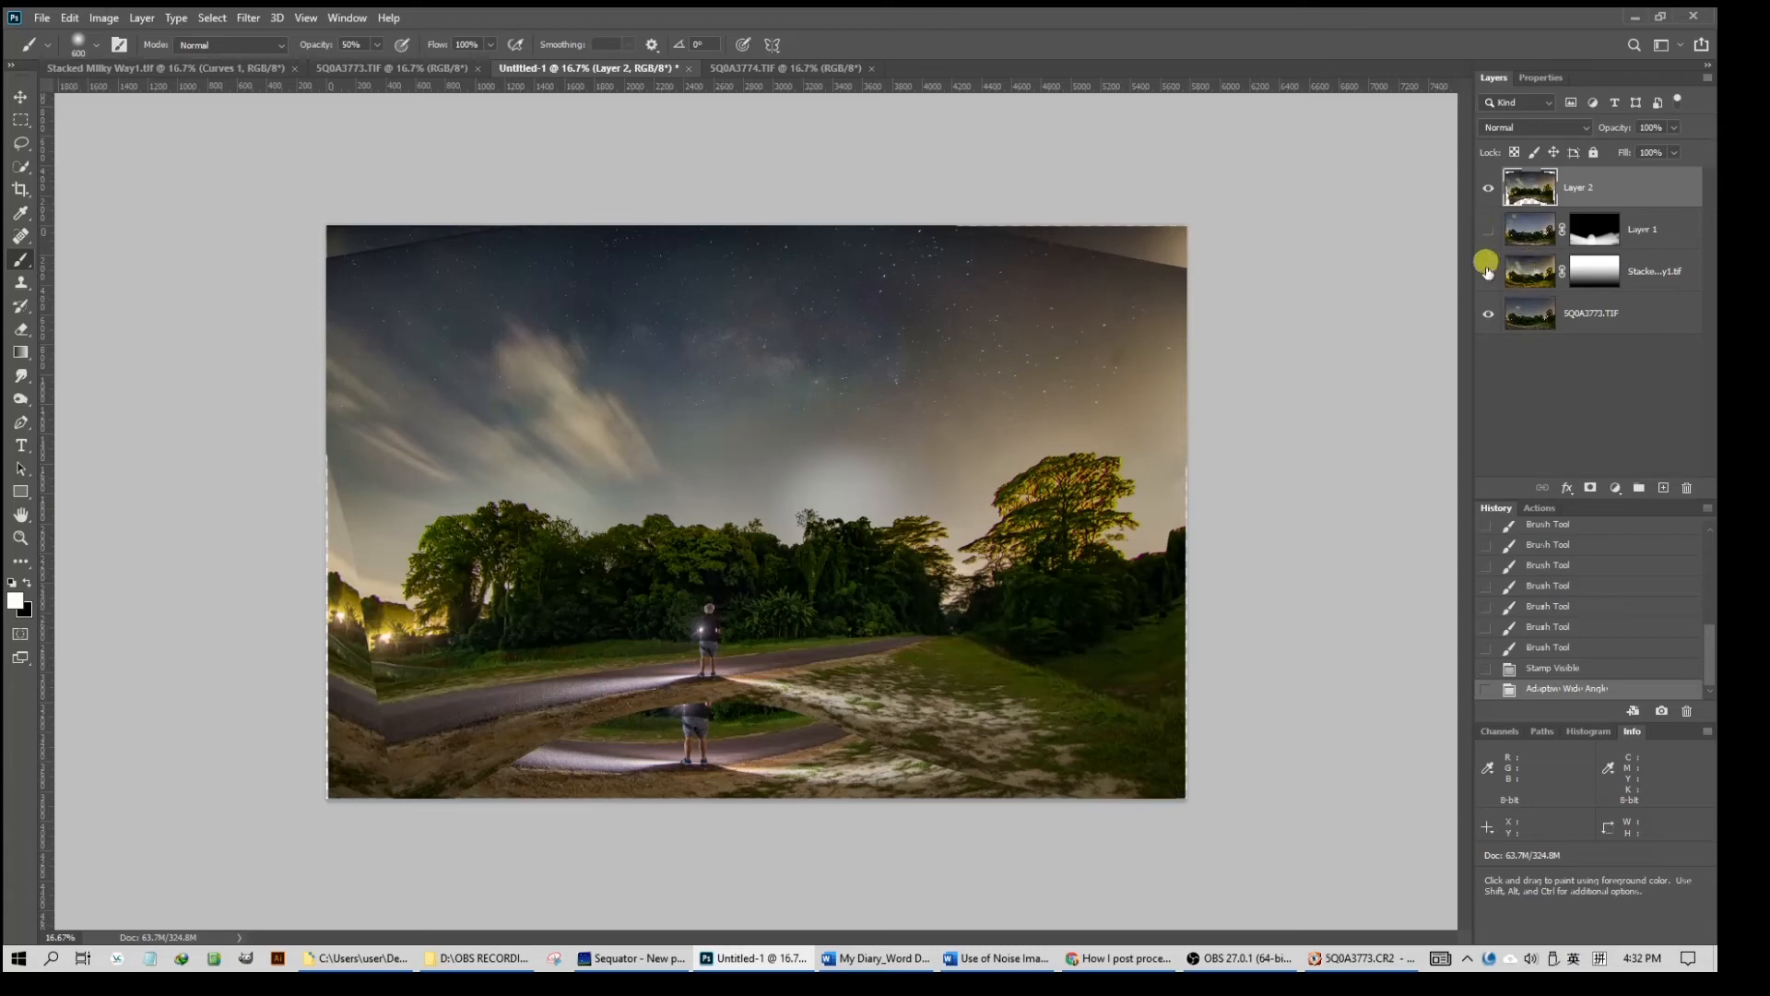
Hide the layers beneath the stamped layer and crop the bottom and both sides of the image to about 5025 × 3322 px
left_click(1487, 315)
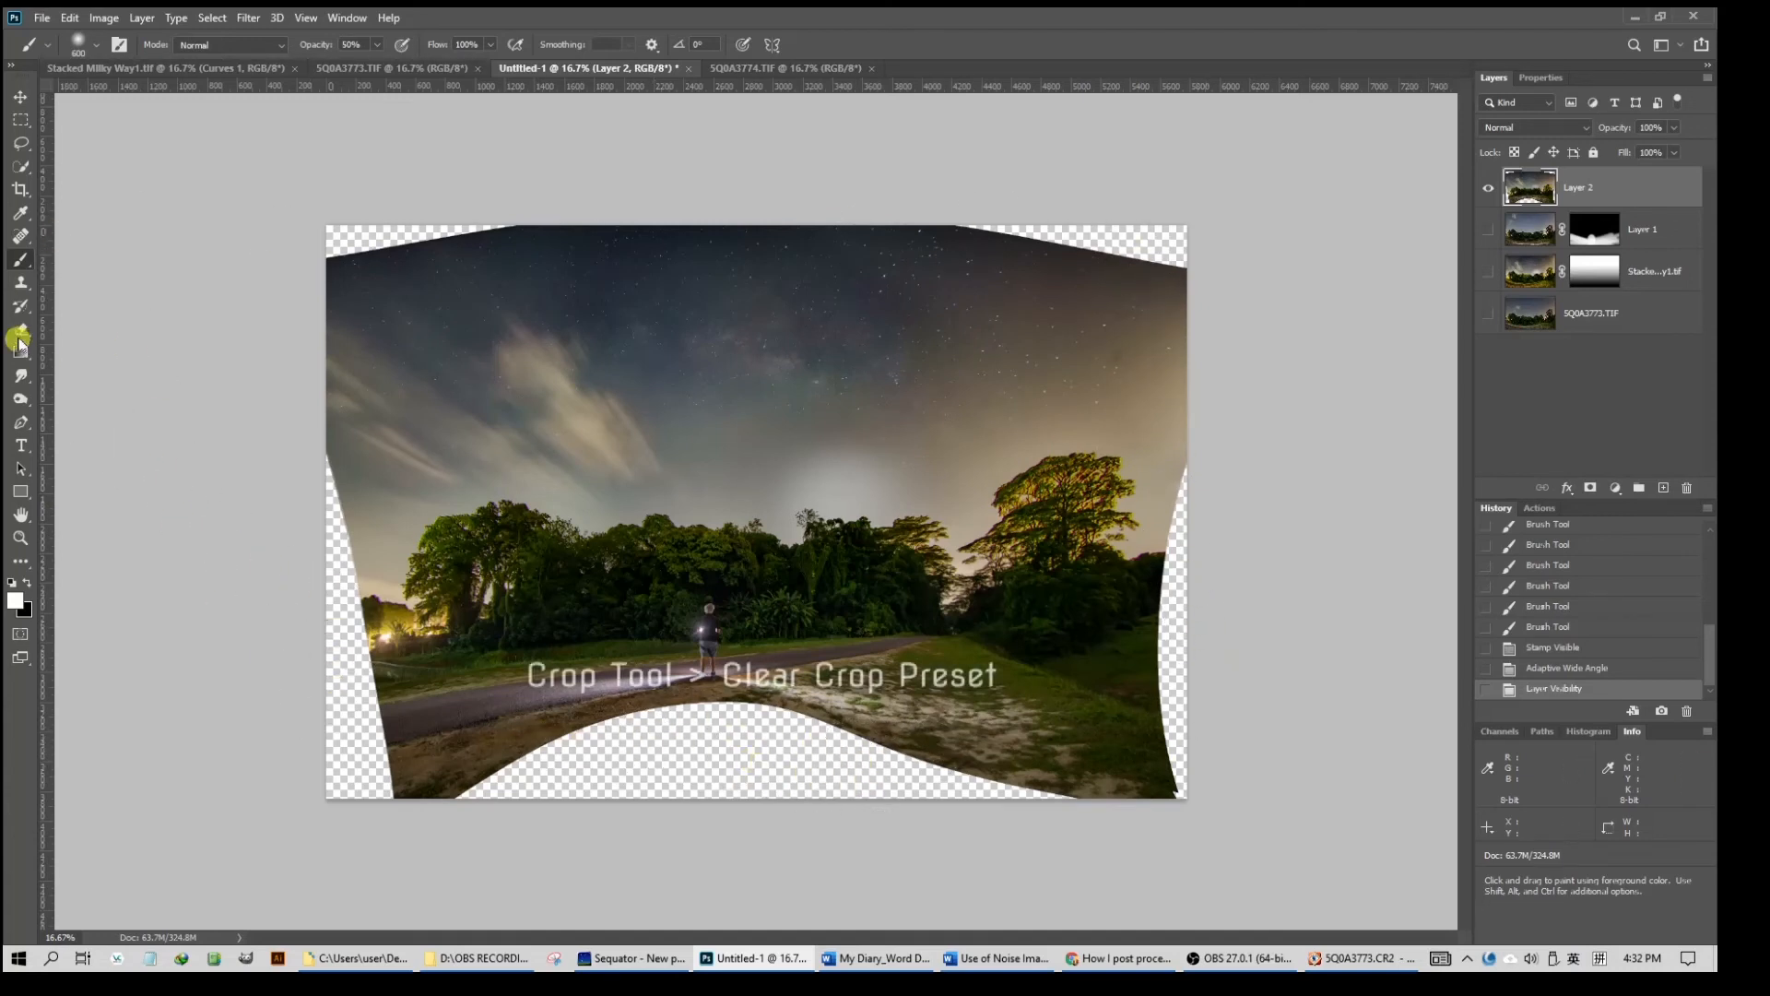
left_click(21, 189)
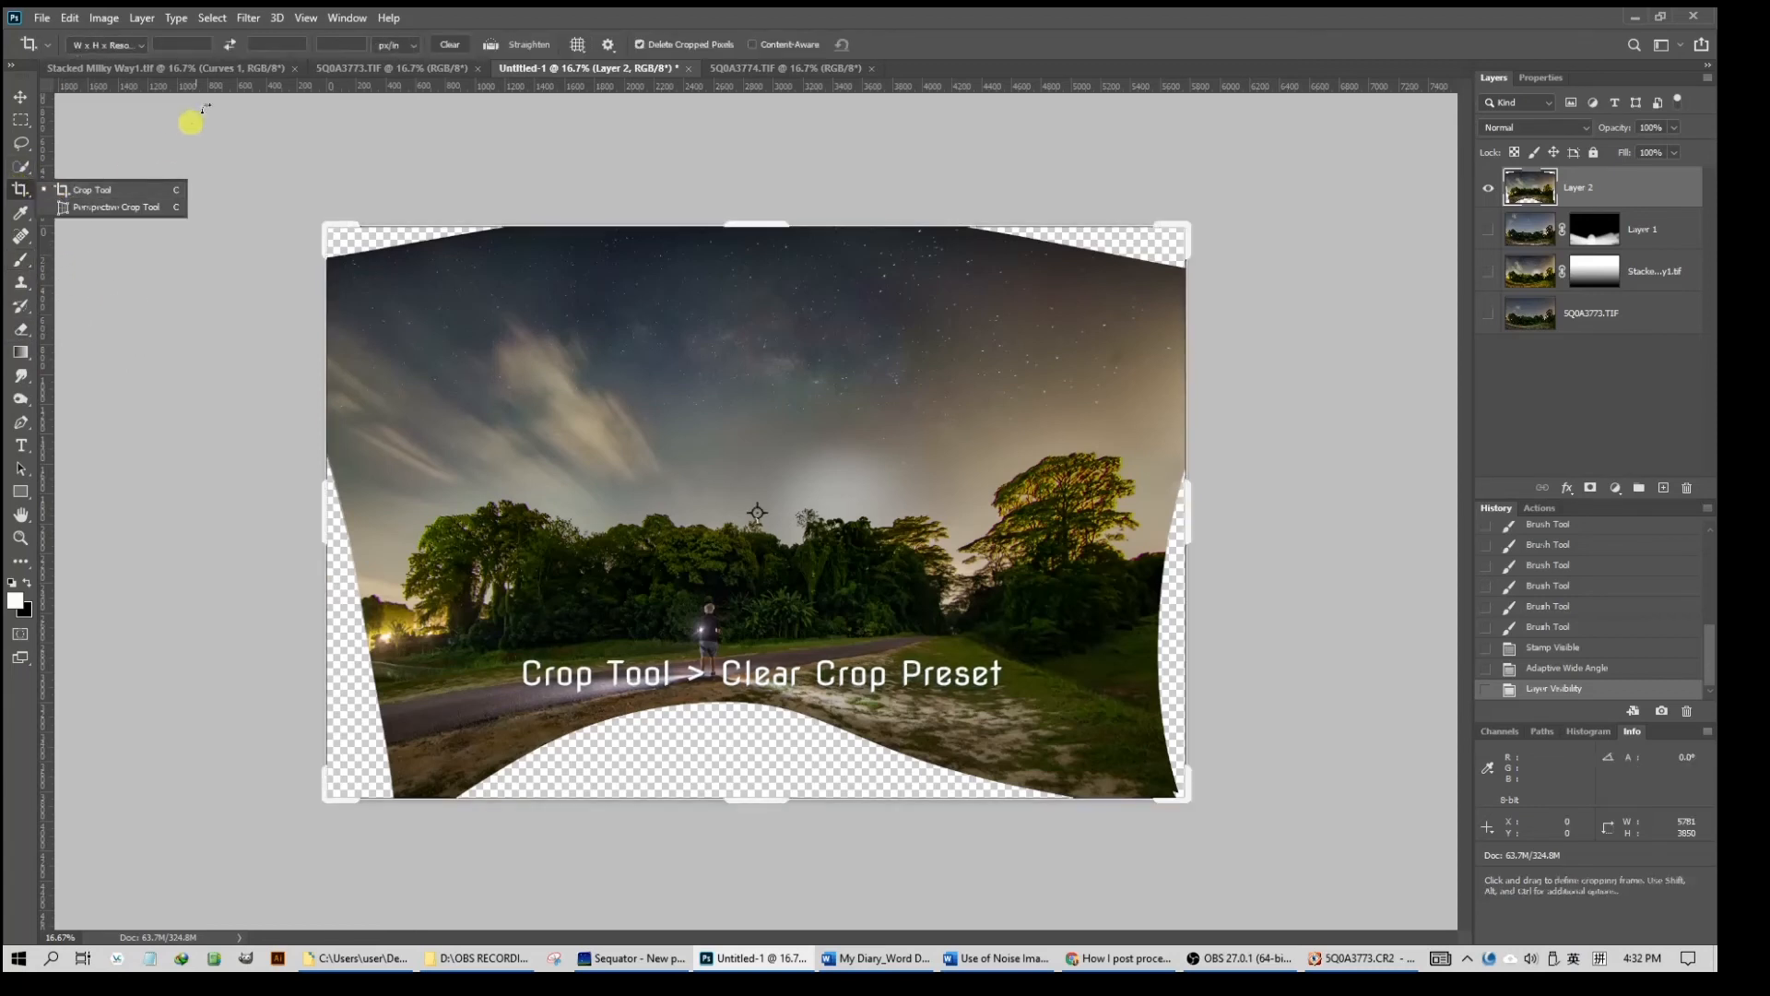
left_click(459, 47)
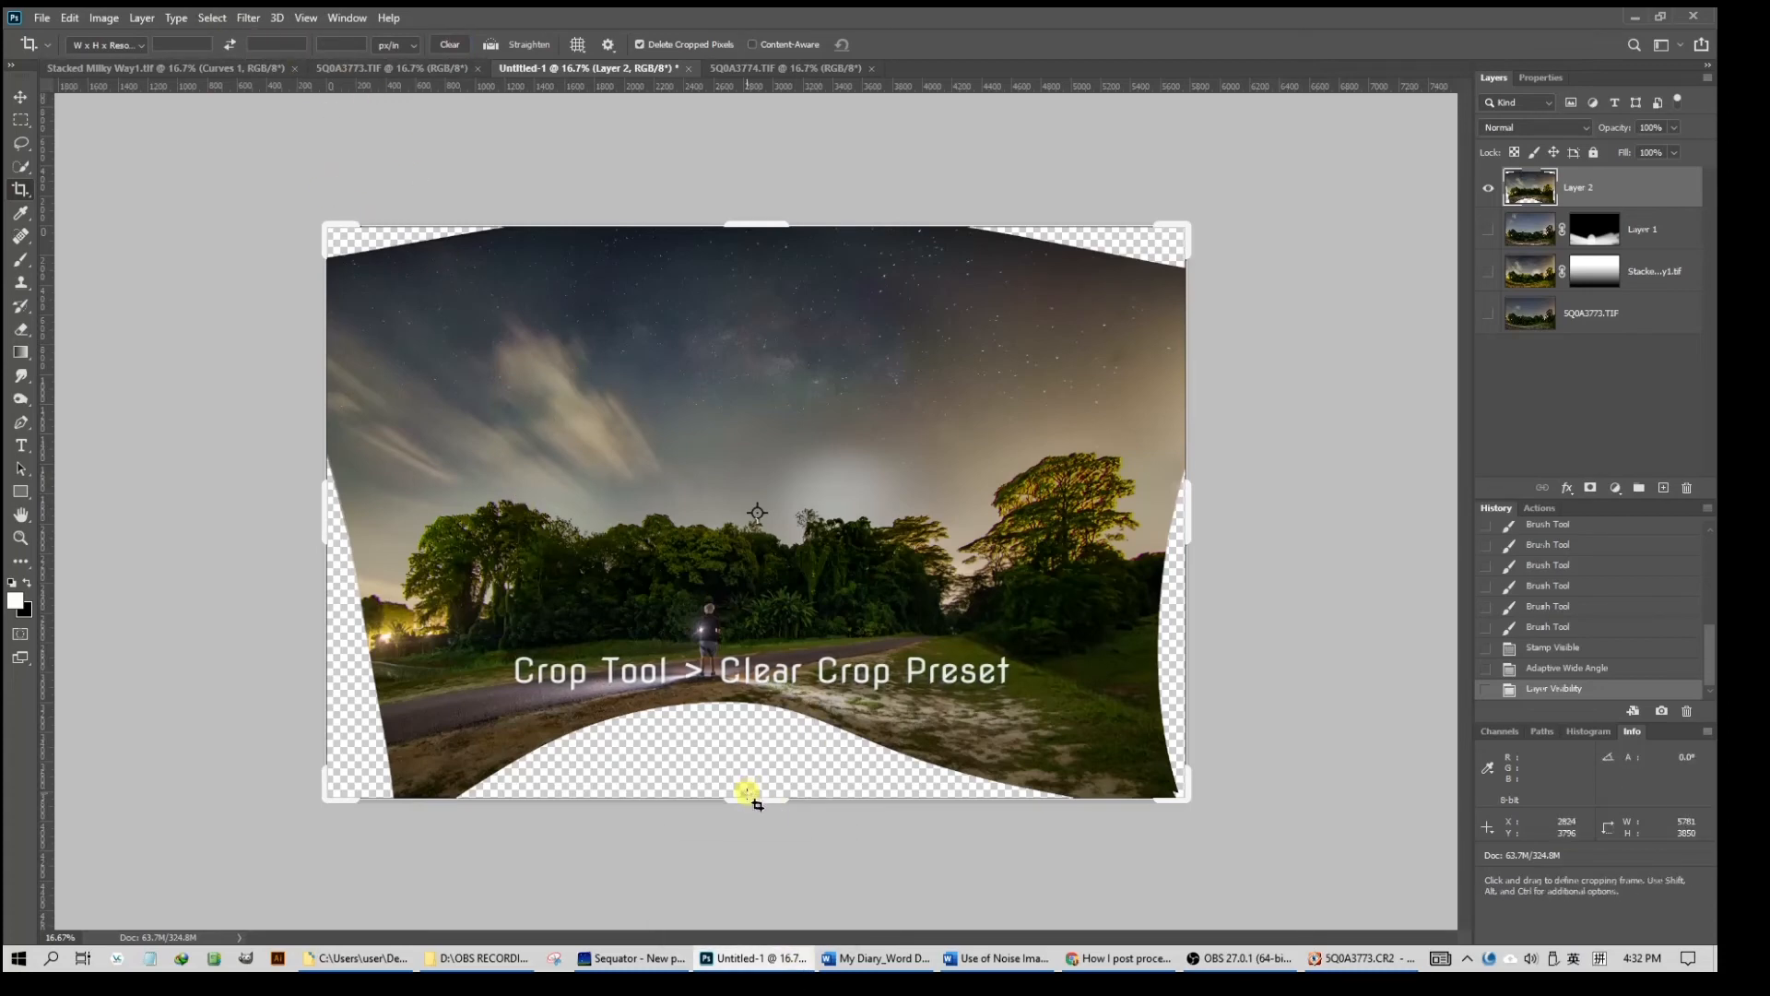
left_click_drag(750, 798, 735, 761)
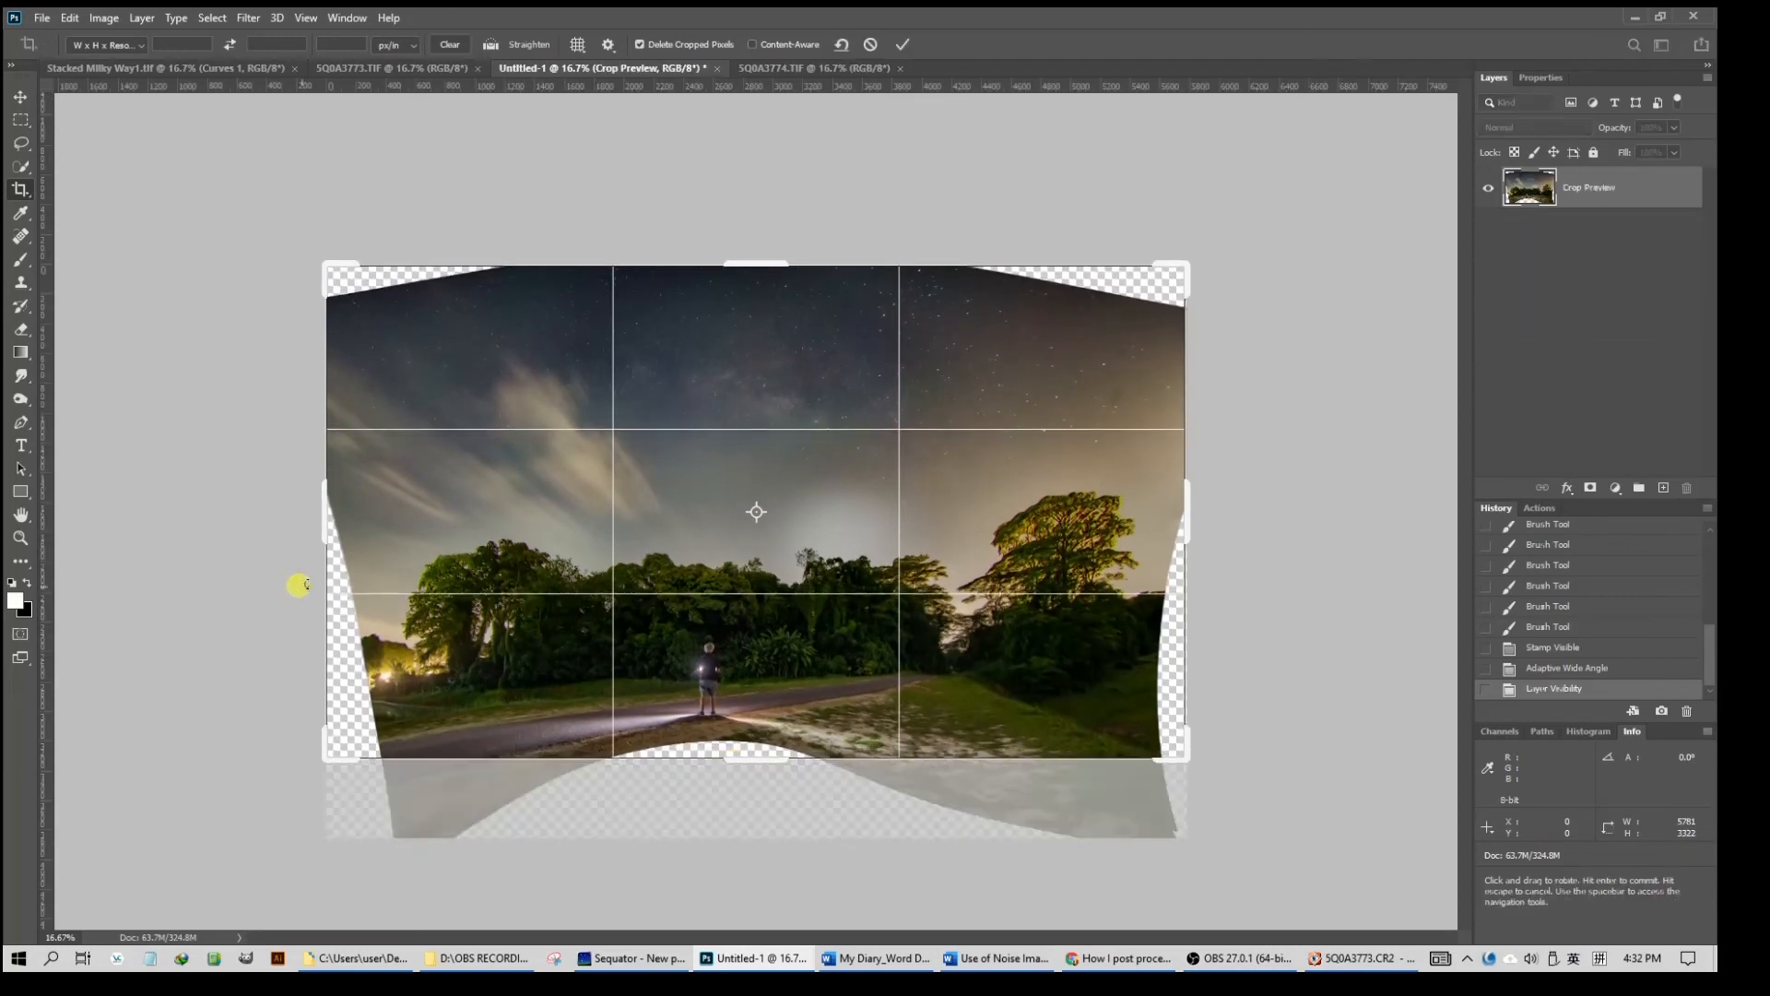
mouse_move(326, 517)
left_mouse_down()
mouse_move(348, 503)
mouse_move(358, 519)
left_mouse_up()
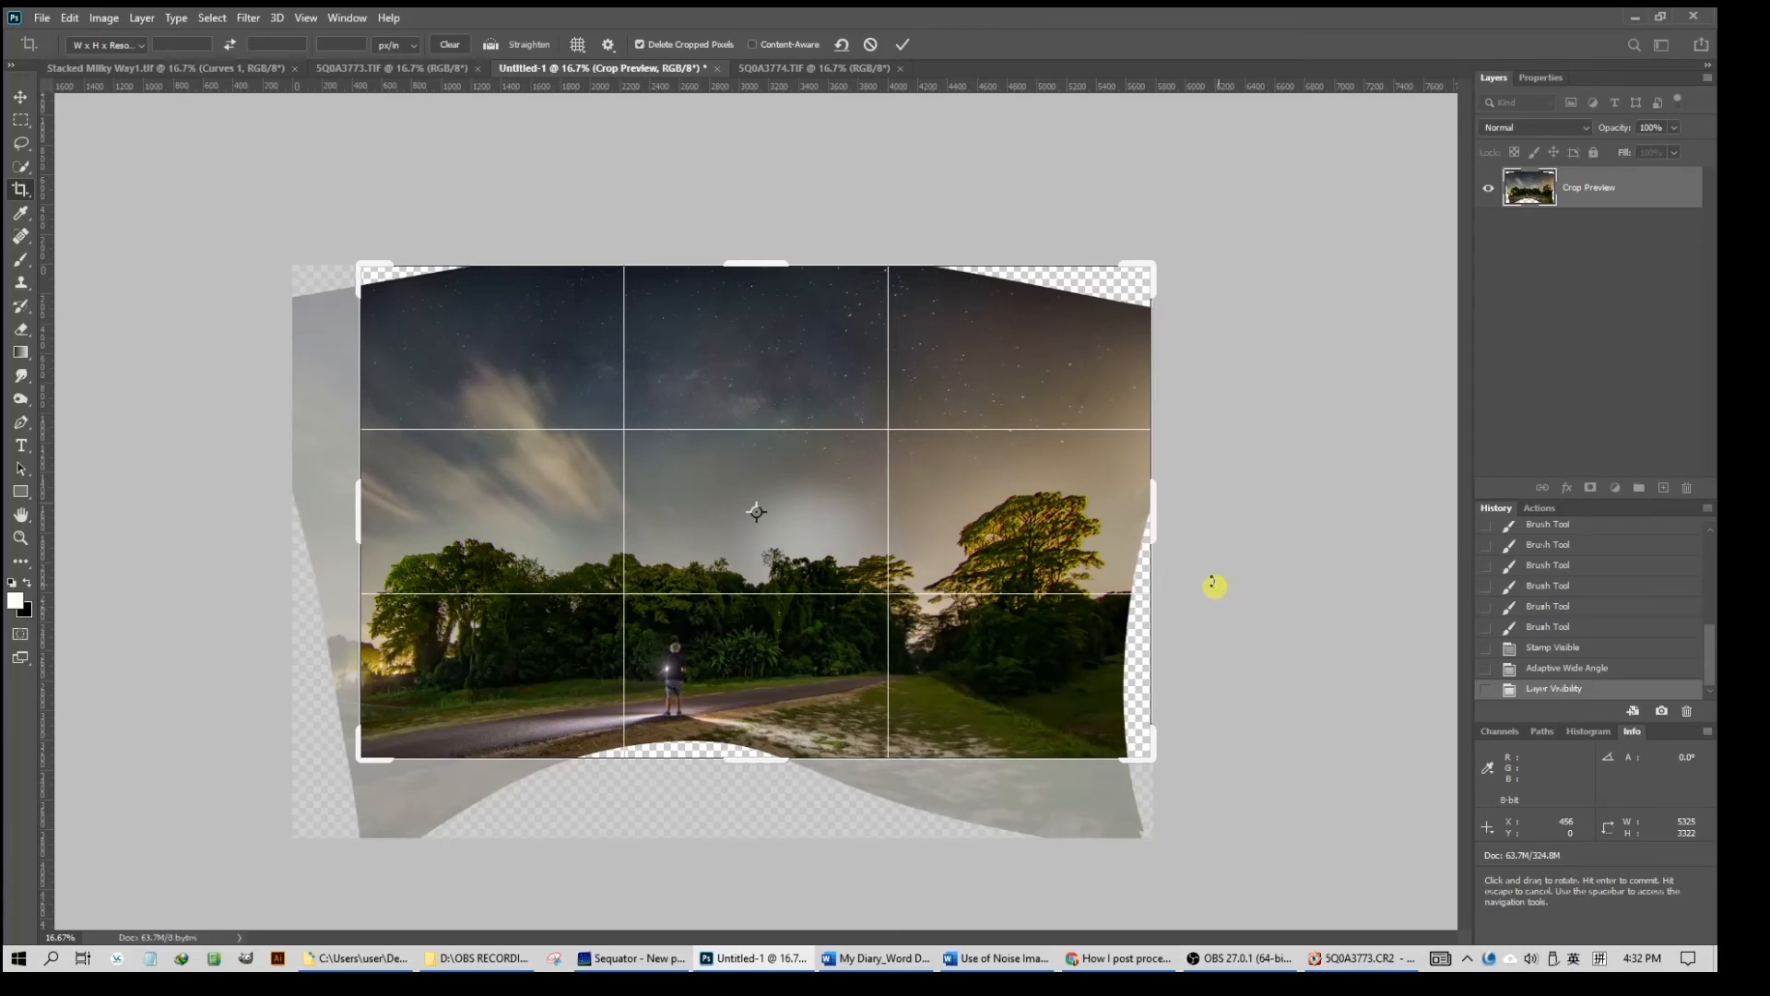
left_click_drag(1147, 509, 1130, 512)
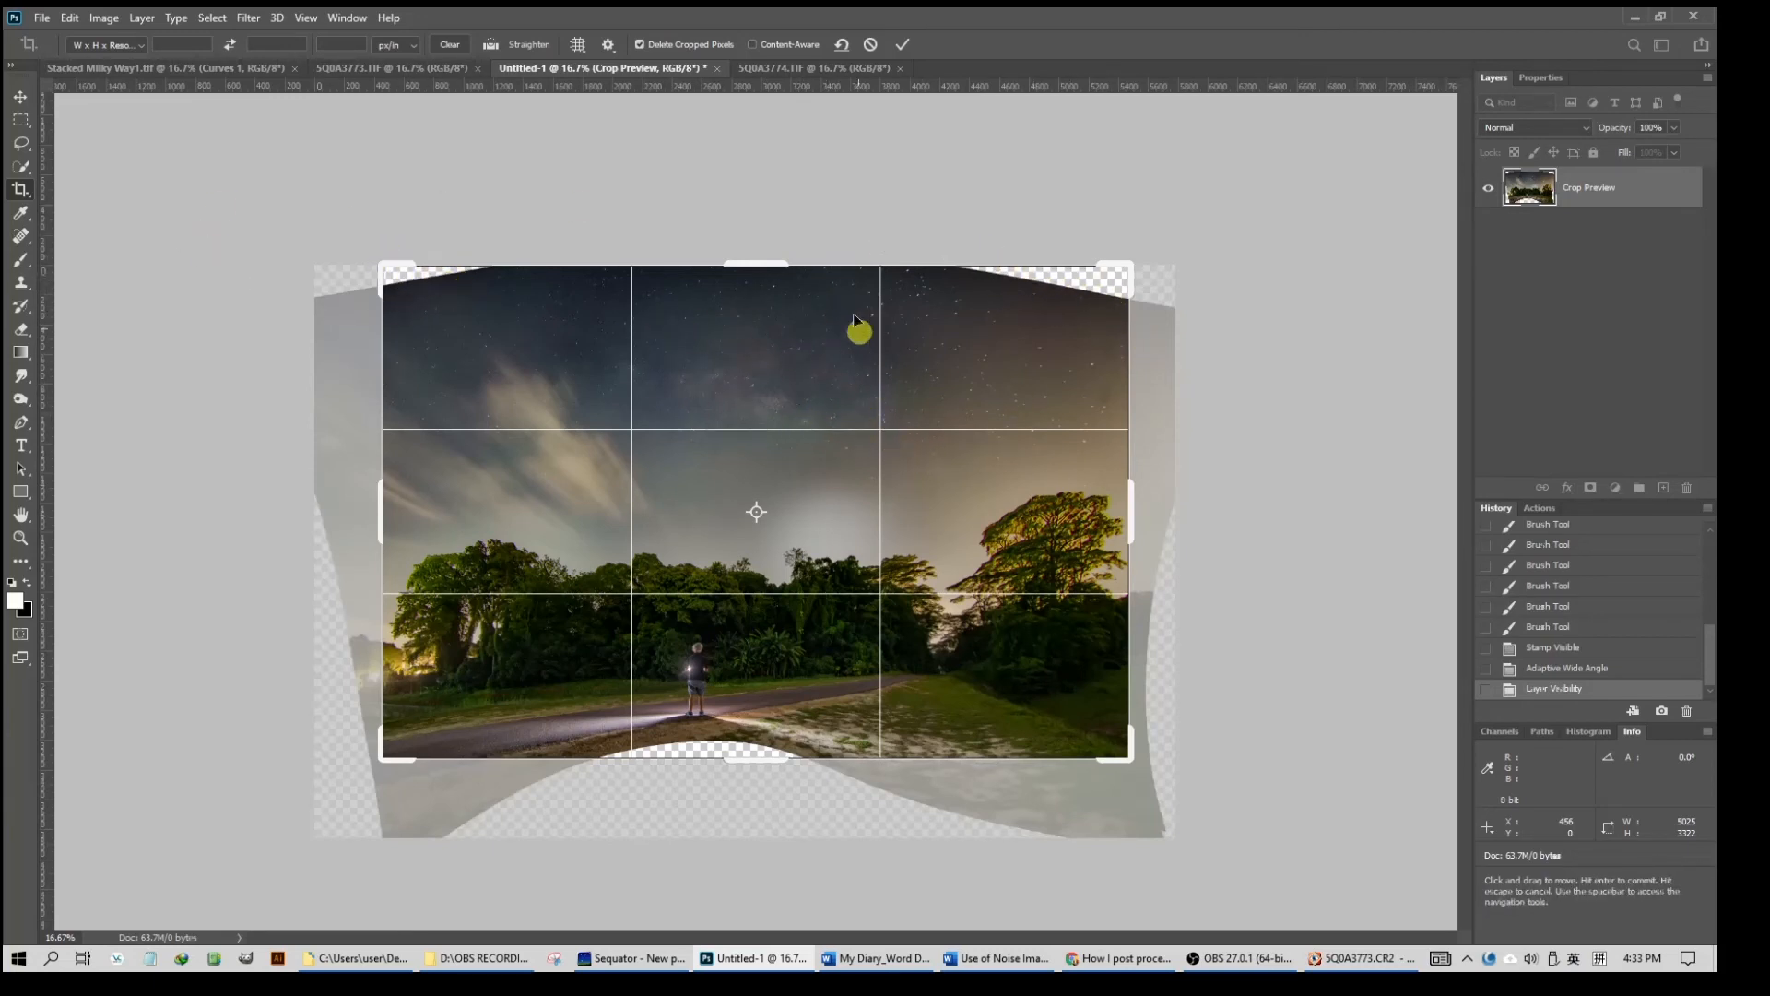
mouse_move(763, 265)
left_mouse_down()
mouse_move(762, 248)
mouse_move(752, 264)
left_mouse_up()
left_click(899, 46)
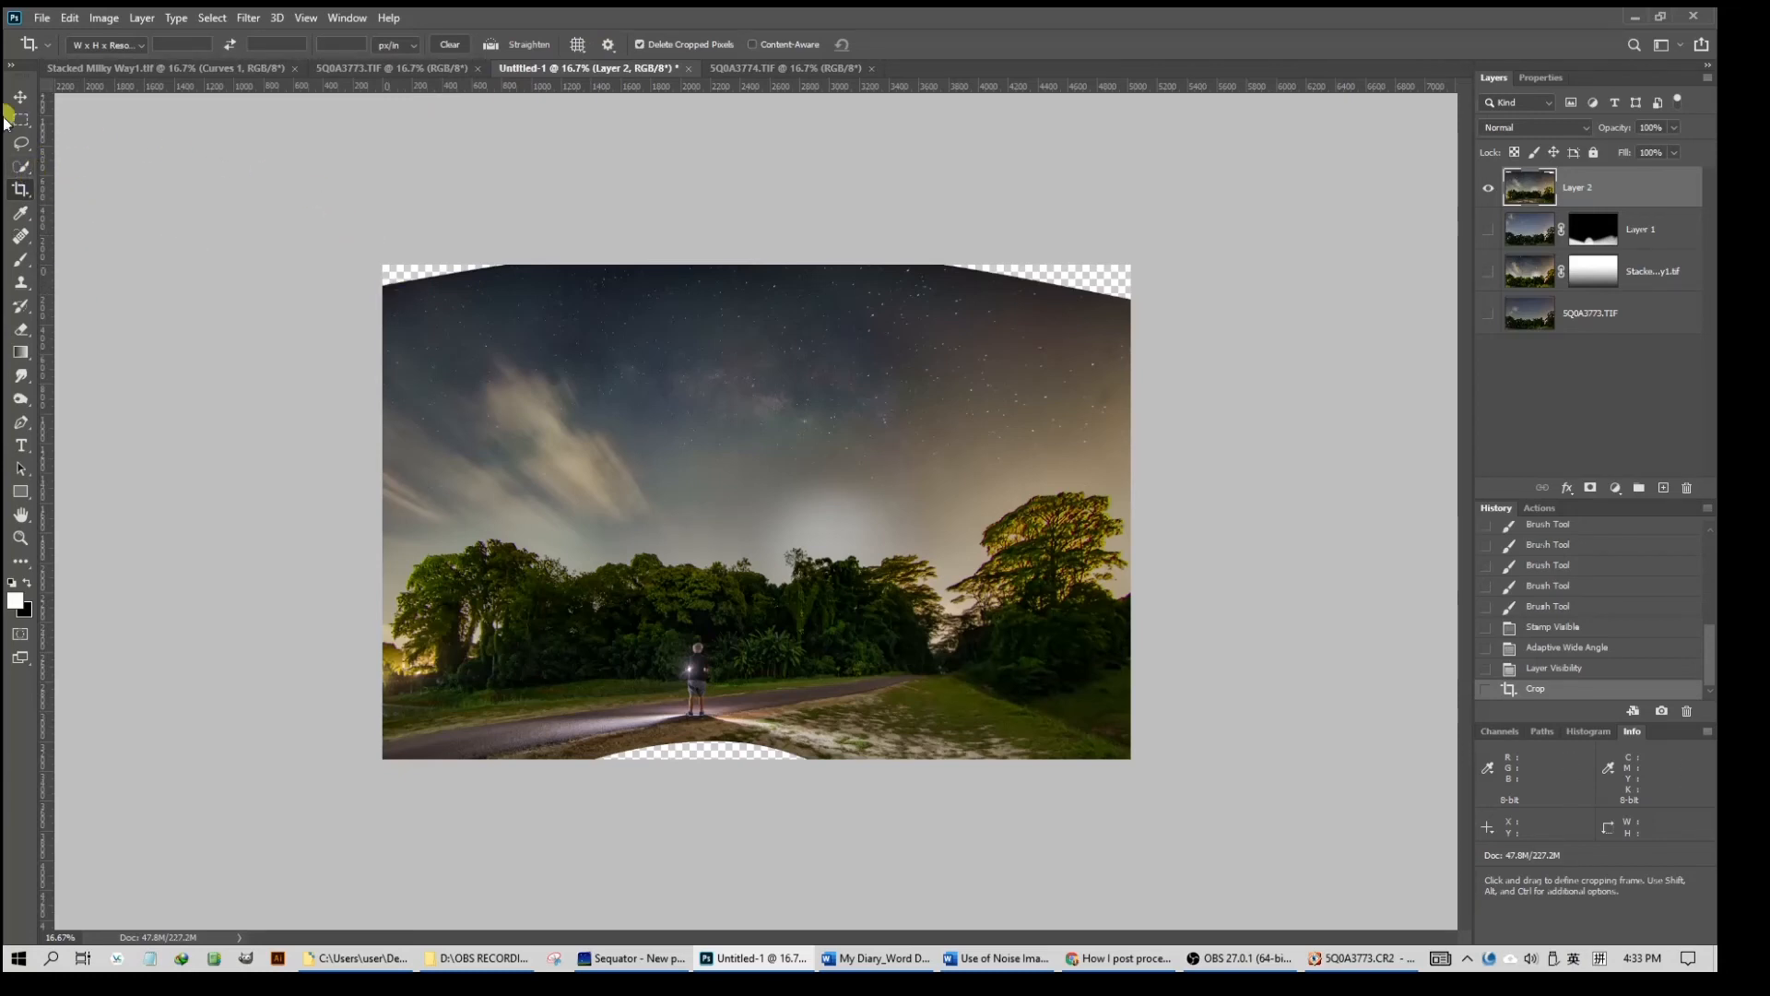
Lasso the transparent gaps in both upper corners and along the bottom edge into one combined selection, slightly overlapping the image
left_click(22, 146)
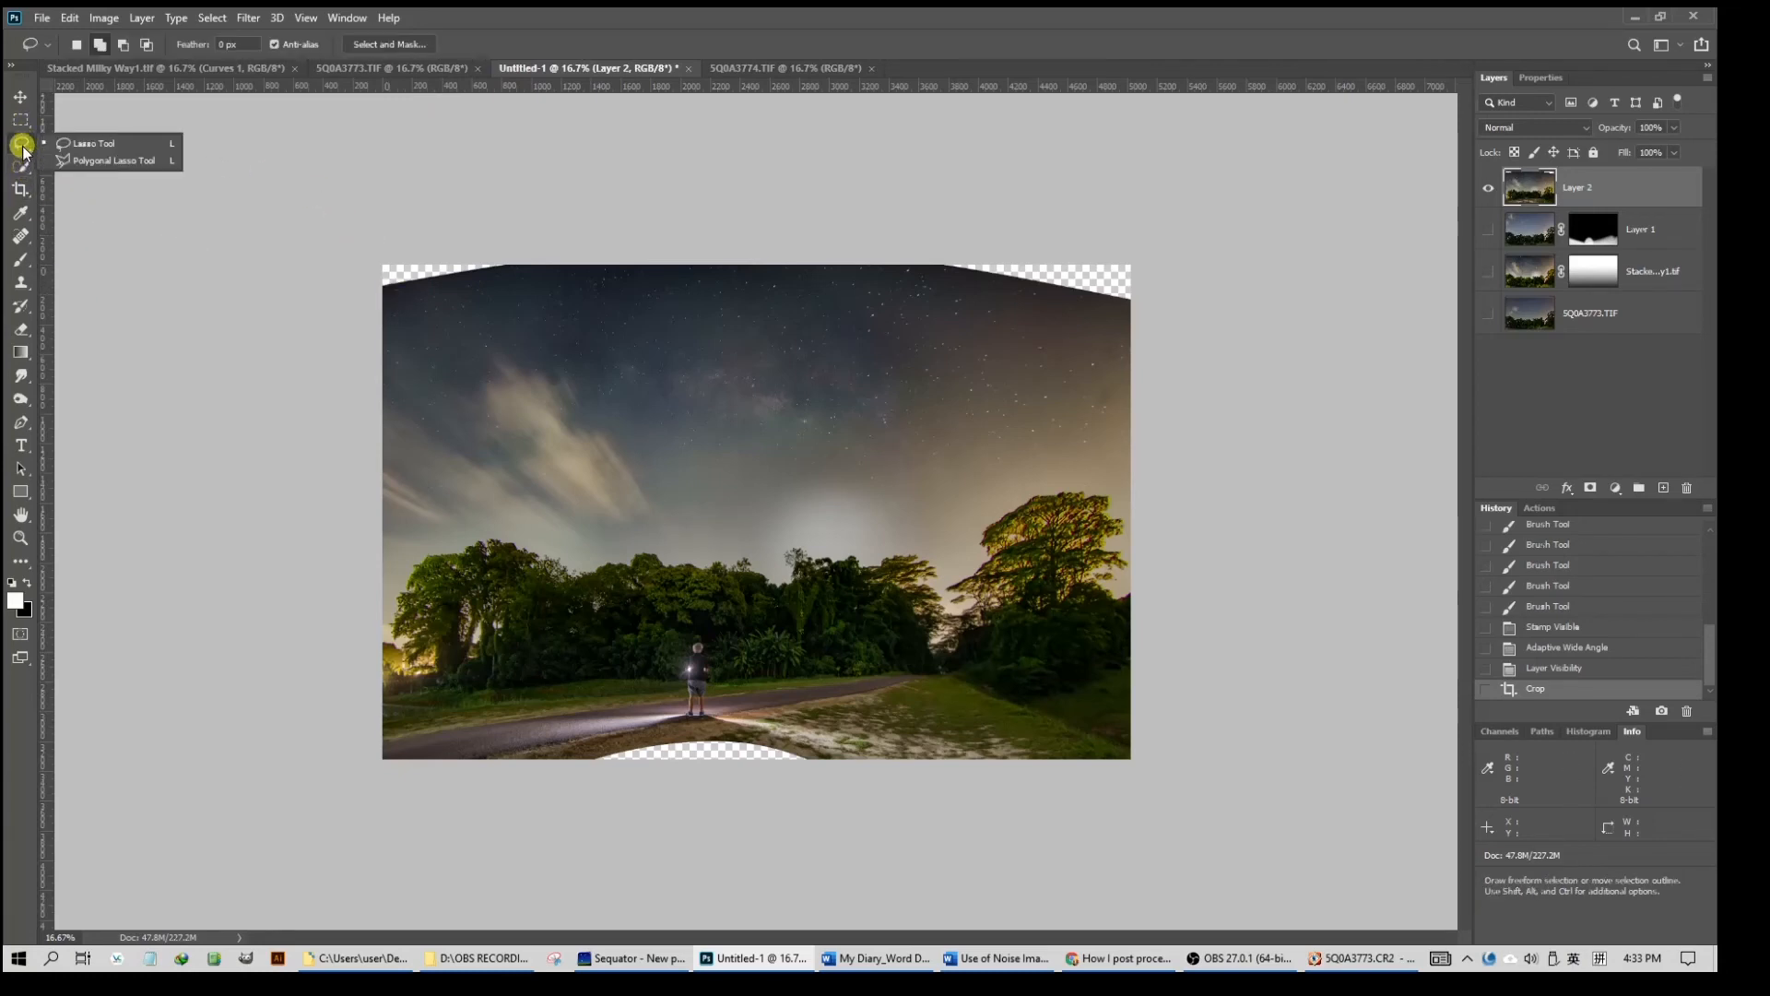
left_click(79, 145)
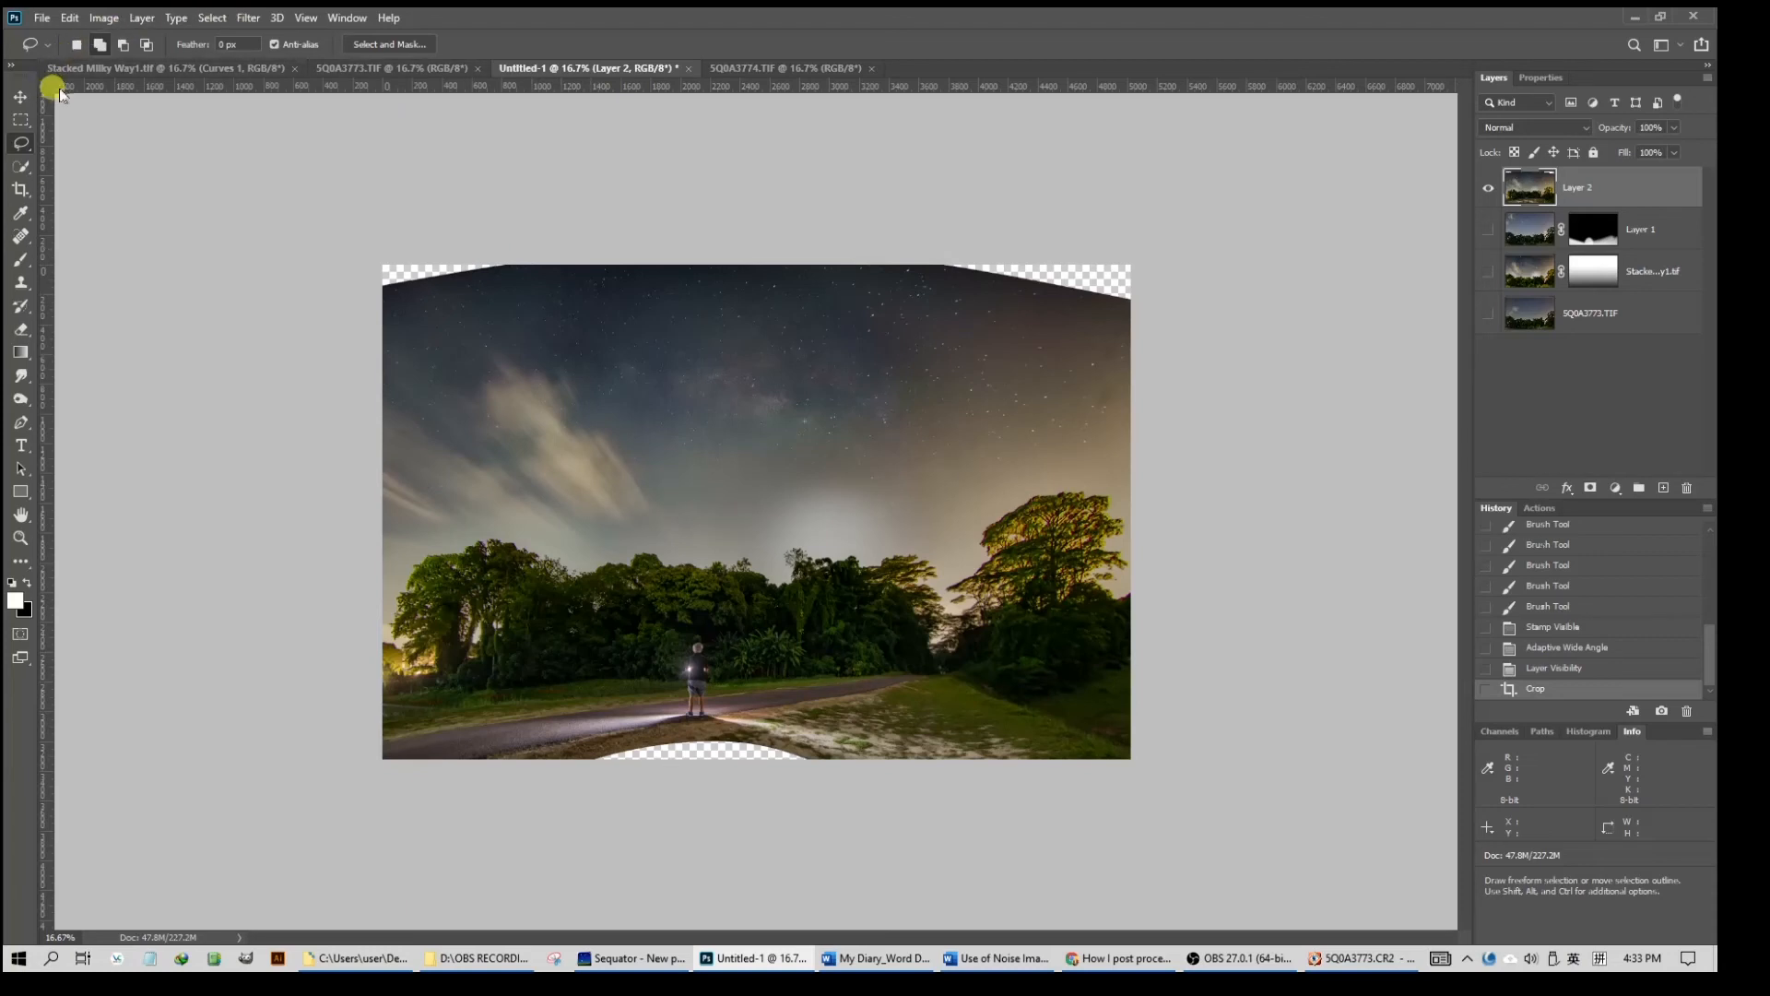
left_click(102, 45)
mouse_move(535, 264)
left_mouse_down()
mouse_move(381, 293)
mouse_move(362, 247)
mouse_move(544, 267)
left_mouse_up()
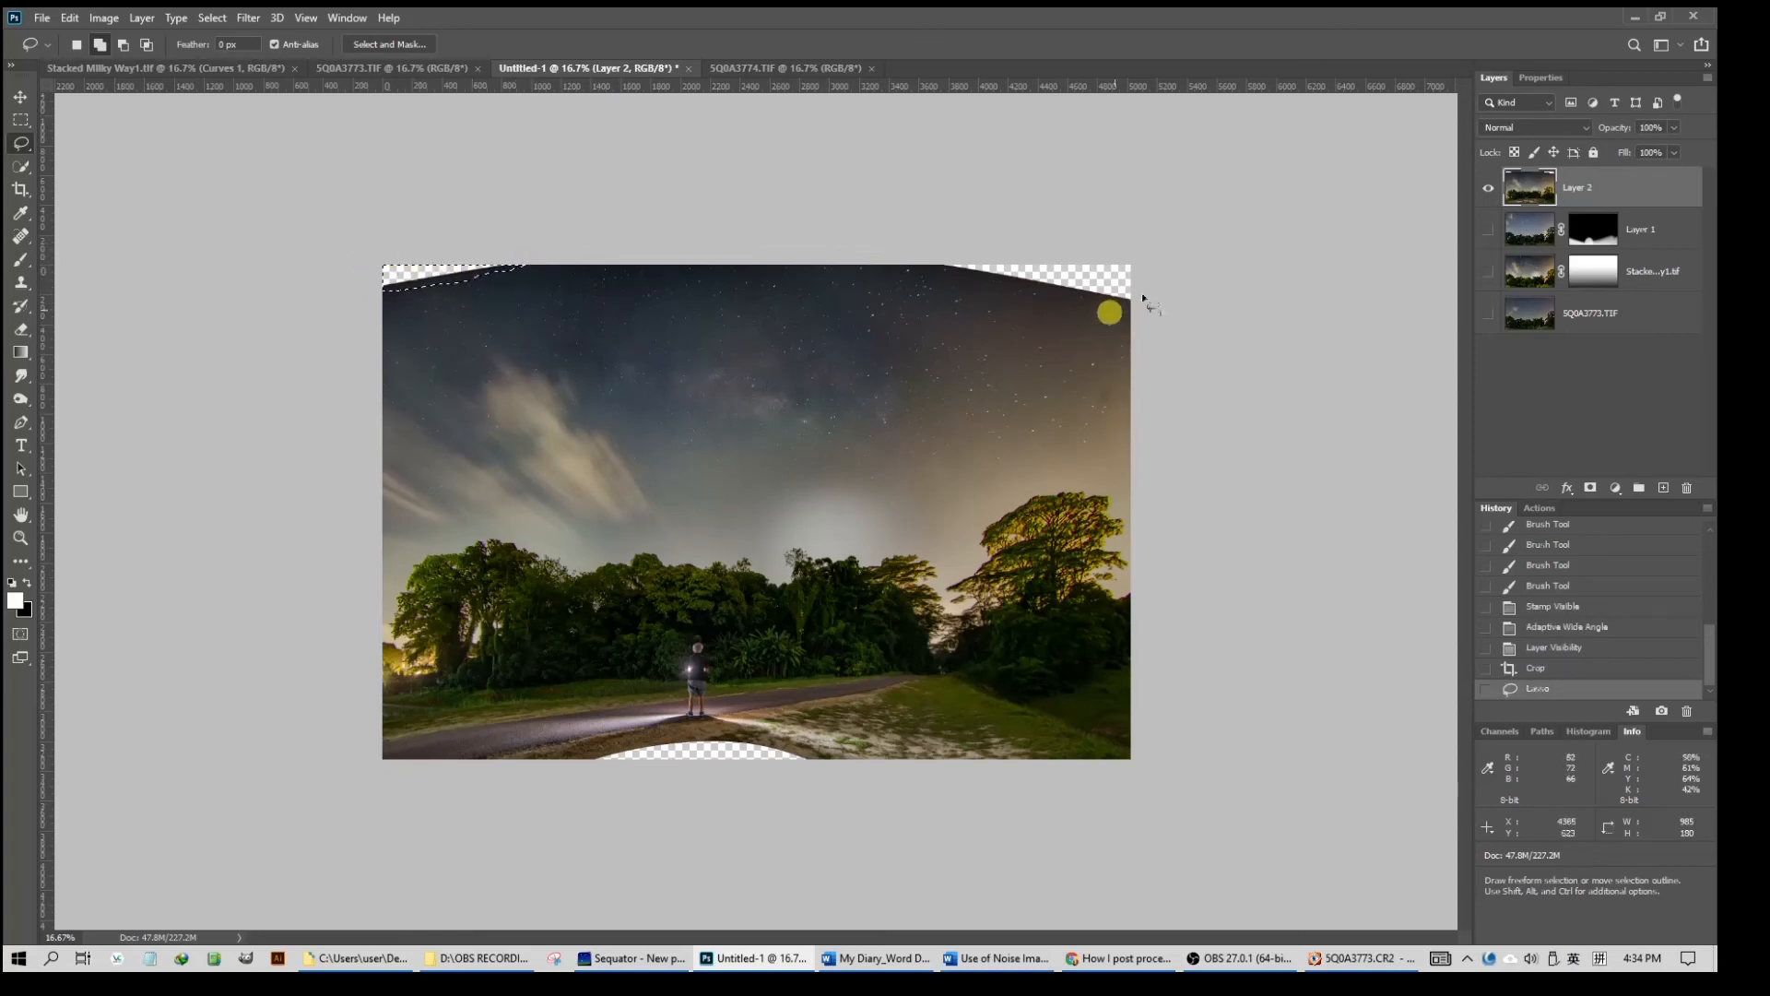
left_click_drag(942, 264, 1150, 332)
left_click_drag(1146, 261, 1157, 267)
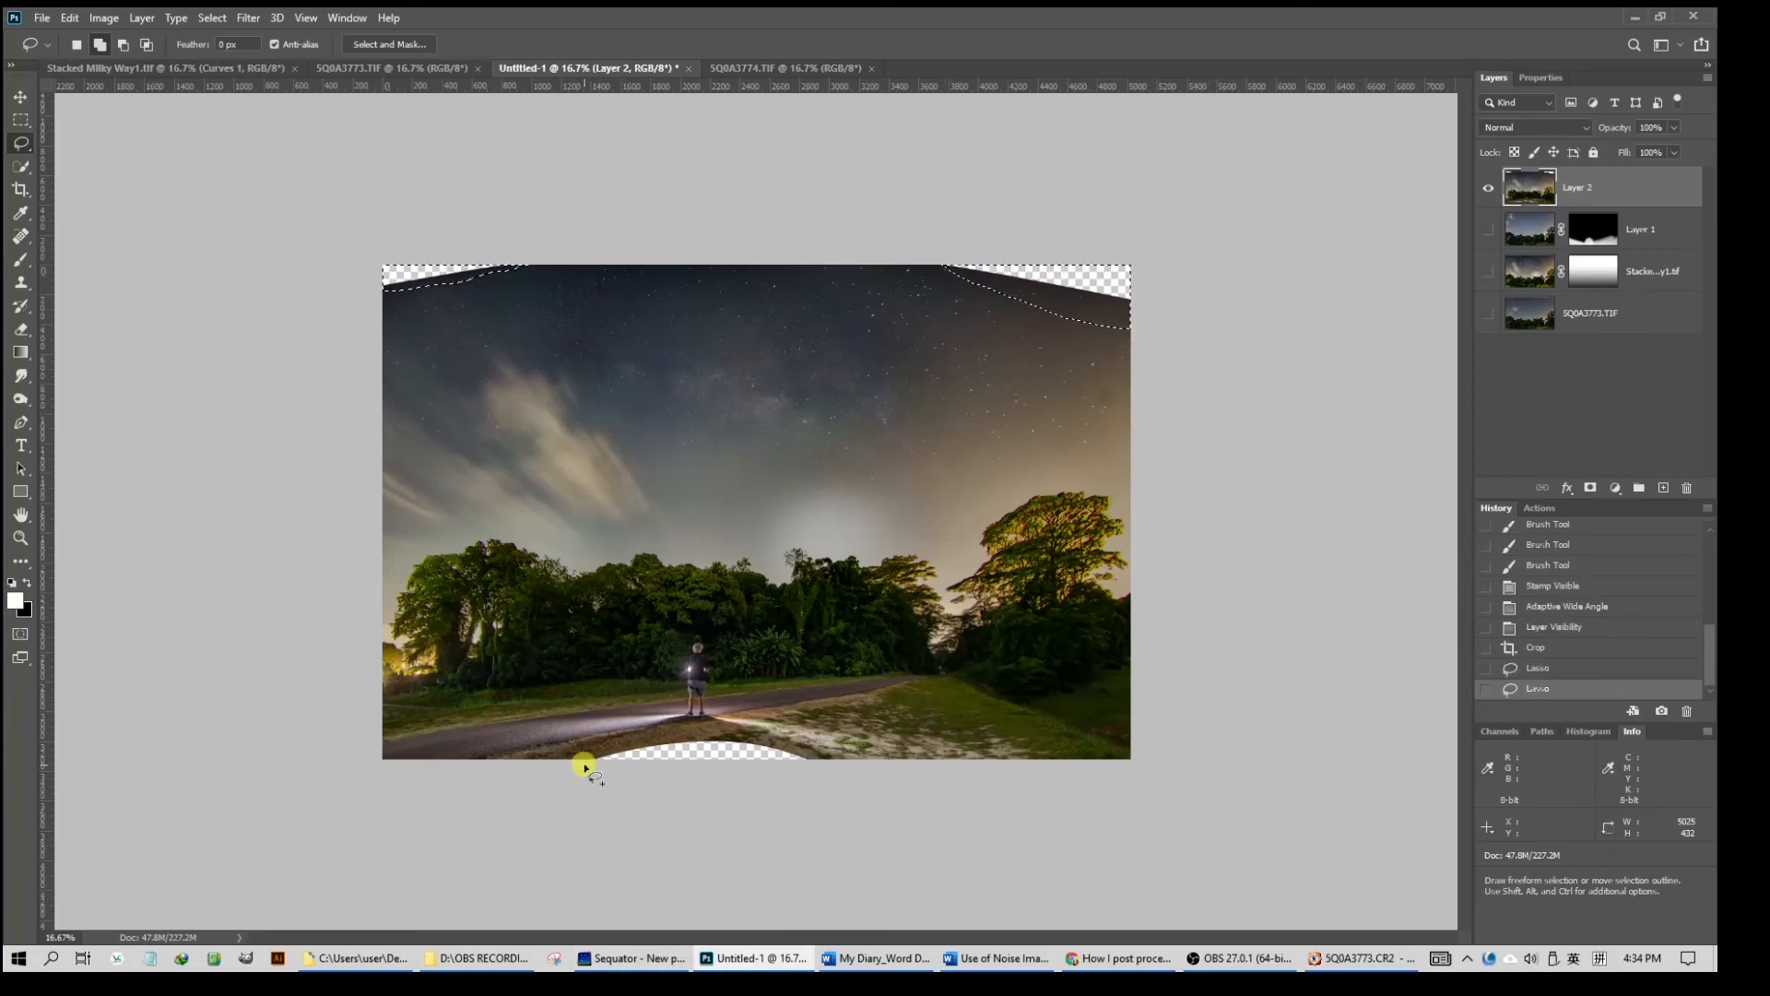
mouse_move(588, 763)
left_mouse_down()
mouse_move(696, 729)
mouse_move(825, 768)
mouse_move(579, 780)
left_mouse_up()
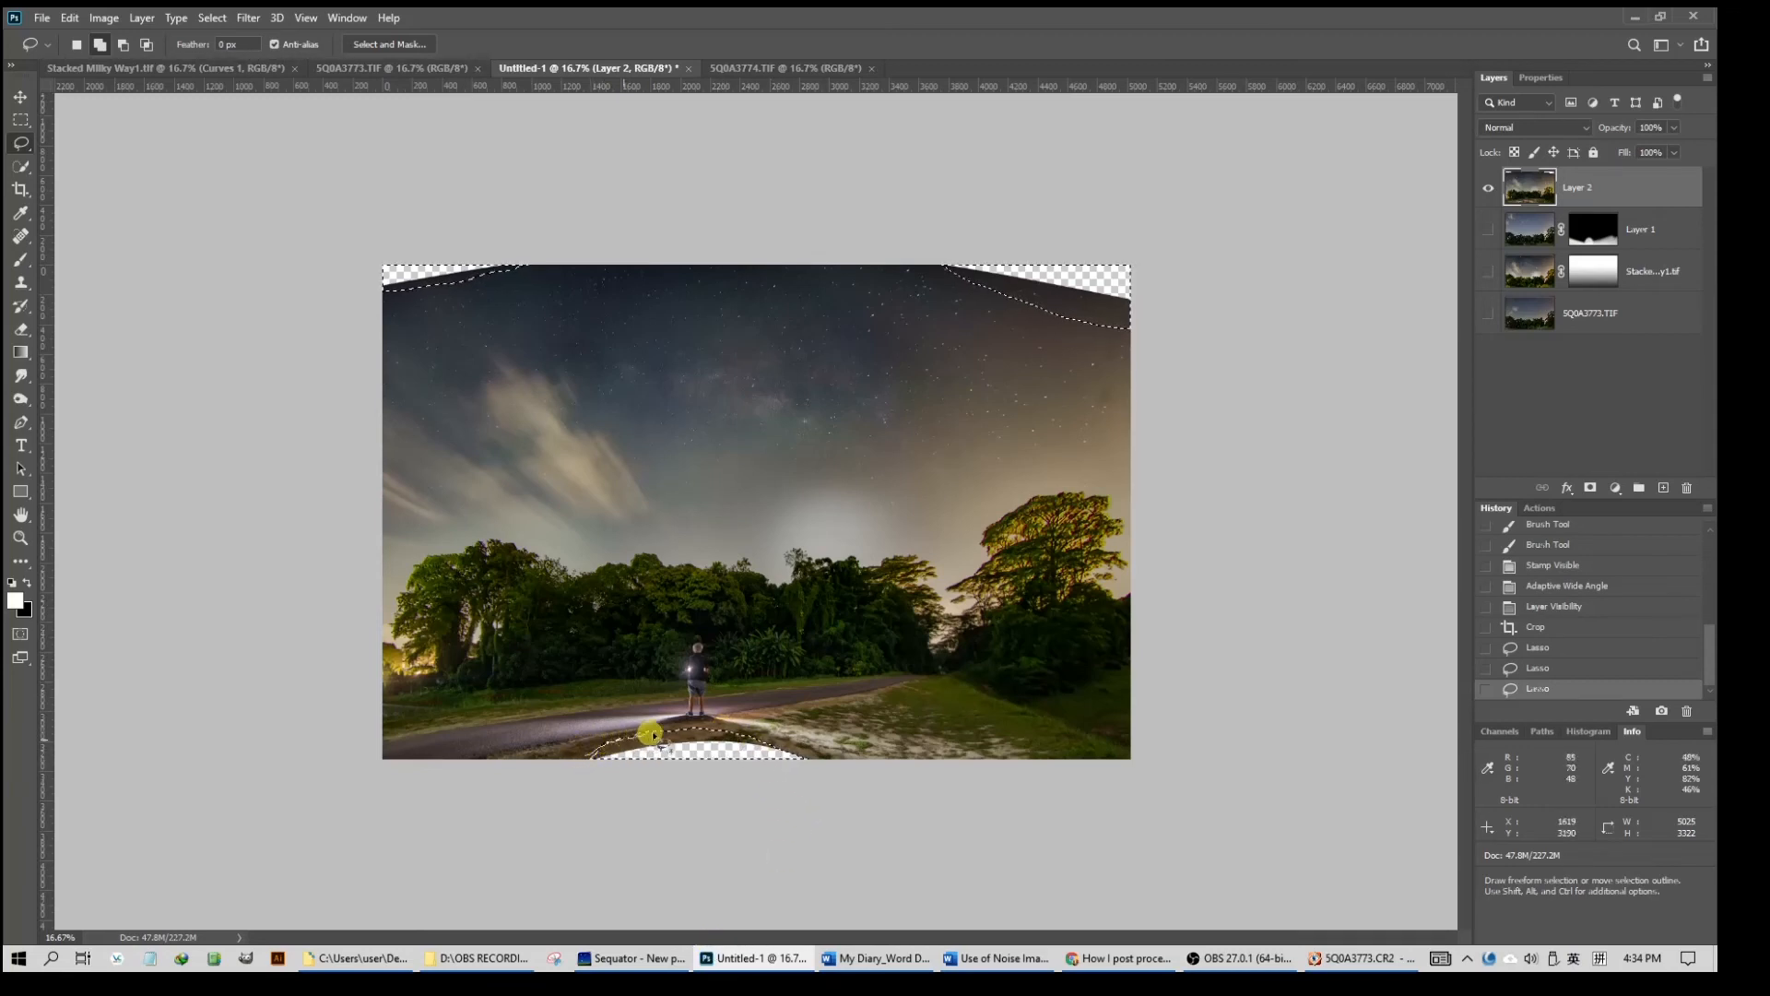
mouse_move(820, 761)
left_mouse_down()
mouse_move(580, 774)
mouse_move(584, 794)
left_mouse_up()
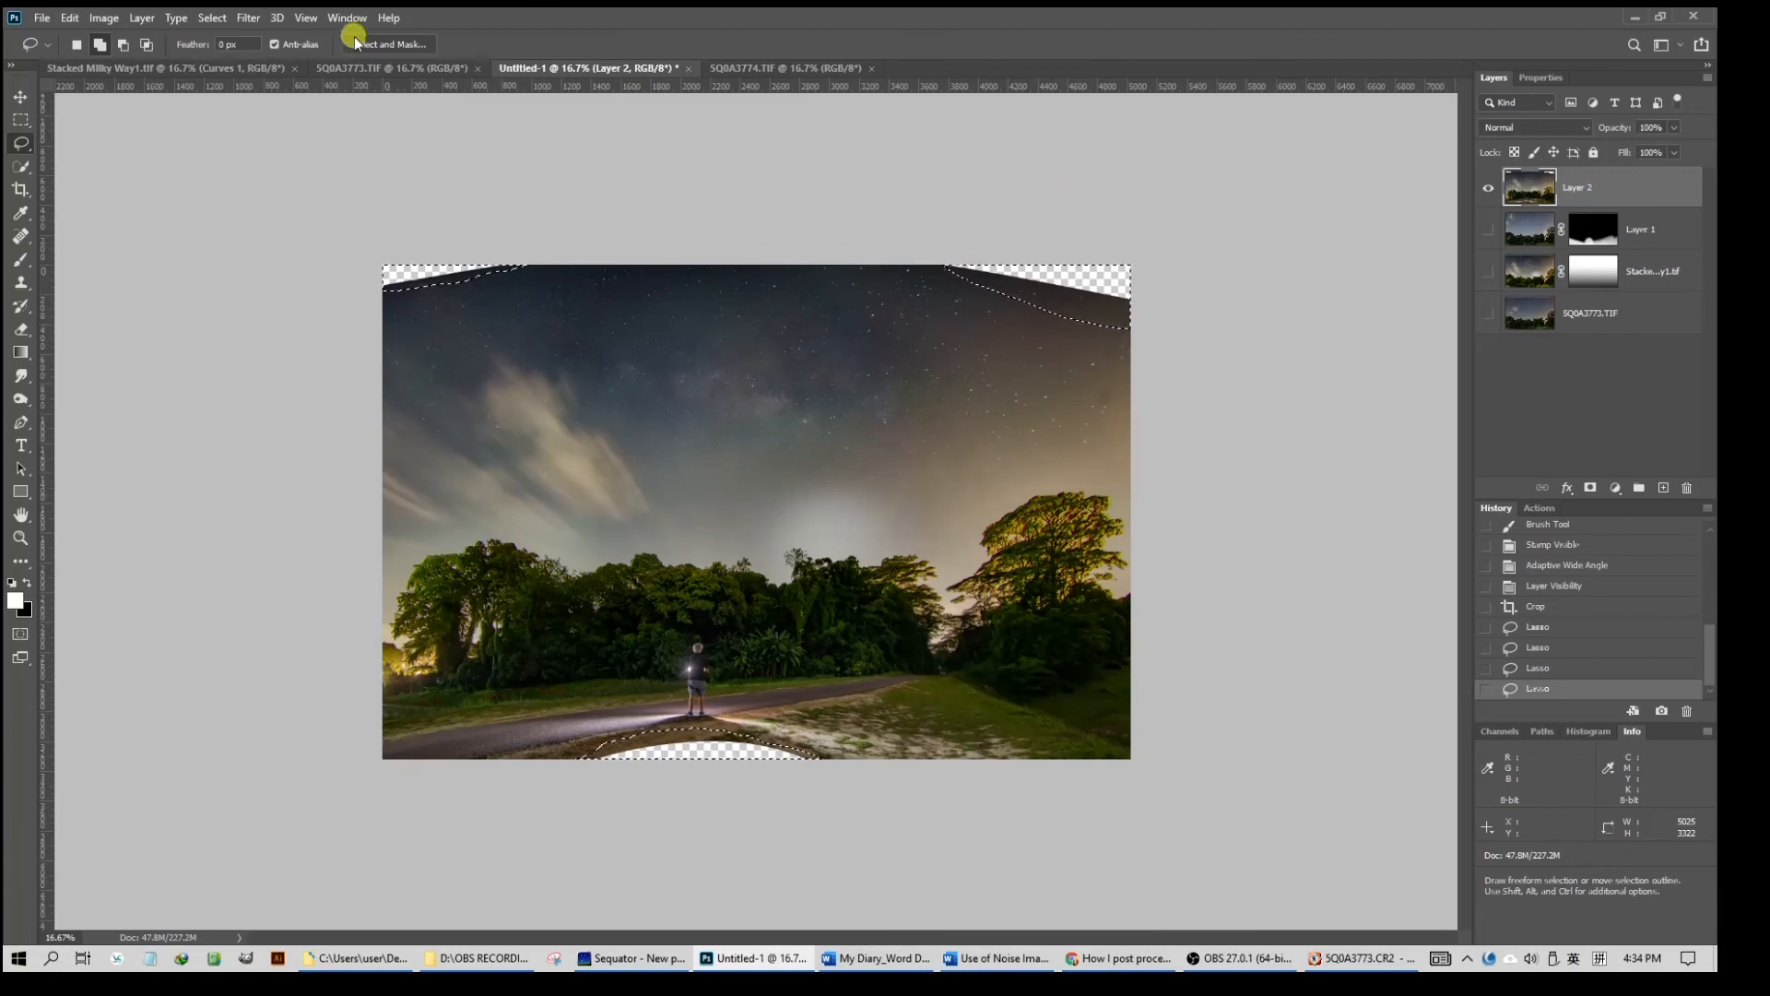
Fill the selected gaps using Content-Aware contents at 100% opacity in Normal mode, and deselect
left_click(70, 17)
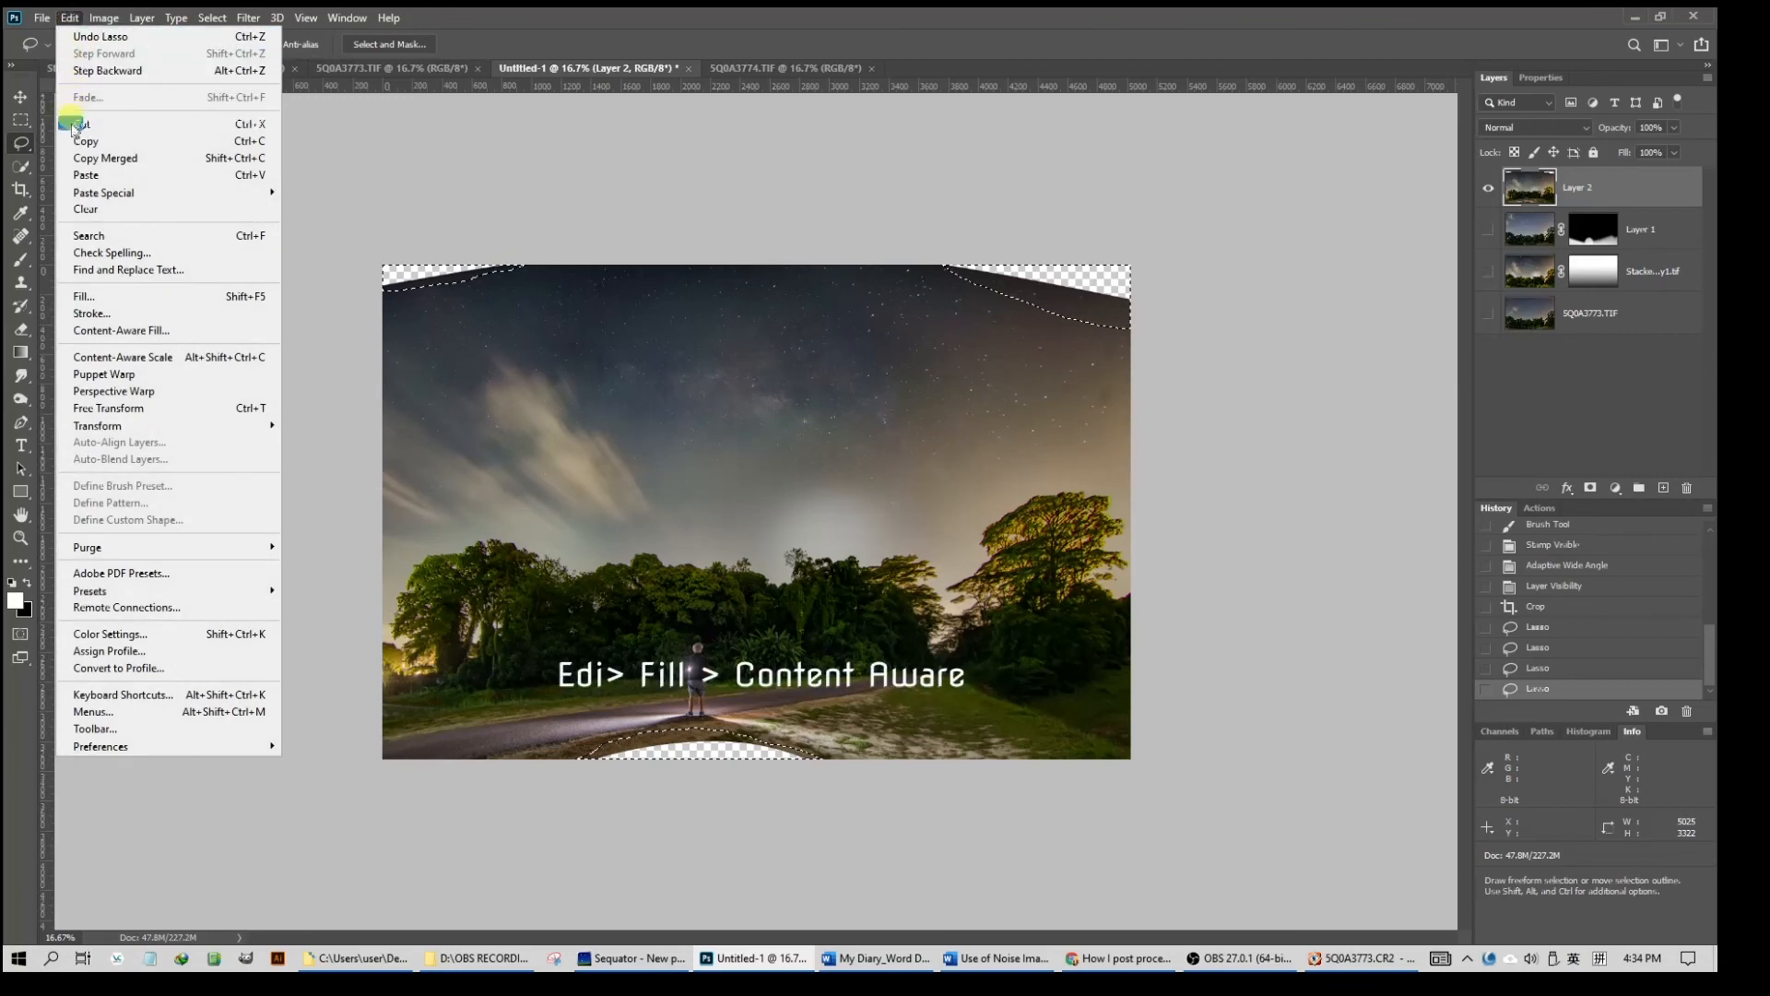
left_click(148, 300)
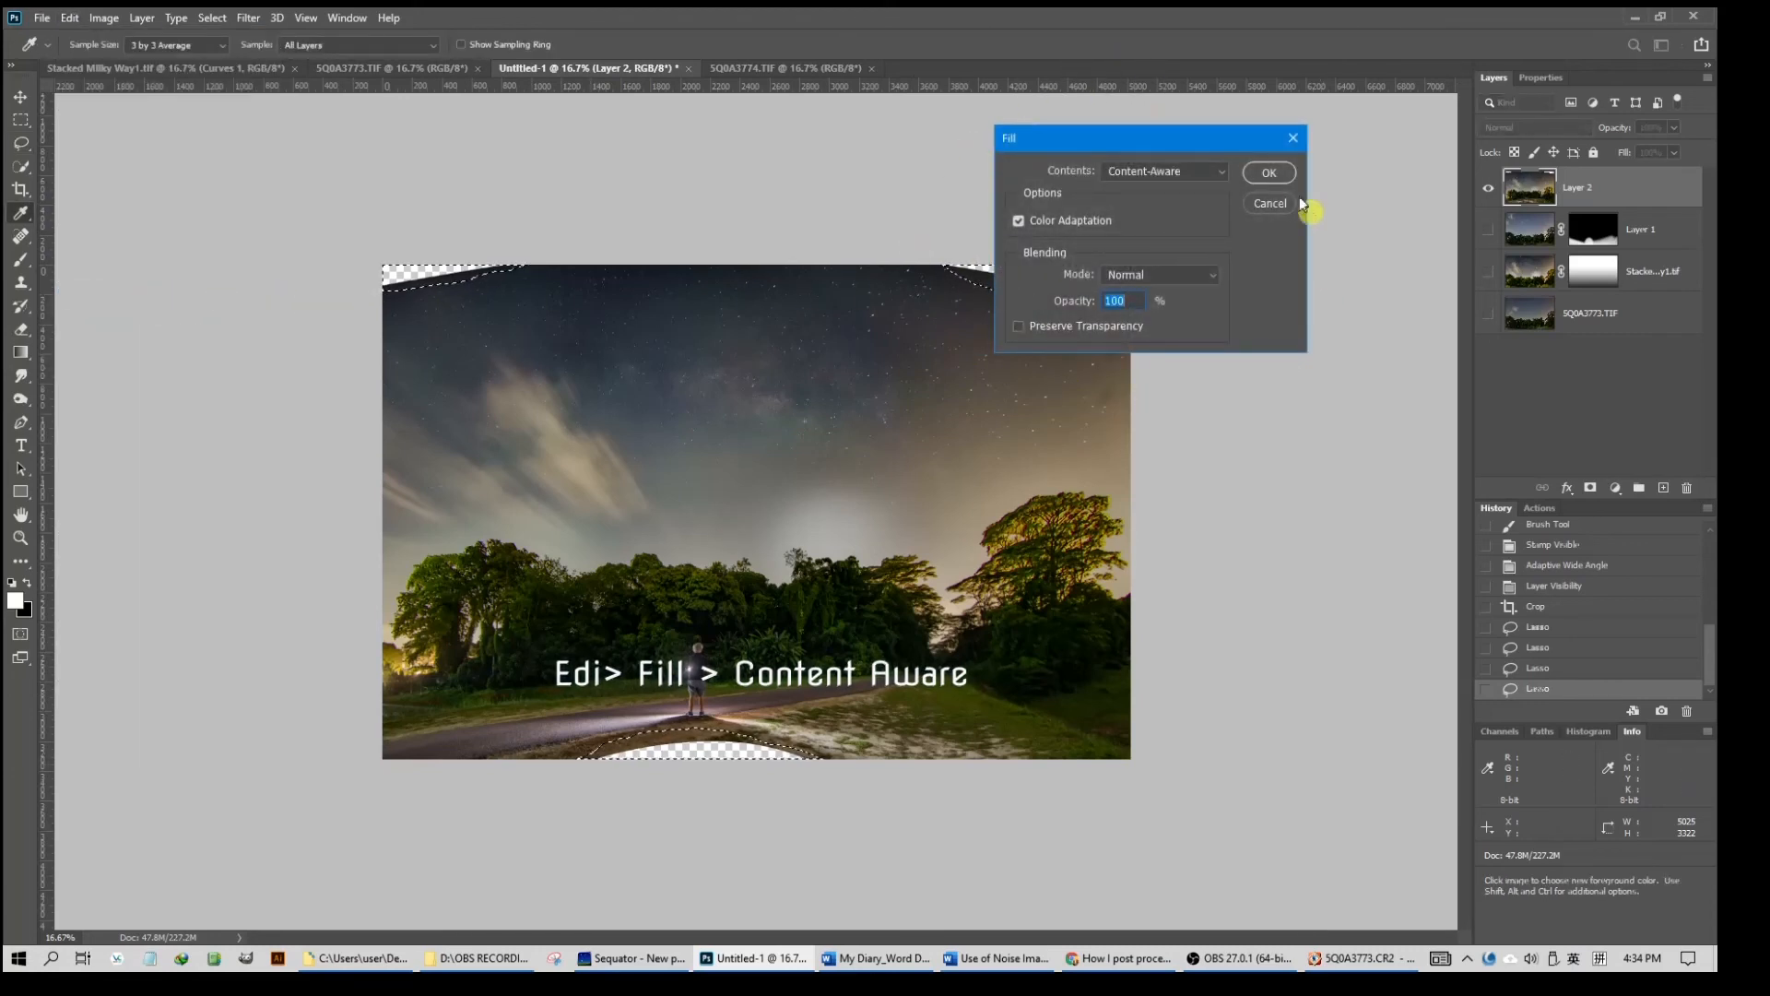
left_click(1223, 172)
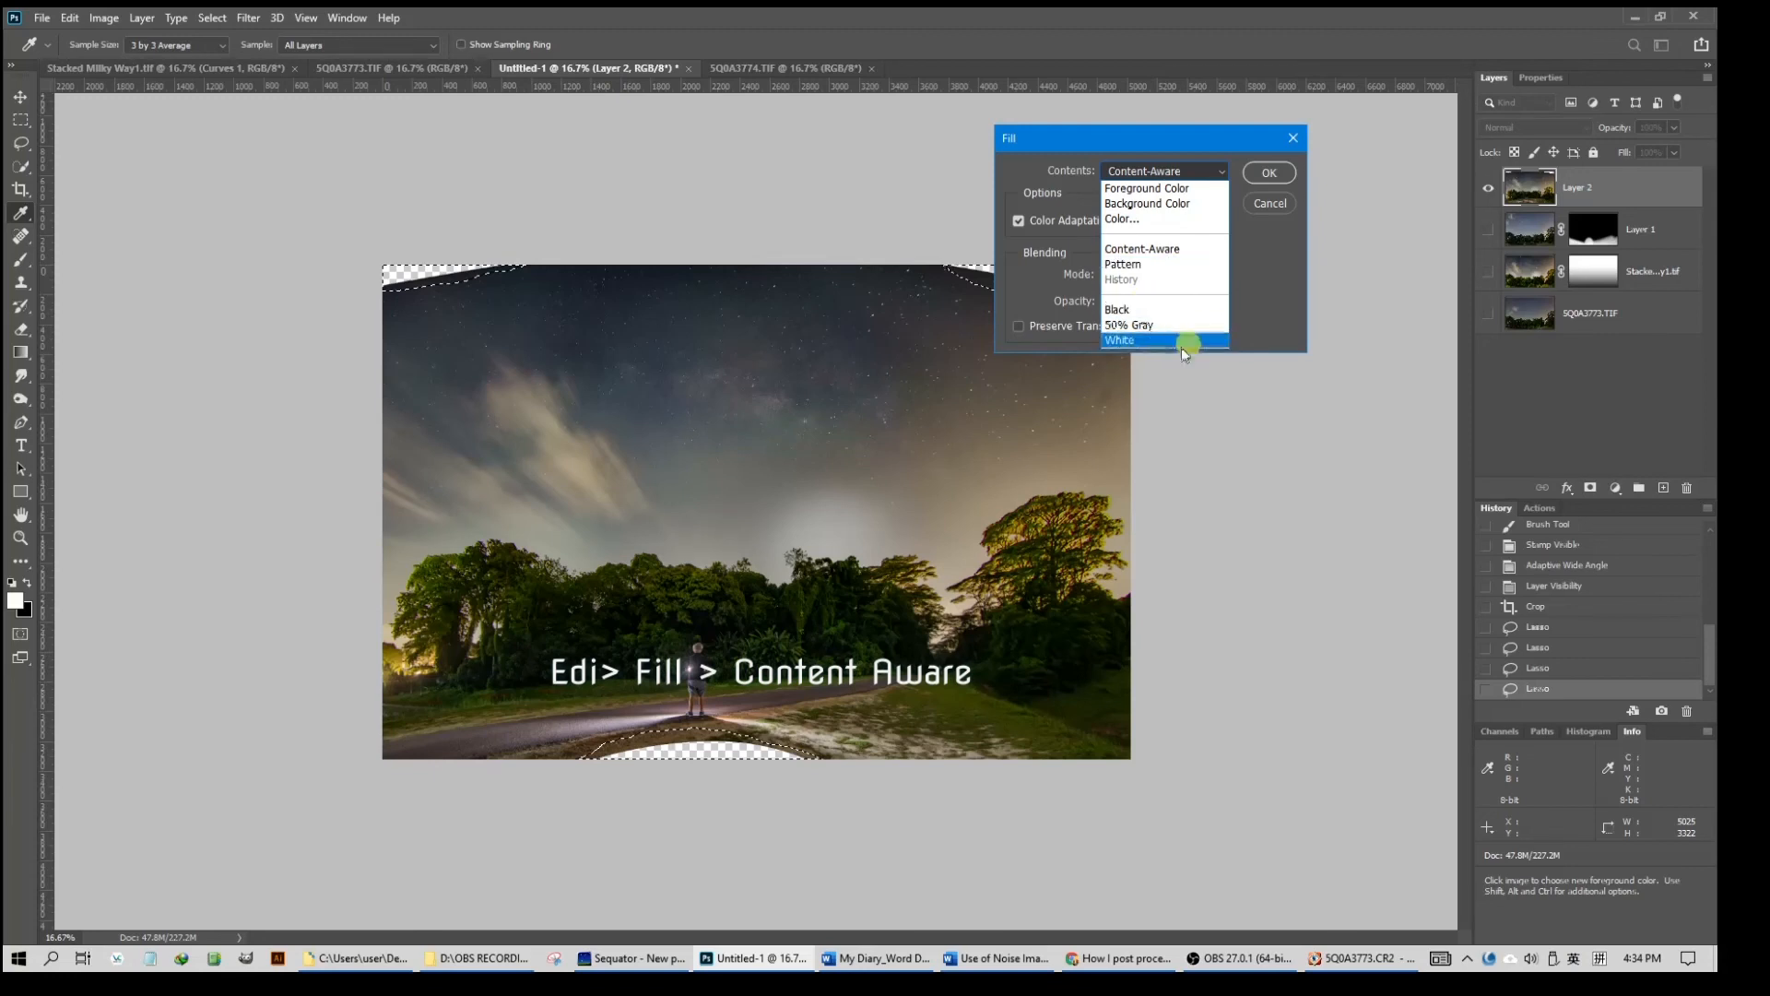
left_click(1169, 251)
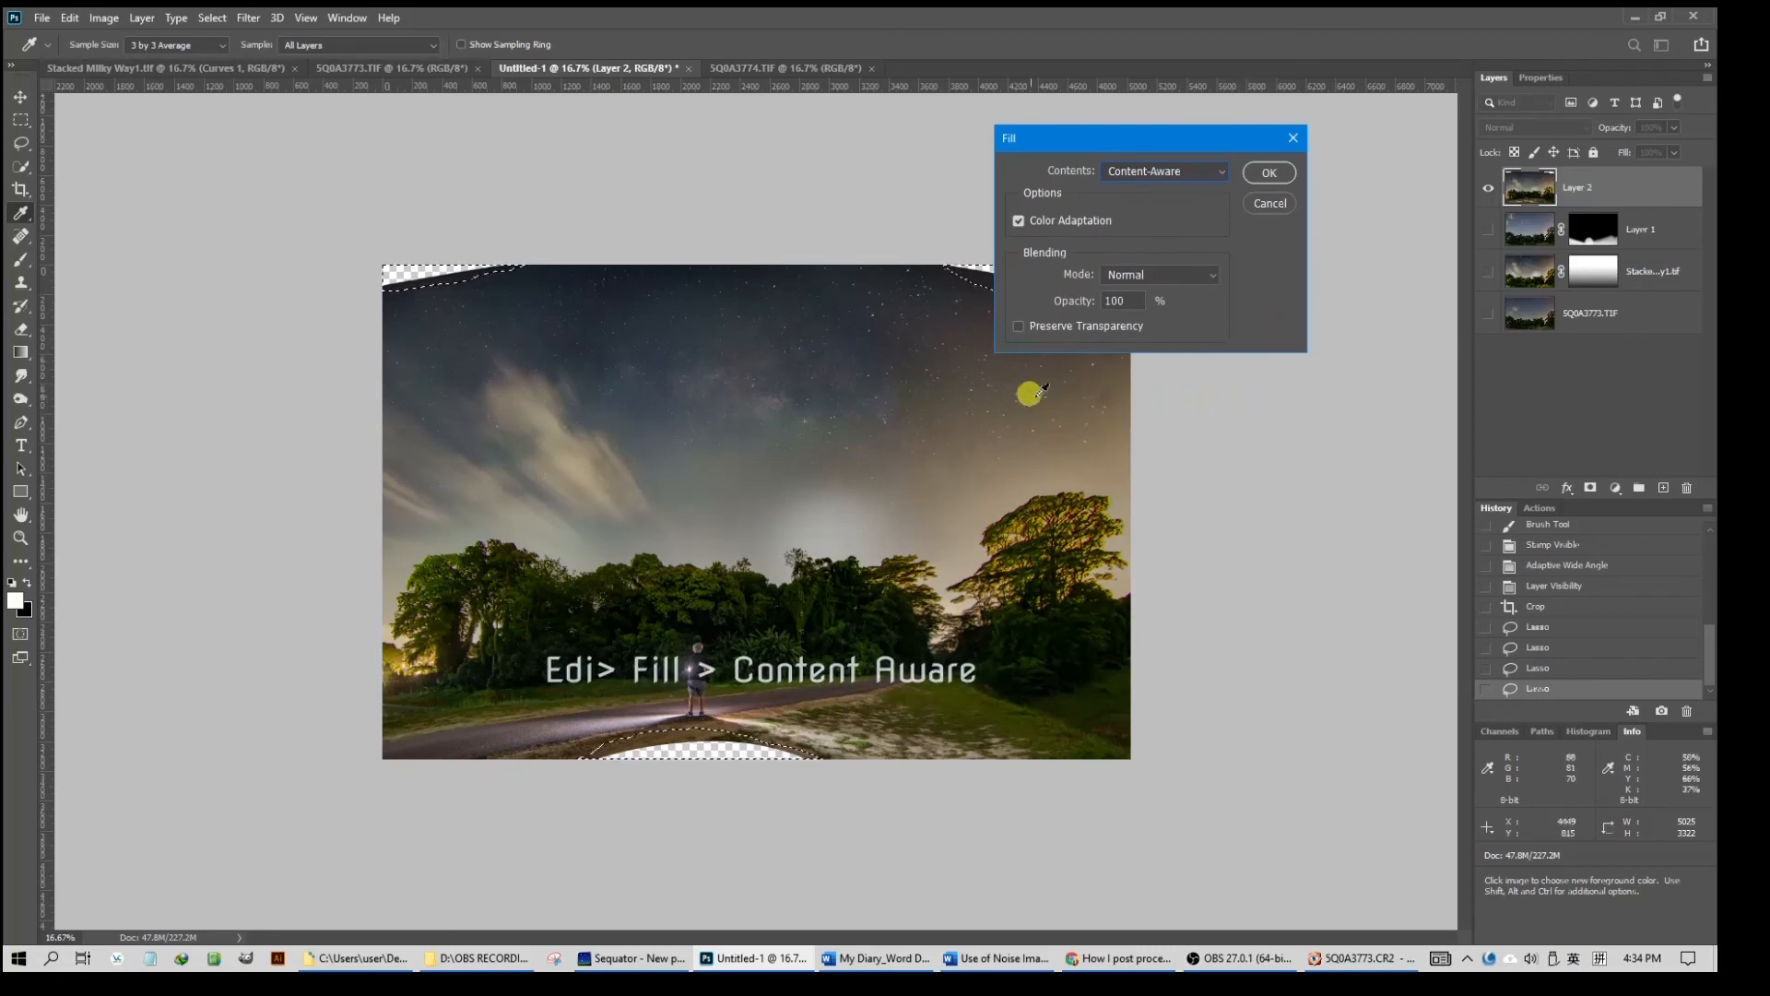
left_click(1276, 175)
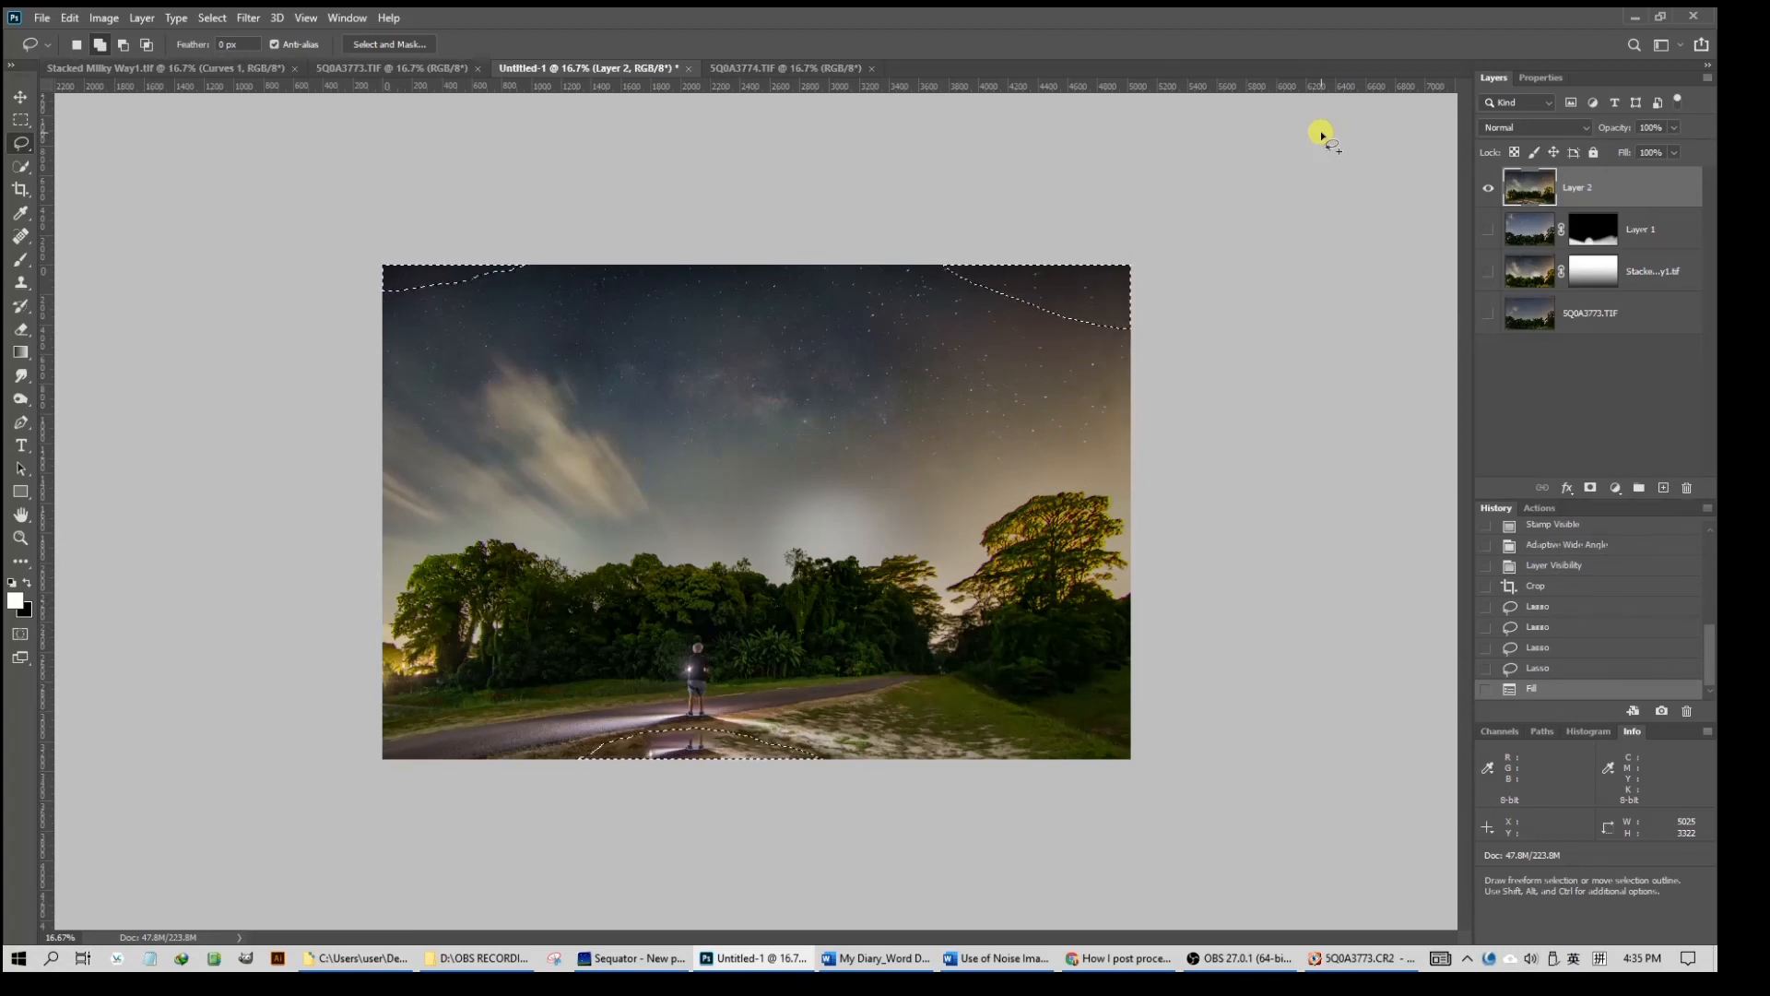
key("ctrl+d")
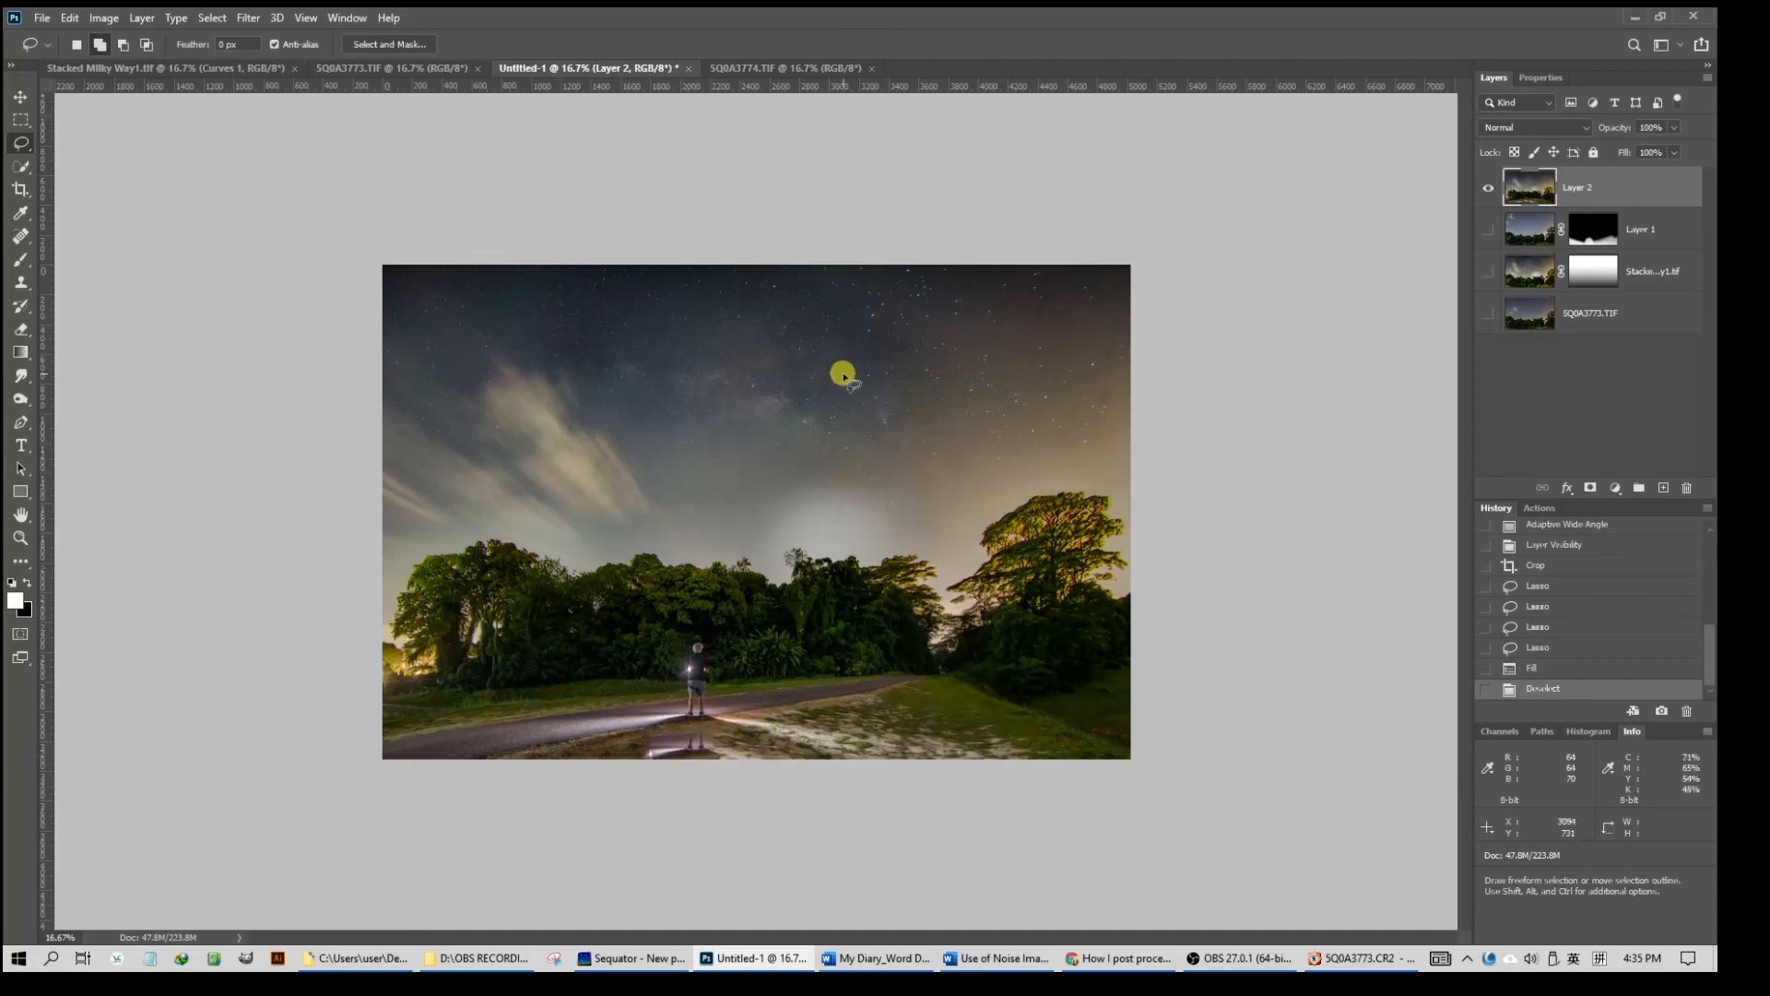
Clone nearby ground with the Clone Stamp tool over the duplicated legs and light patch below the standing man
key("ctrl+plus")
key("ctrl+plus")
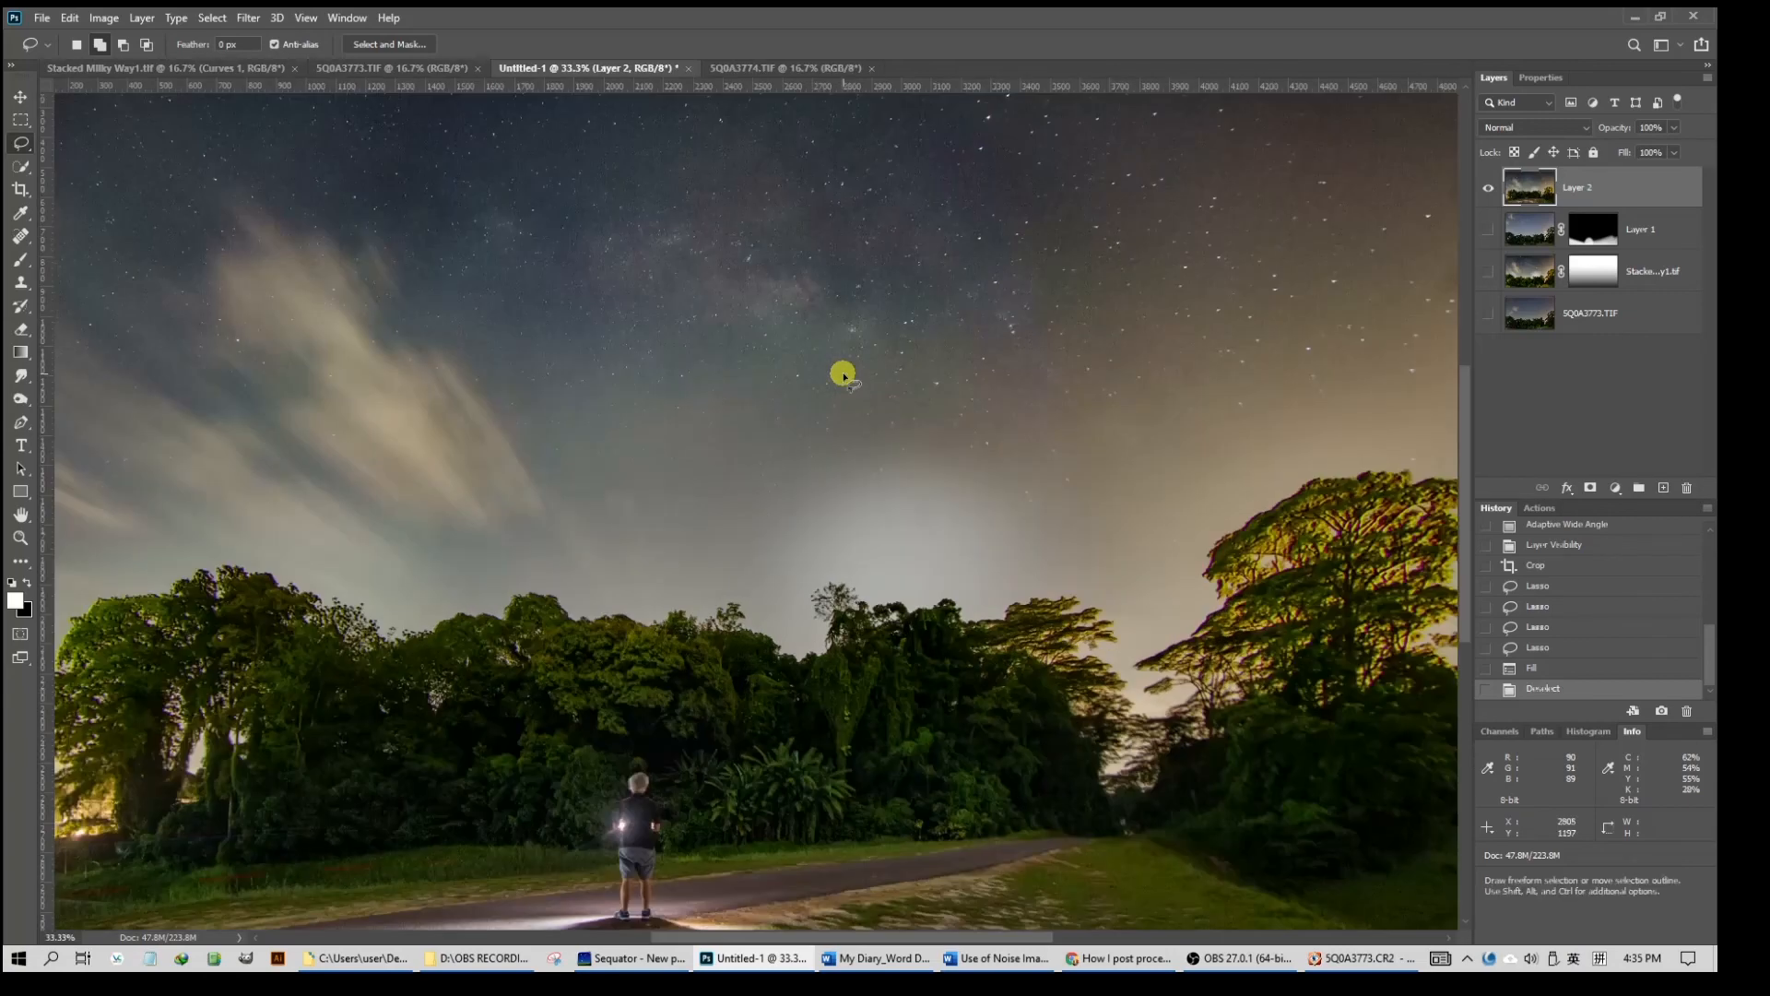
left_click_drag(735, 750, 752, 309)
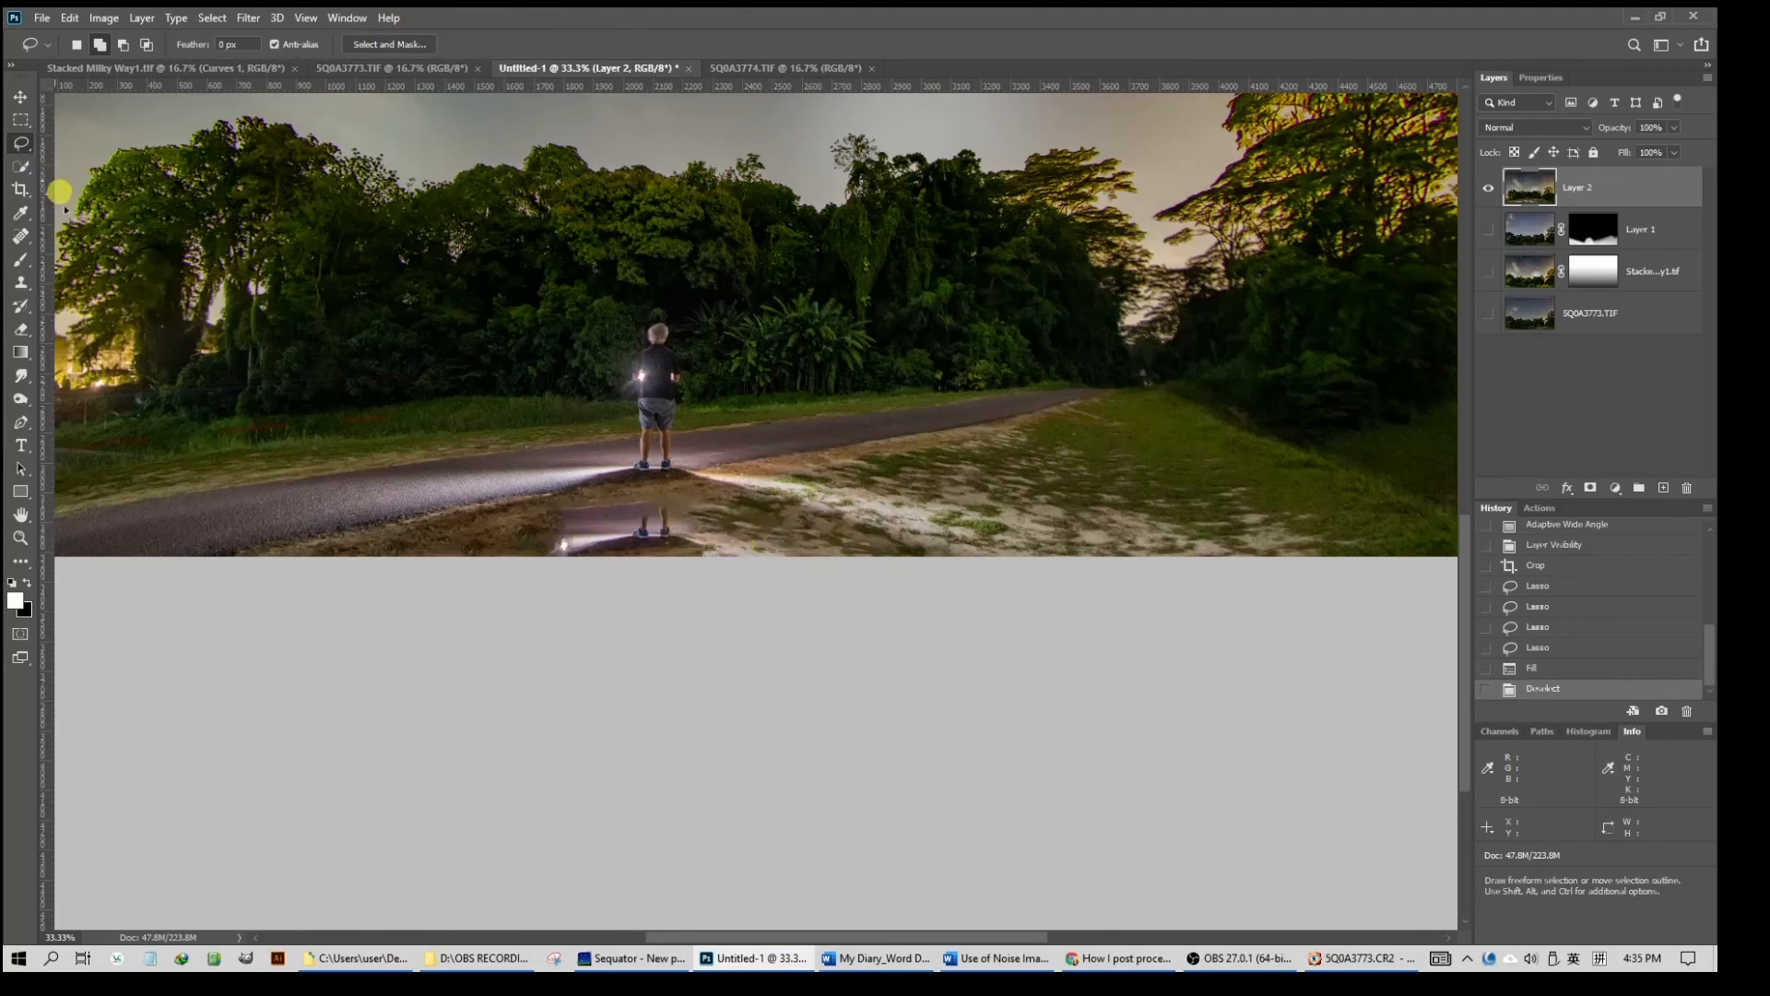
left_click(24, 285)
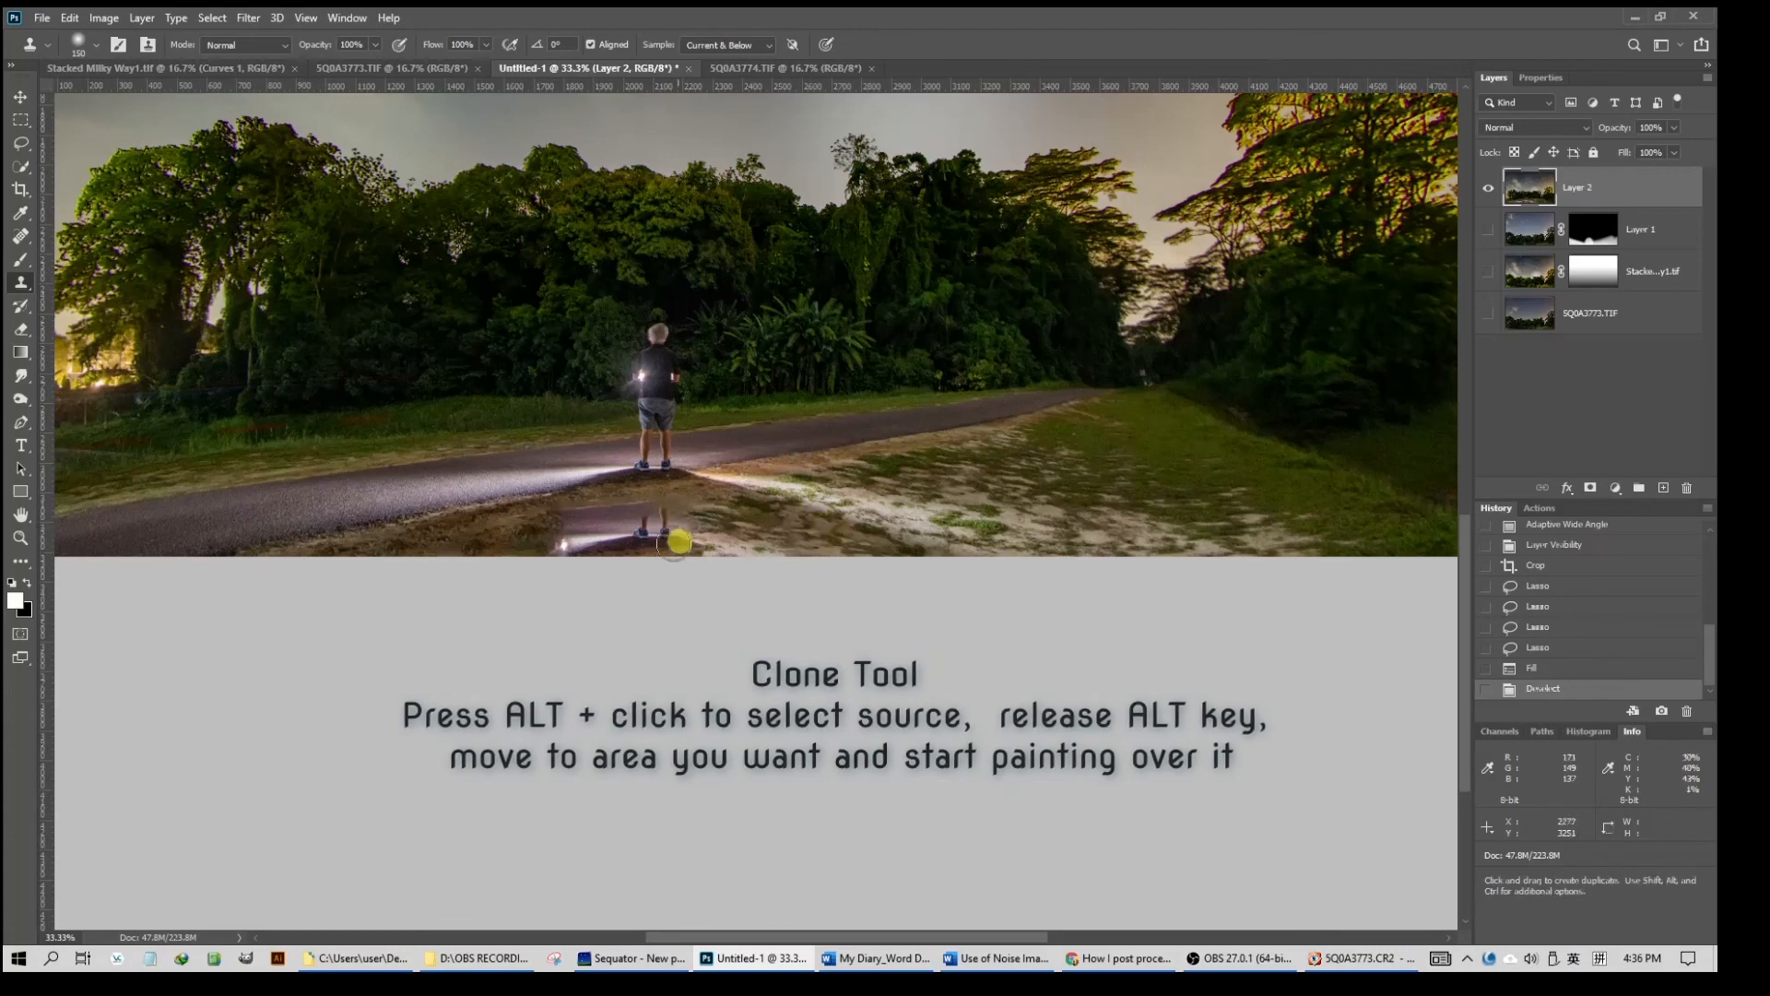
mouse_move(683, 526)
left_mouse_down()
mouse_move(656, 517)
mouse_move(798, 546)
left_mouse_up()
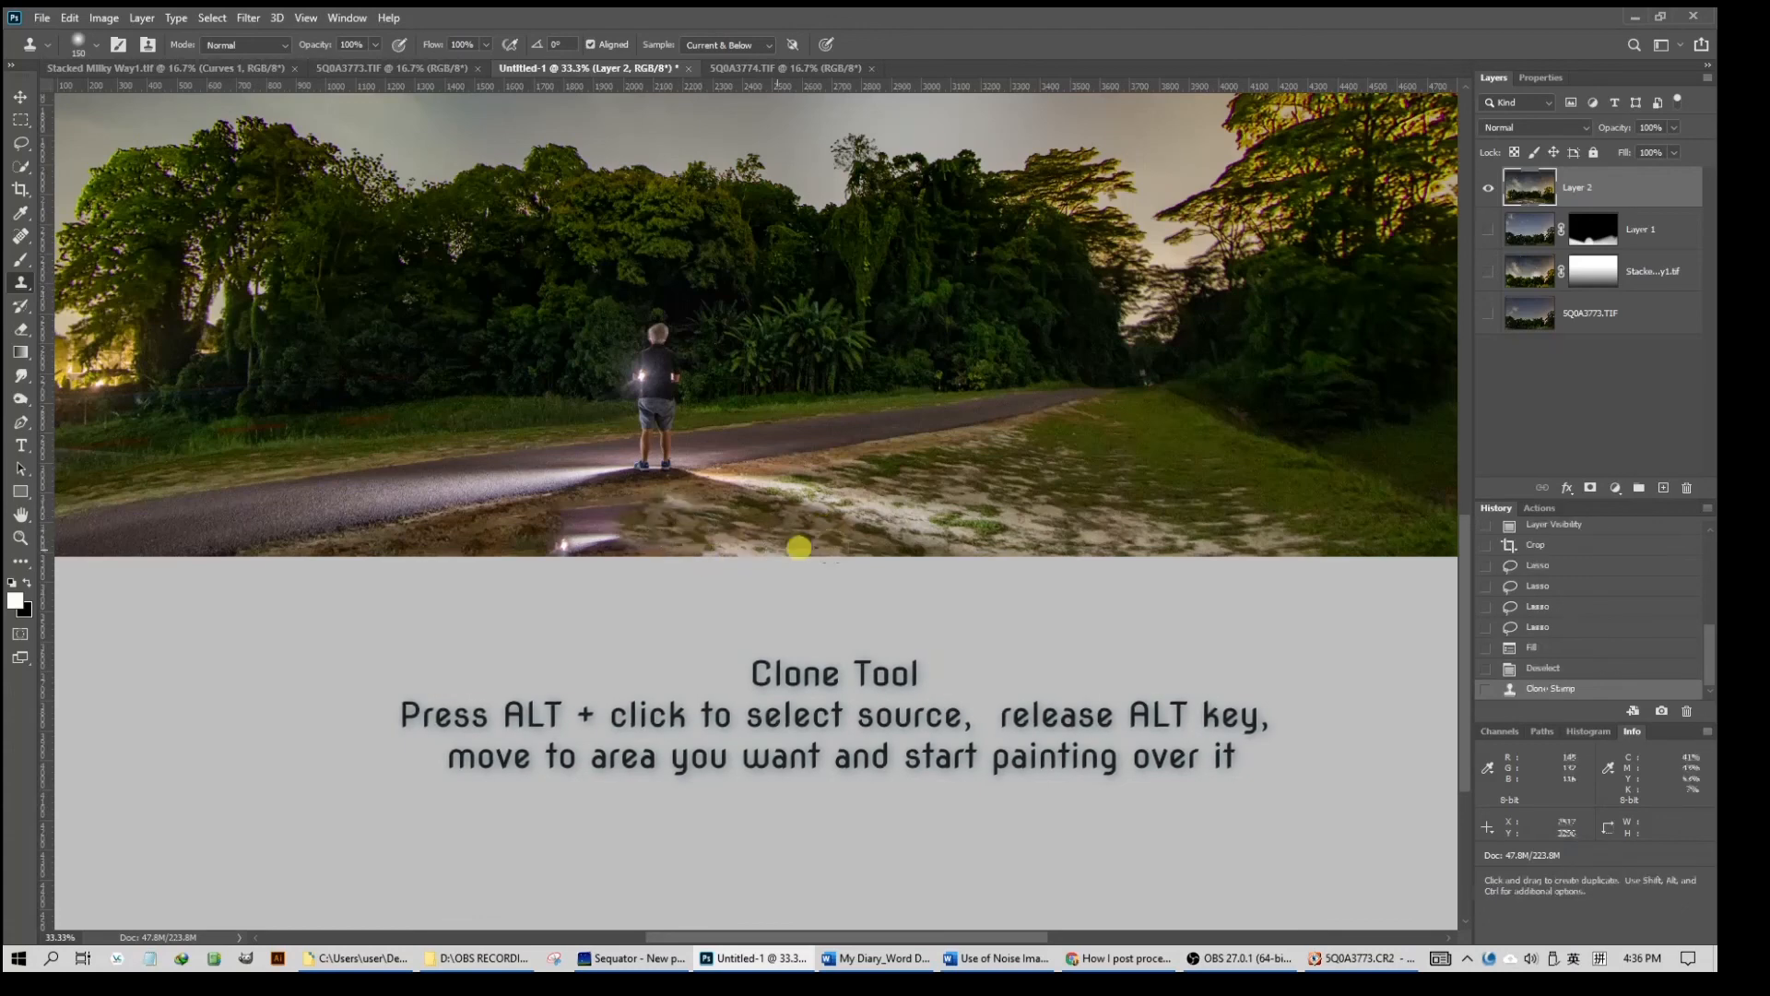
left_click(482, 533, "alt")
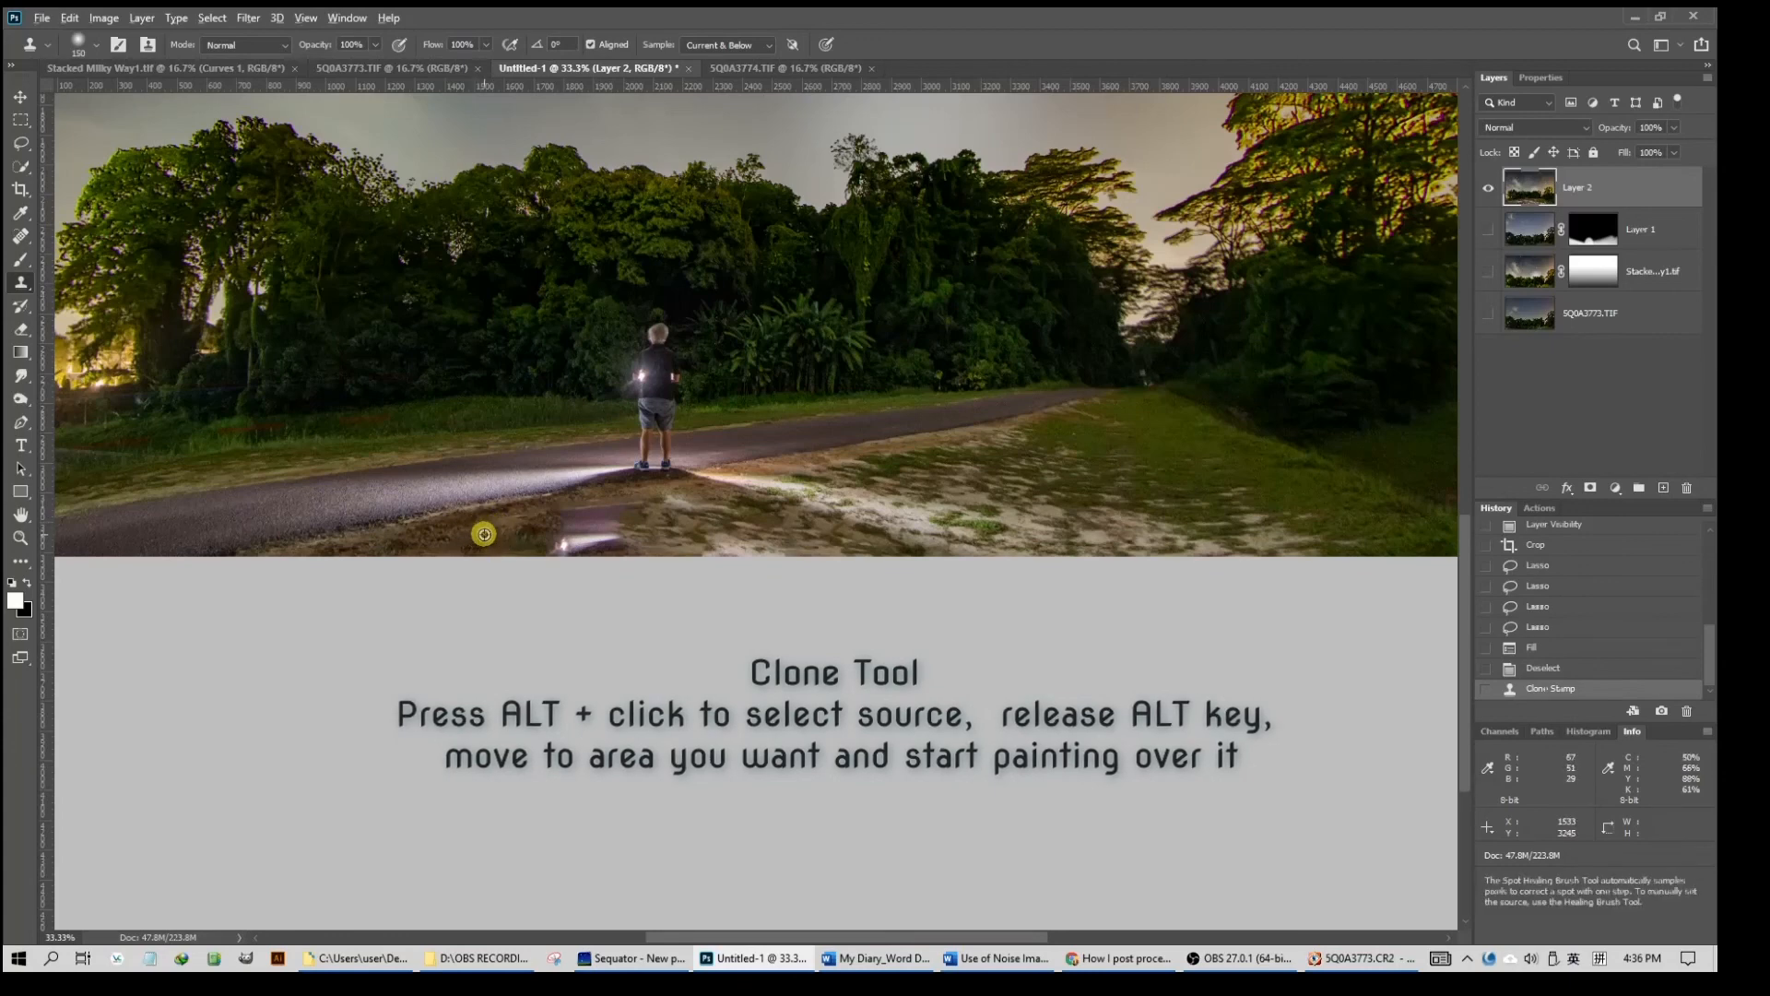
left_click_drag(563, 543, 647, 544)
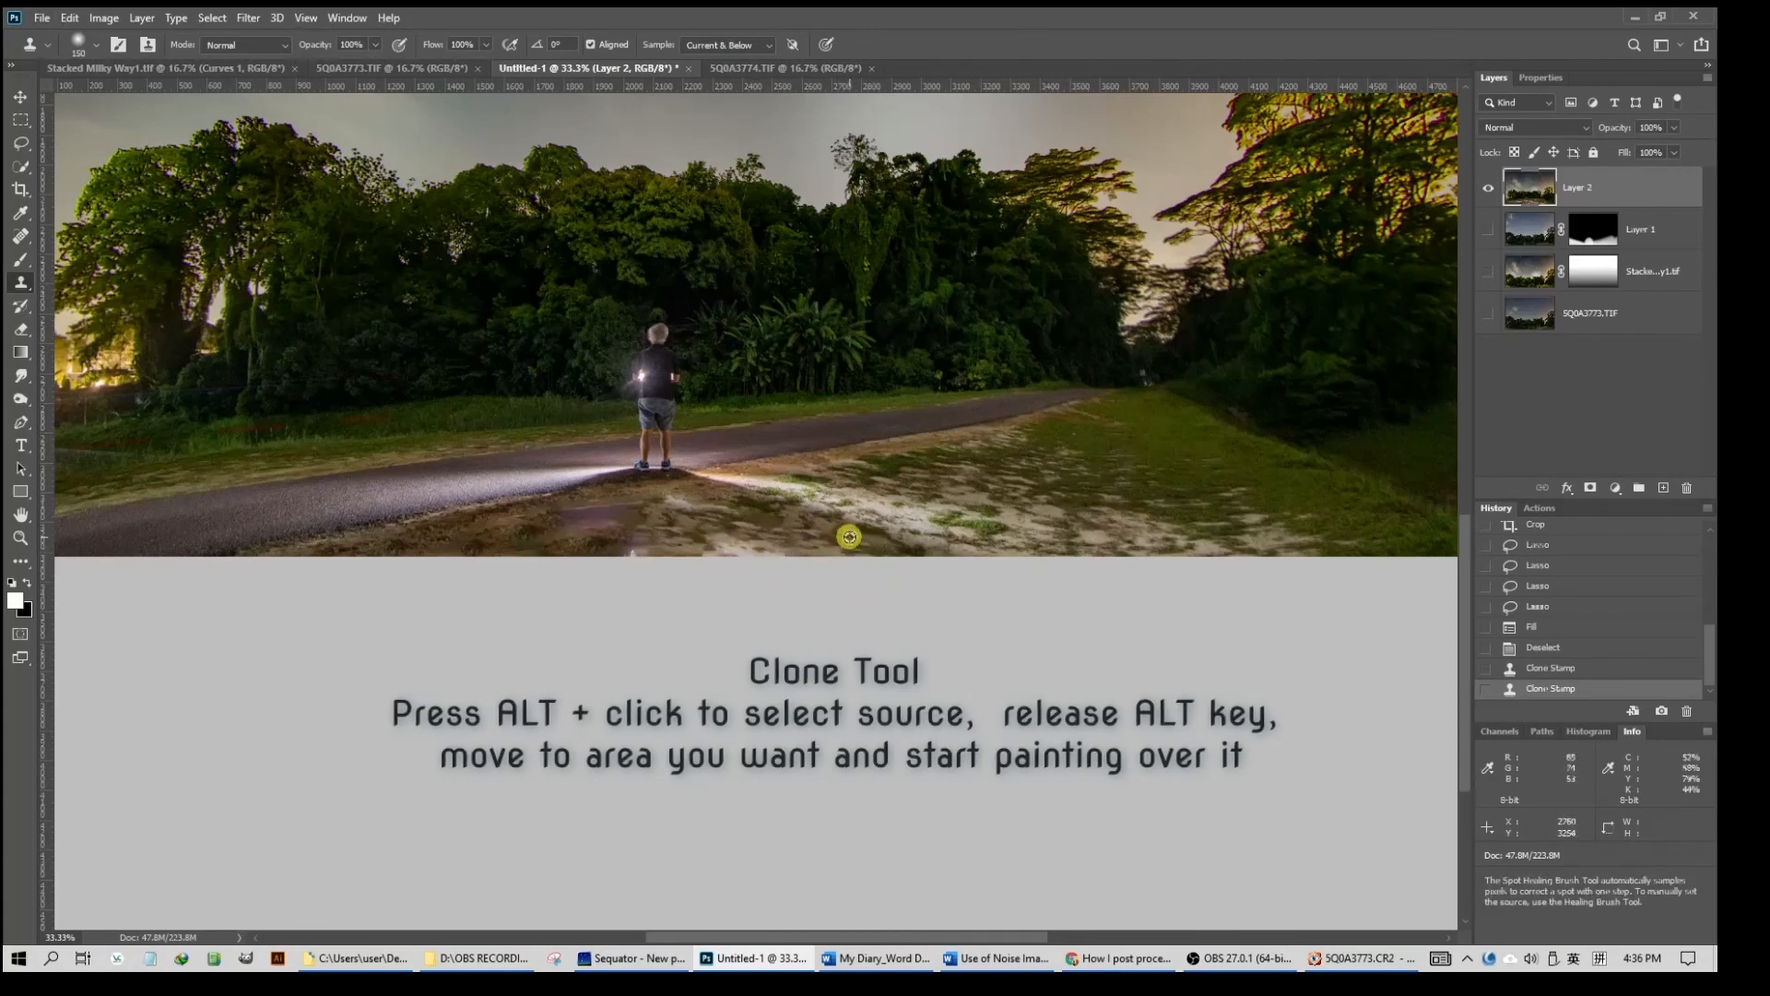
mouse_move(853, 545)
left_mouse_down()
mouse_move(709, 559)
mouse_move(688, 555)
mouse_move(784, 547)
mouse_move(730, 523)
mouse_move(520, 524)
mouse_move(636, 555)
left_mouse_up()
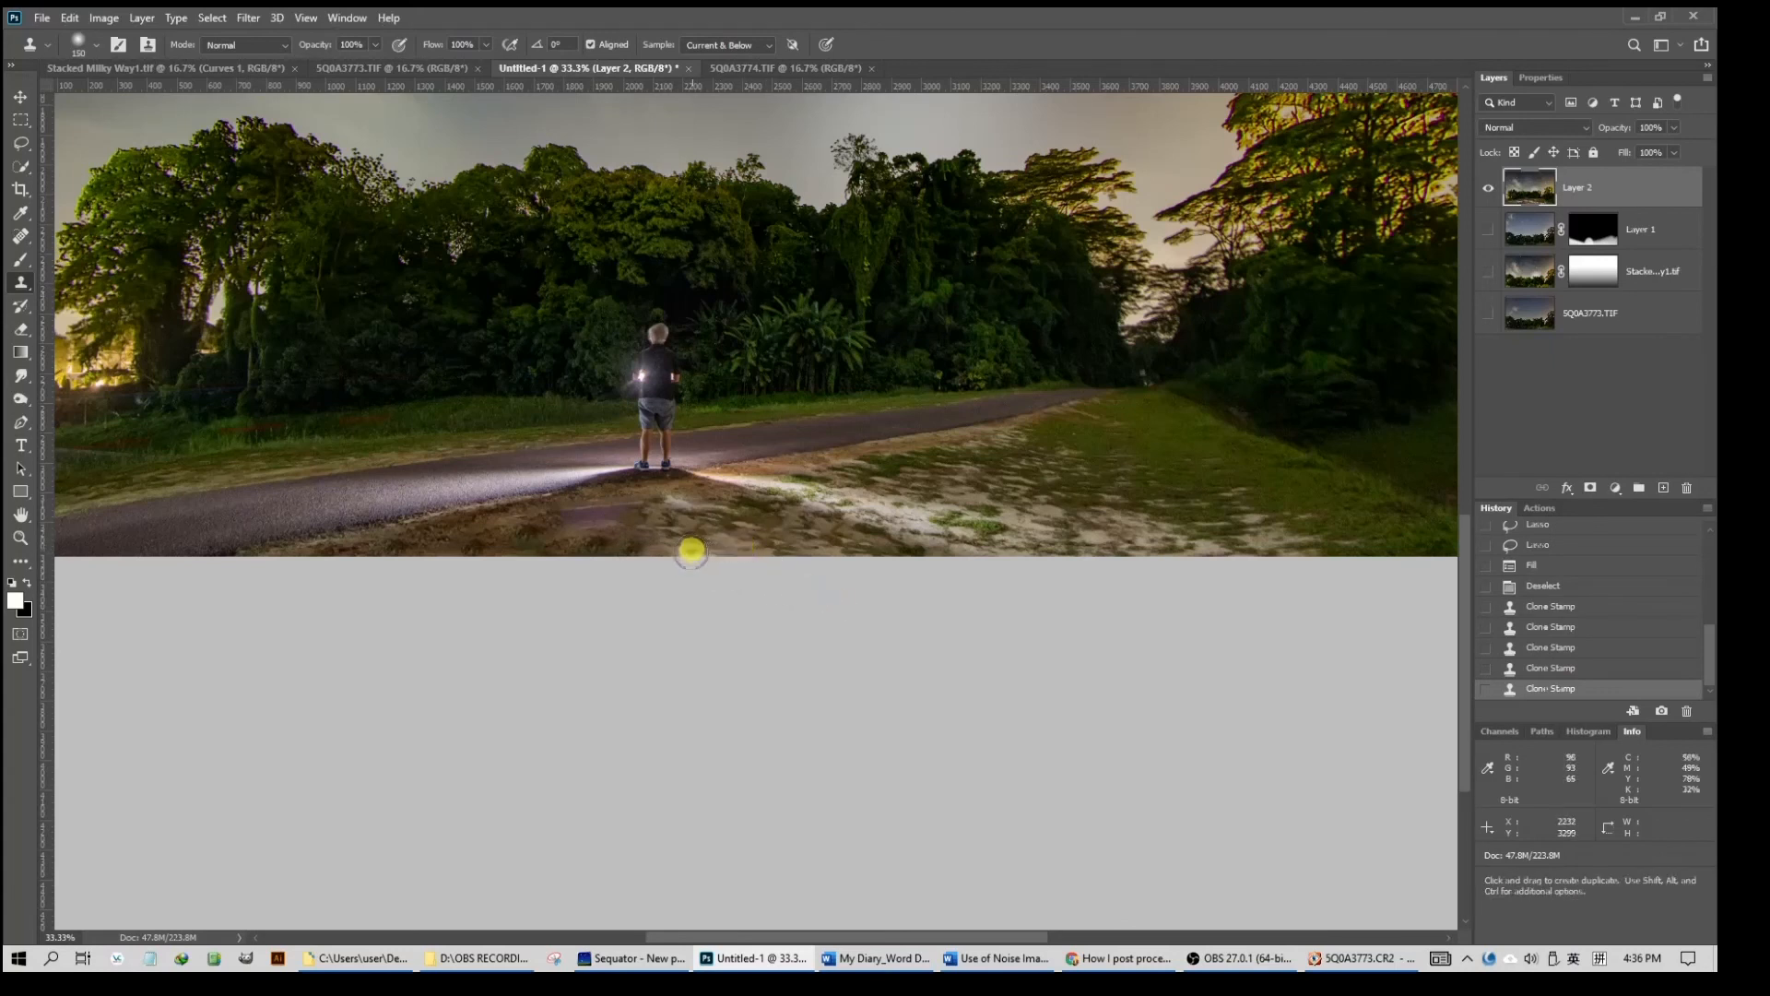
left_click_drag(693, 555, 702, 557)
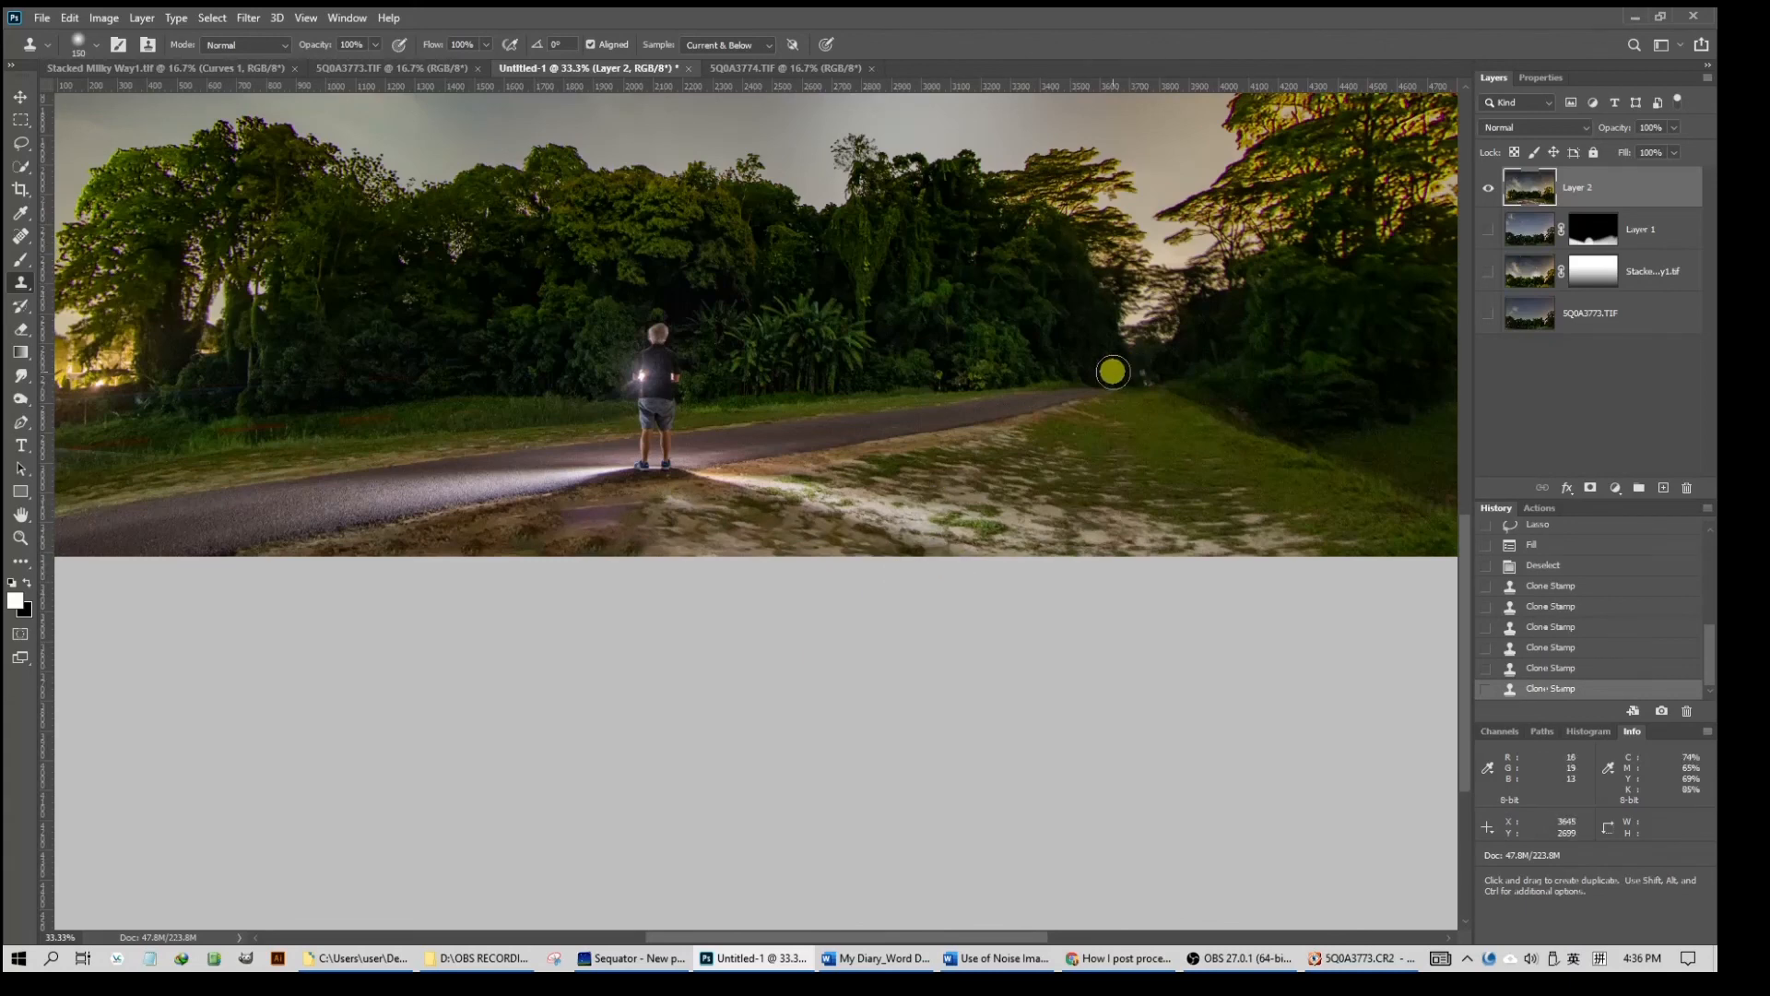
key("ctrl+minus")
key("ctrl+minus")
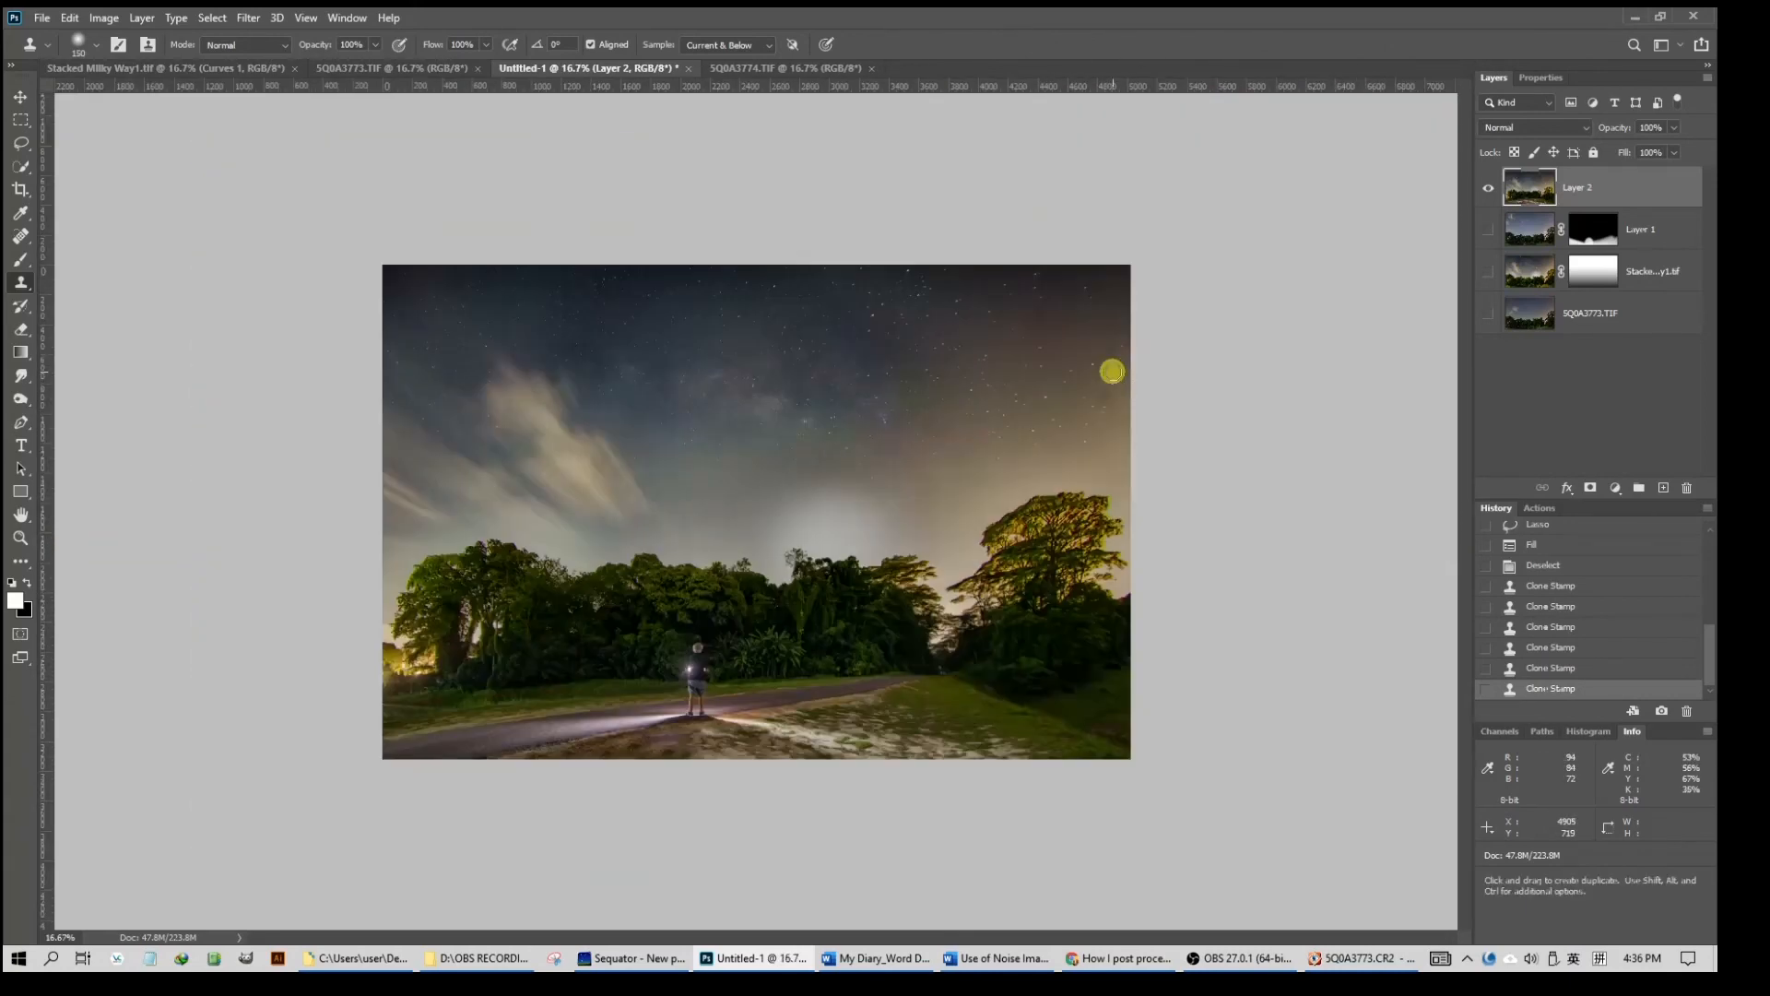